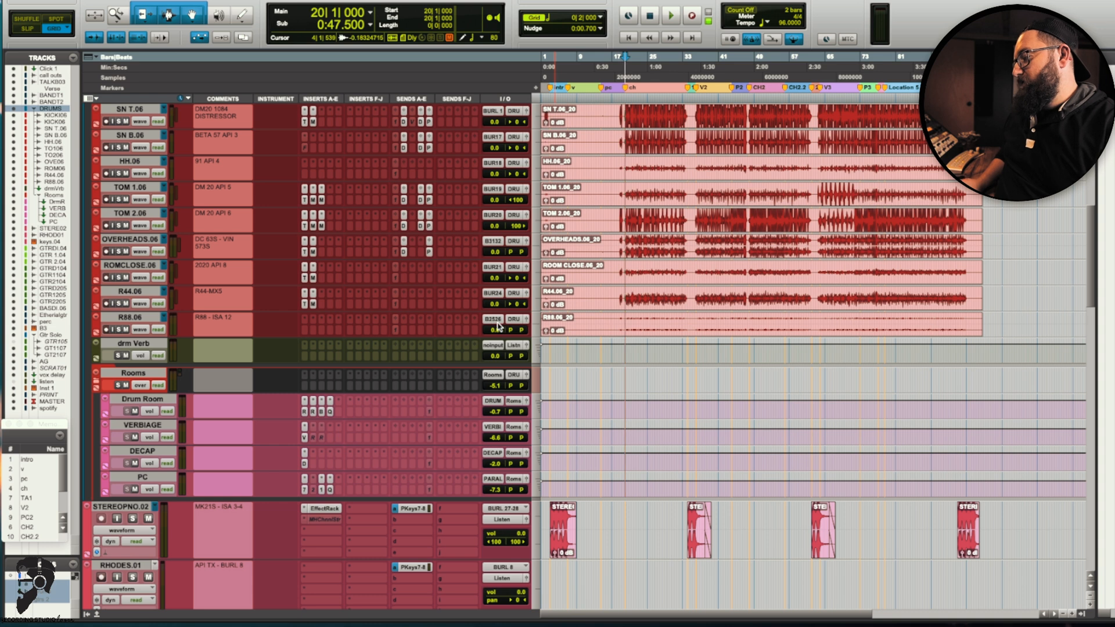
Step: Select the drum tracks from KICK I.06 through R88.06 and show their alternate playlists
scroll(494, 322, "up", 3)
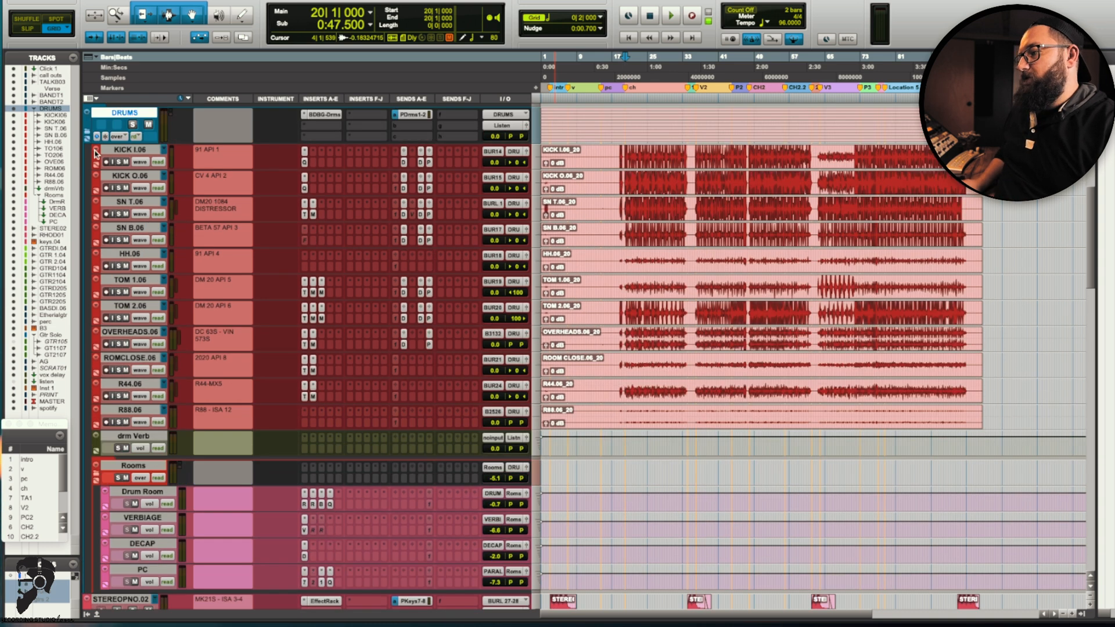
left_click(131, 150)
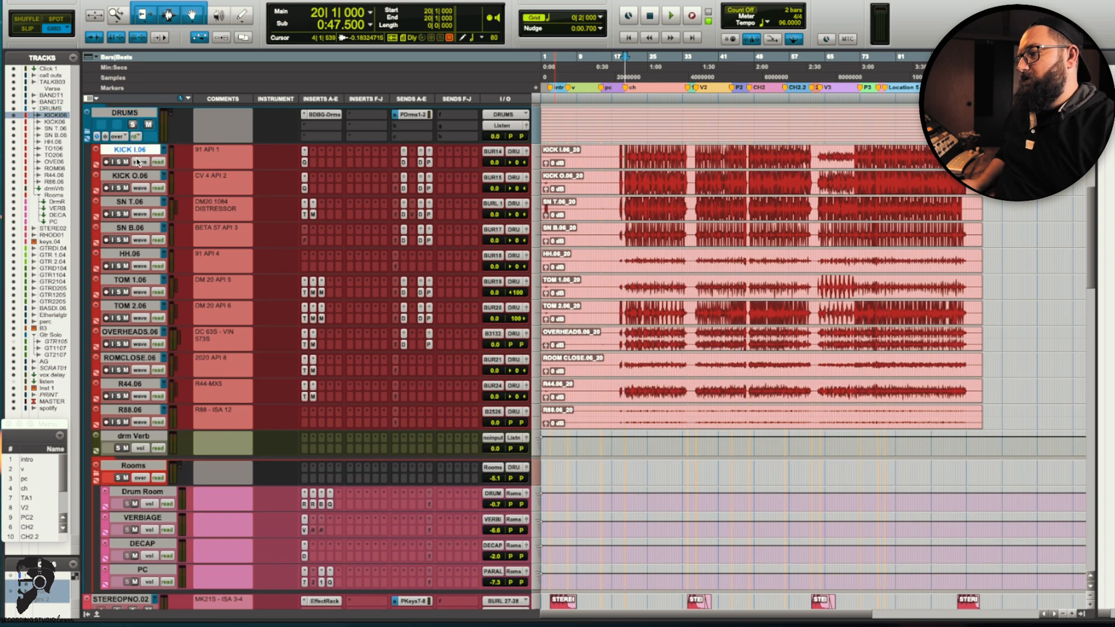
left_click(146, 412, "shift")
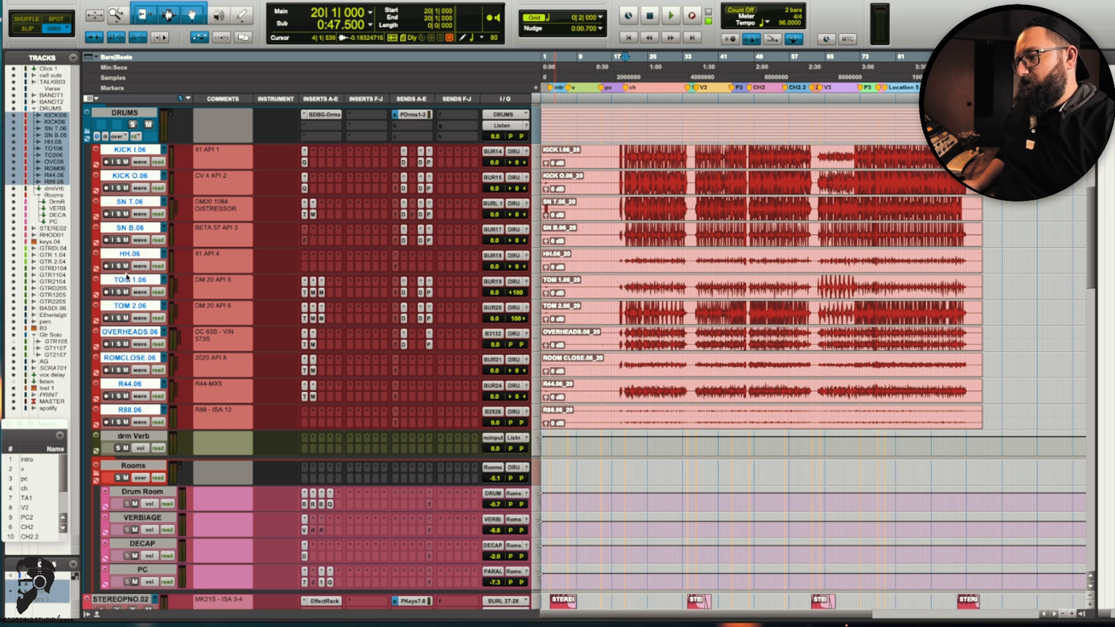
left_click(139, 292)
left_click(158, 262)
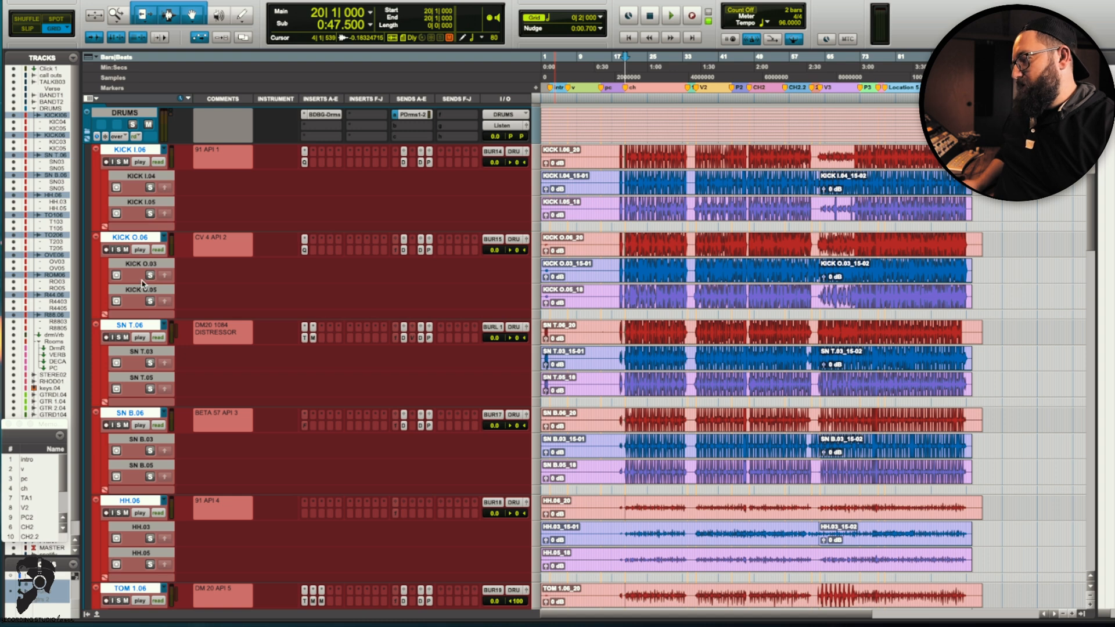
scroll(142, 284, "down", 7)
scroll(140, 285, "up", 9)
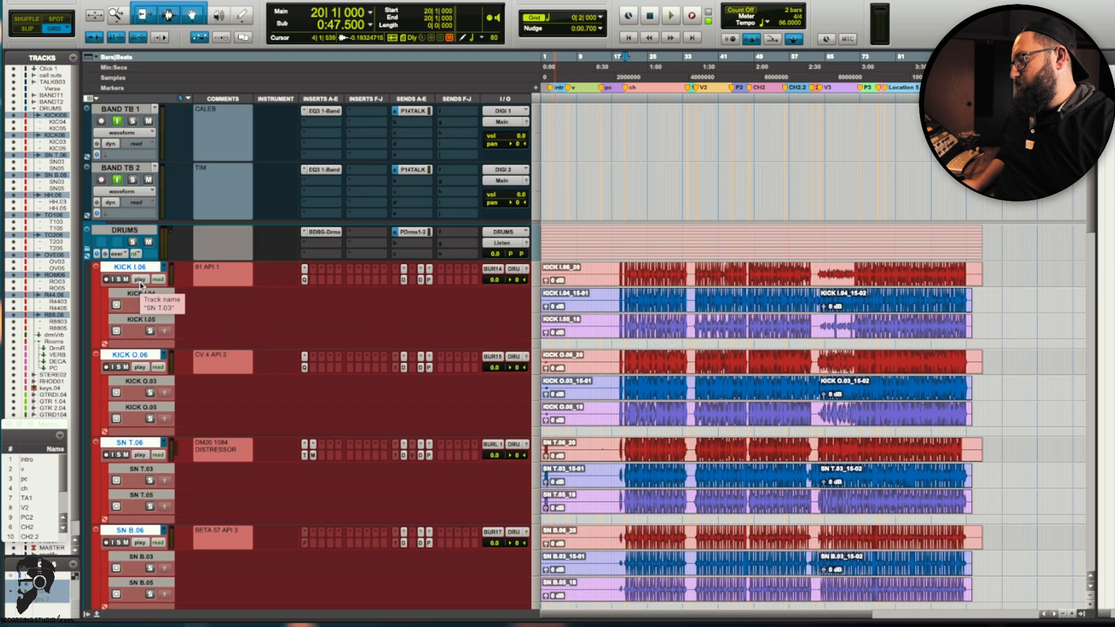
Step: Return the selected drum tracks to waveform view and duplicate their current playlists
left_click(141, 280)
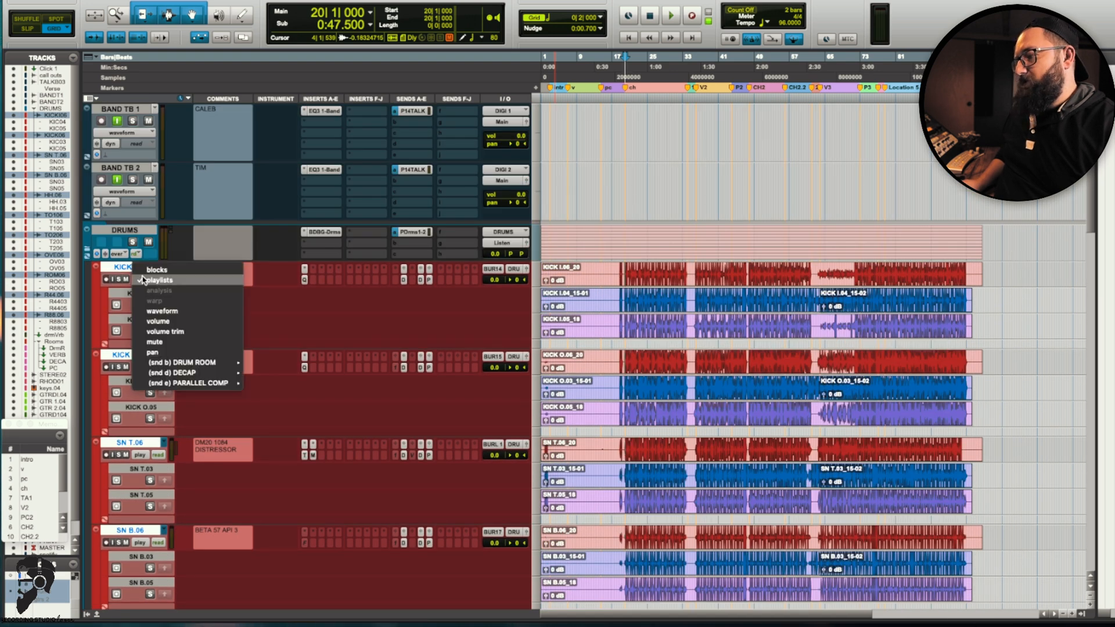
left_click(157, 311)
left_click(164, 231)
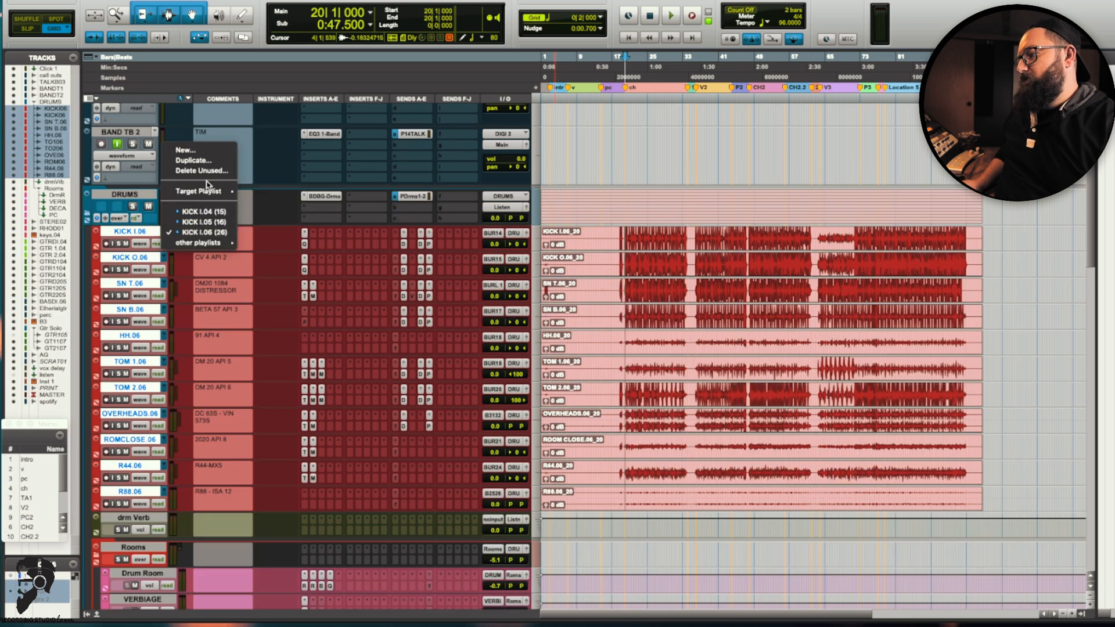
left_click(205, 161)
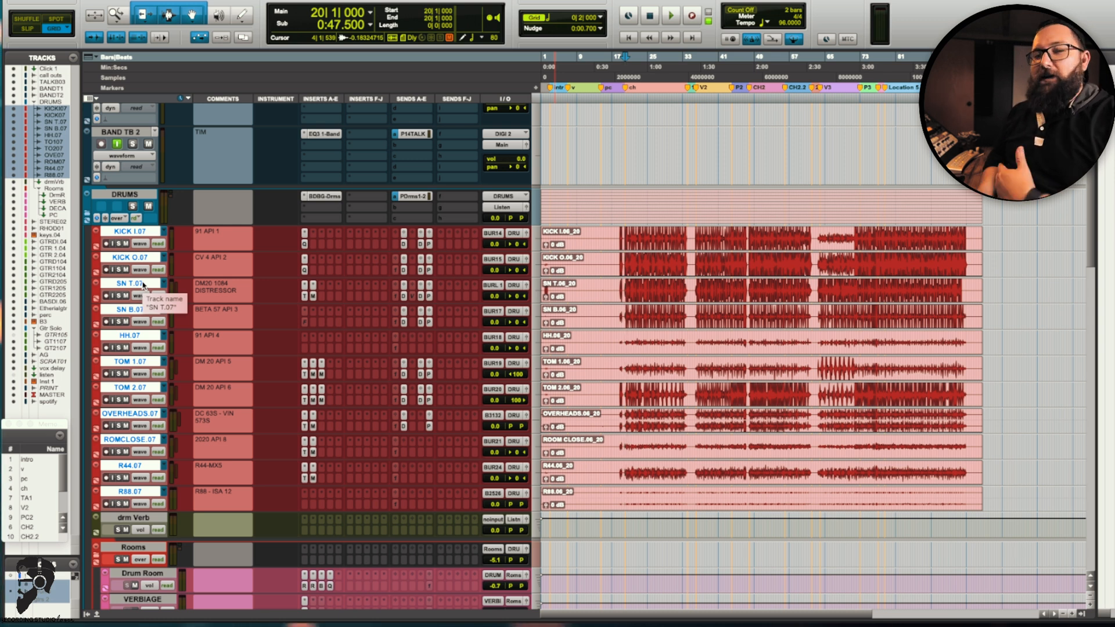
Step: Try selecting bars 25 to 78 across all the grouped drum tracks
left_click(642, 235)
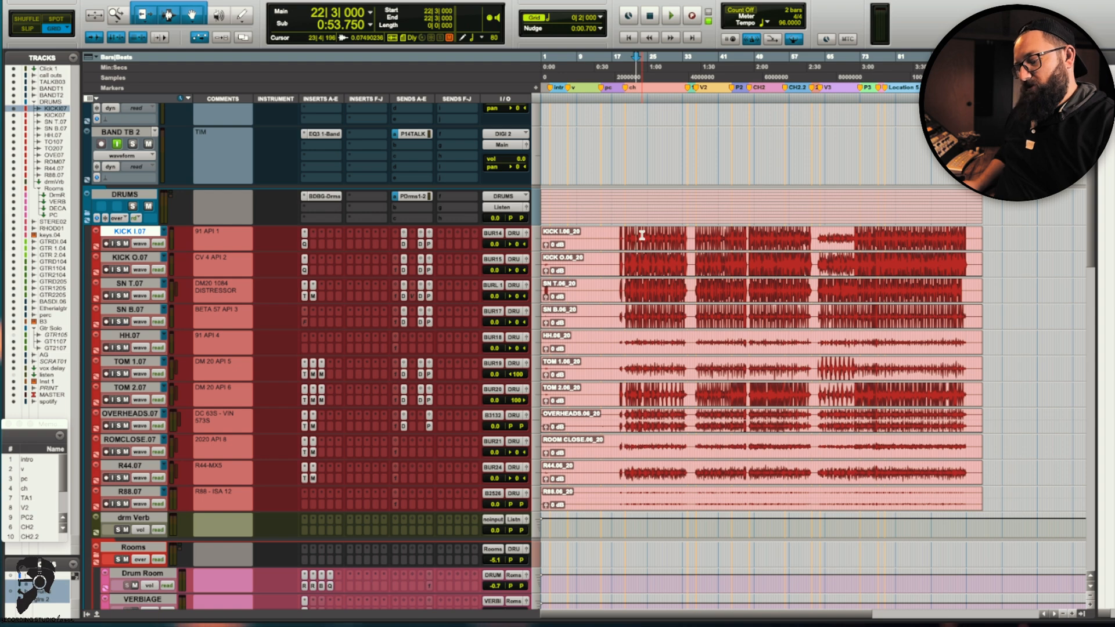
left_click_drag(645, 235, 882, 271)
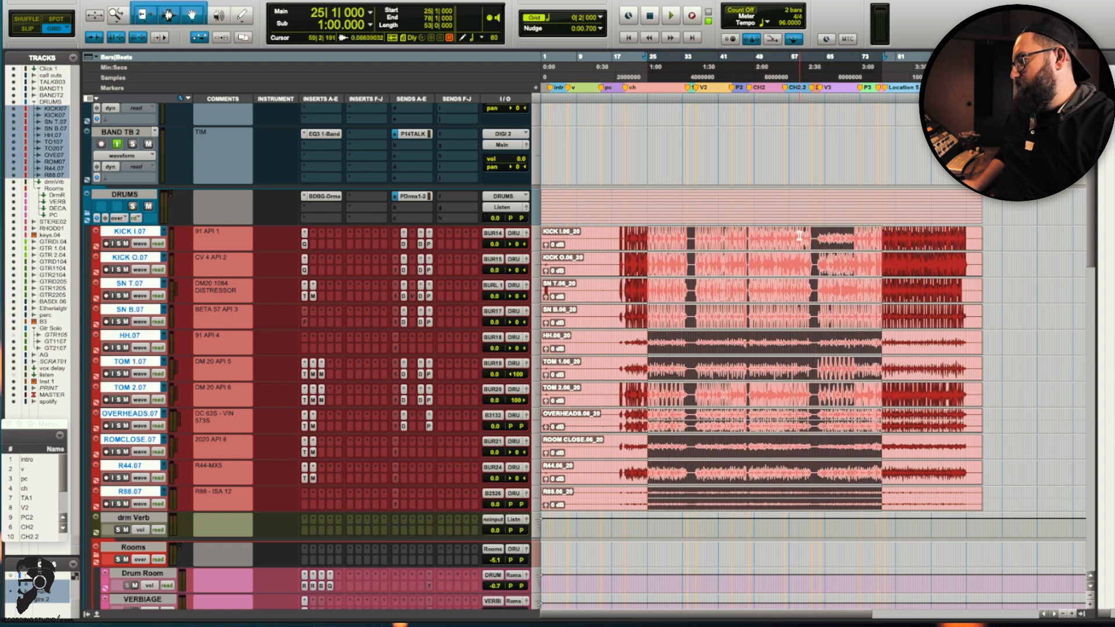
scroll(785, 243, "down", 10)
scroll(785, 242, "up", 4)
scroll(785, 242, "up", 10)
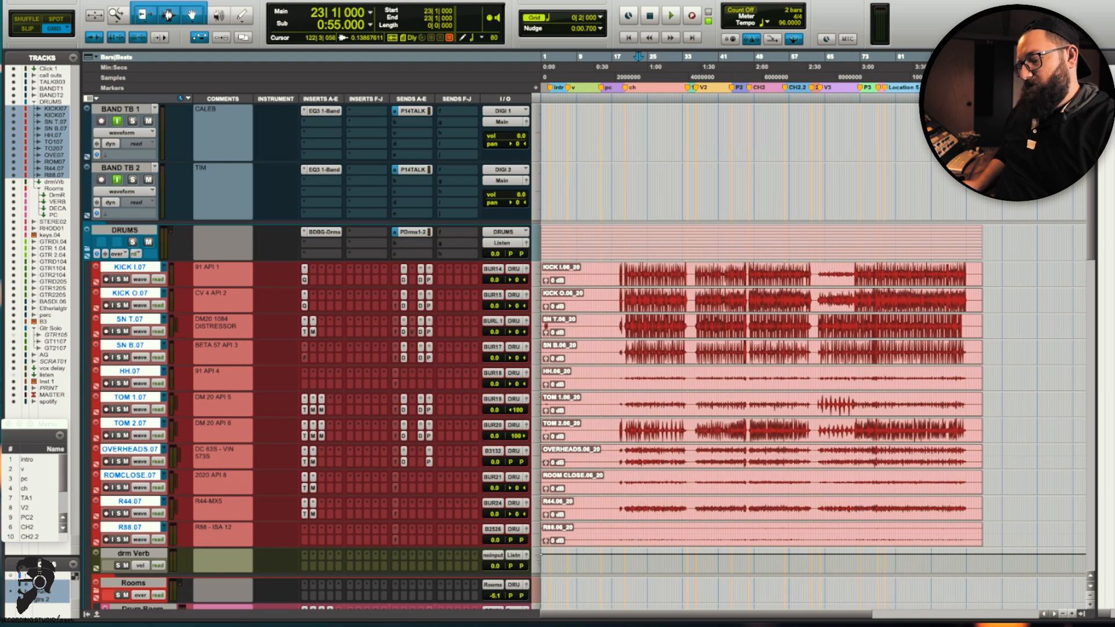
Step: Increase the height of the selected drum tracks for editing
key("t")
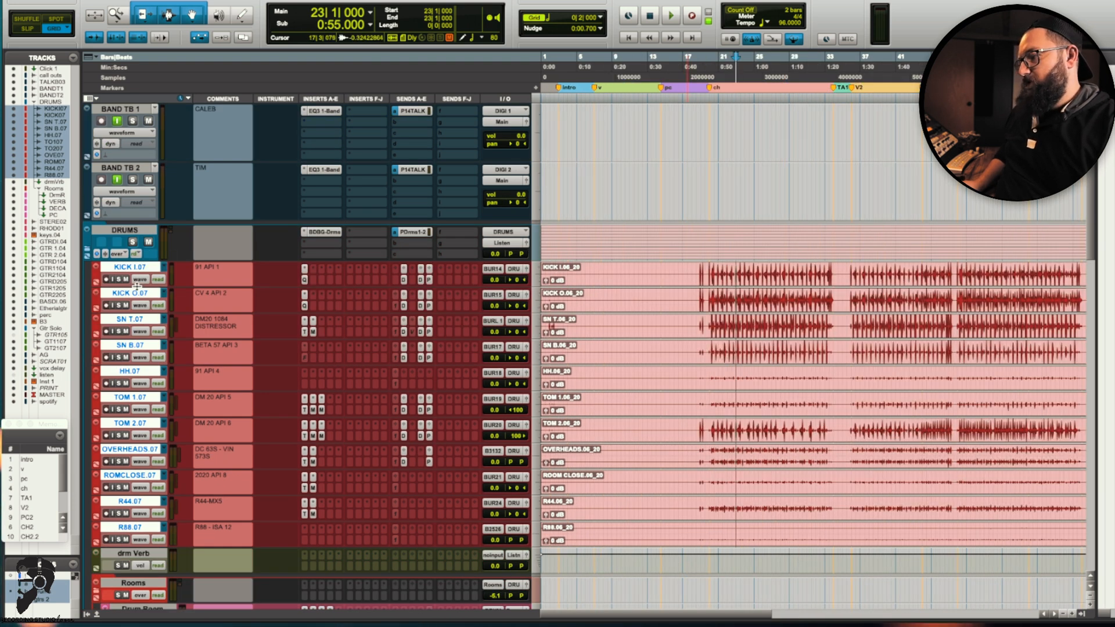
left_click_drag(139, 287, 138, 298)
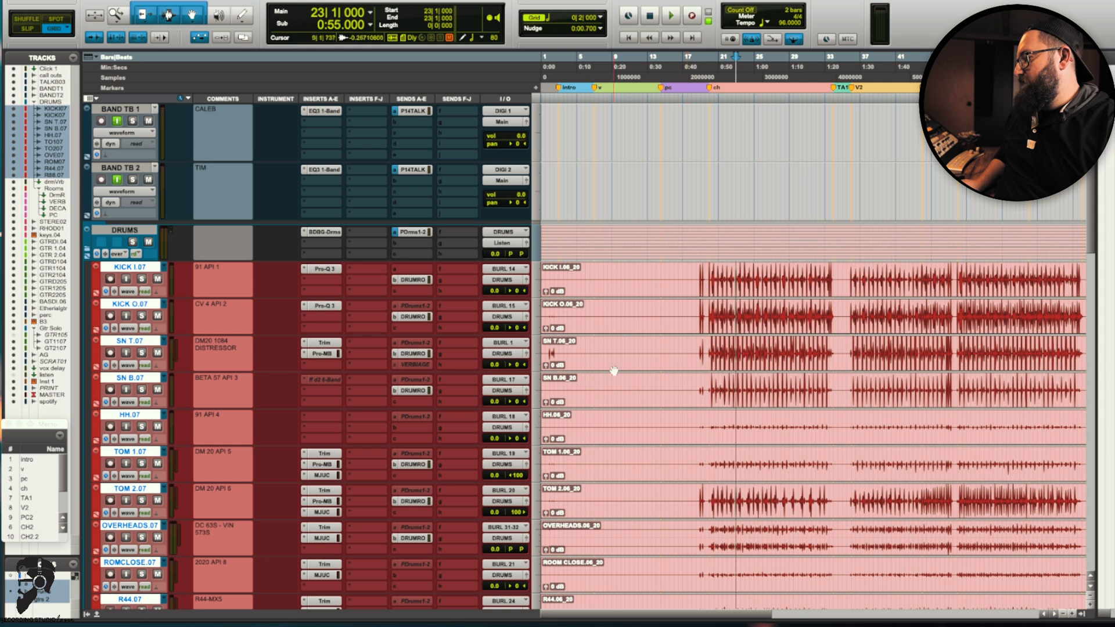
scroll(754, 360, "down", 10)
scroll(841, 331, "up", 8)
scroll(841, 331, "right", 8)
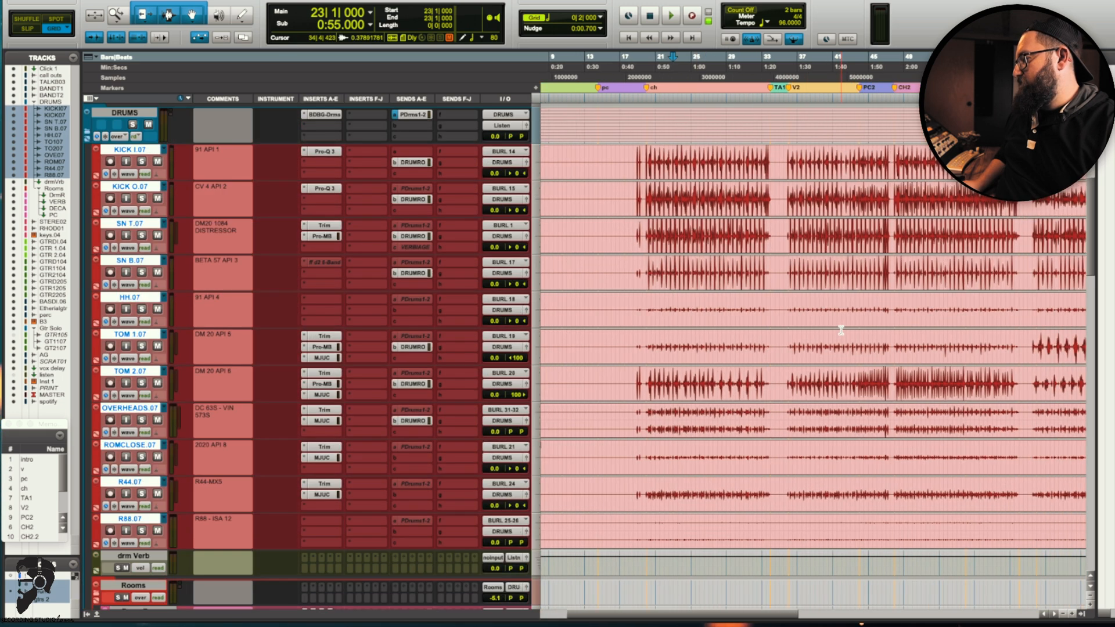
Step: Hide the Comments, Instrument, Inserts A-E, Inserts F-J, Sends A-E and Sends F-J columns, along with the track list
left_click(91, 99)
left_click(73, 121)
left_click(78, 141)
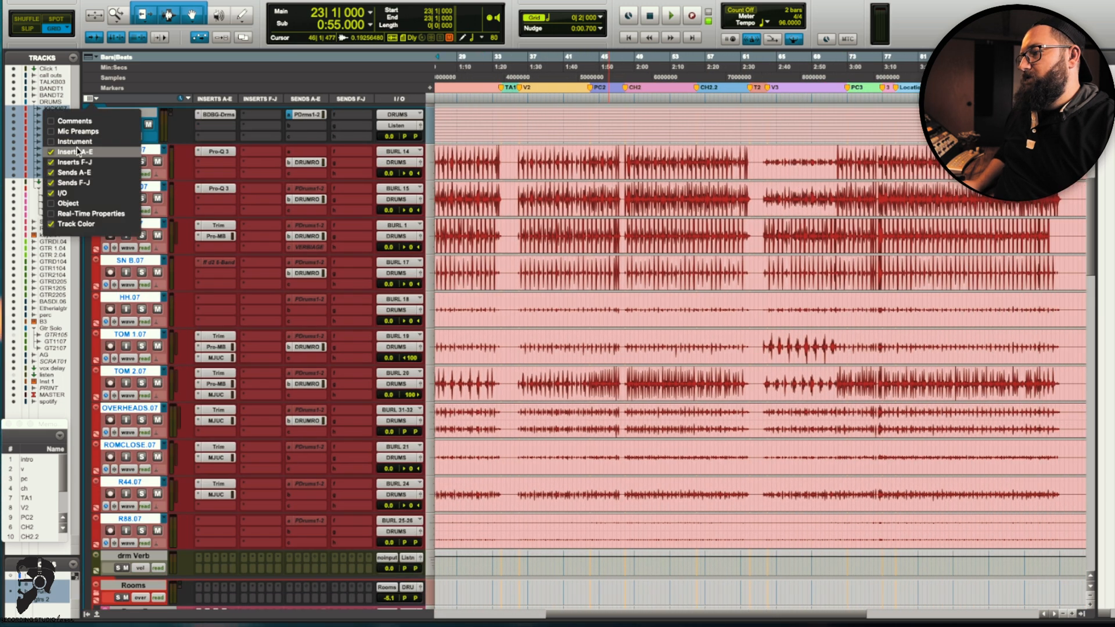
left_click(79, 152)
left_click(78, 162)
left_click(78, 173)
left_click(77, 183)
left_click(369, 116)
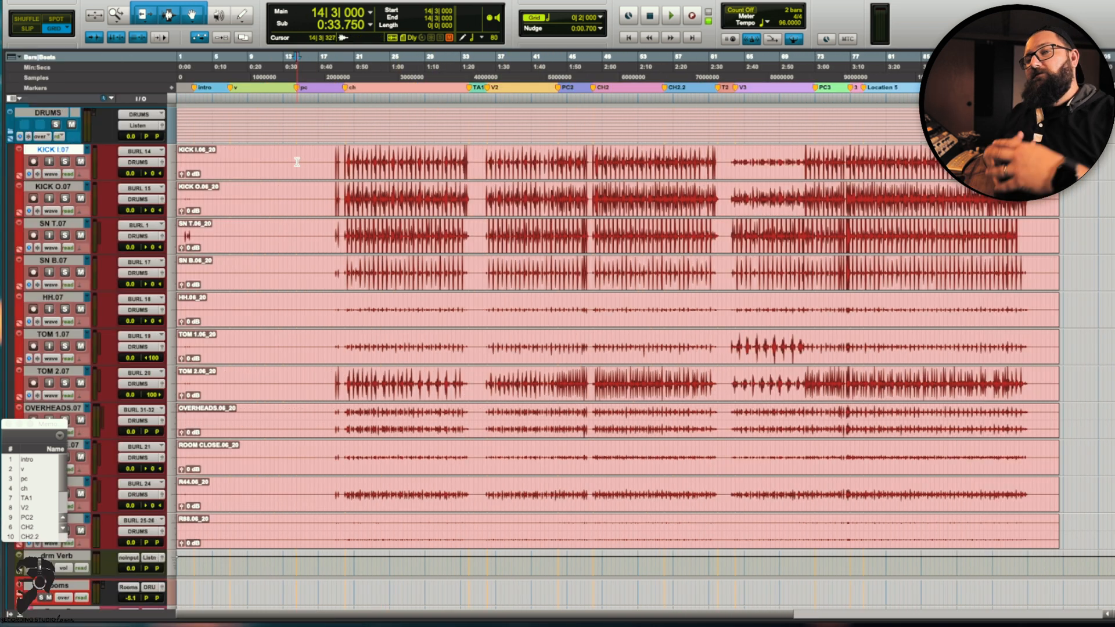
Step: Select the full clips on the KICK I, SN T, TOM 1 and TOM 2 tracks together
left_click(264, 170)
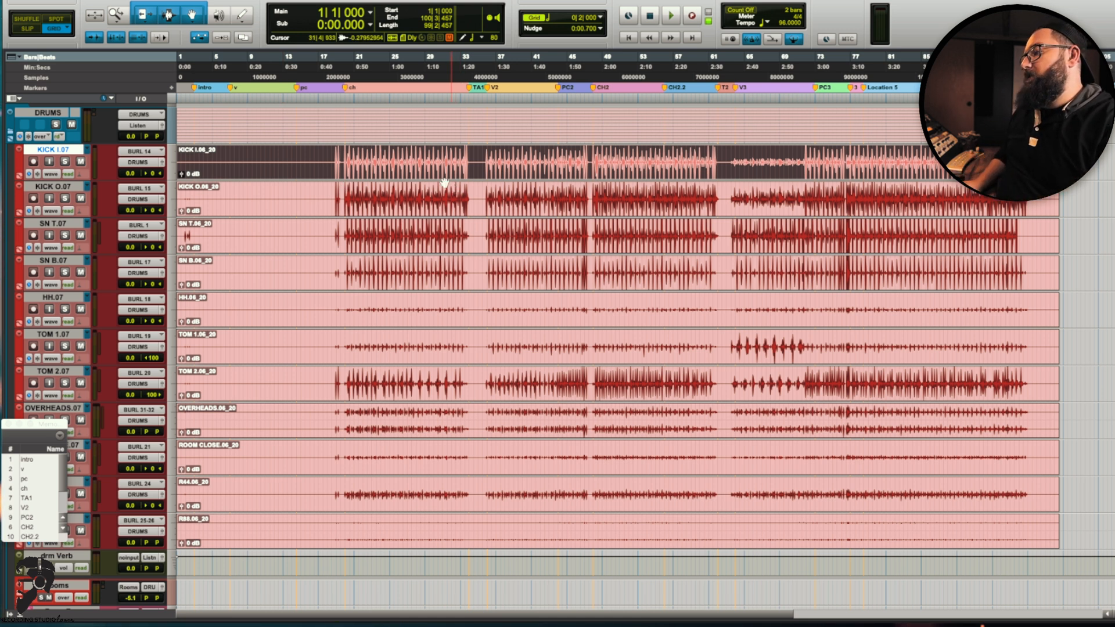
left_click(428, 238)
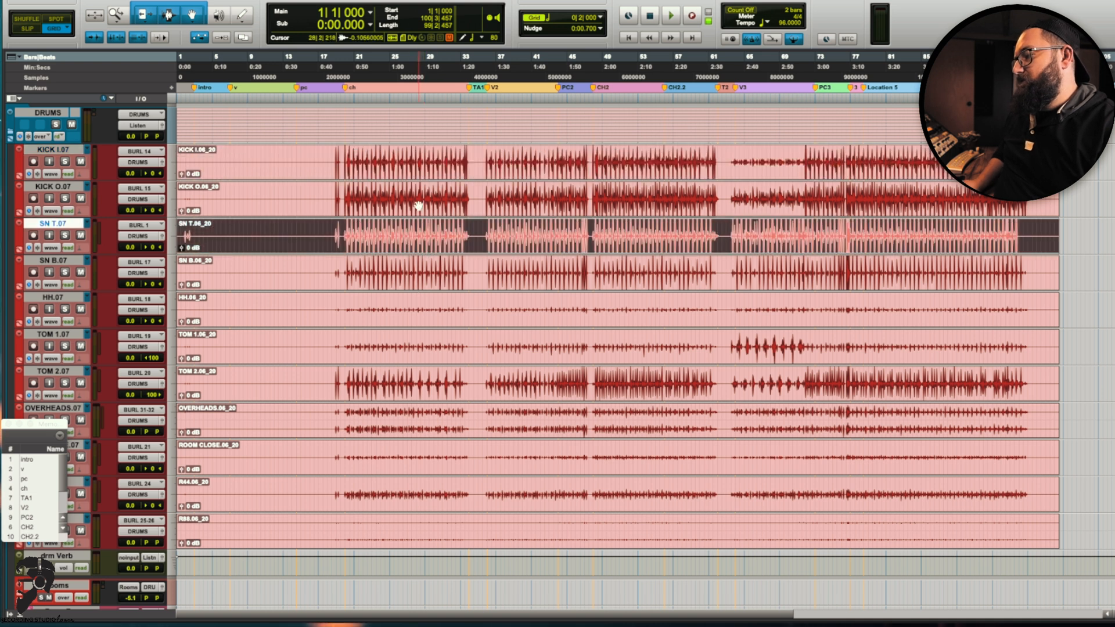
left_click(412, 168, "ctrl")
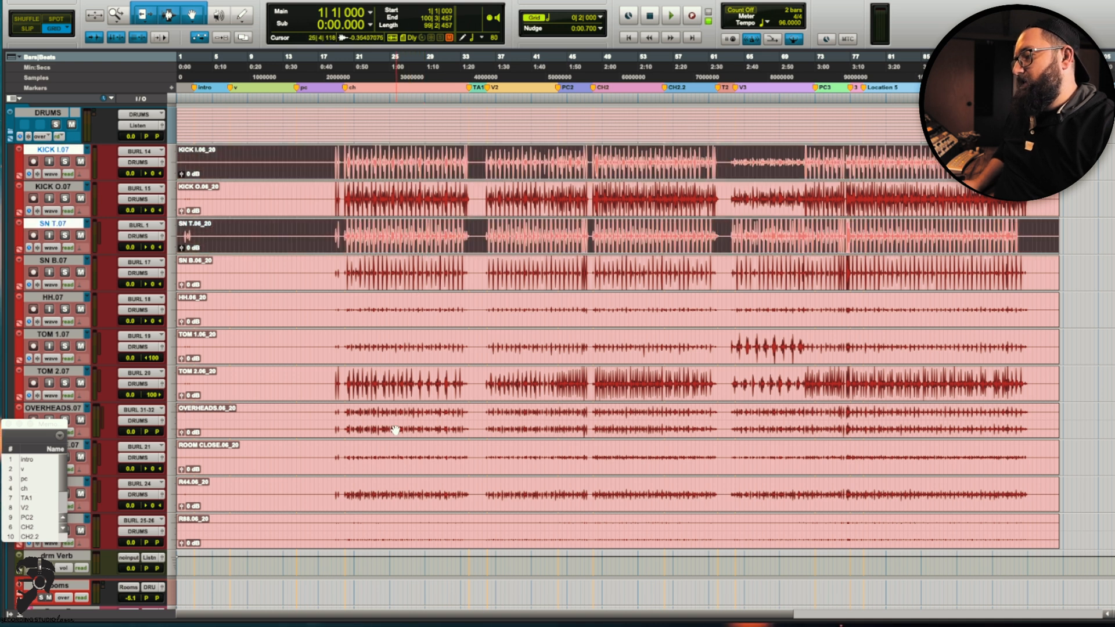
left_click(395, 381, "ctrl")
left_click(404, 360, "ctrl")
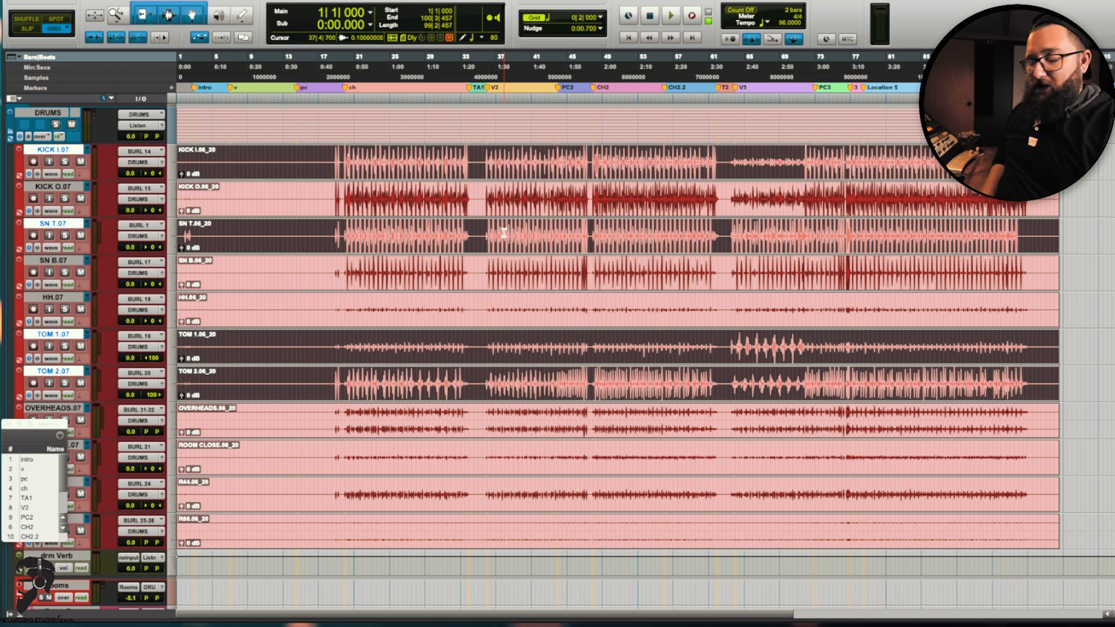
Step: Open Beat Detective in Clip Separation mode, then capture and analyze the selected clips with Enhanced Resolution
key("super+8")
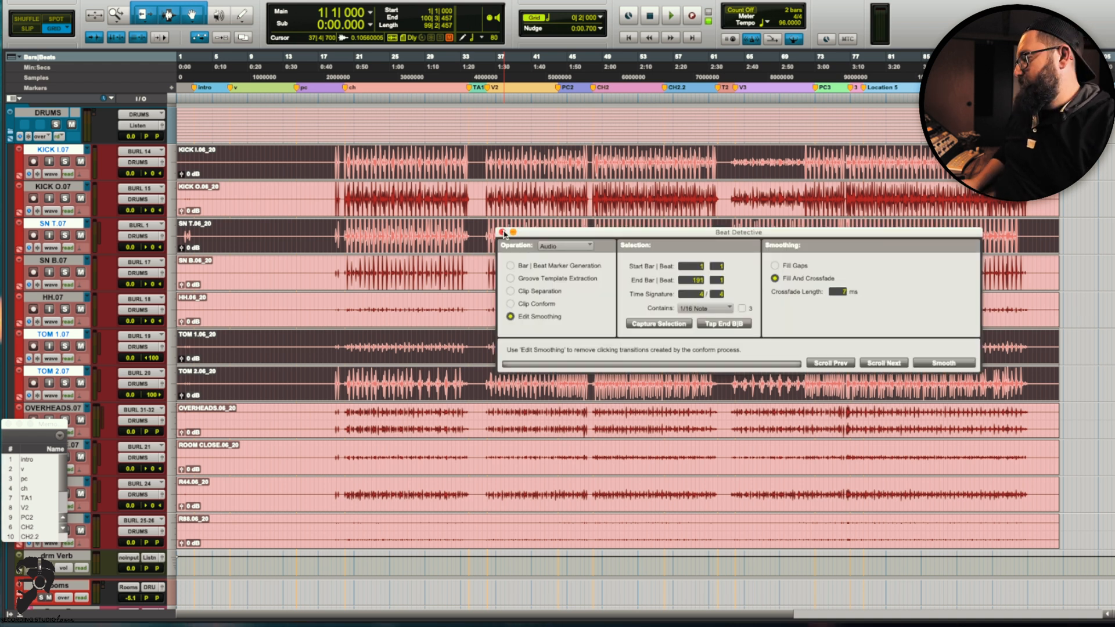
left_click(540, 291)
left_click_drag(626, 232, 543, 207)
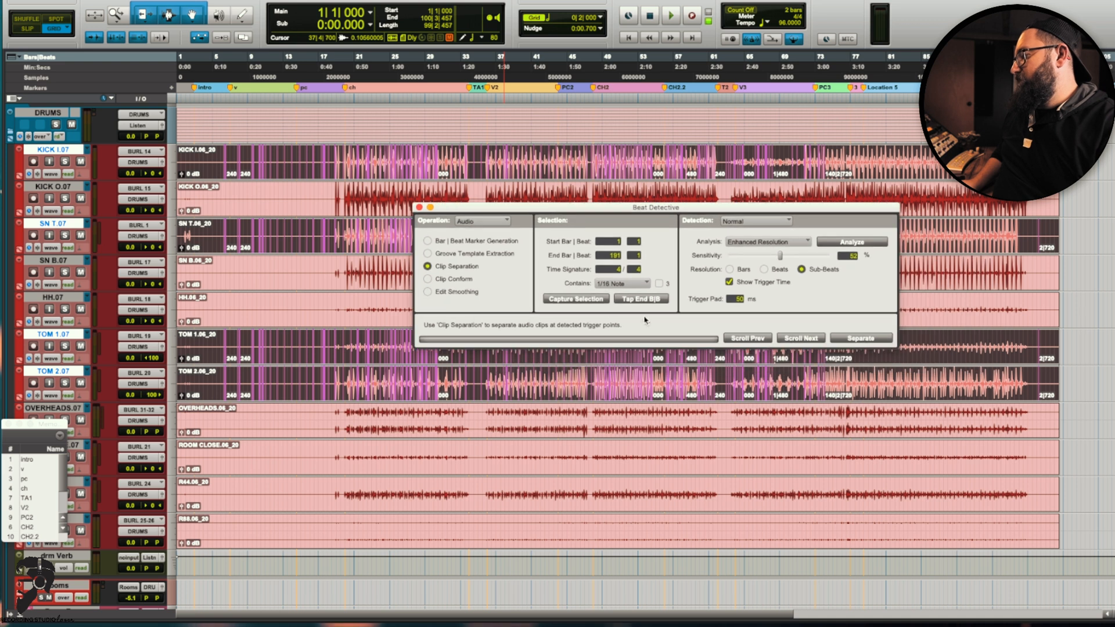
left_click(557, 299)
left_click(847, 243)
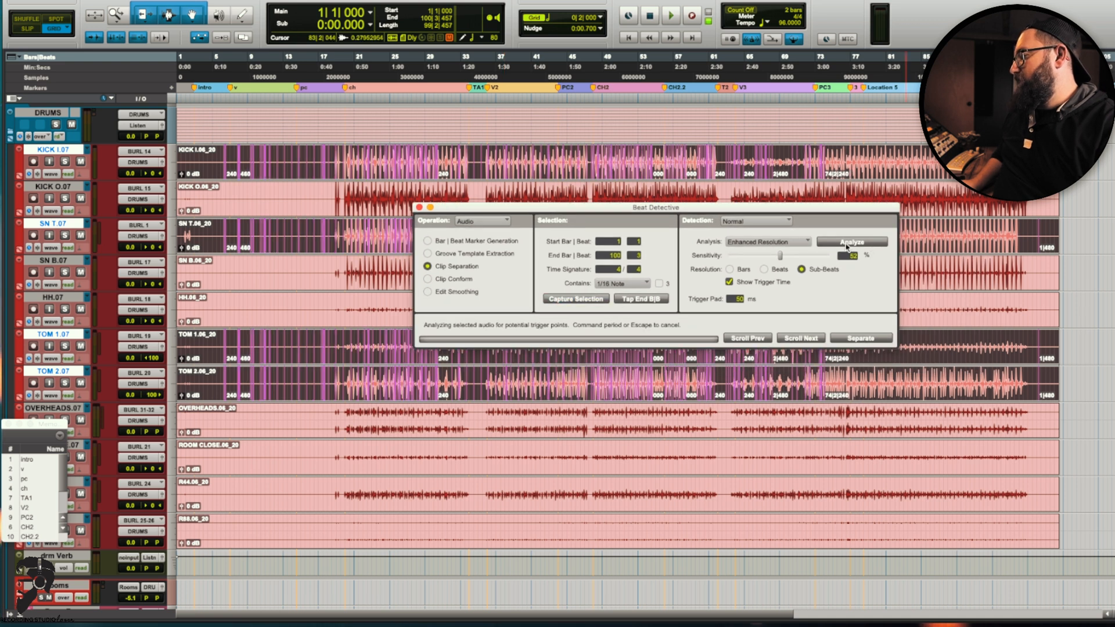
Step: Set the grid value to 0|0|240 and inspect the detected trigger points around bars 31 to 33
key("t")
key("t")
key("t")
key("t")
key("t")
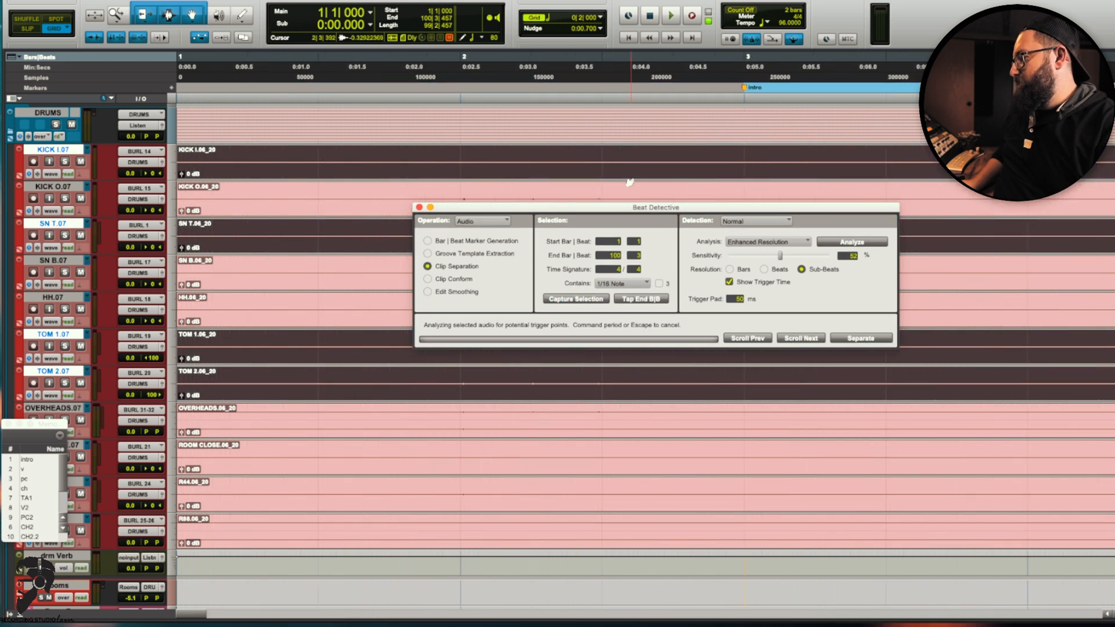
scroll(630, 182, "right", 15)
scroll(629, 183, "right", 10)
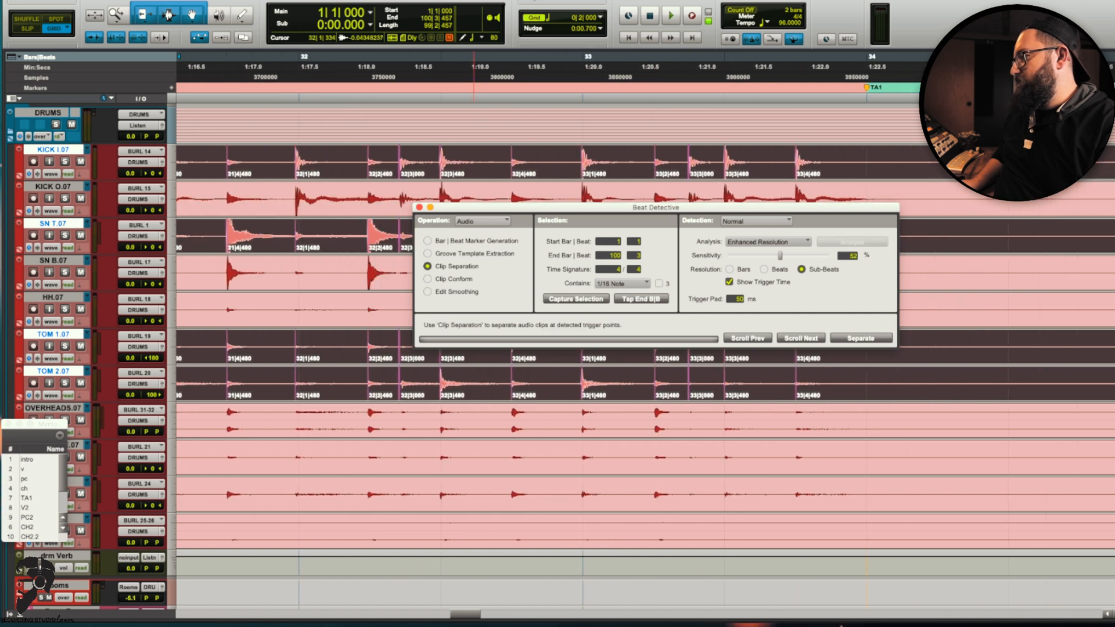
left_click(552, 18)
left_click(586, 49)
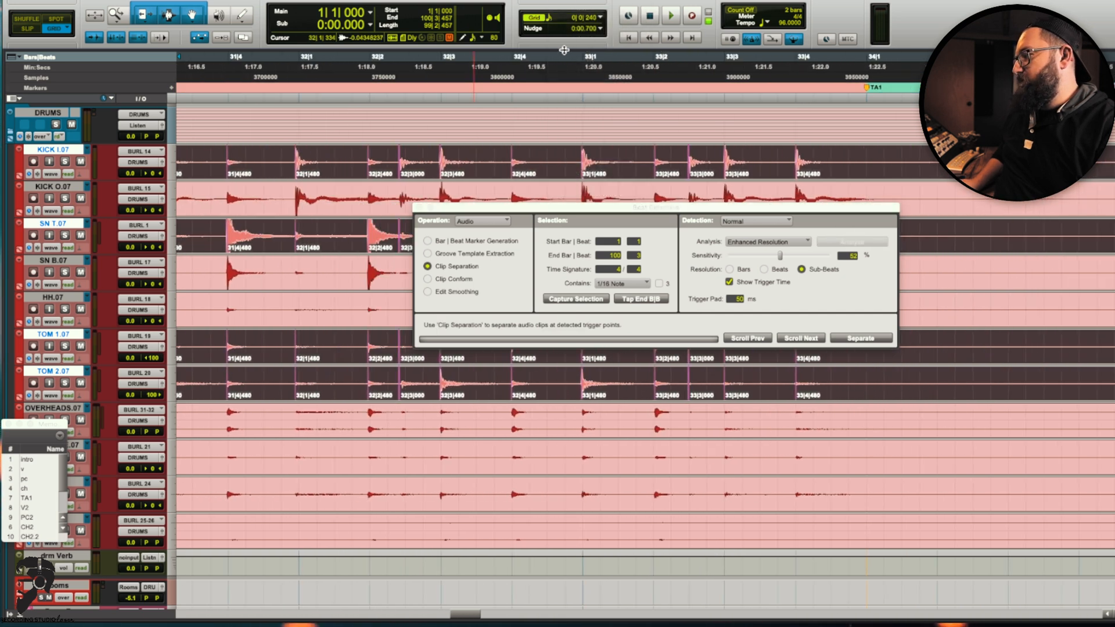
scroll(403, 187, "left", 2)
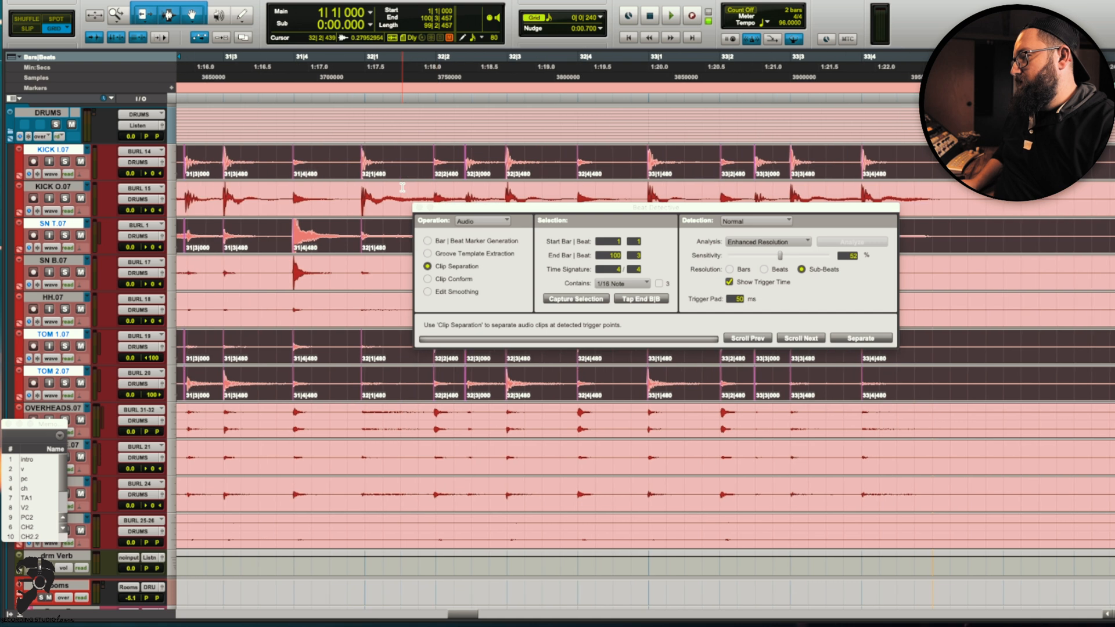
scroll(403, 187, "left", 1)
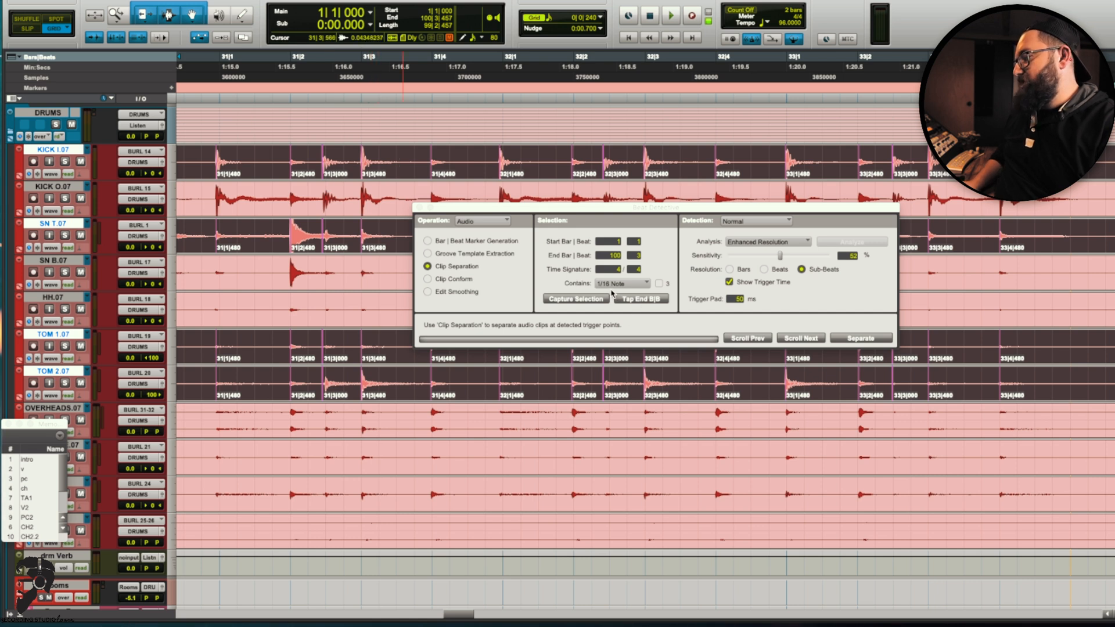
Step: Change the Beat Detective analysis to High Emphasis and re-analyze the selection
left_click(705, 281)
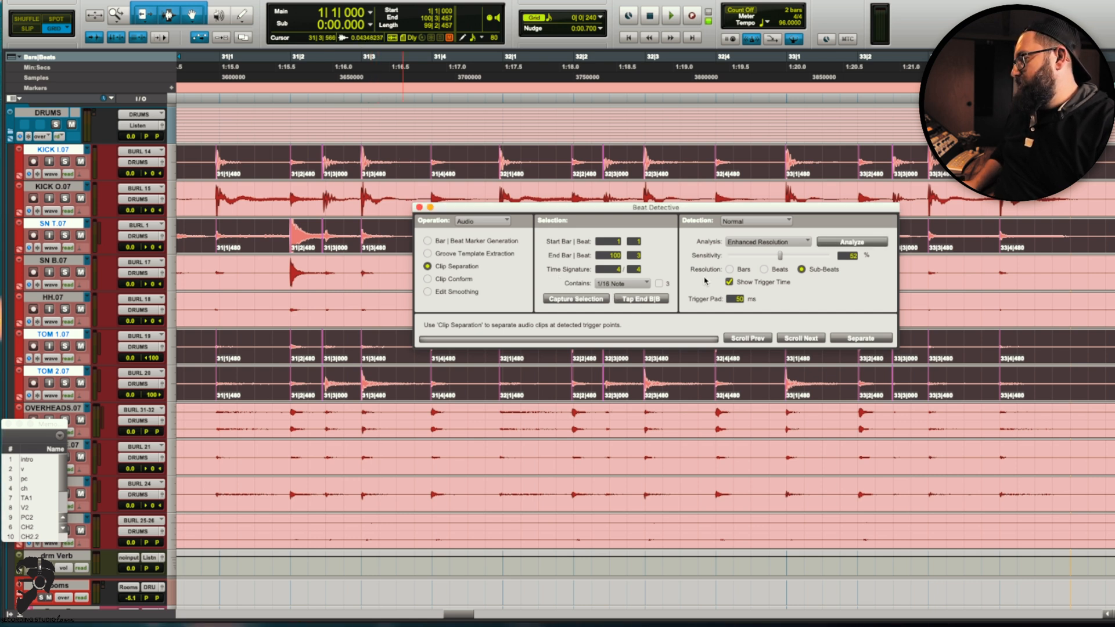
left_click(836, 243)
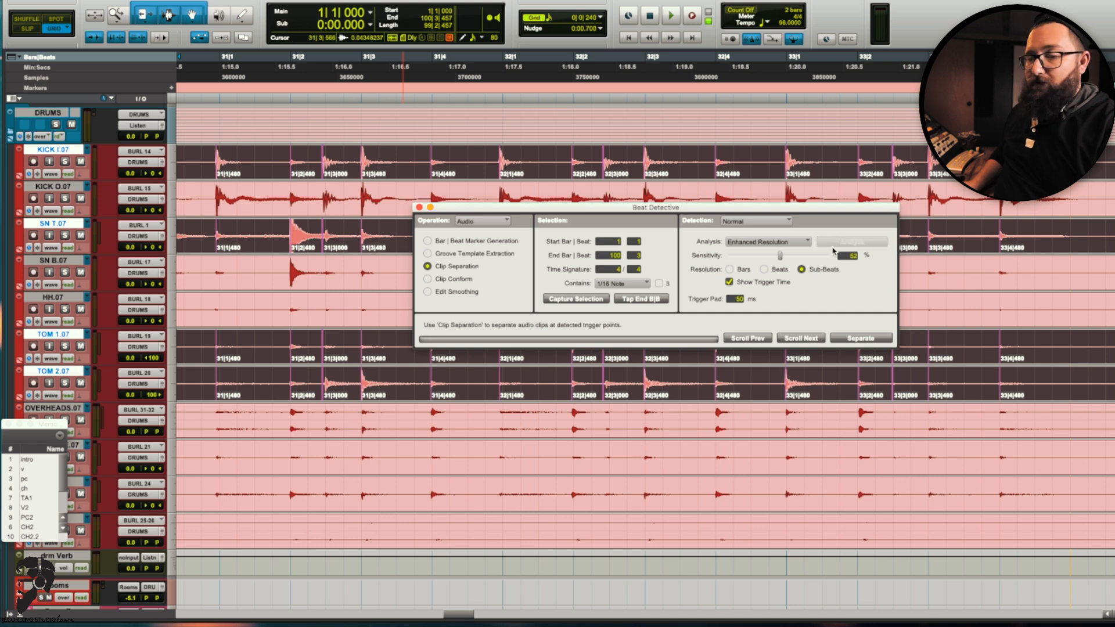
left_click(789, 241)
left_click(781, 235)
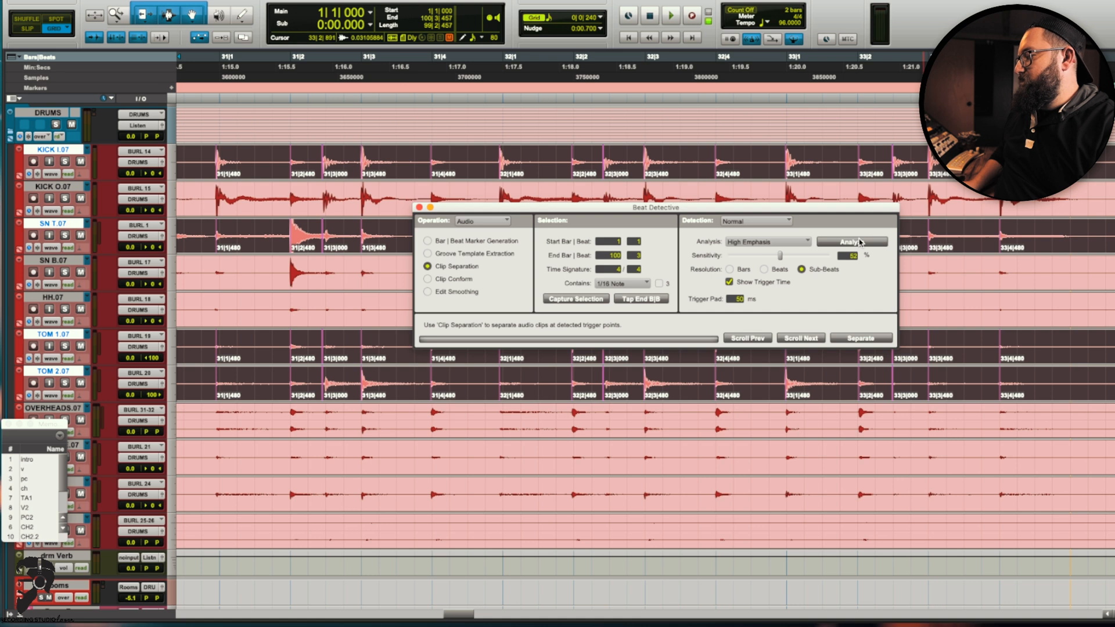
left_click(860, 243)
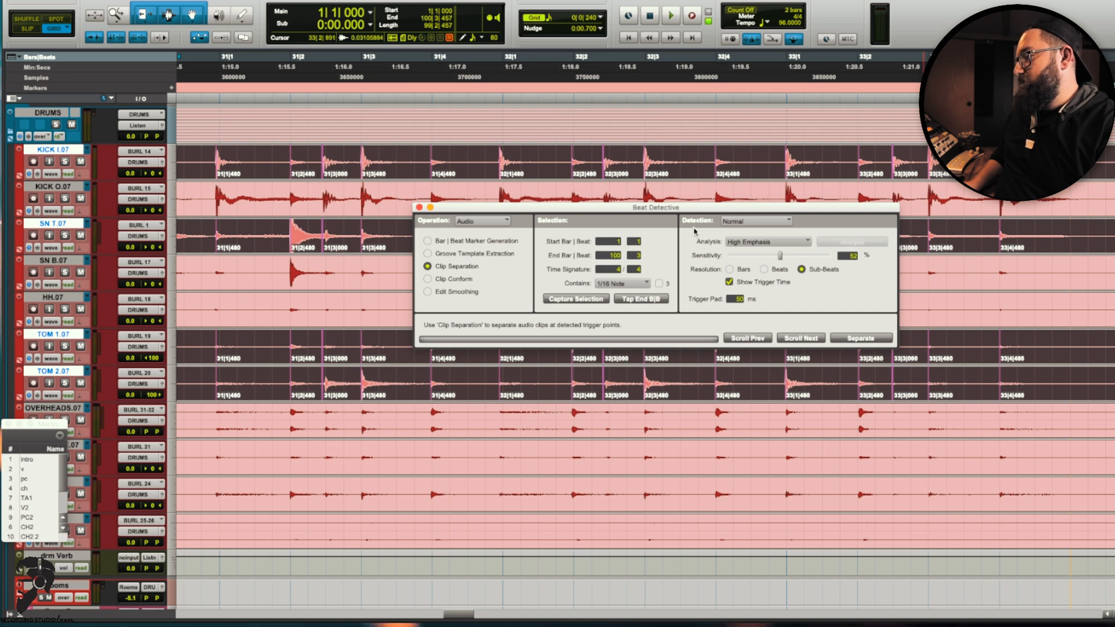
Step: Move Beat Detective clear of the upper drum tracks, set its sensitivity to 48%, and check the triggers around bars 23 to 26
scroll(363, 167, "left", 8)
scroll(364, 165, "left", 10)
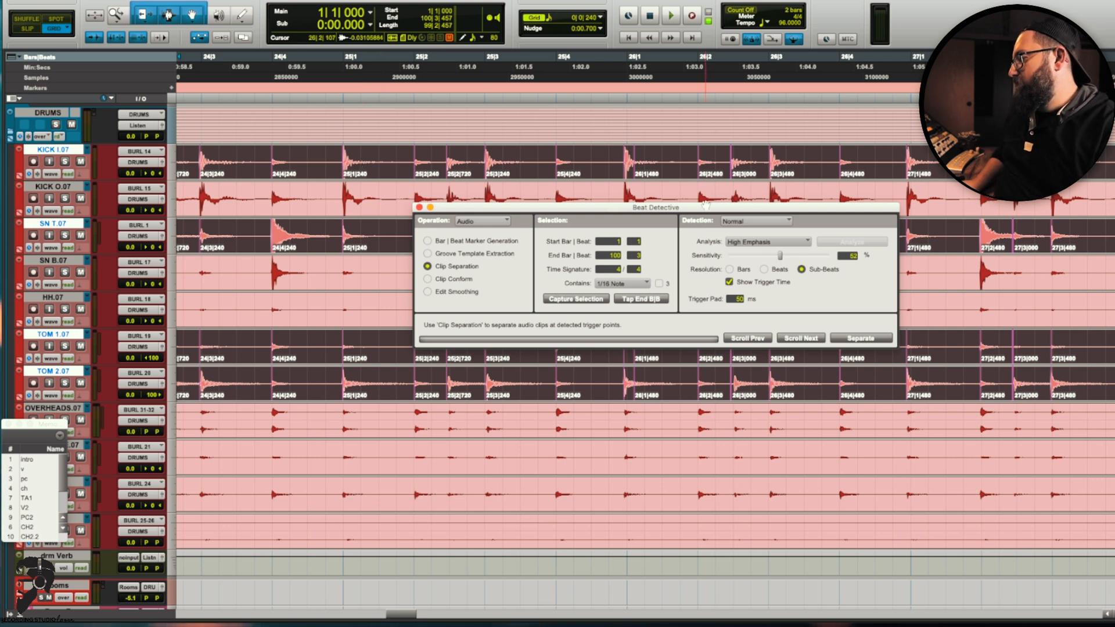
left_click_drag(705, 202, 630, 369)
left_click_drag(704, 416, 701, 416)
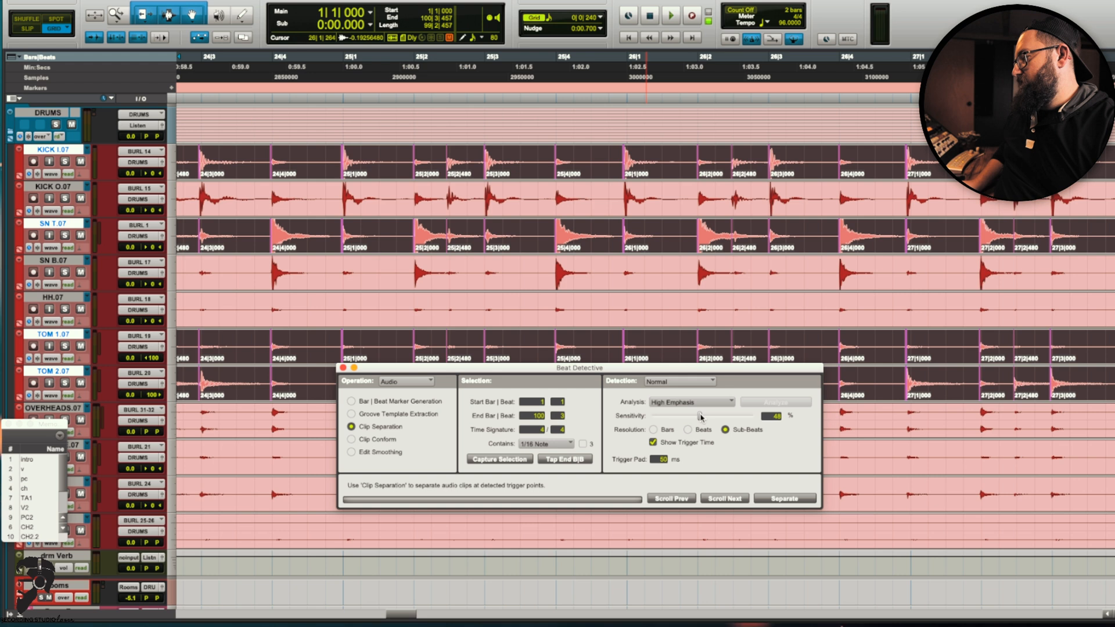
scroll(579, 229, "left", 6)
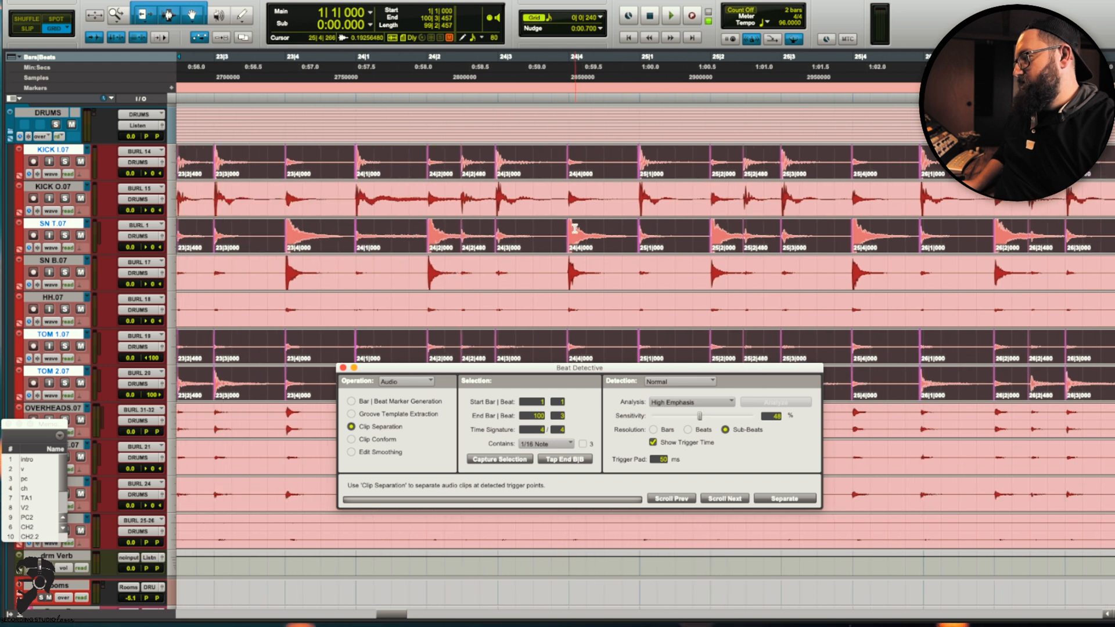
Step: Examine the detected triggers between bars 19 and 25, then across the full song
scroll(574, 229, "left", 3)
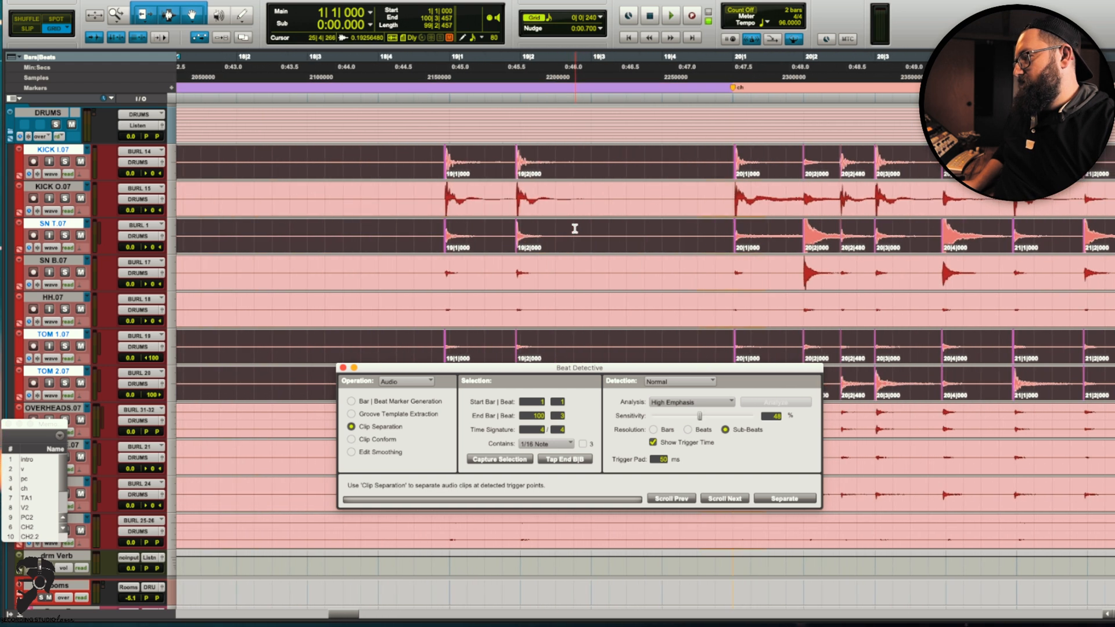
scroll(574, 229, "right", 3)
scroll(574, 229, "up", 2)
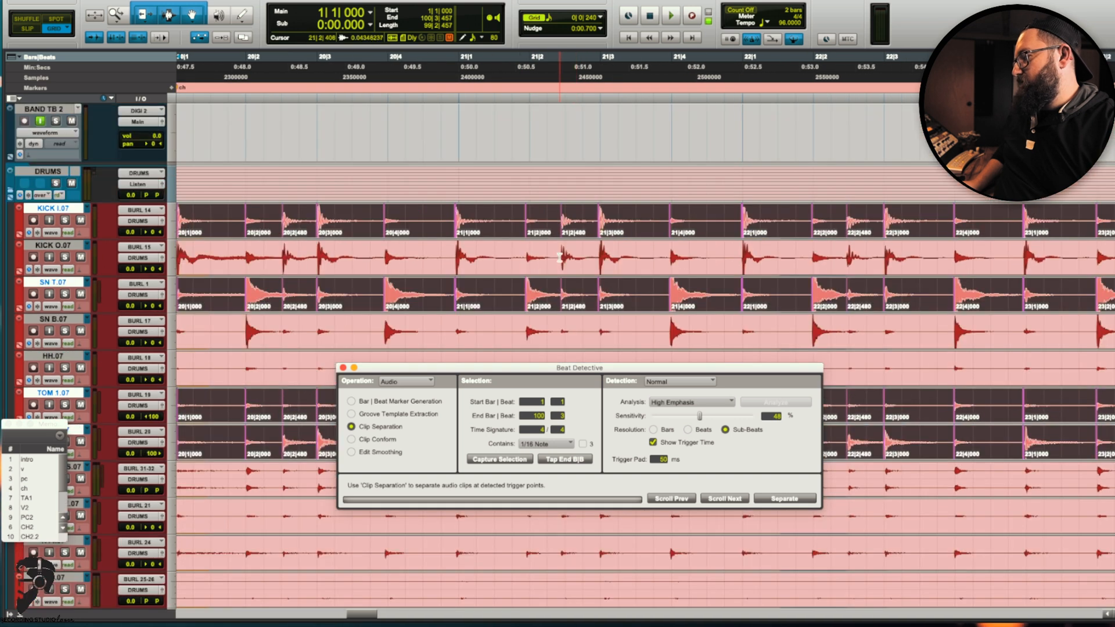
scroll(559, 257, "right", 2)
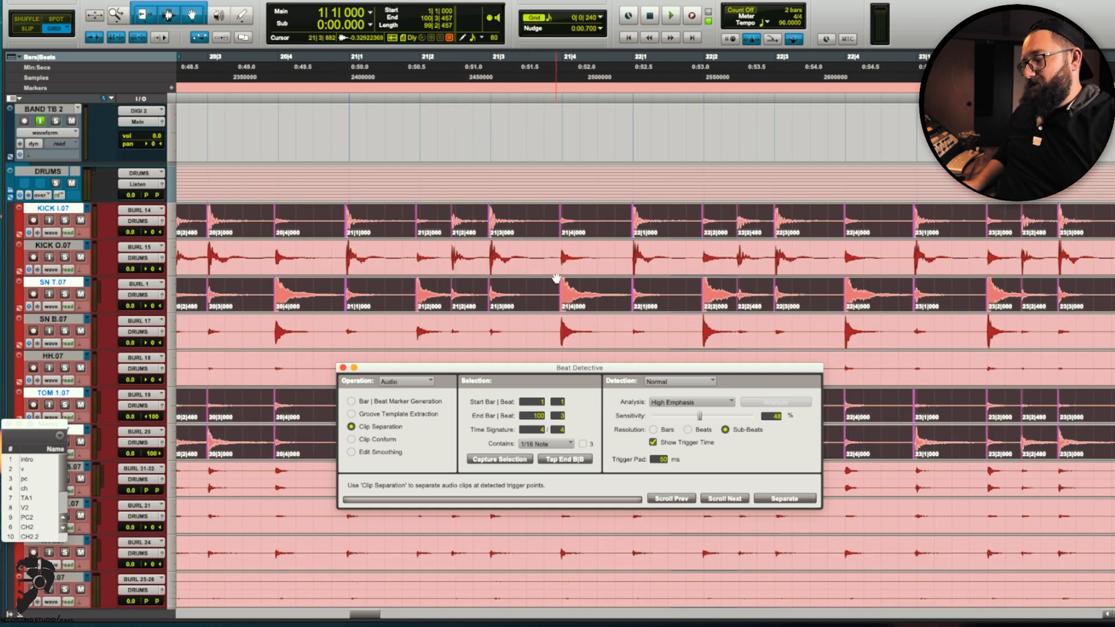
scroll(575, 270, "right", 4)
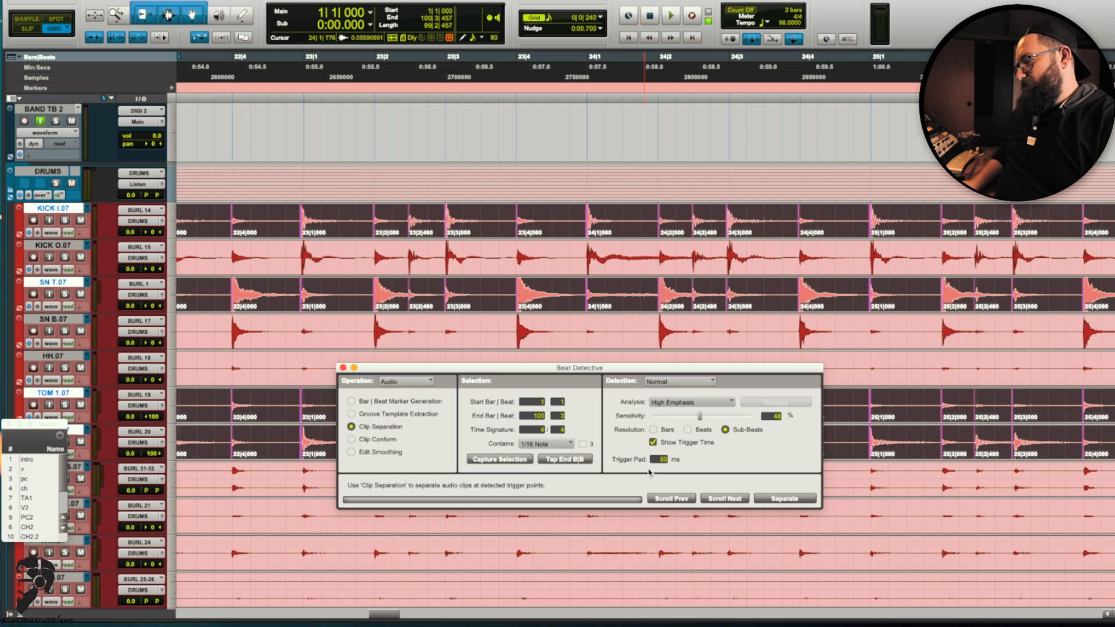
key("r")
key("r")
key("r")
key("r")
key("r")
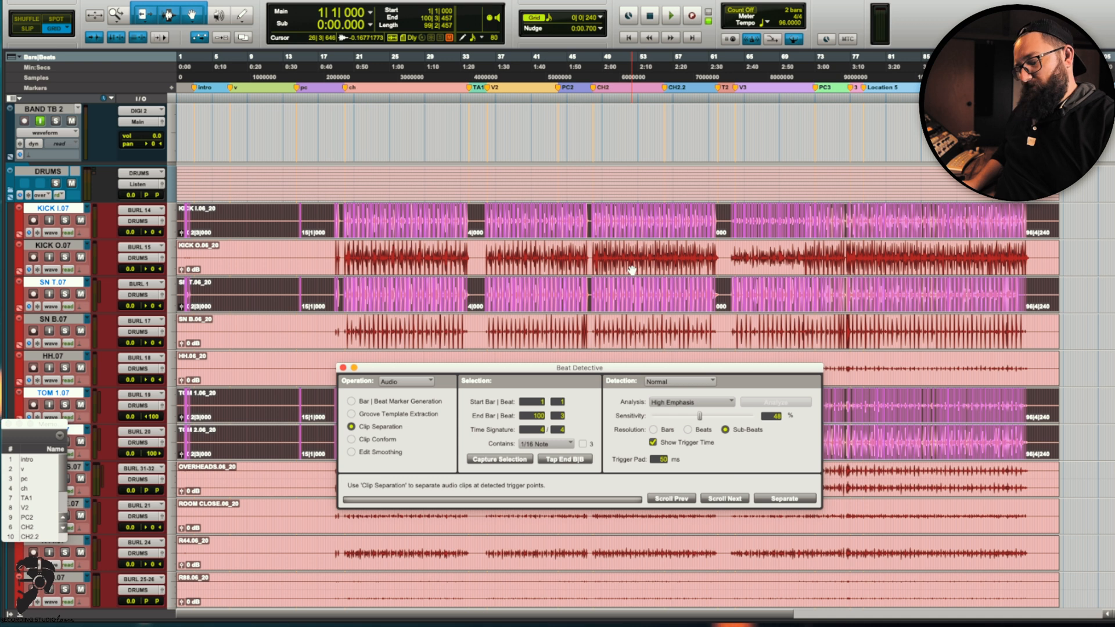
Step: Extend the selection to every drum track and separate all clips at the detected triggers
left_click(629, 269)
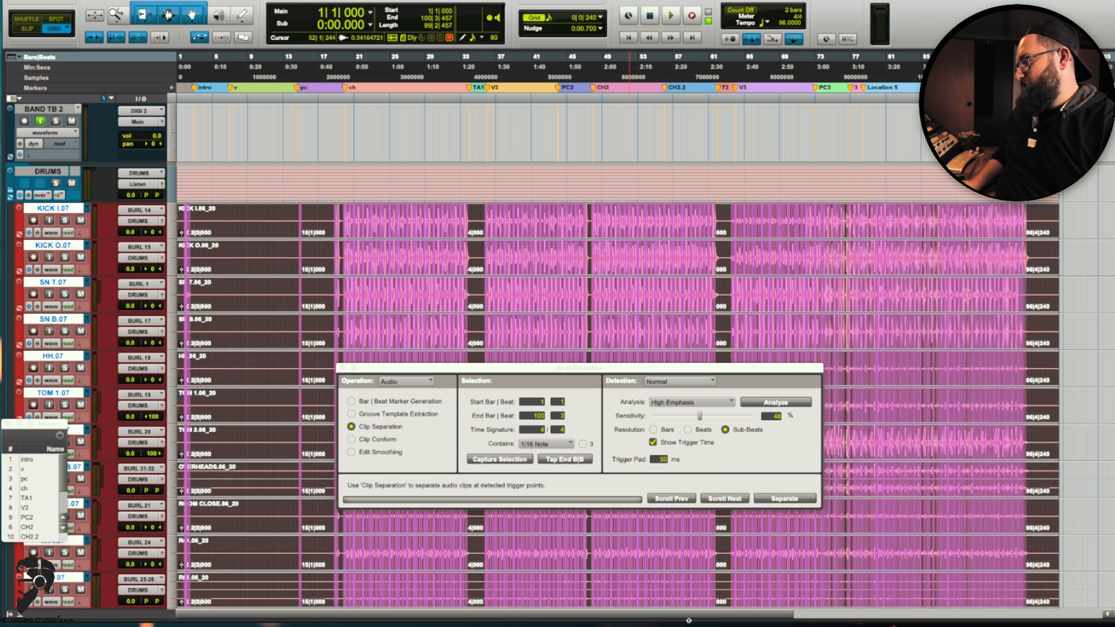
left_click(774, 504)
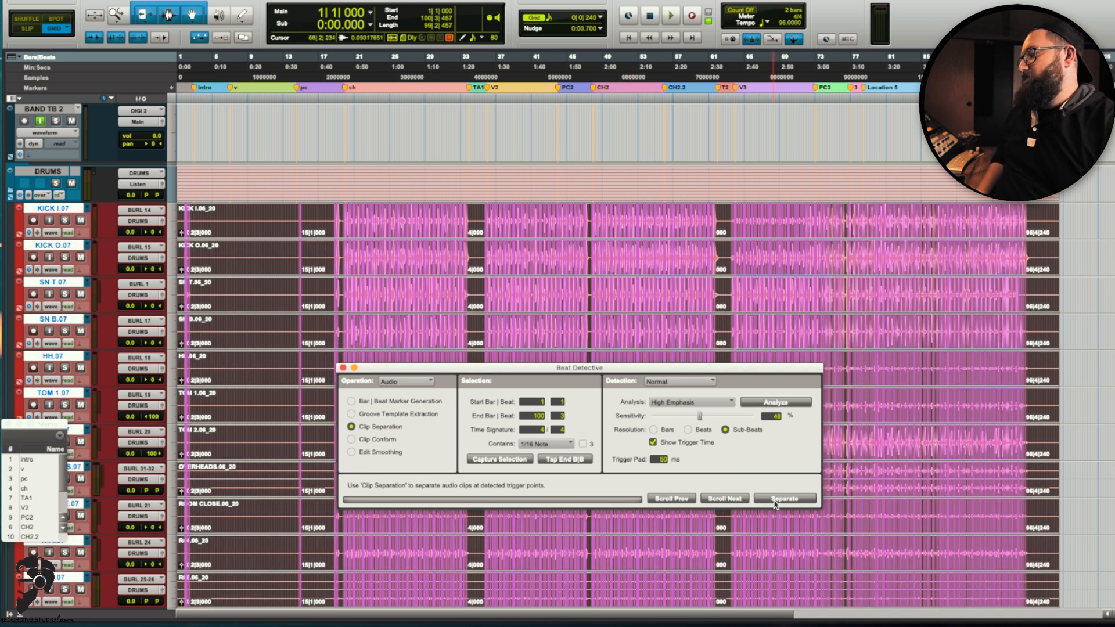
left_click(784, 498)
Step: Examine the separated drum clips across the song, looking closely at the clip boundaries between bars 46 and 47
key("t")
key("t")
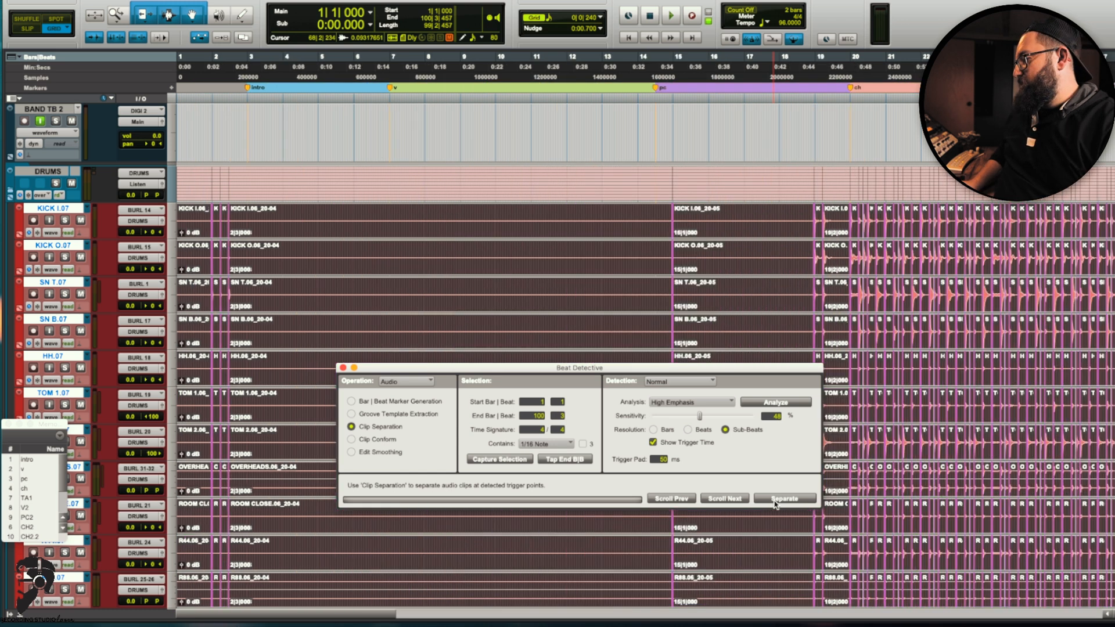
key("t")
scroll(840, 269, "right", 15)
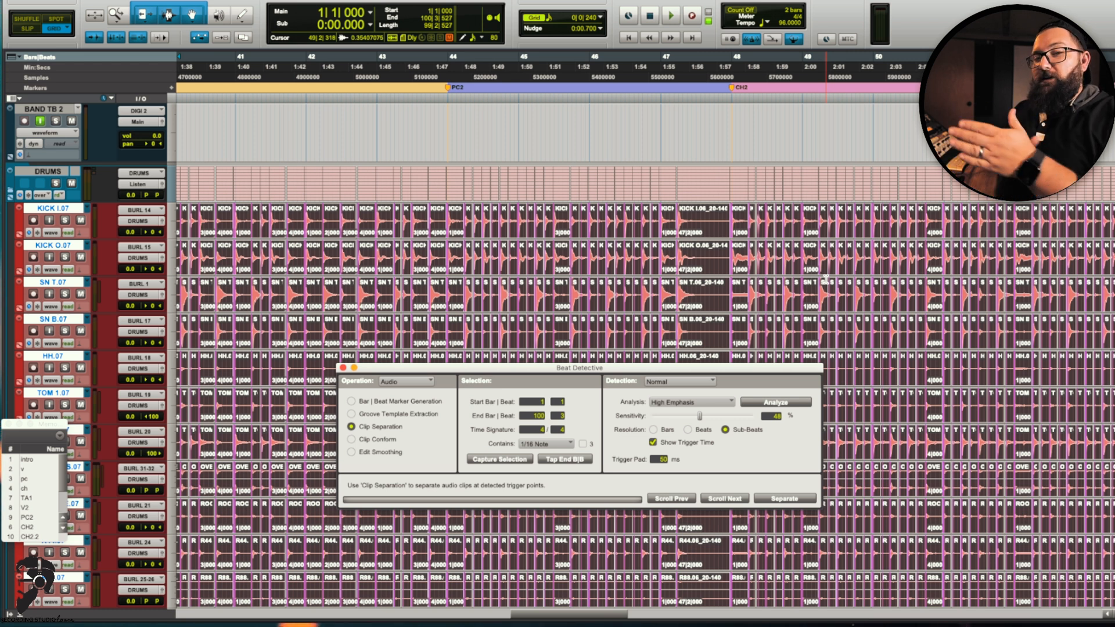
key("super+bracketright")
key("super+bracketright")
key("super+bracketright")
key("super+bracketright")
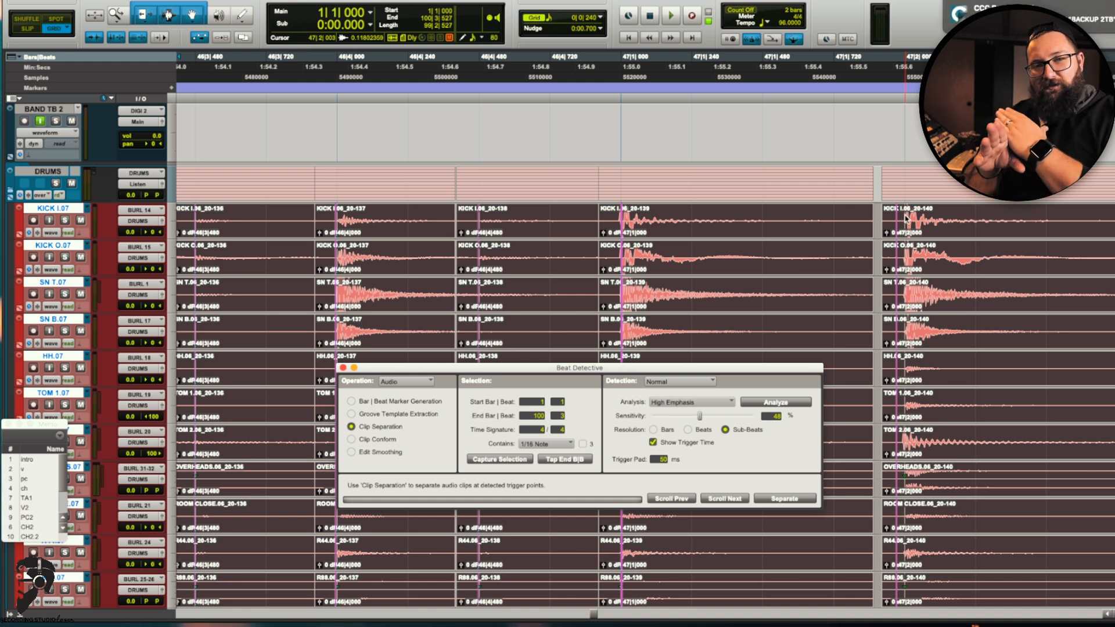
Step: Close Beat Detective and close the gaps between the drum clips with Trim Clip Start to Fill Selection
left_click(343, 368)
left_click(89, 0)
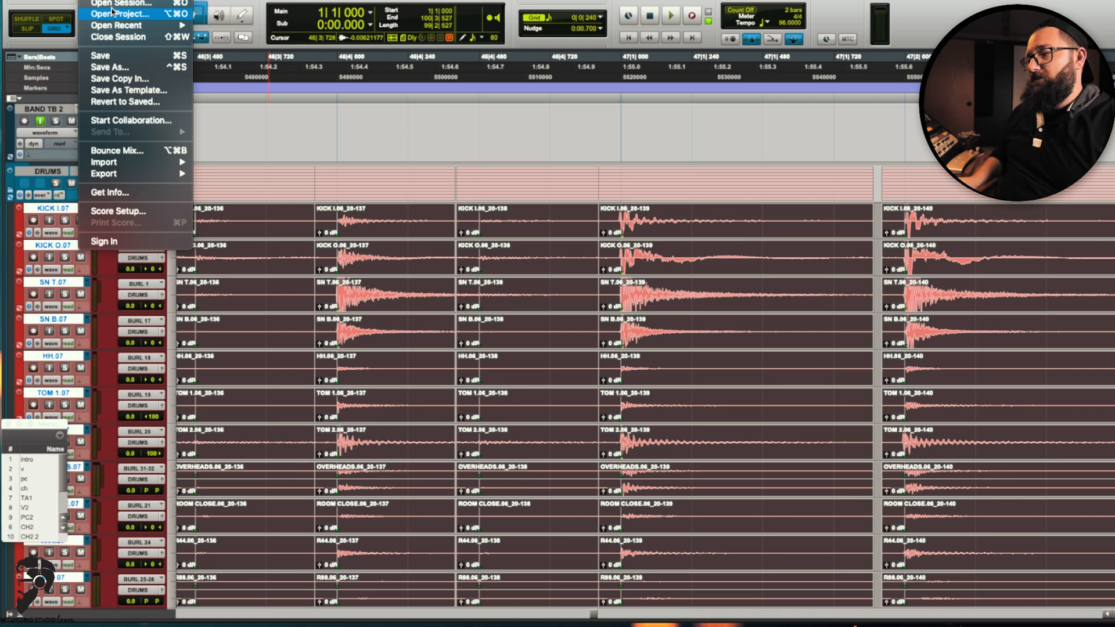
mouse_move(116, 0)
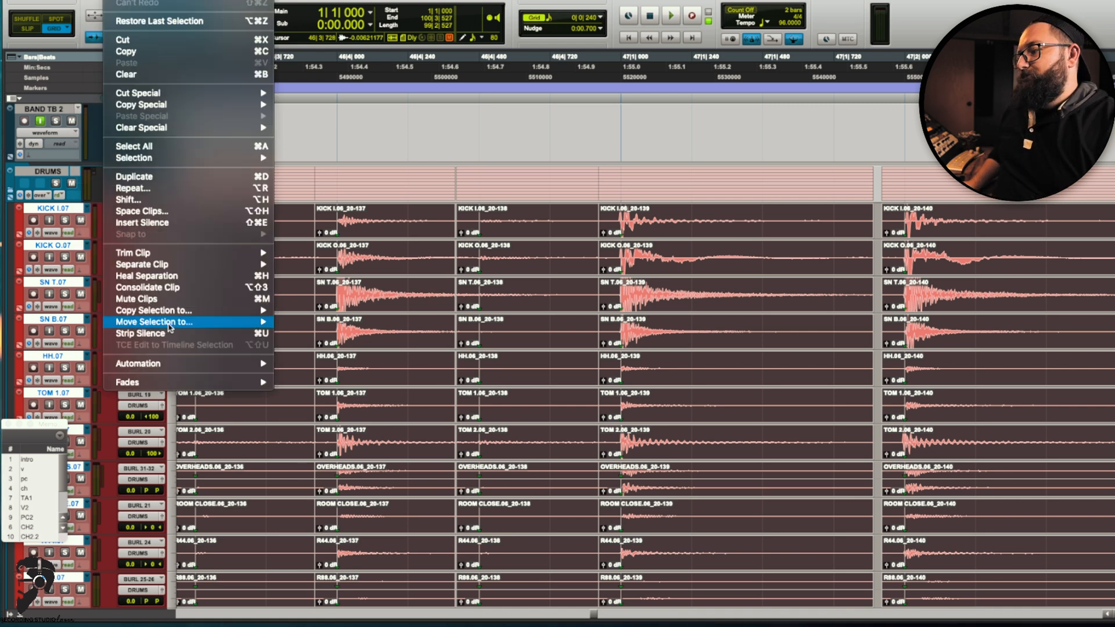
mouse_move(167, 256)
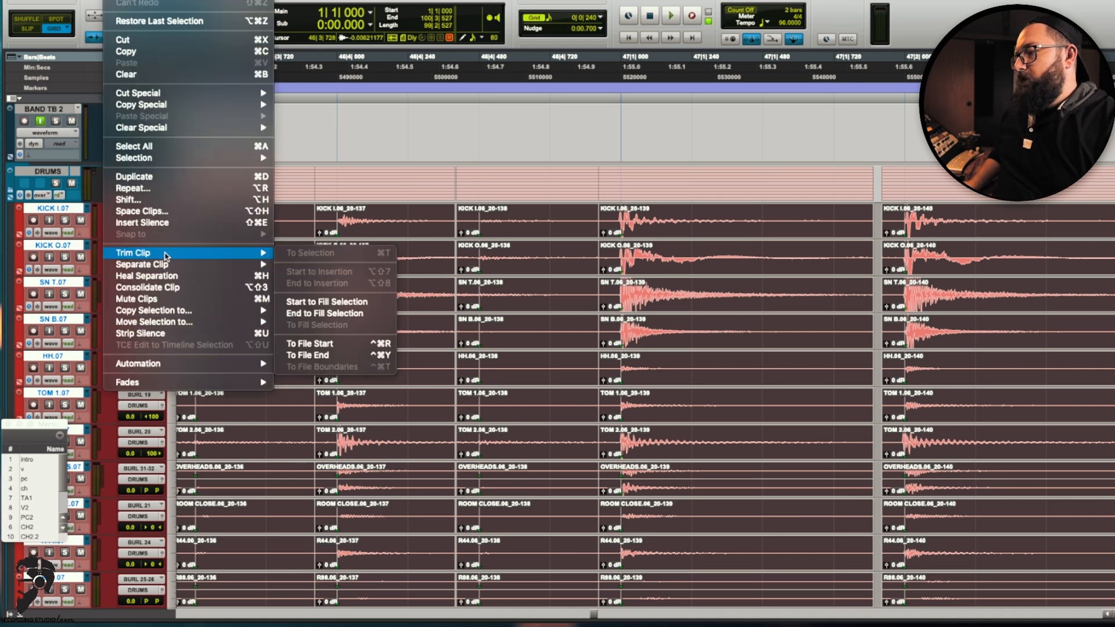
left_click(328, 301)
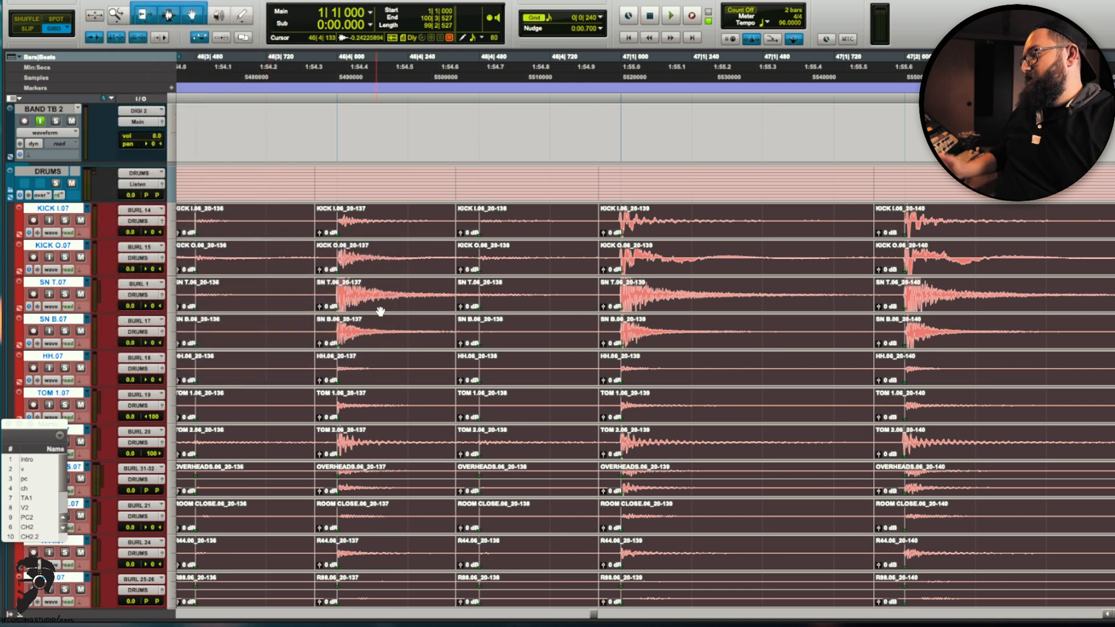
Step: Undo and redo the gap-filling trim to compare the clip boundaries around bar 47
key("super+z")
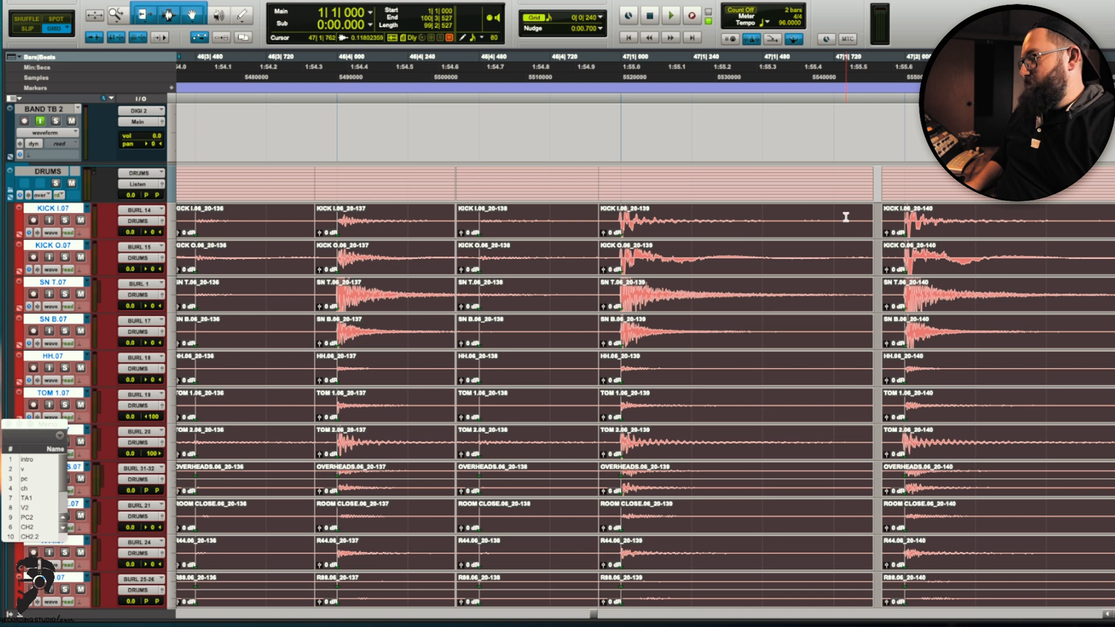
key("super+shift+z")
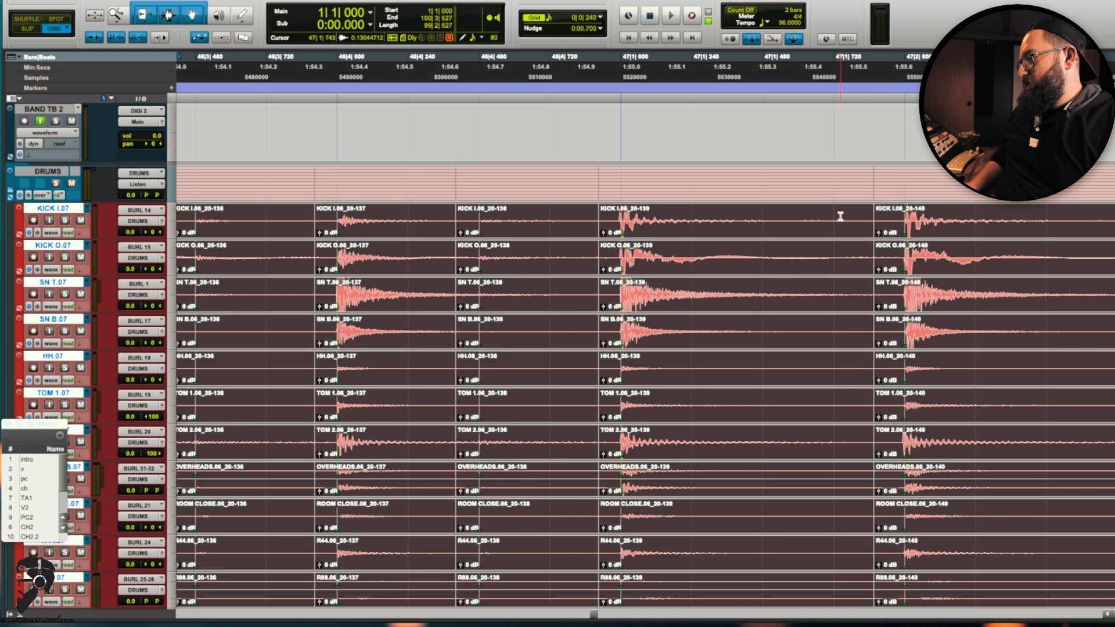
scroll(841, 216, "right", 3)
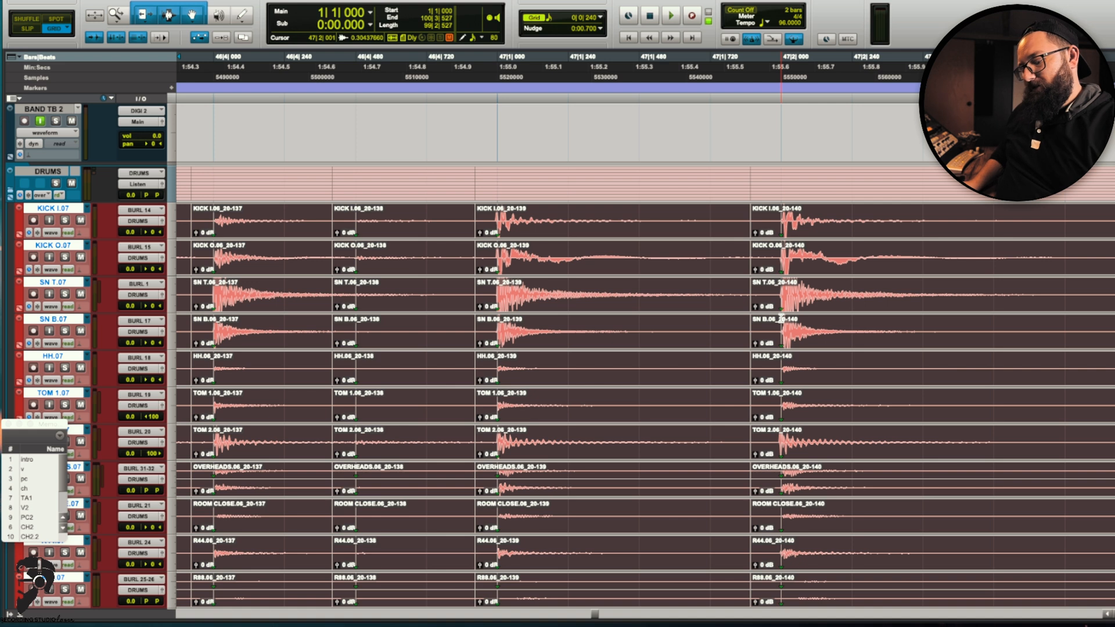
Step: Apply Batch Fades to the selected drum clips with Equal Power slopes for the fade-ins, crossfades and fade-outs
key("super+f")
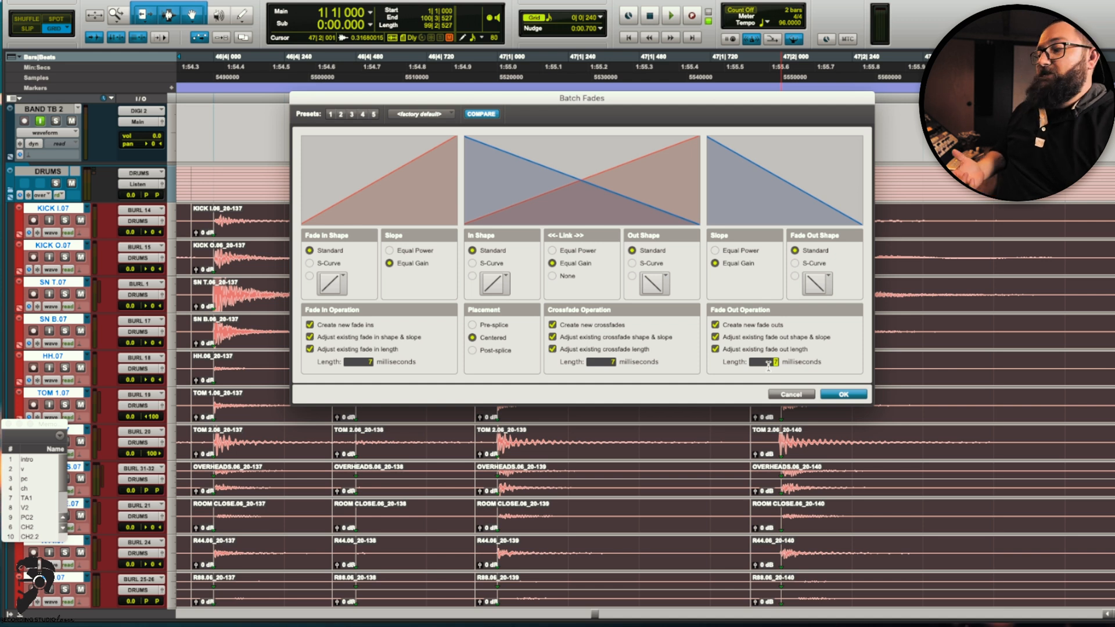
left_click(552, 250)
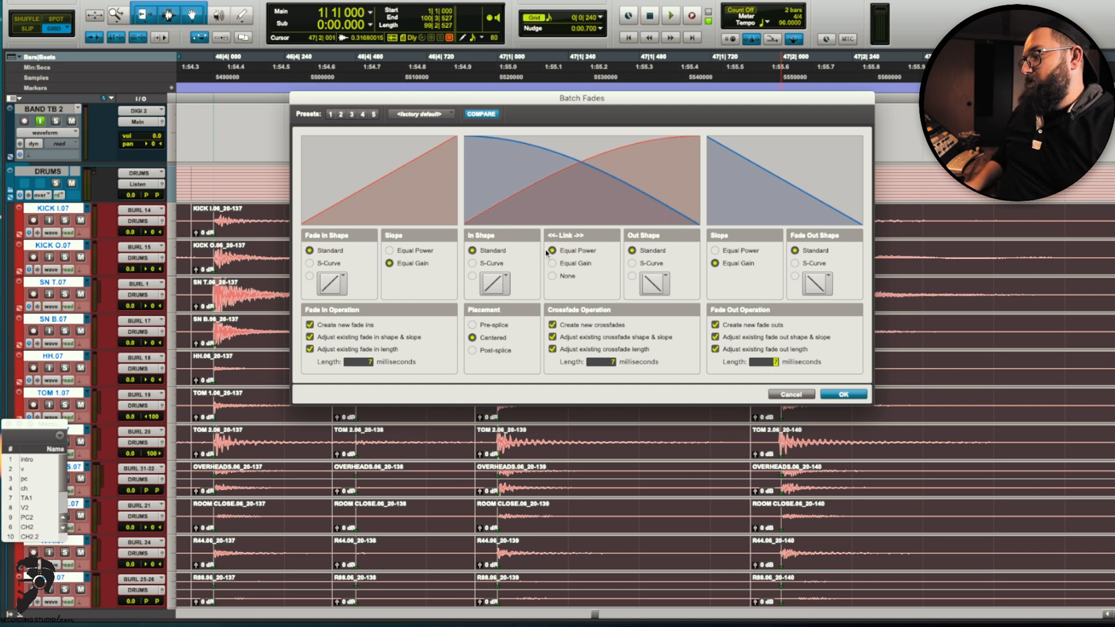
left_click(389, 250)
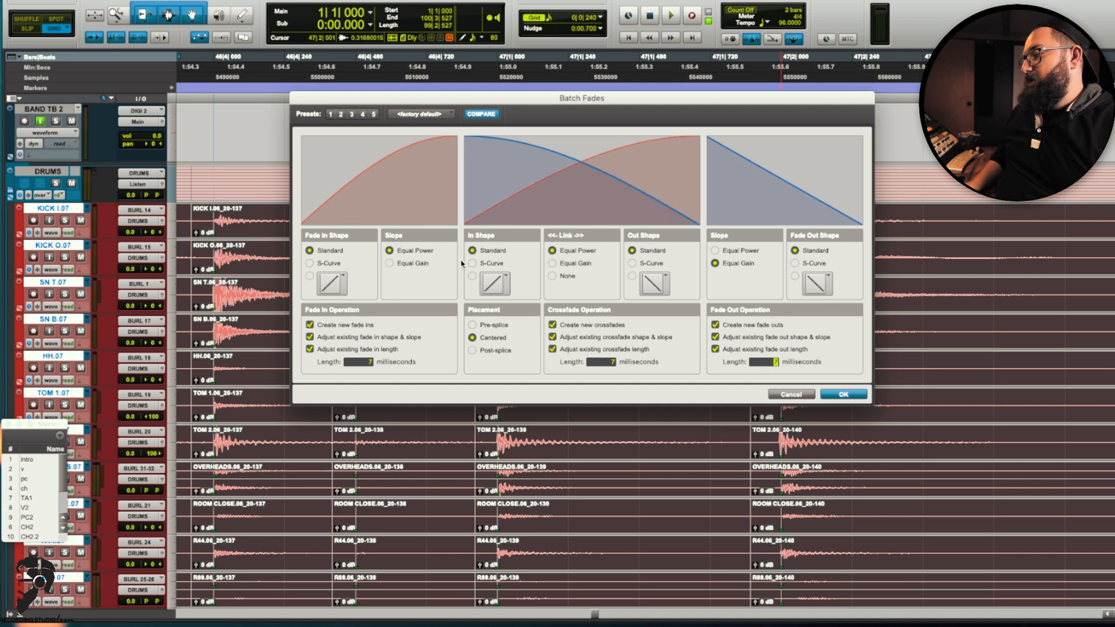
left_click(716, 251)
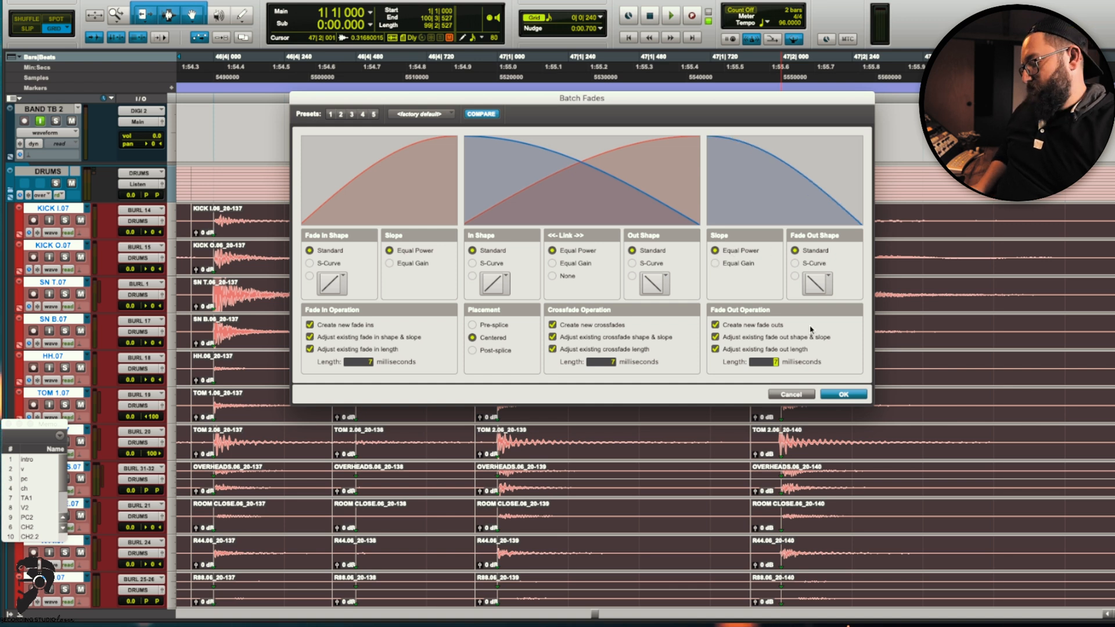
key("Return")
Step: Play the edited drums from the CH2 marker and solo the DRUMS folder during playback
key("r")
key("r")
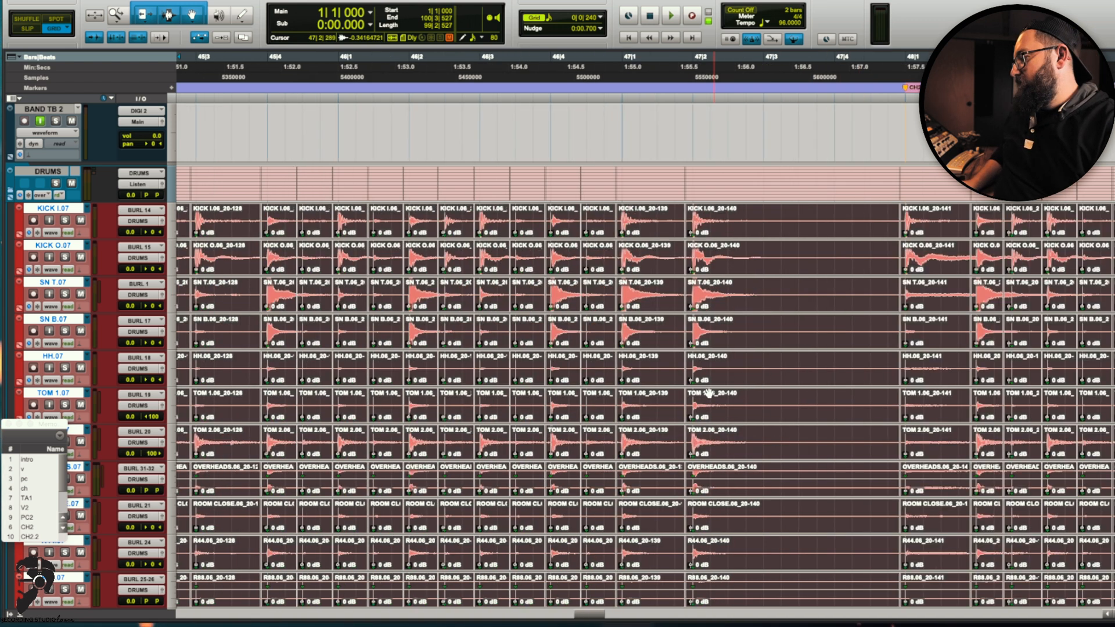
key("r")
key("r")
key("r")
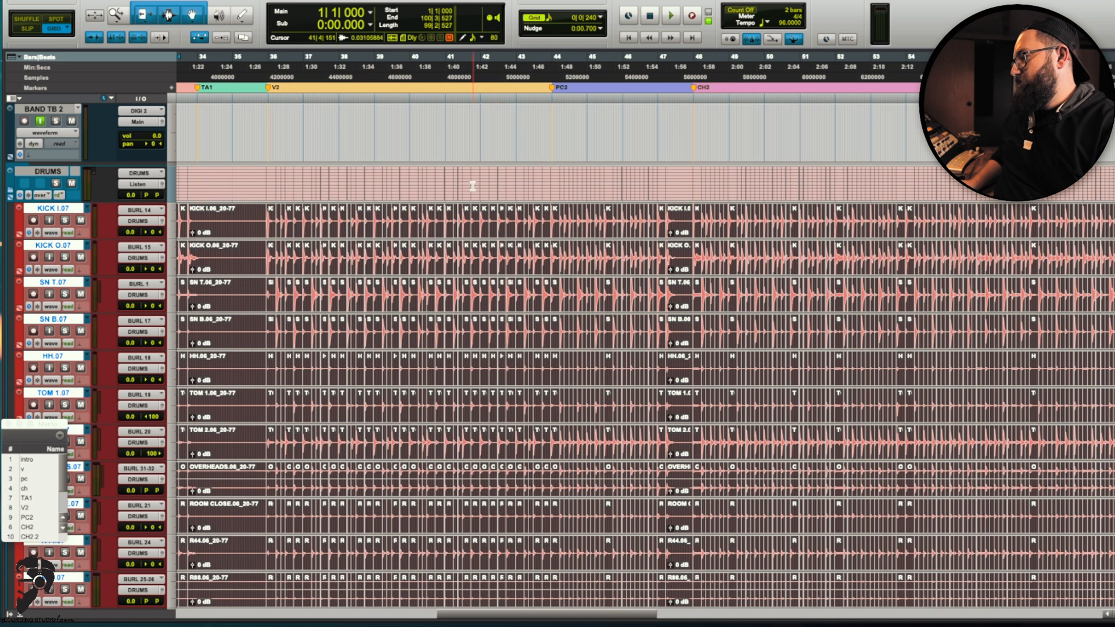
left_click(696, 130)
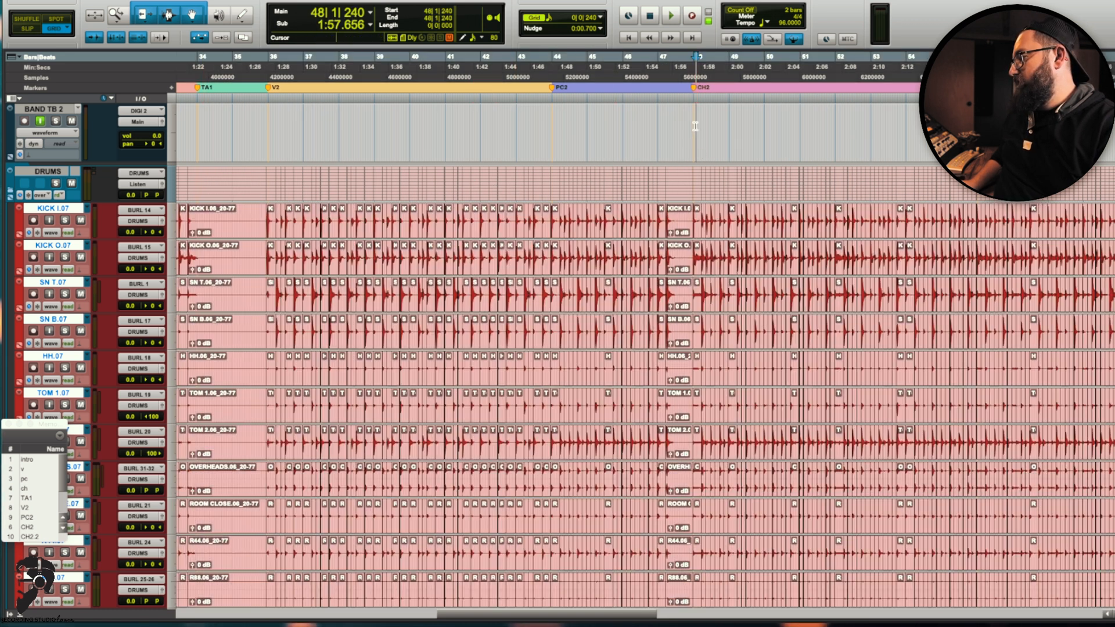
key("space")
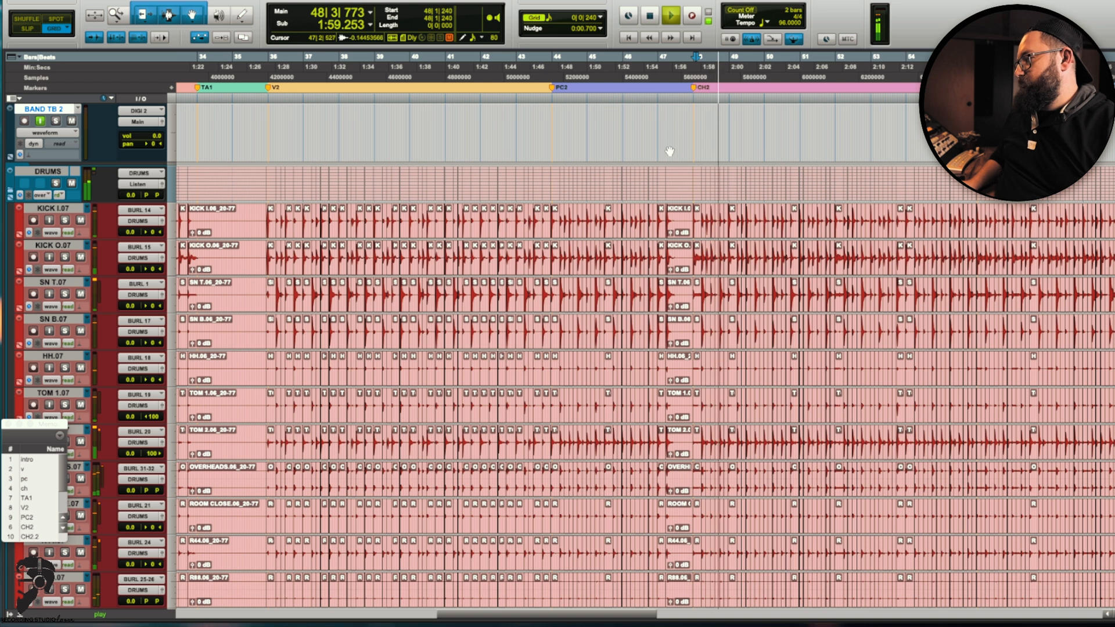
left_click(56, 184)
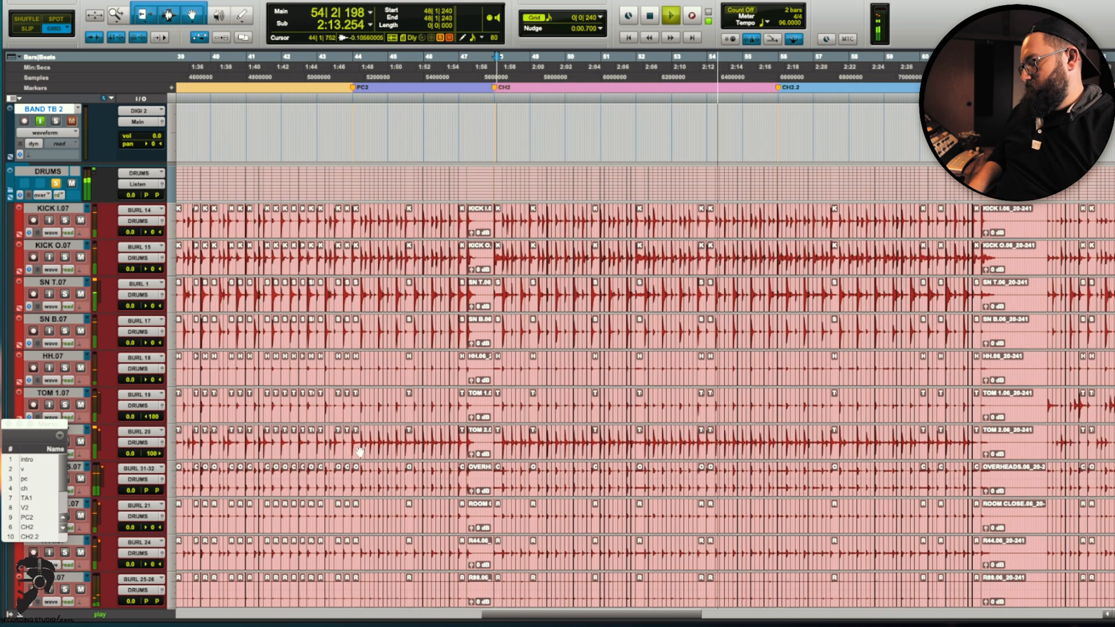
key("space")
Step: Play the soloed edited drums from just before the CH2.2 marker
scroll(35, 143, "up", 5)
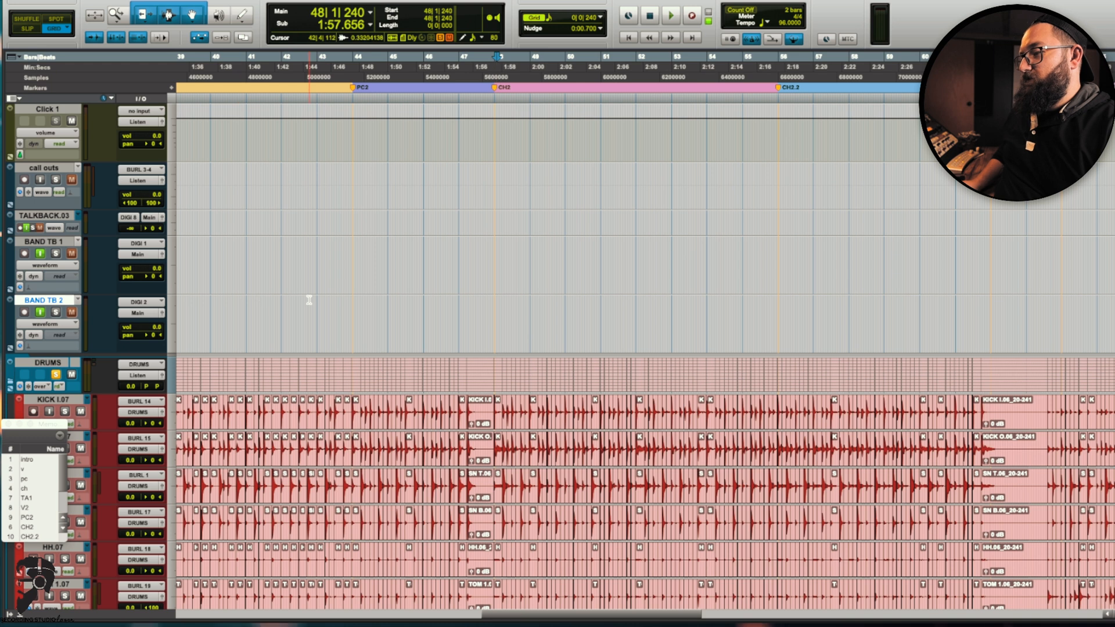
scroll(309, 299, "down", 6)
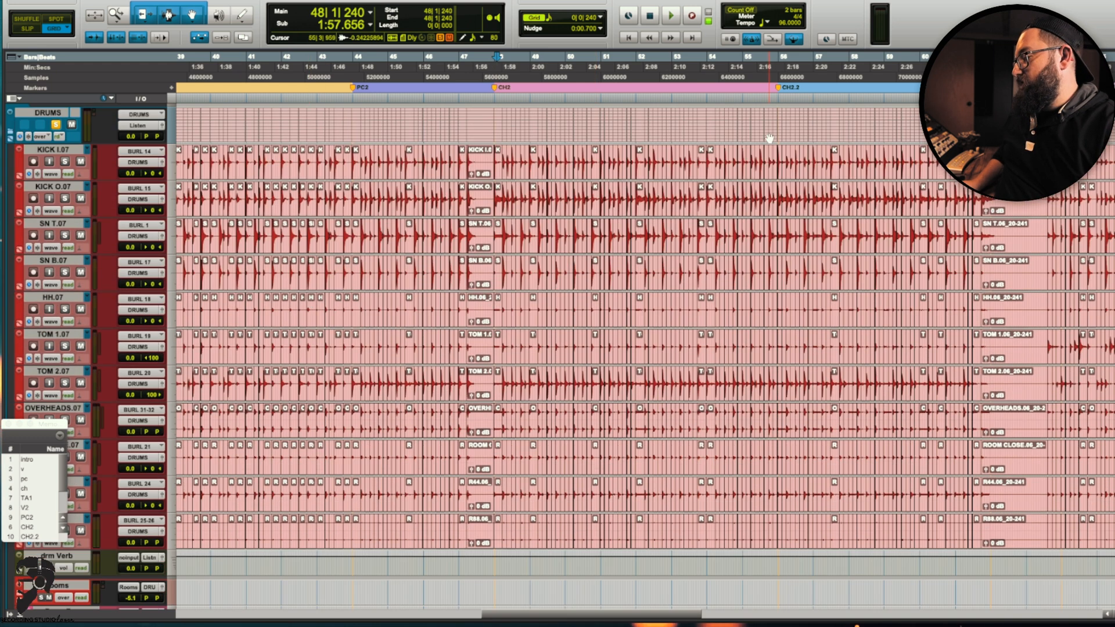
left_click(775, 150)
key("space")
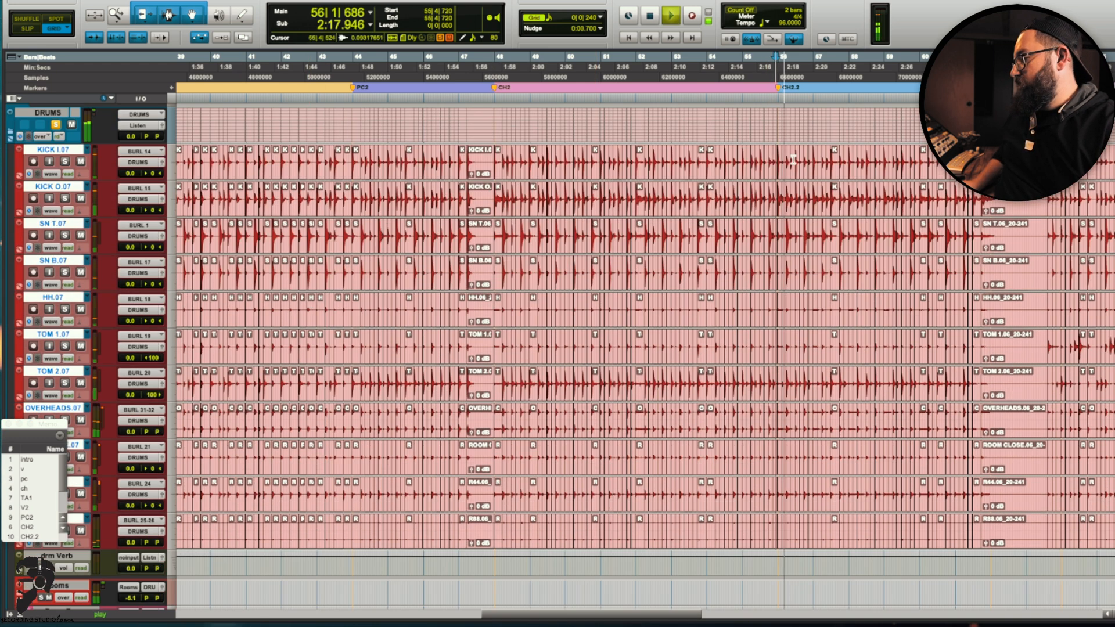
Step: Switch the grouped drum tracks to their .06 playlists and stop playback
left_click(87, 187)
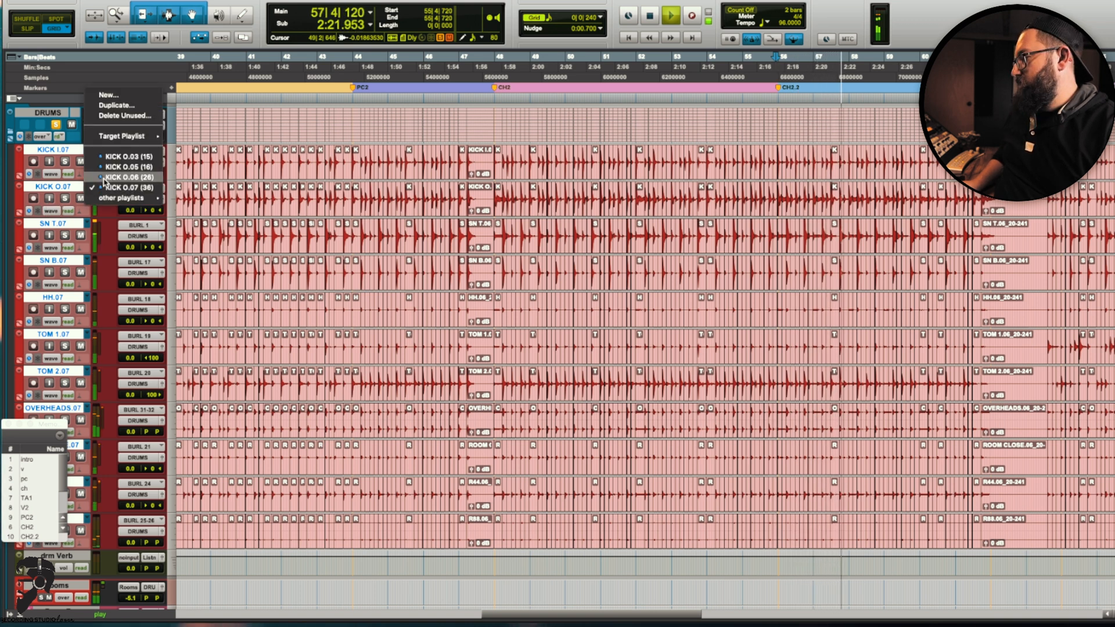
left_click(104, 180)
key("space")
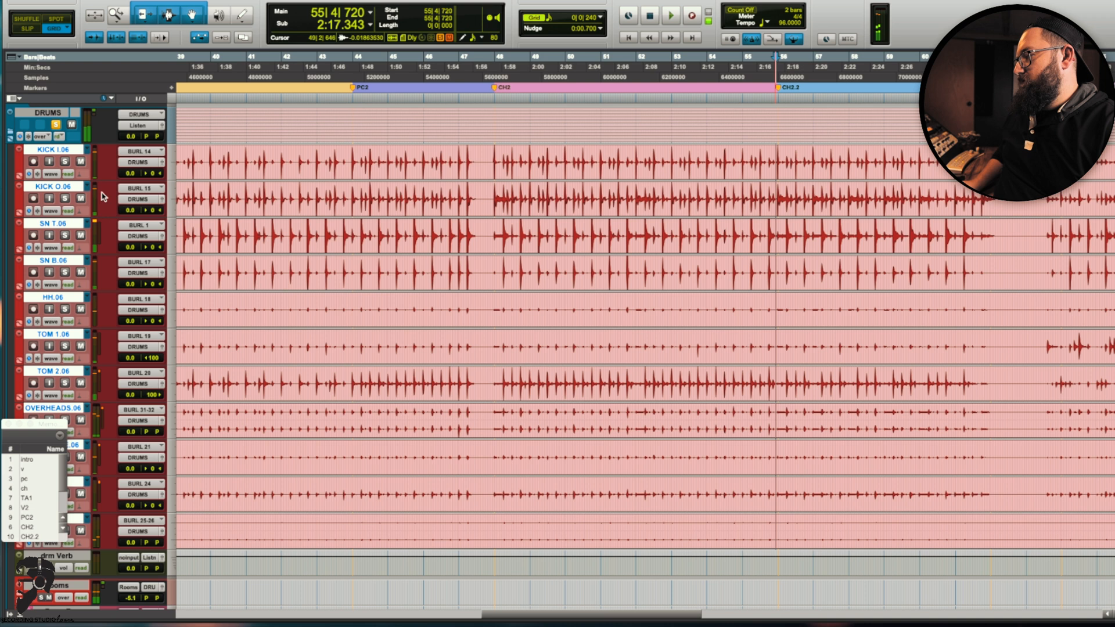
Step: Play the unedited drums on the .06 playlists from the CH2 marker for comparison
left_click(493, 153)
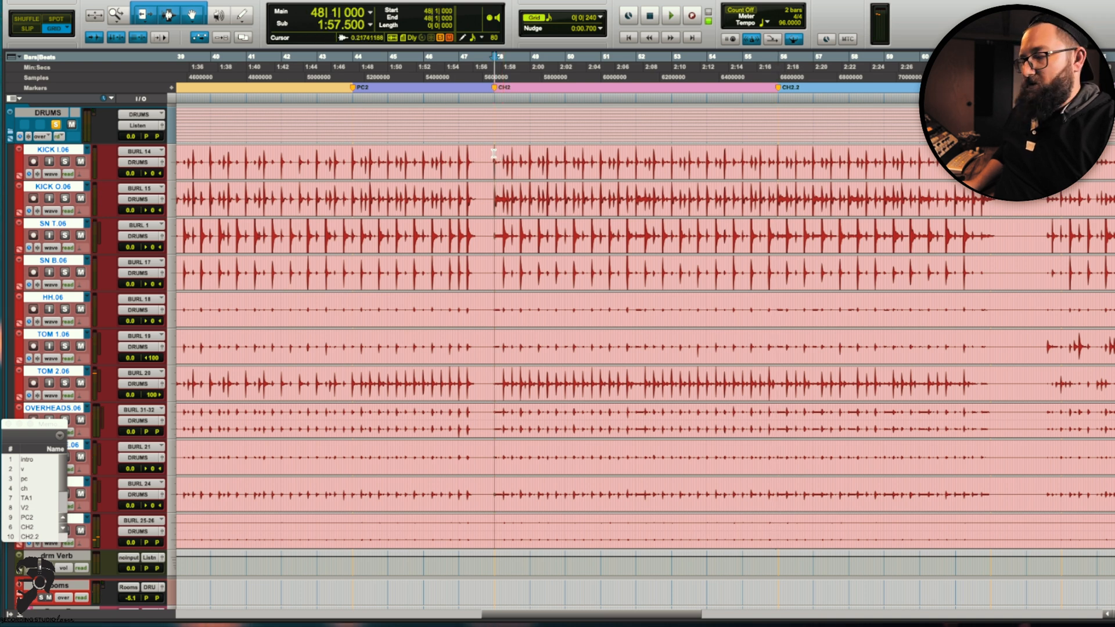
key("space")
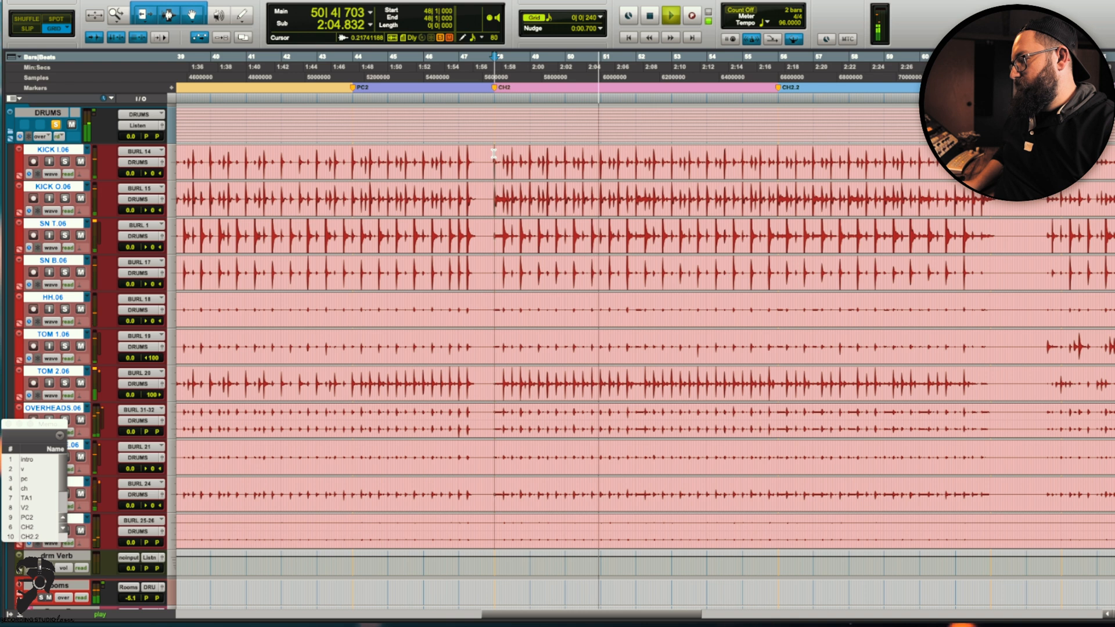
key("space")
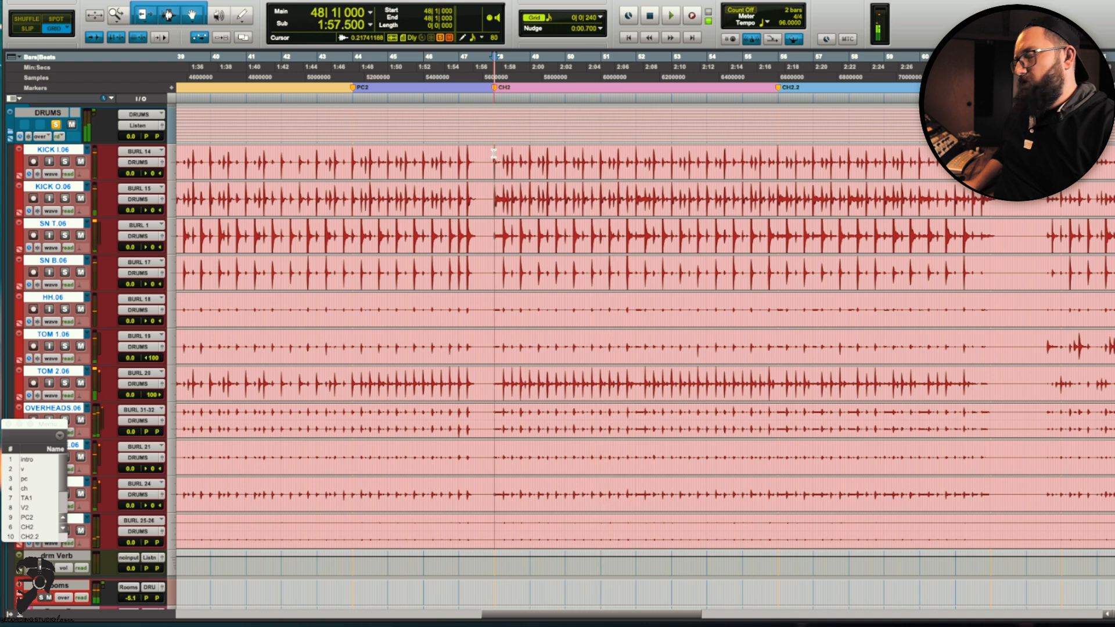
scroll(477, 175, "left", 6)
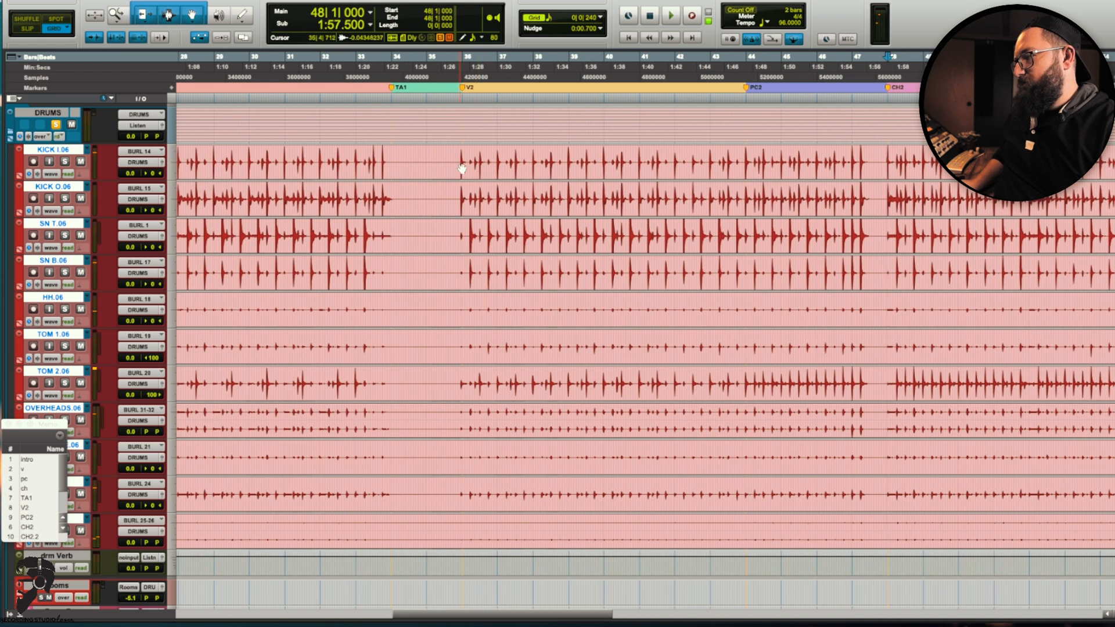
Step: Play the unedited .06 drums from 26|4|480 in the ch section and stop playback
scroll(441, 164, "left", 6)
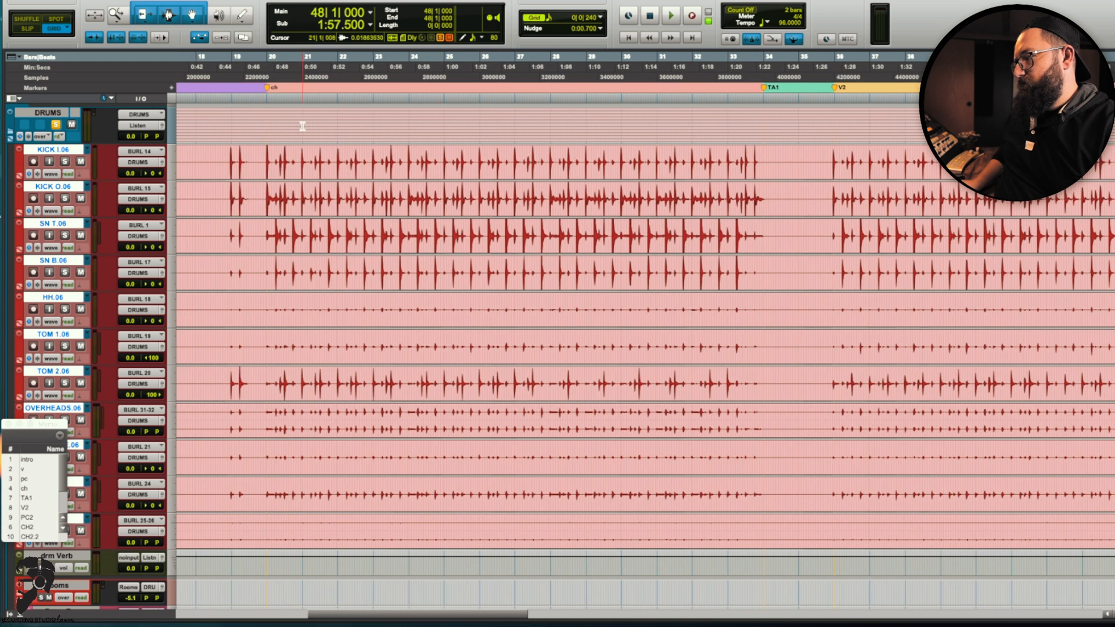
key("space")
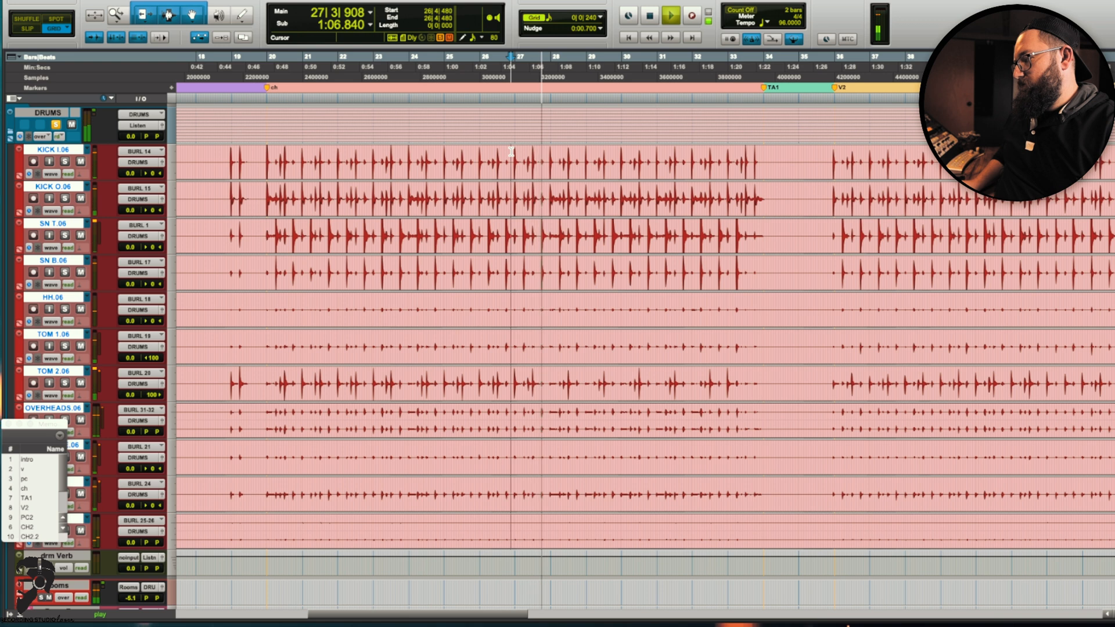
key("ctrl+bracketright")
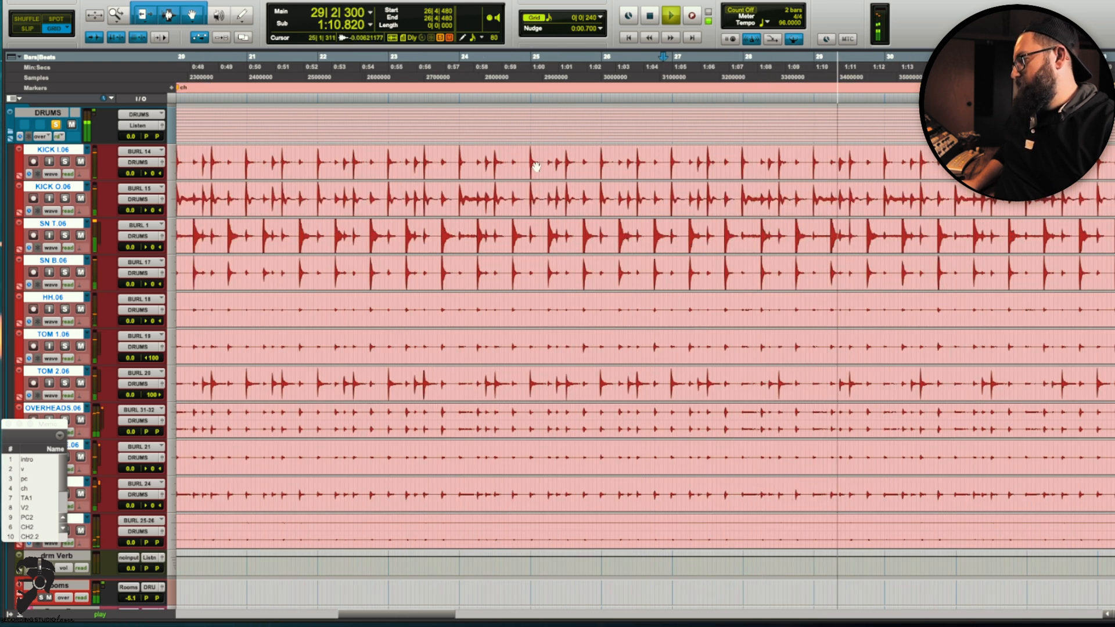
key("space")
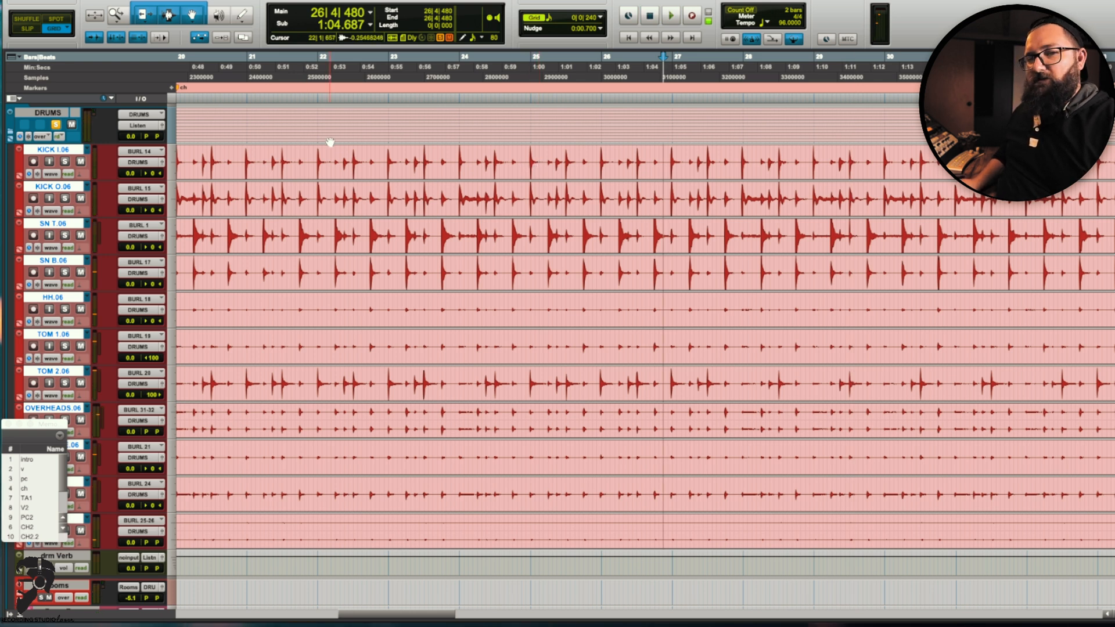
Step: Play the unedited drums against the click and raise the Click 1 track's volume to +3.0 dB during playback
scroll(65, 165, "up", 10)
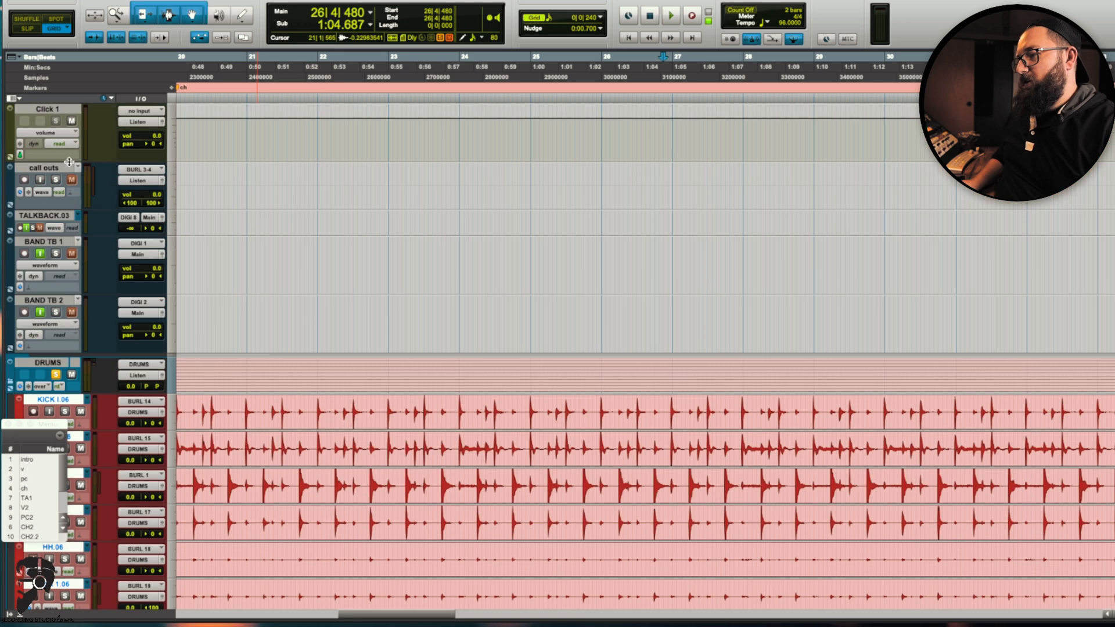
key("space")
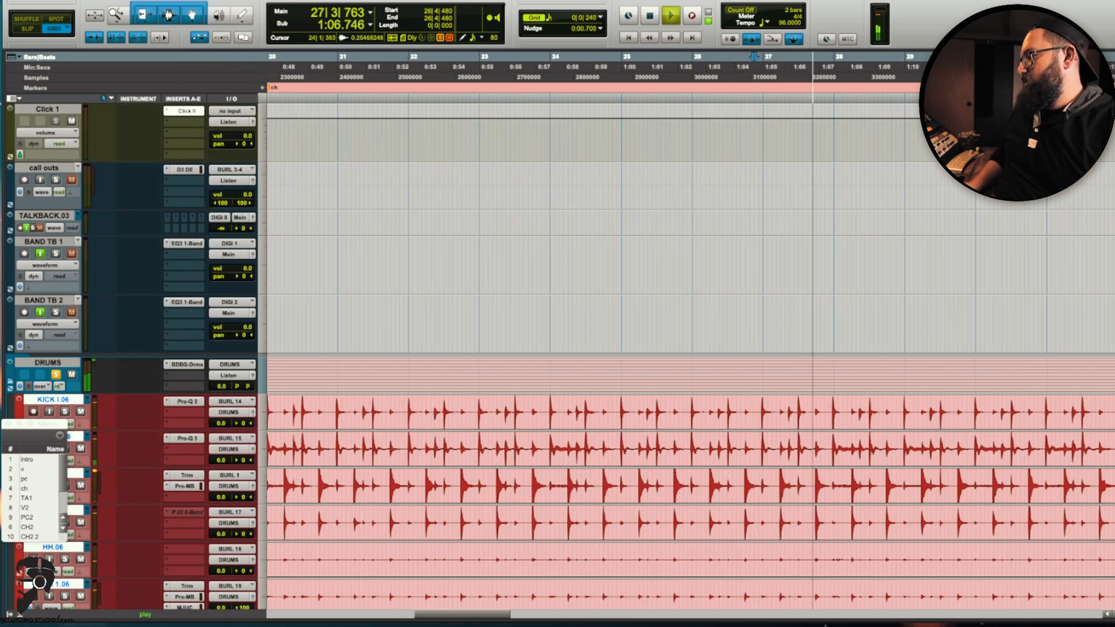
left_click_drag(225, 136, 221, 133)
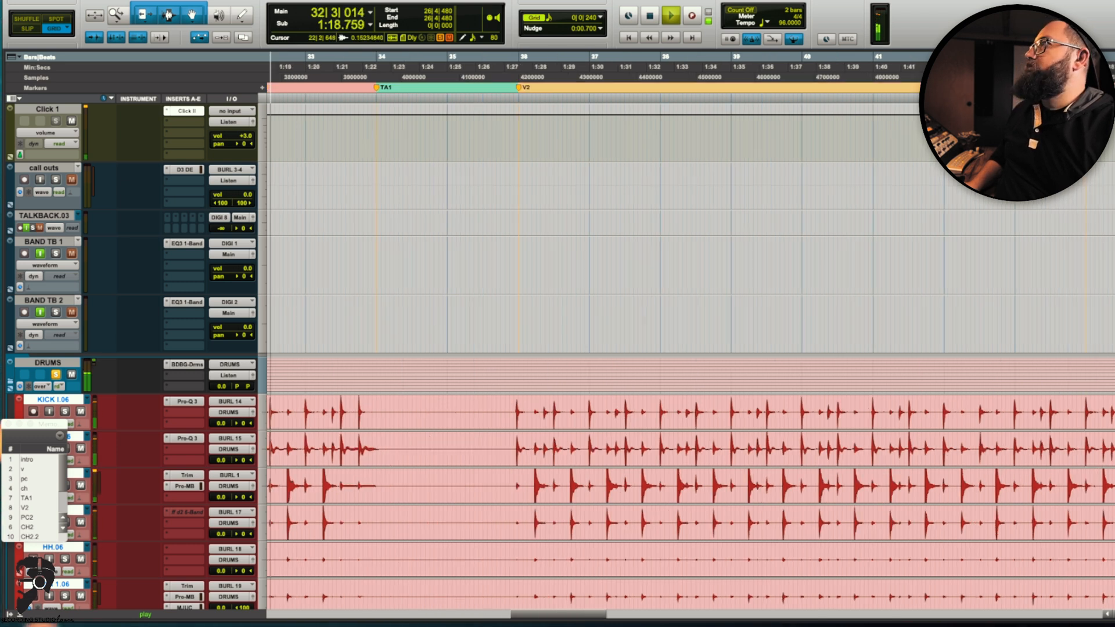
key("space")
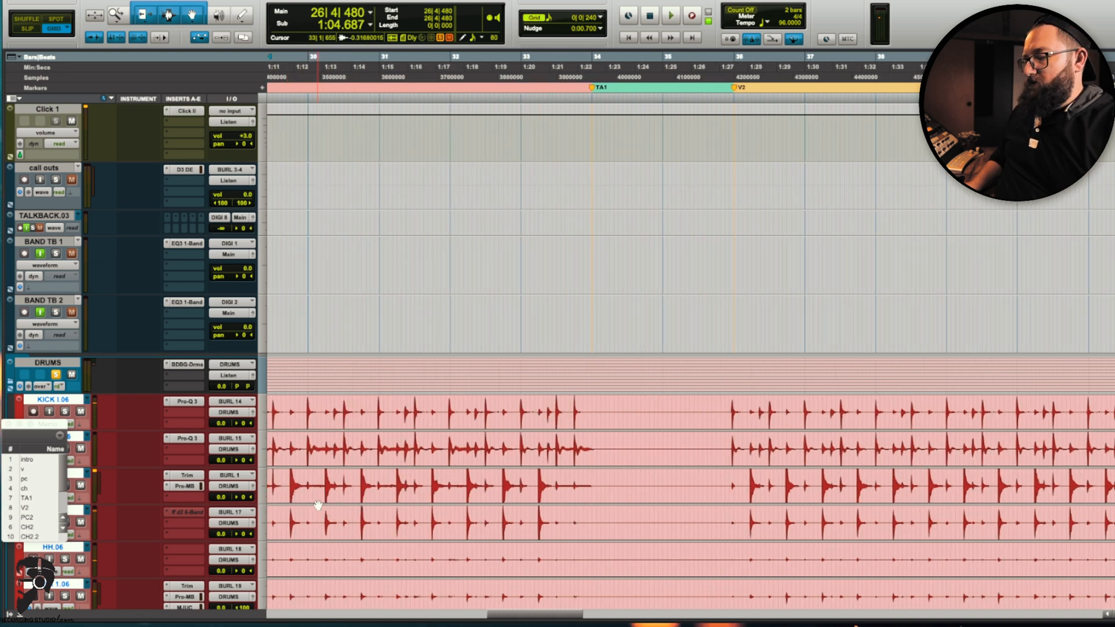
Step: Switch the grouped drum tracks to their .07 playlists and play the edited drums against the click from 26|4|480
scroll(318, 505, "left", 10)
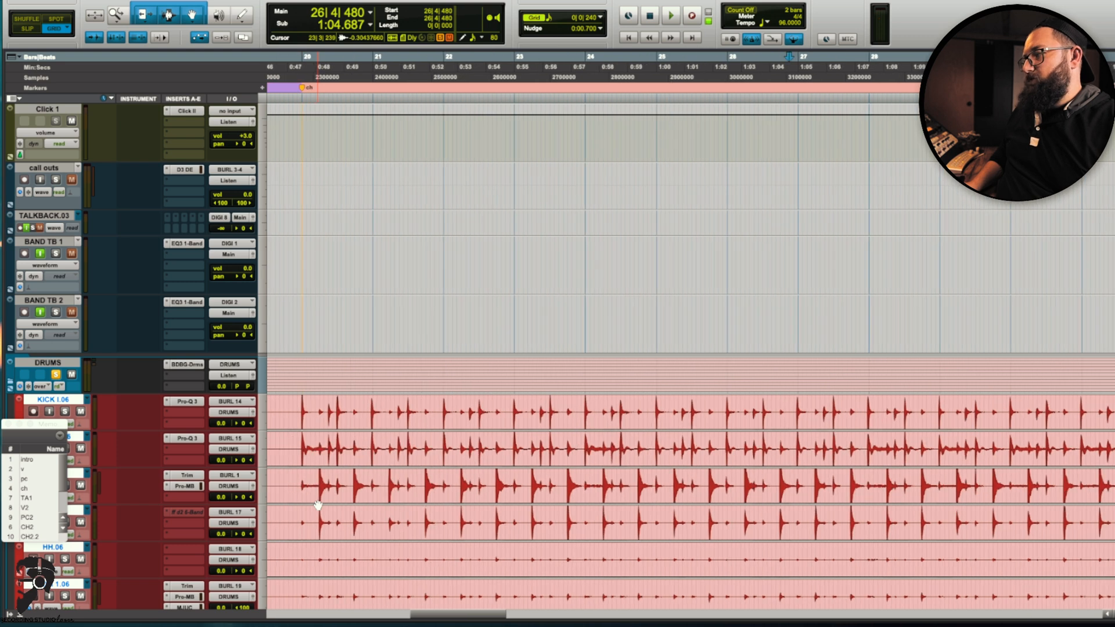
left_click(86, 399)
left_click(119, 406)
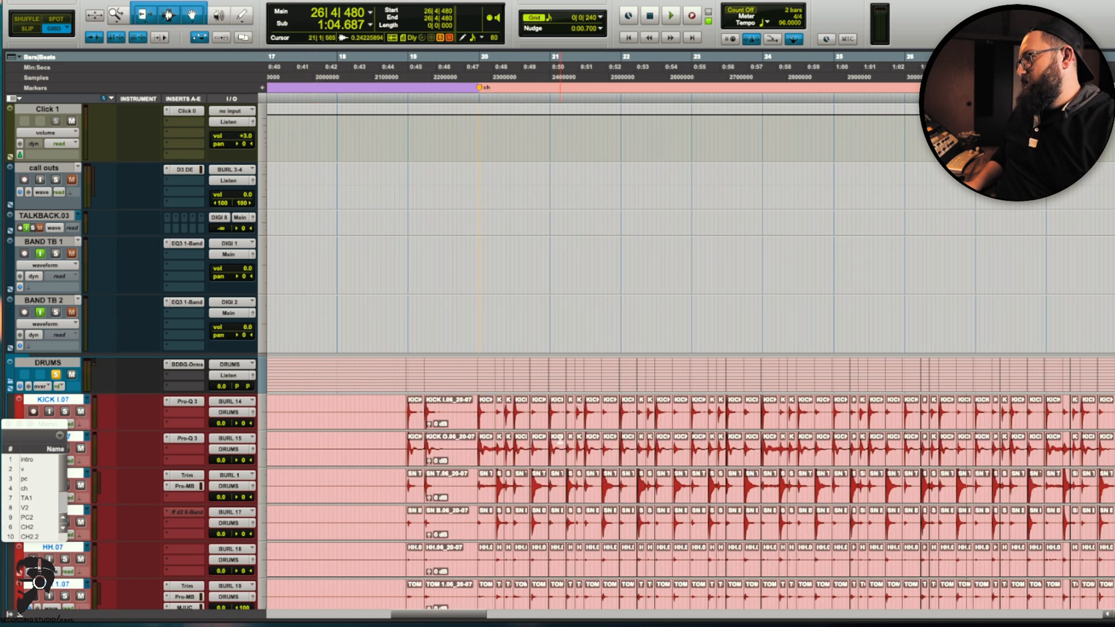
key("space")
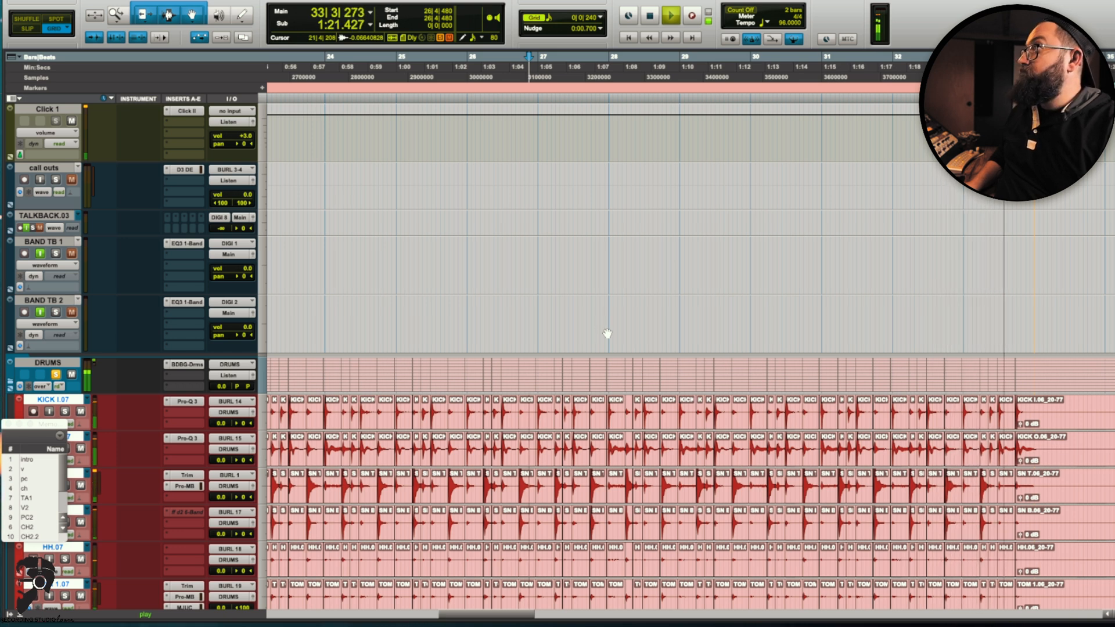
key("space")
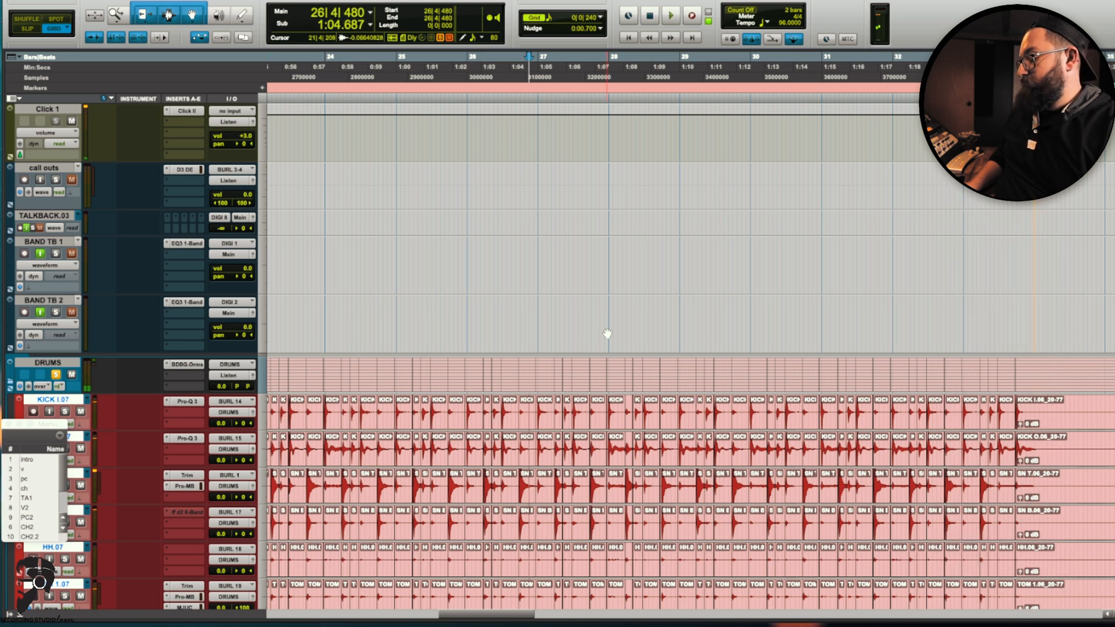
Step: Play the edited drums from 76|4|480, just before the CH3 marker, and examine the clip edits around bar 80
key("ctrl+bracketleft")
key("ctrl+bracketleft")
key("ctrl+bracketleft")
key("ctrl+bracketleft")
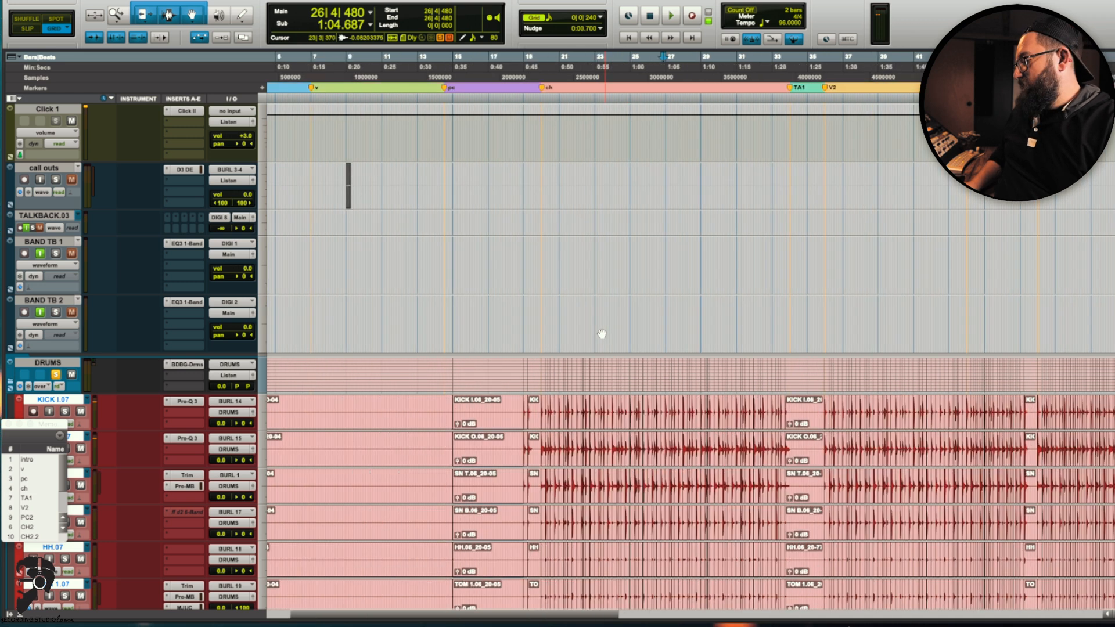
scroll(602, 334, "down", 3)
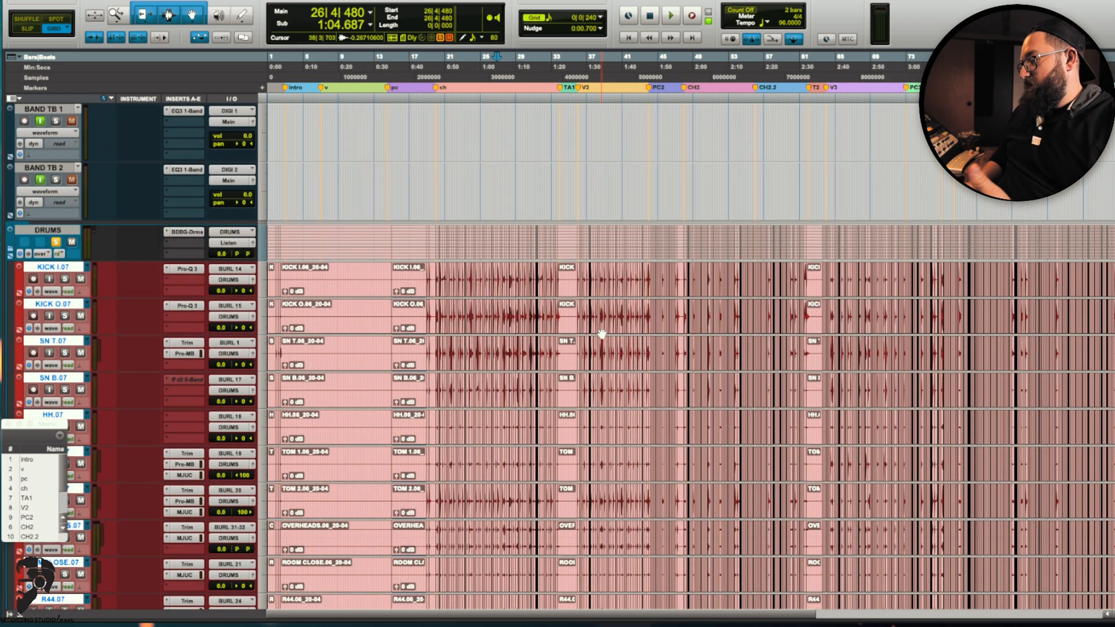
left_click(940, 183)
key("space")
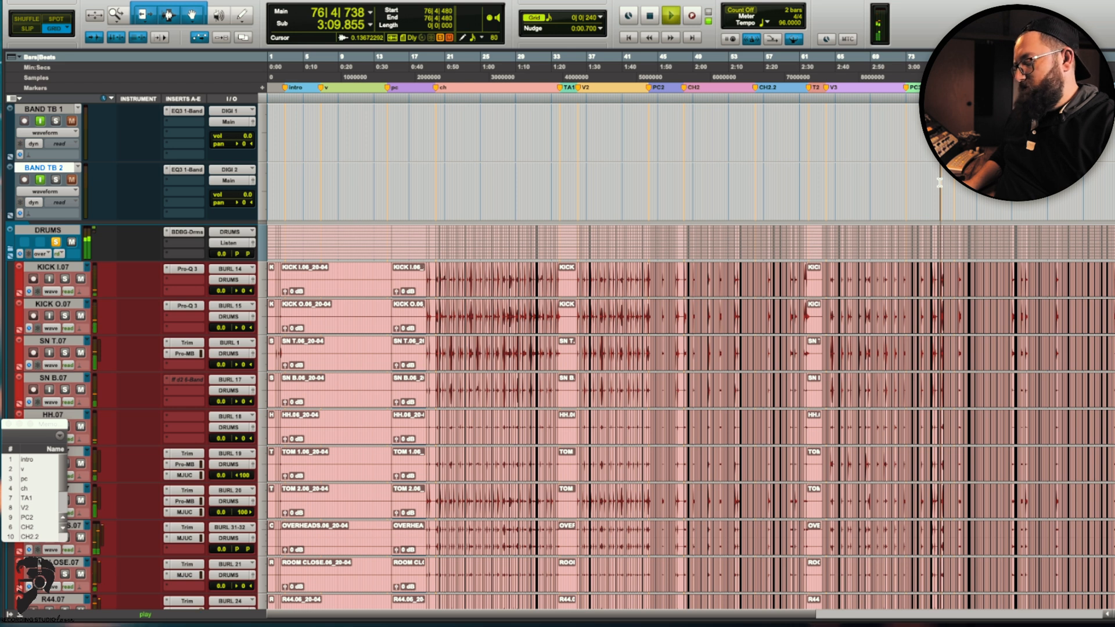
key("ctrl+bracketright")
key("ctrl+bracketright")
key("ctrl+bracketright")
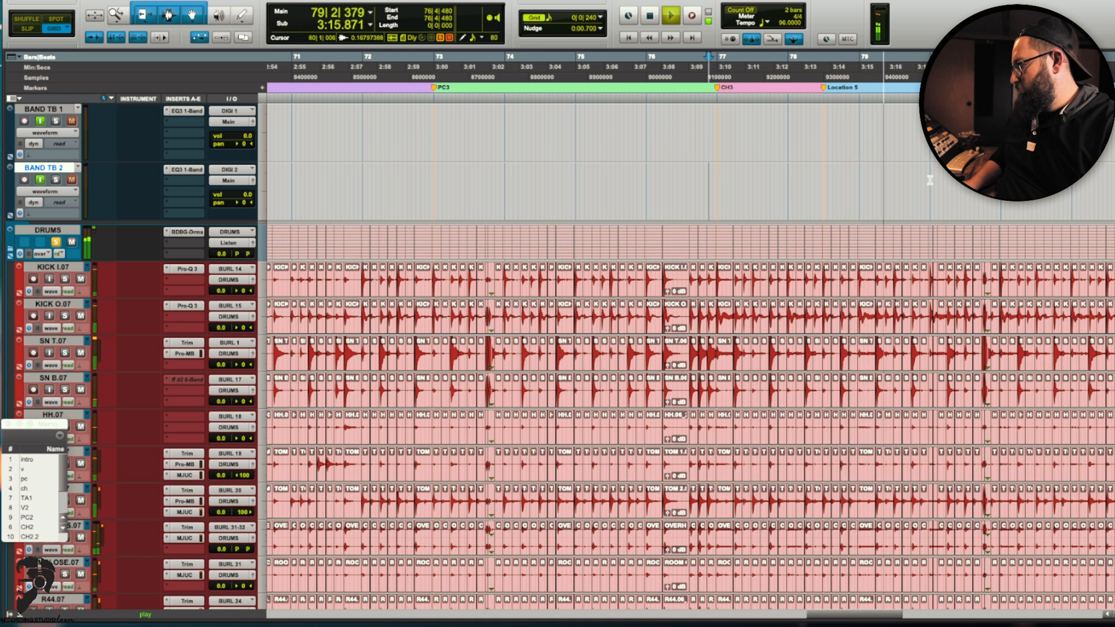
key("ctrl+bracketright")
key("ctrl+bracketright")
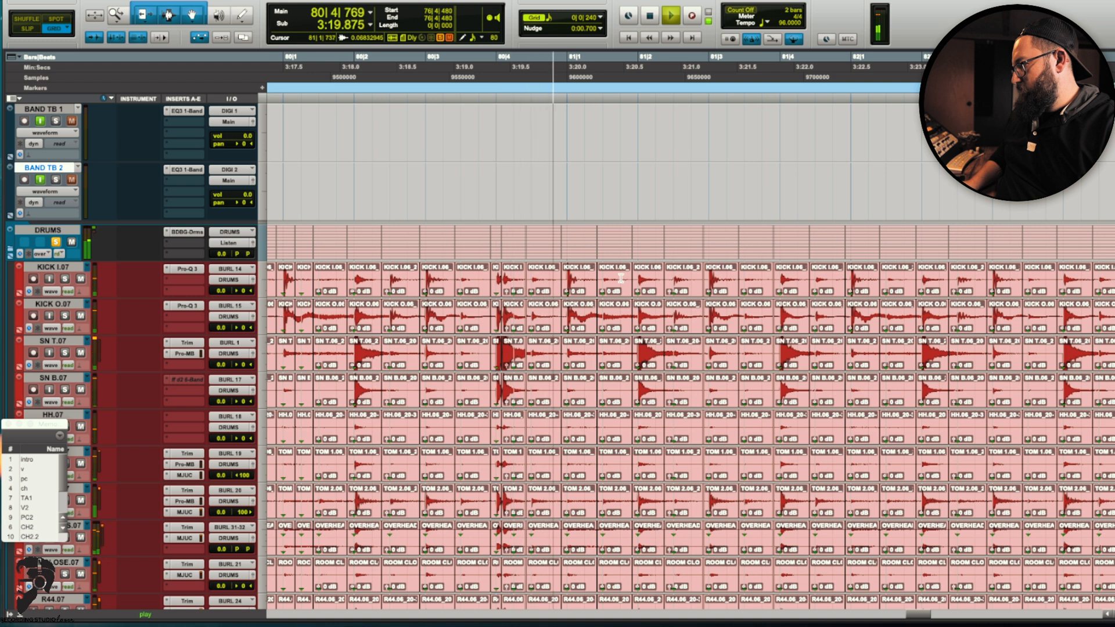
key("space")
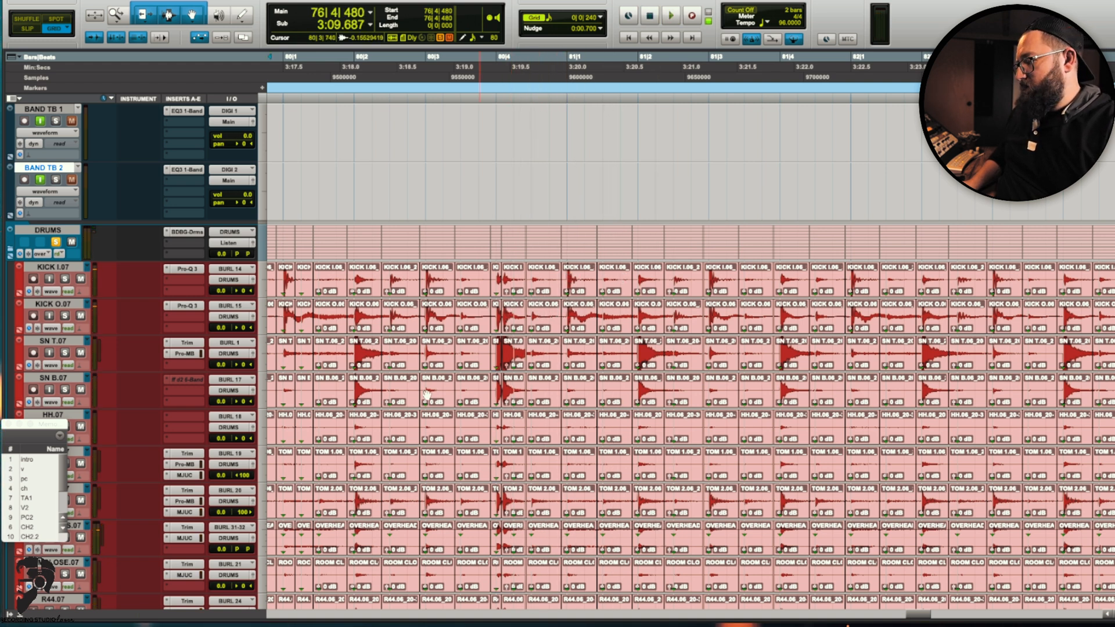
Step: Extend the grouped drum clips starting before bar 81 back to about 80|3|720, covering the badly cut snare hit at 80|4
left_click(517, 369)
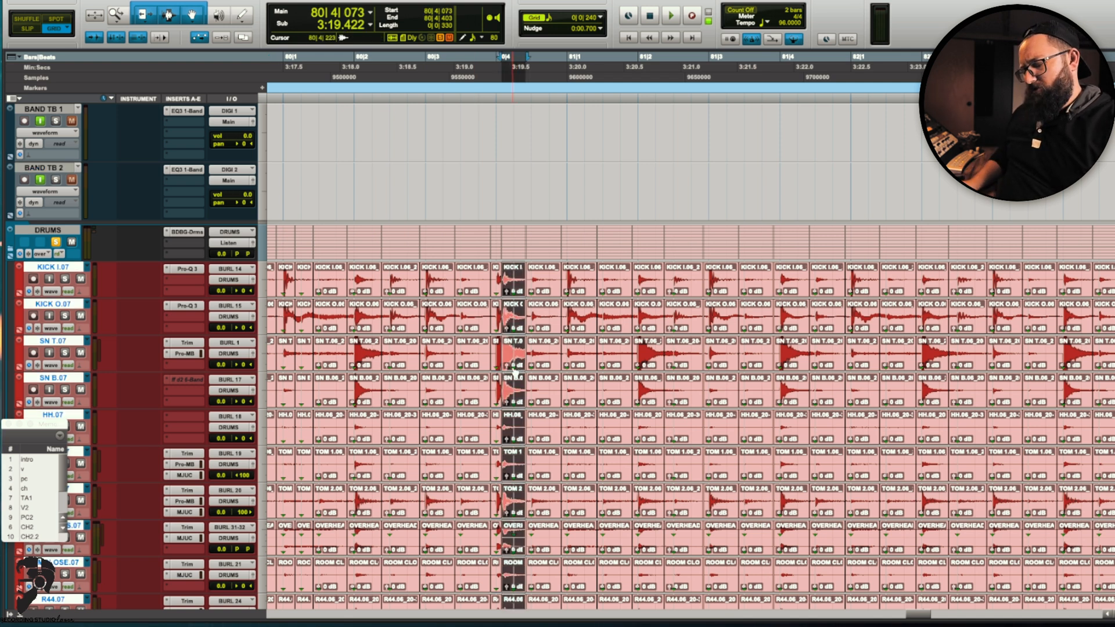
key("t")
key("t")
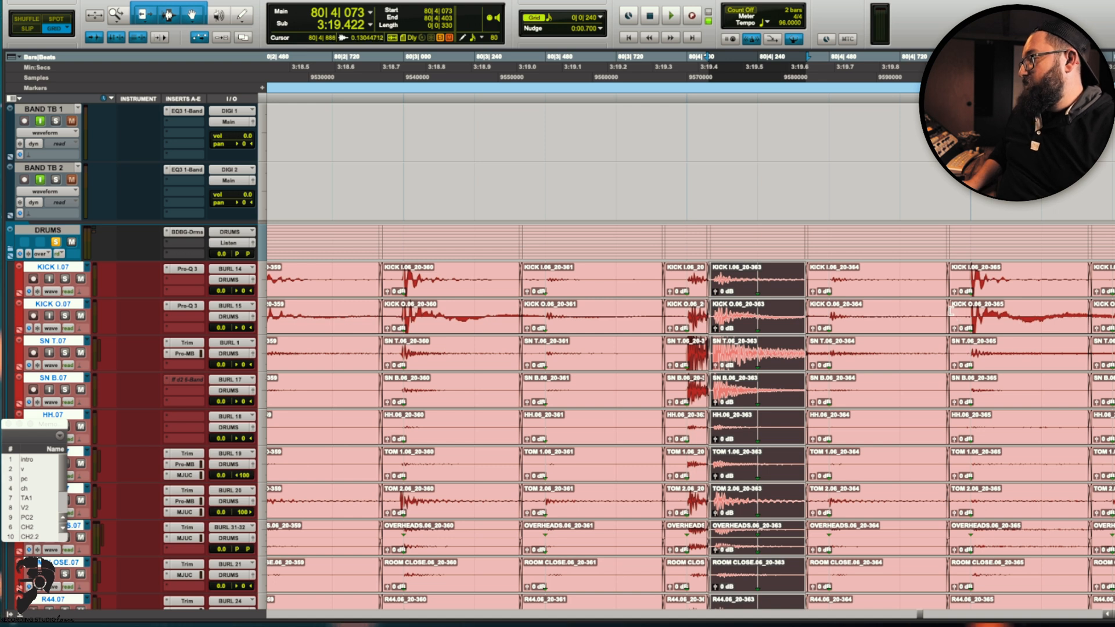
left_click_drag(953, 309, 610, 323)
left_click(616, 327)
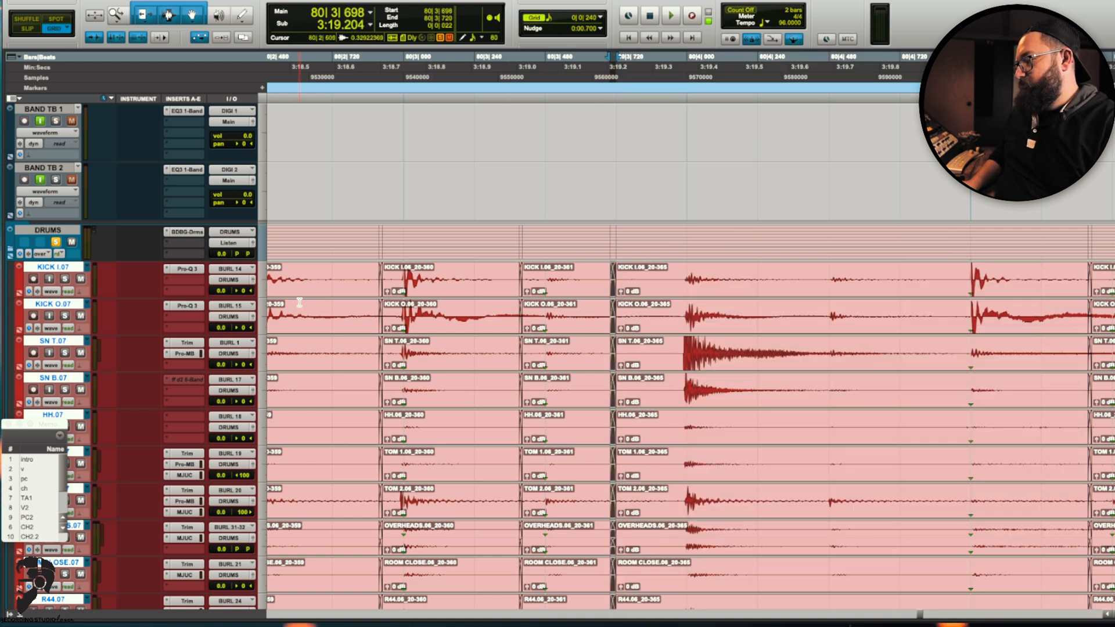
Step: Play the repaired drum section from 80|2|720 to check the edit and the bars after it
left_click(300, 302)
key("space")
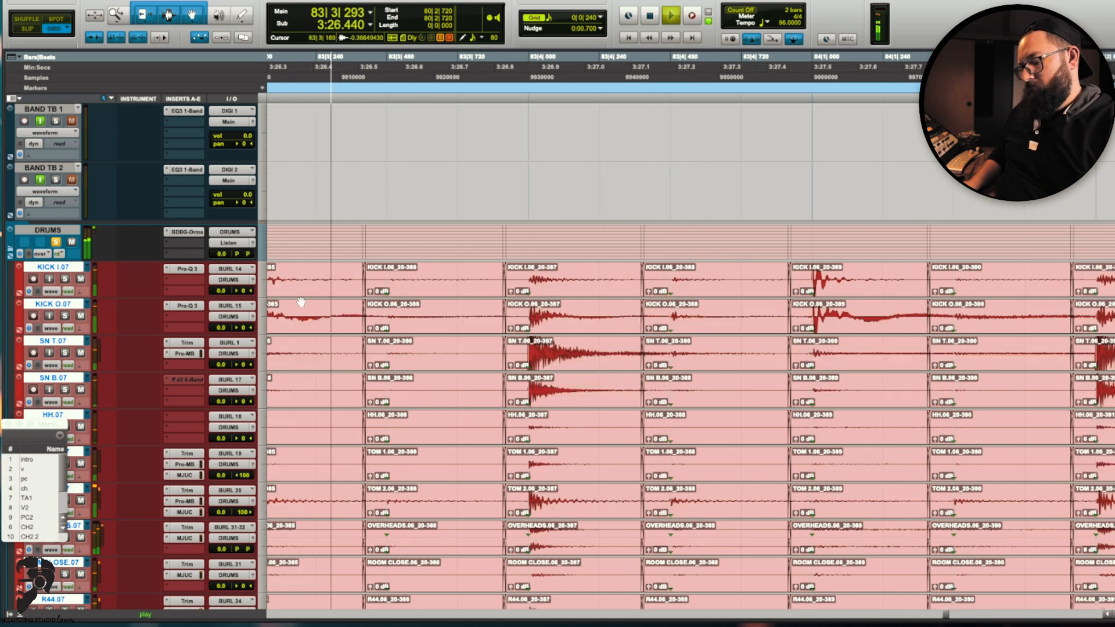
key("r")
key("r")
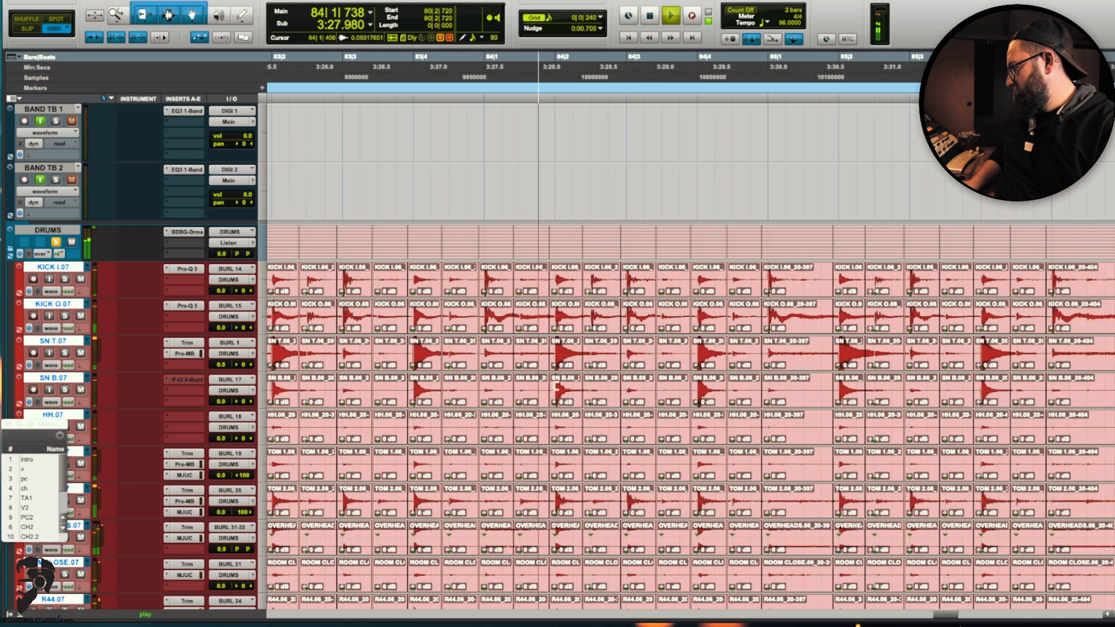
key("space")
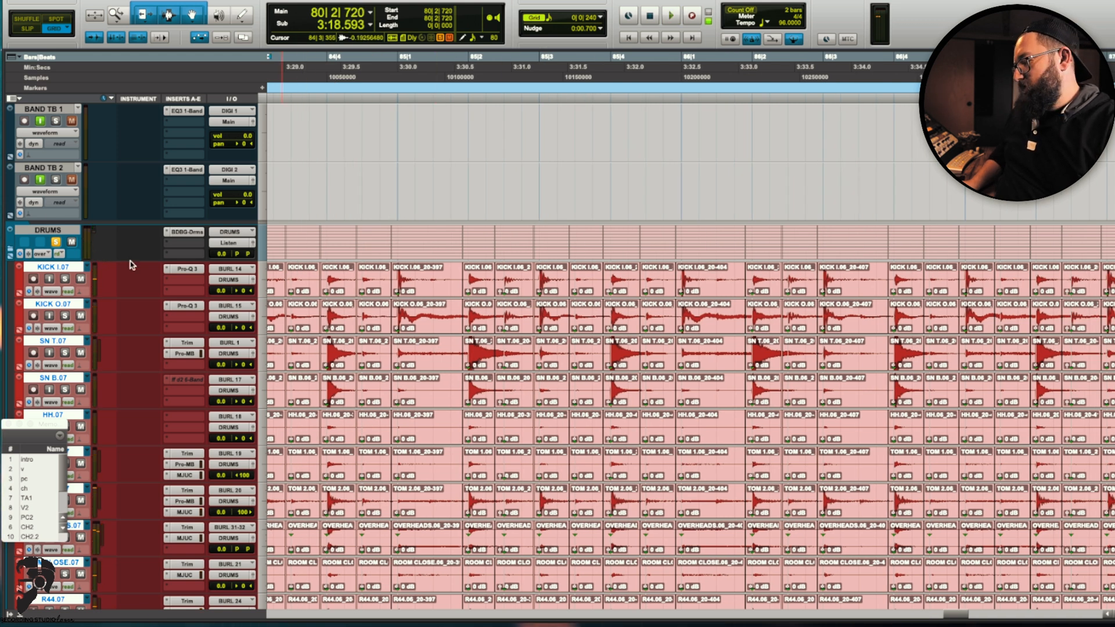
Step: Duplicate the grouped drum playlists as .08 and consolidate the drum clips from 1|1|000 to 100|3|527
scroll(373, 334, "down", 10)
key("r")
key("r")
scroll(373, 338, "up", 10)
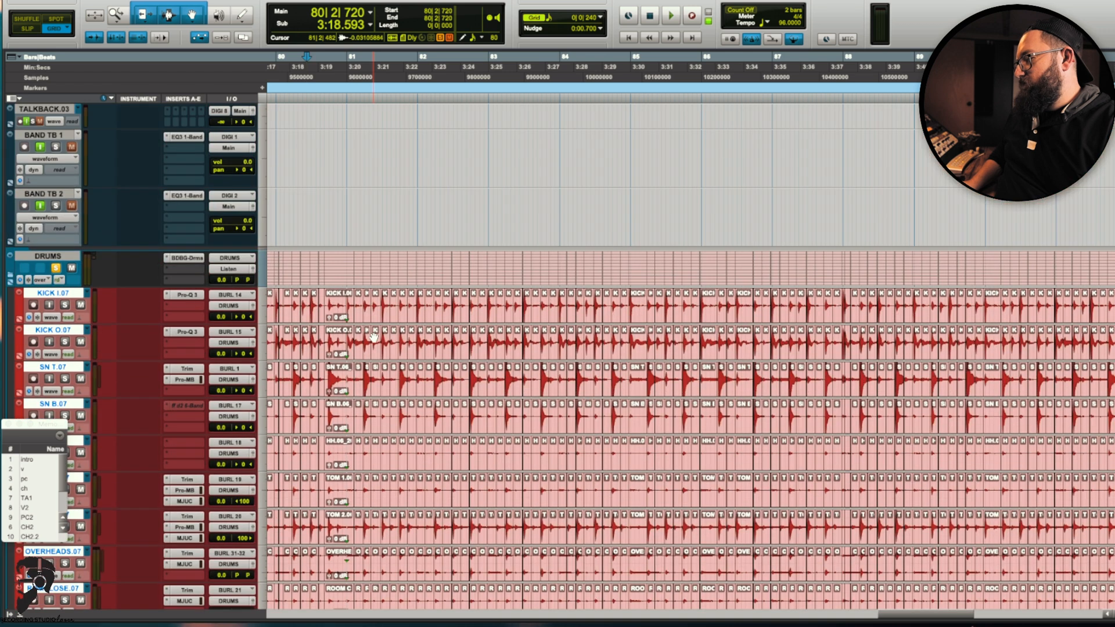
left_click(87, 294)
left_click(119, 213)
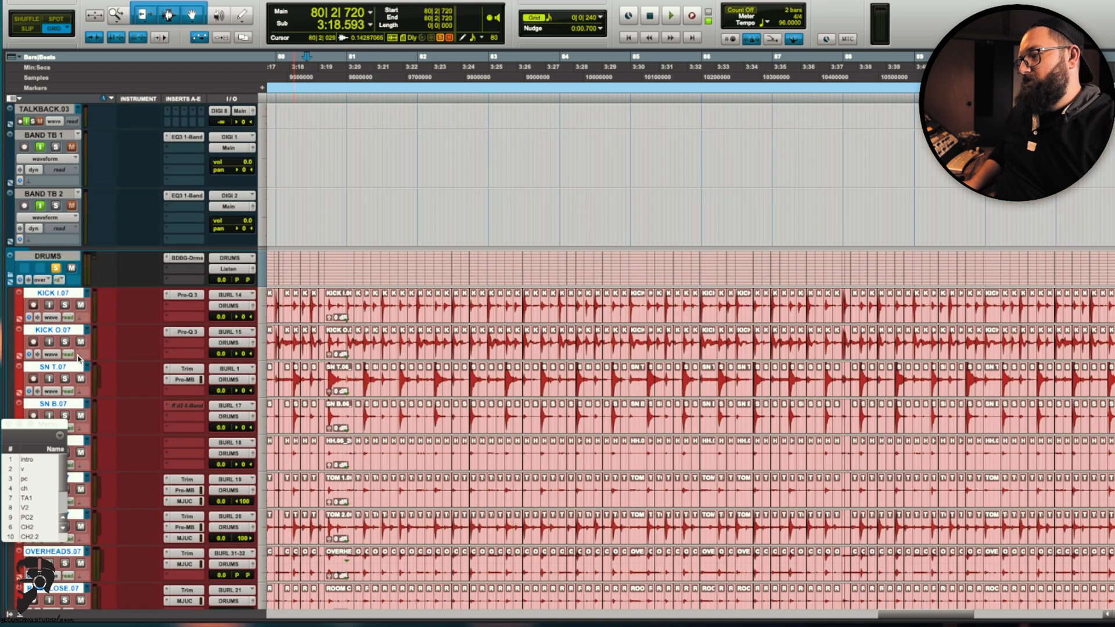
key("r")
key("r")
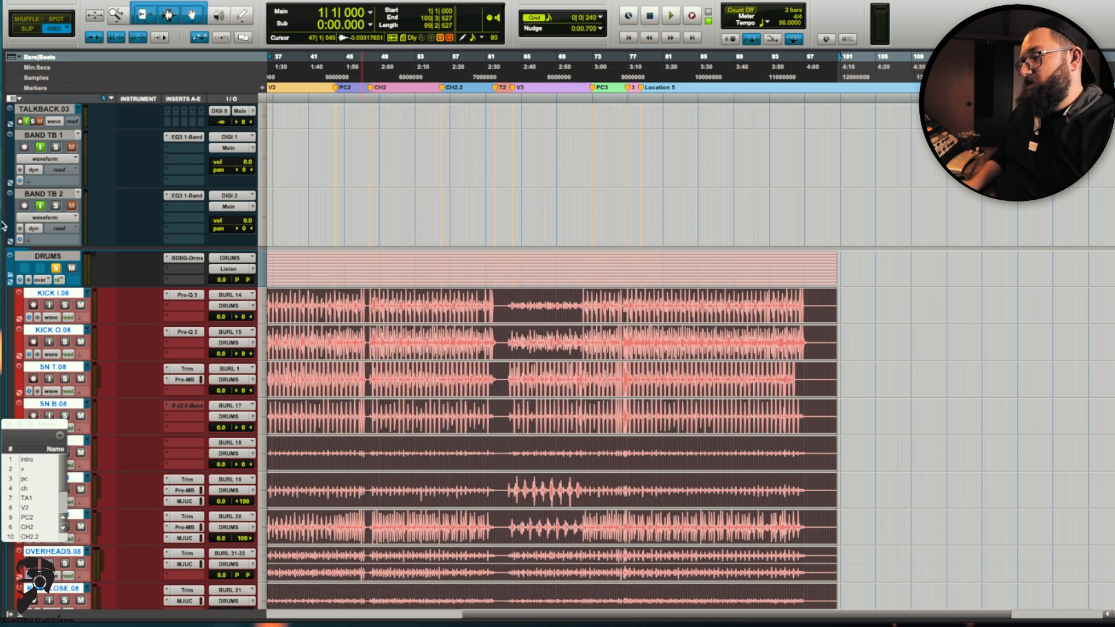
Step: Show all tracks in playlists view to review the drum playlist versions, and return them to waveform view
left_click(51, 318)
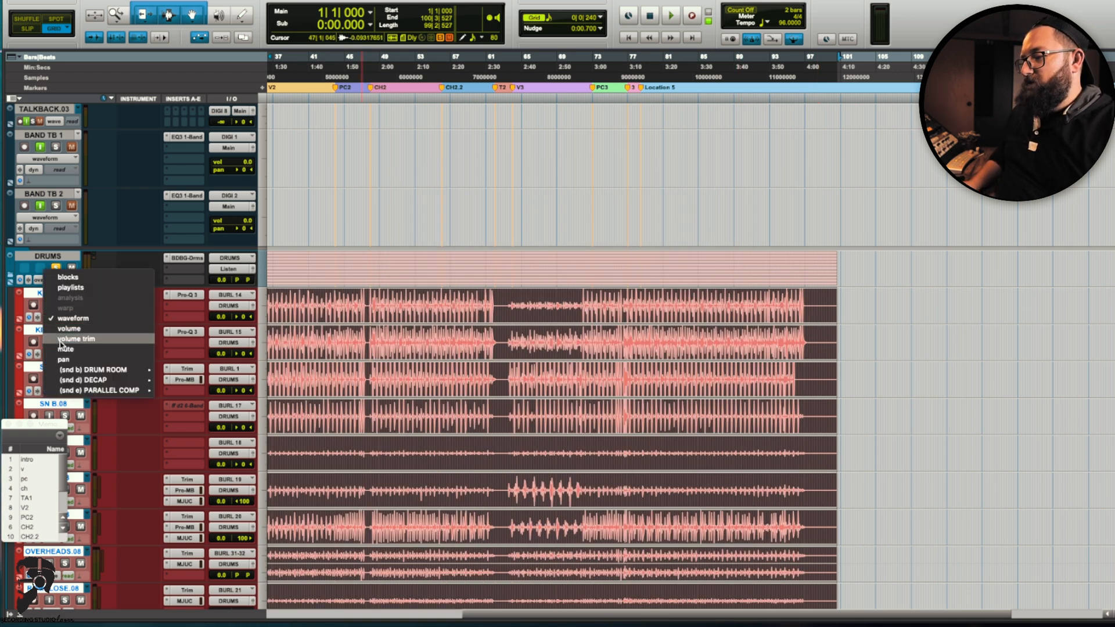
left_click(72, 288, "alt")
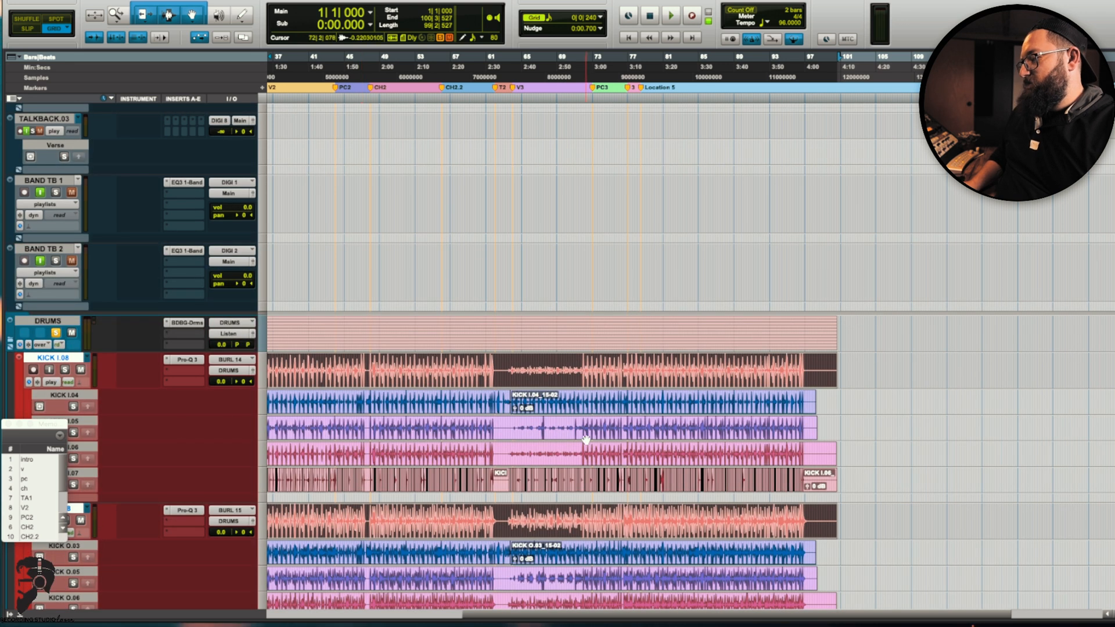
scroll(585, 439, "down", 4)
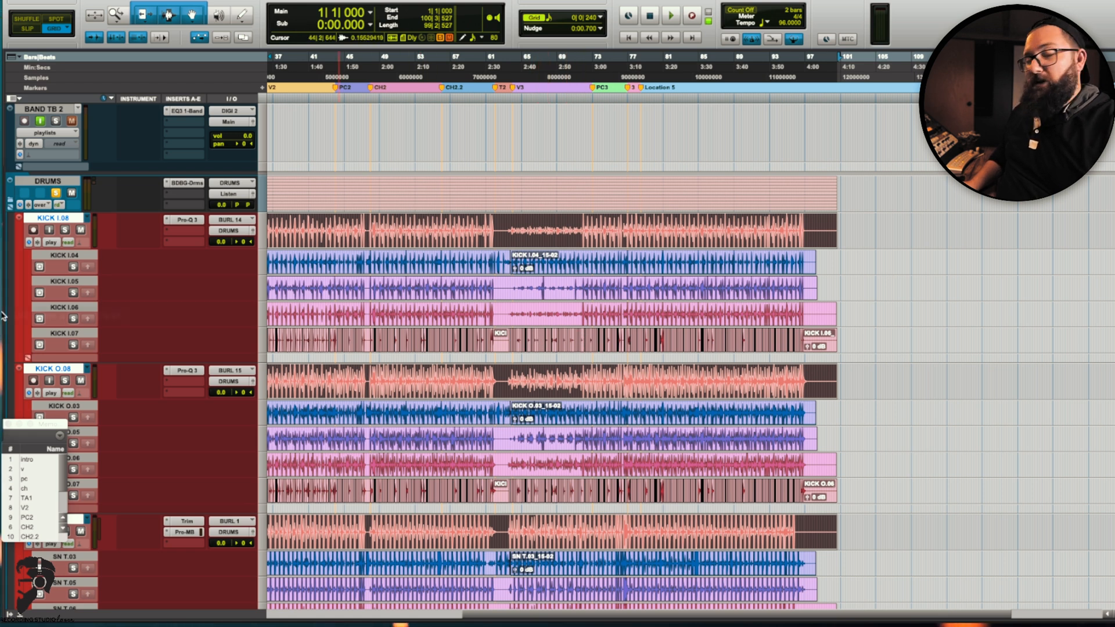
left_click(54, 243)
left_click(75, 257, "alt")
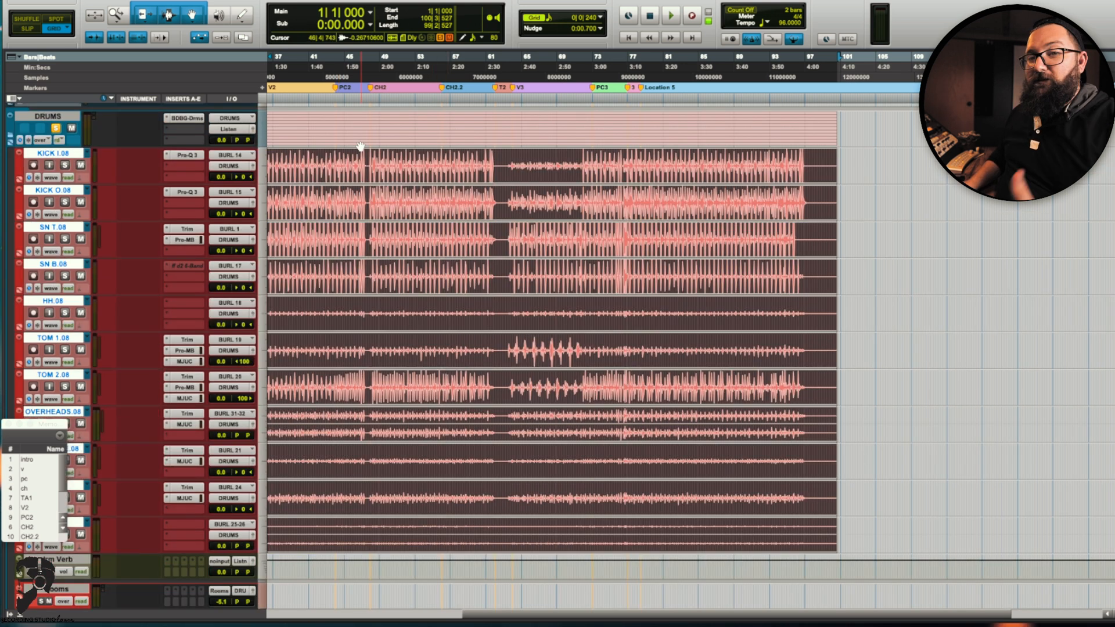
Step: Duplicate the keys track's keys.04 playlist as keys.06
scroll(359, 152, "down", 3)
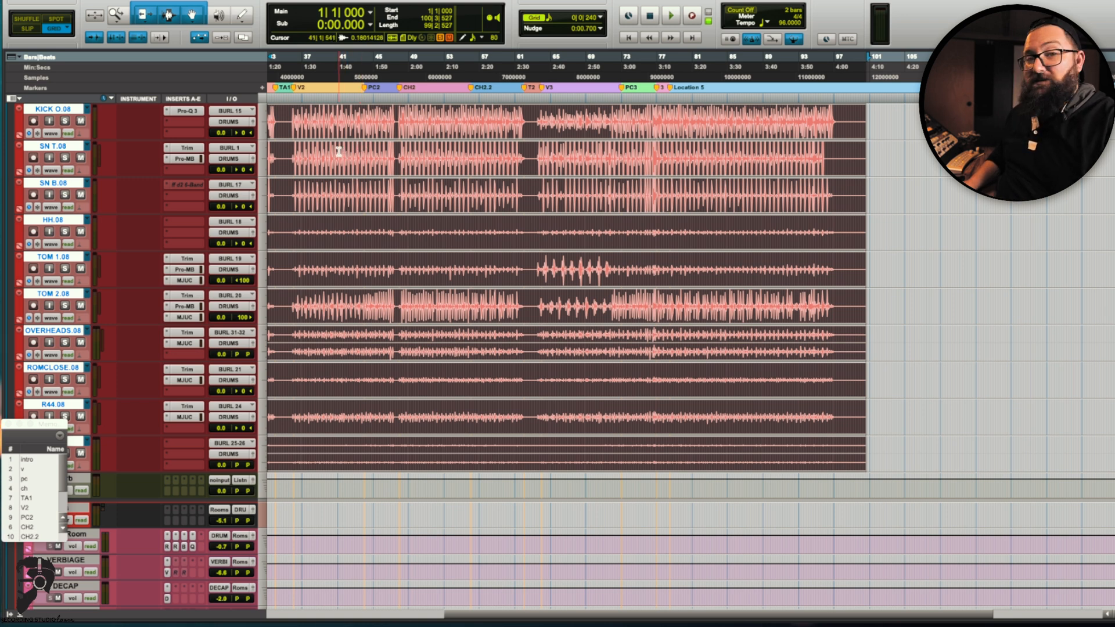
scroll(339, 152, "down", 10)
scroll(339, 154, "up", 5)
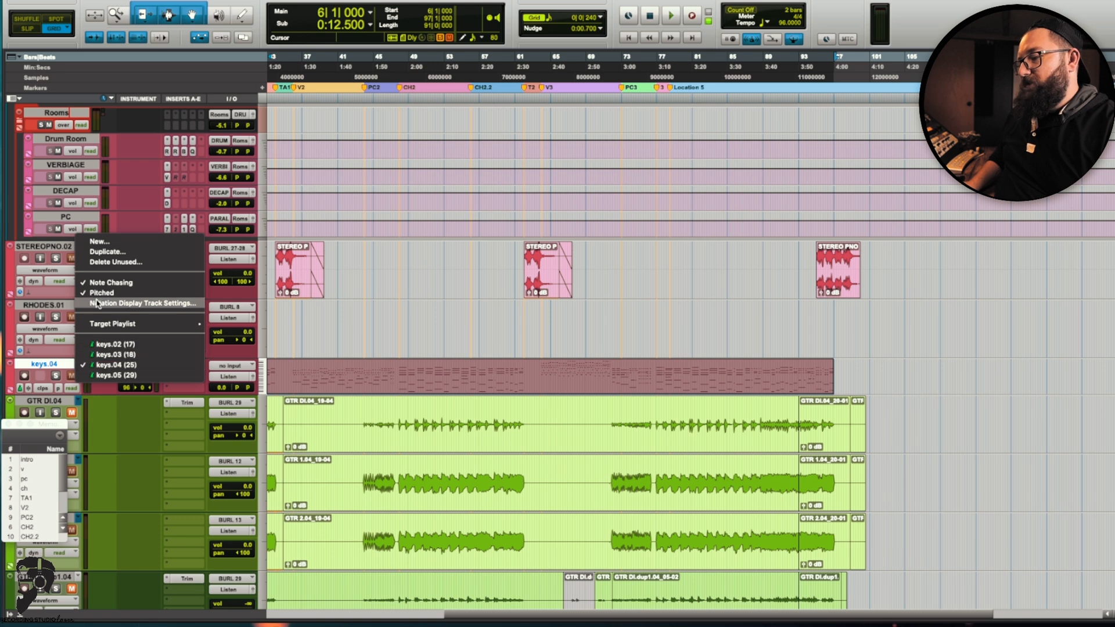
left_click(93, 252)
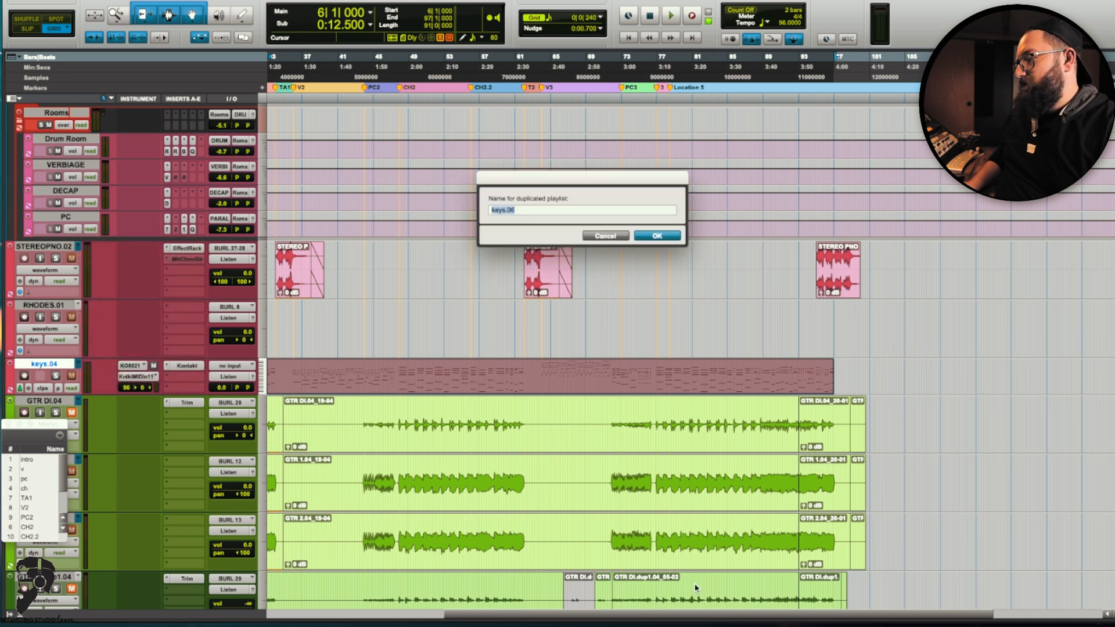
key("Return")
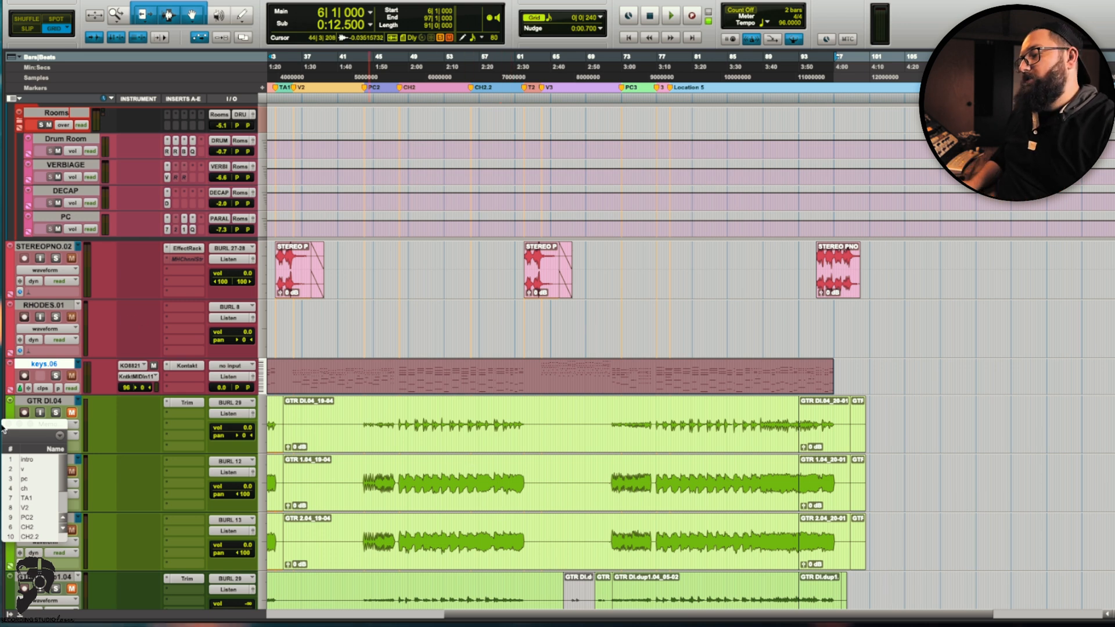
Step: Open the keys.06 clip in the MIDI editor and set the grid to 1/16 notes (0|0|240)
double_click(482, 392)
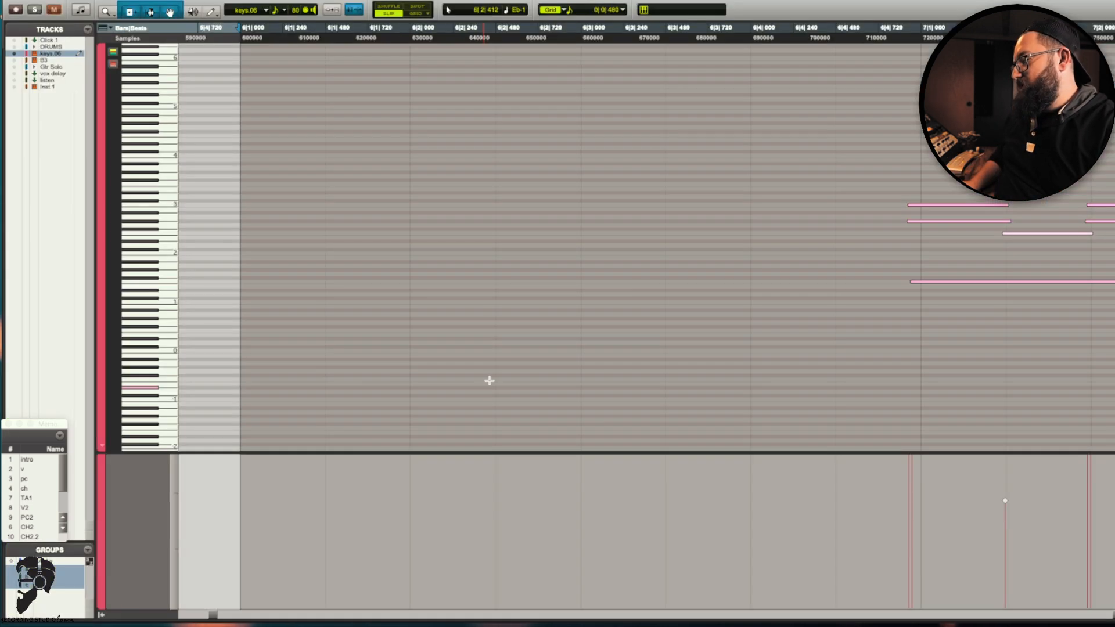
scroll(487, 381, "right", 5)
scroll(757, 270, "right", 4)
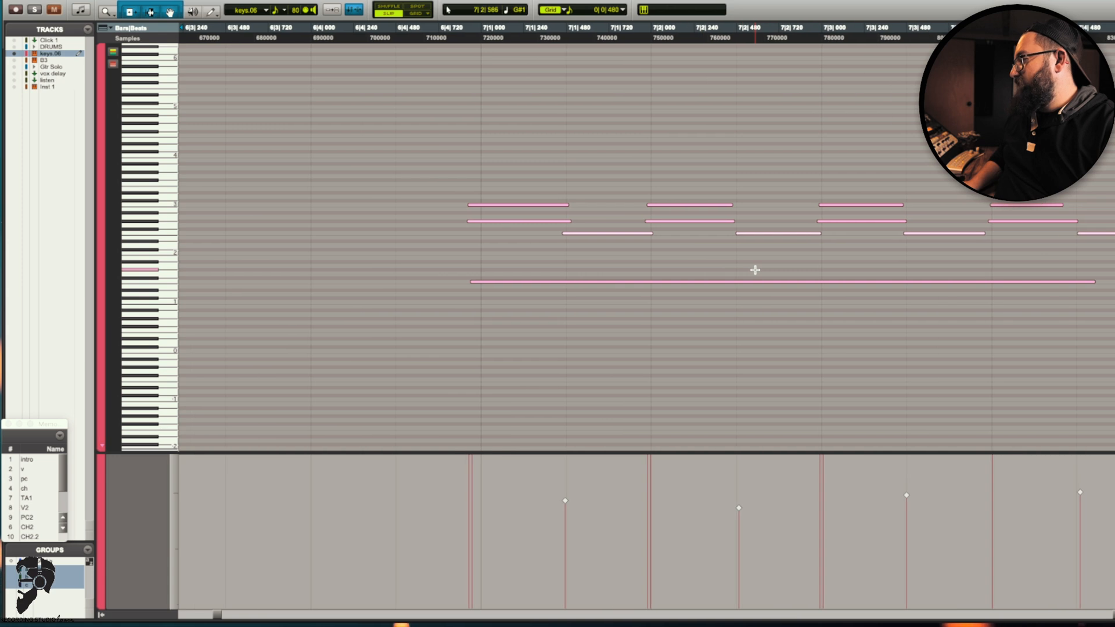
scroll(755, 270, "right", 3)
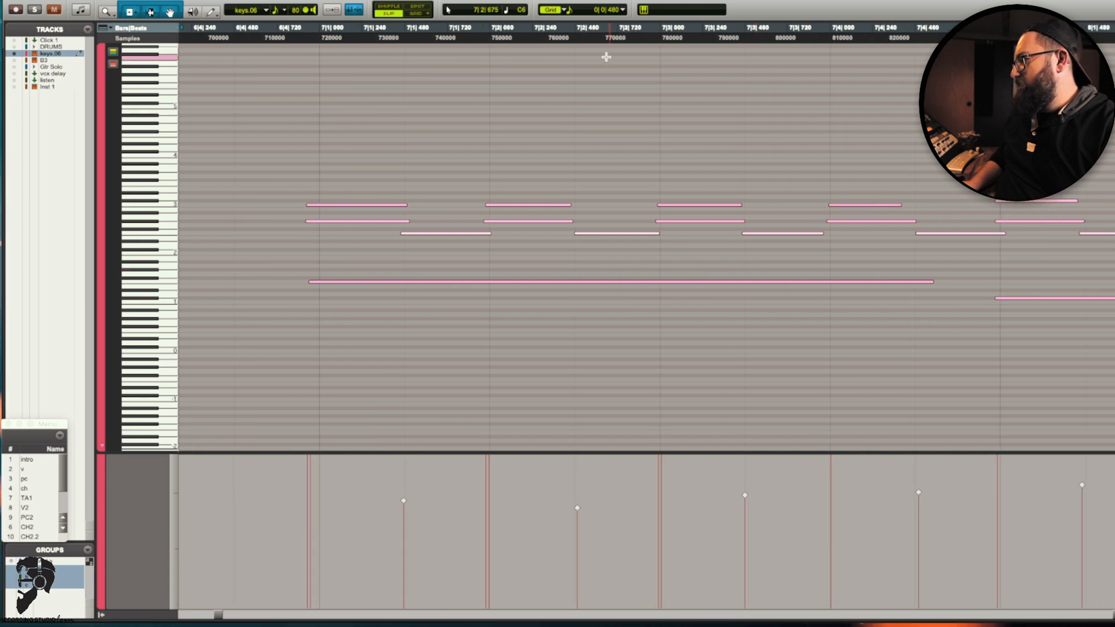
left_click(574, 12)
left_click(579, 23)
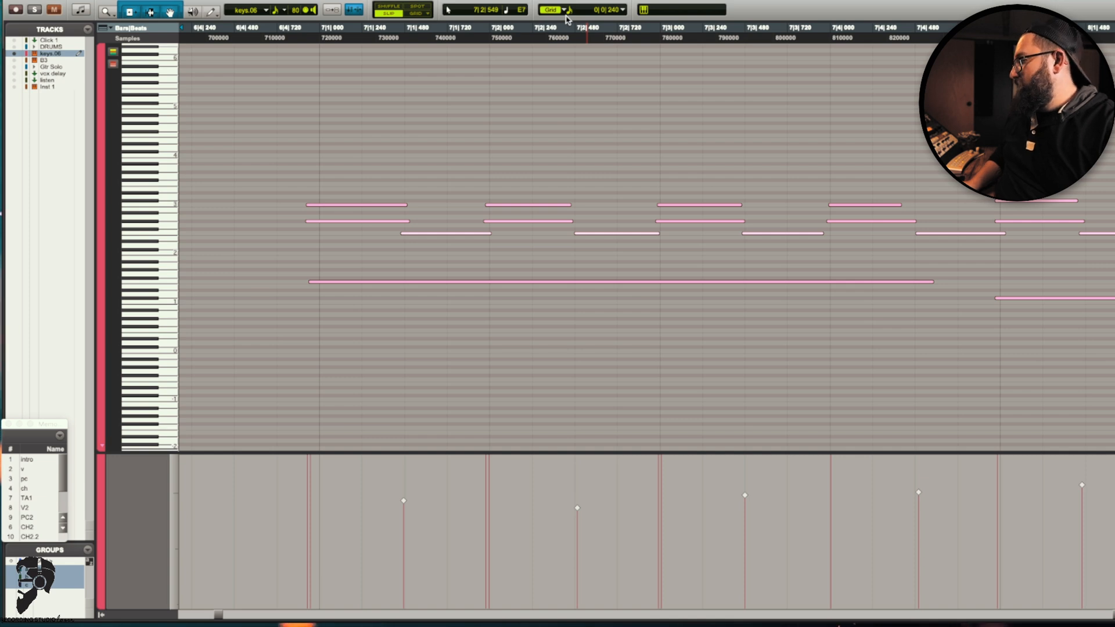
Step: Examine the timing of the keys.06 notes against the sixteenth-note grid across the whole song
key("r")
key("r")
scroll(512, 335, "right", 10)
scroll(512, 335, "right", 3)
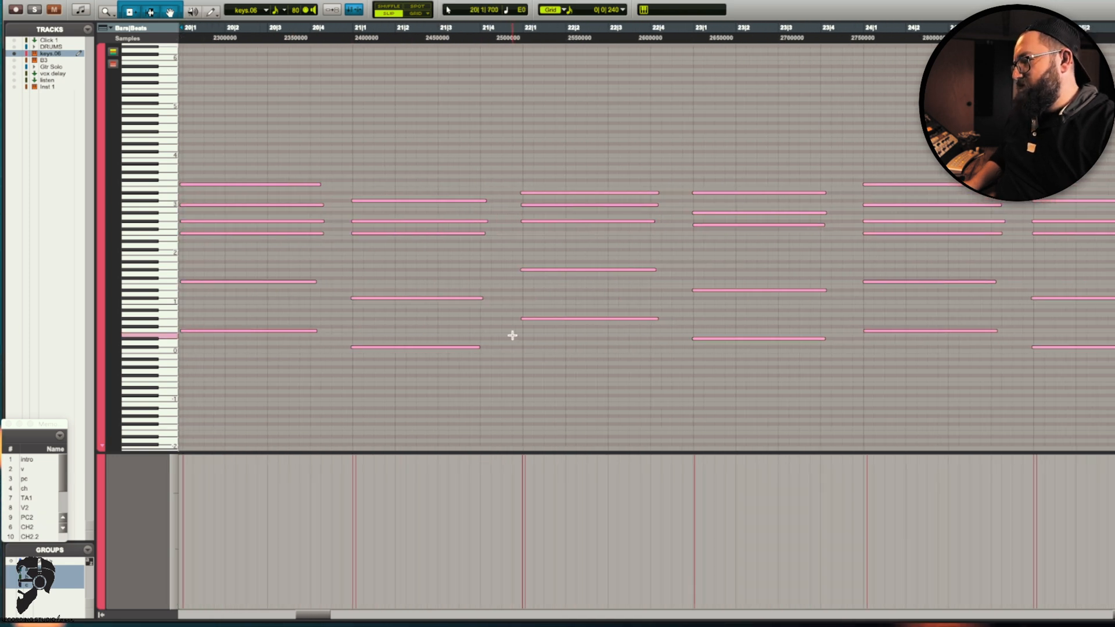
scroll(512, 335, "left", 3)
scroll(512, 335, "right", 10)
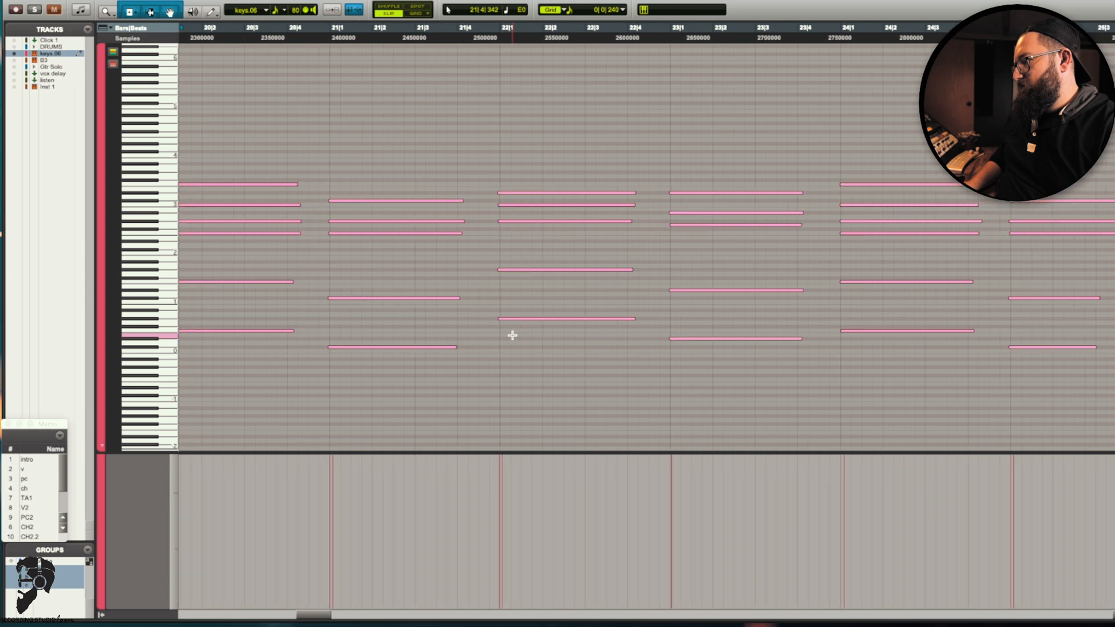
scroll(512, 335, "right", 8)
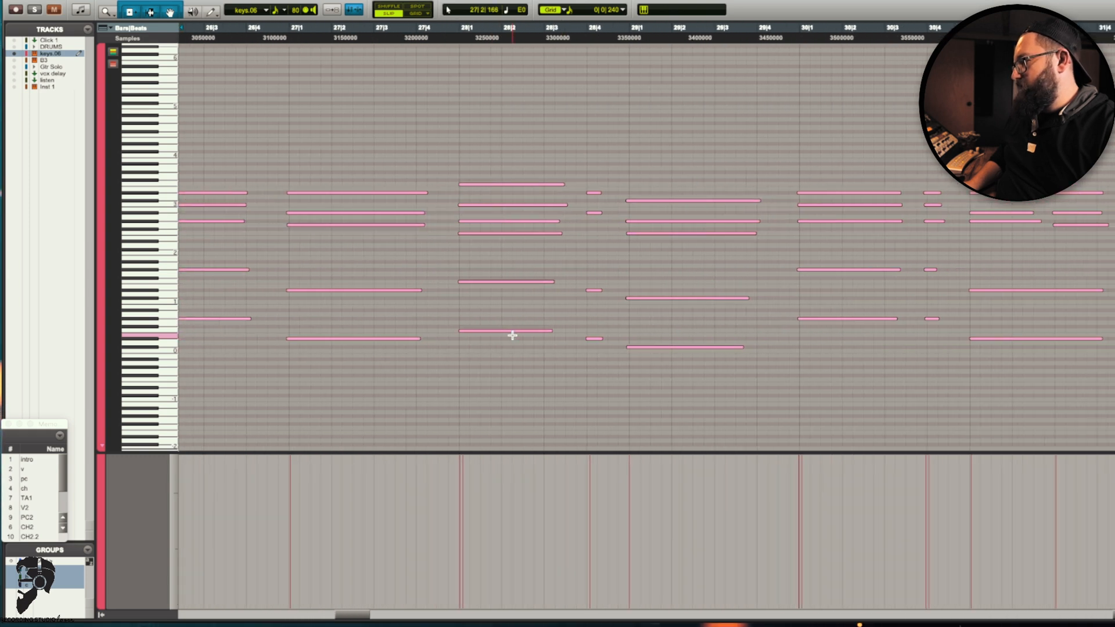
scroll(512, 335, "right", 10)
scroll(503, 193, "right", 12)
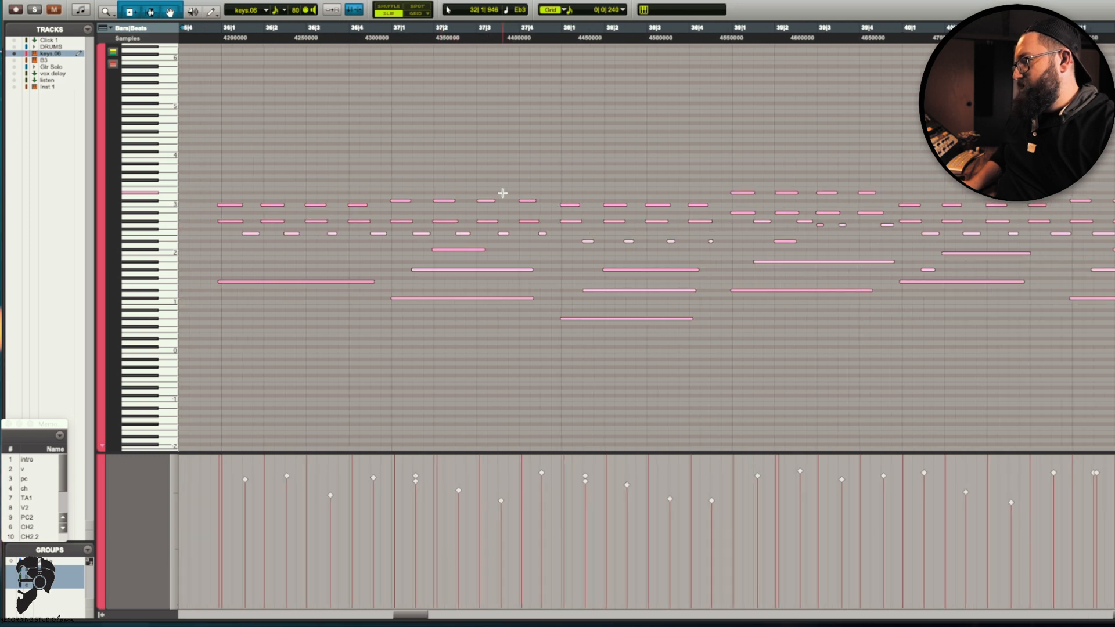
scroll(503, 193, "right", 10)
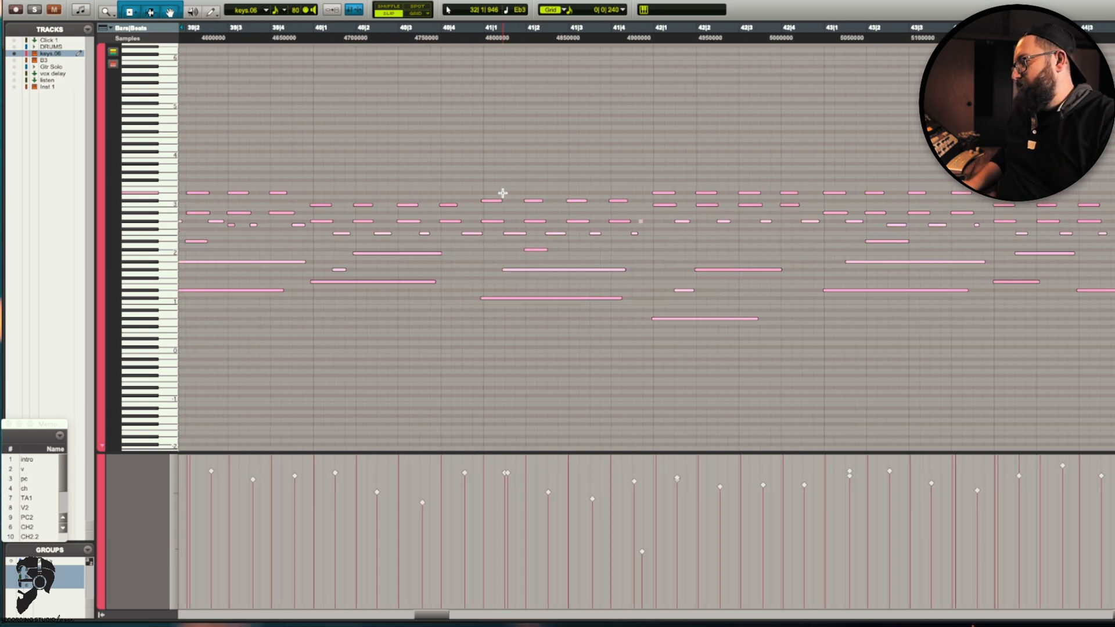
scroll(503, 193, "right", 20)
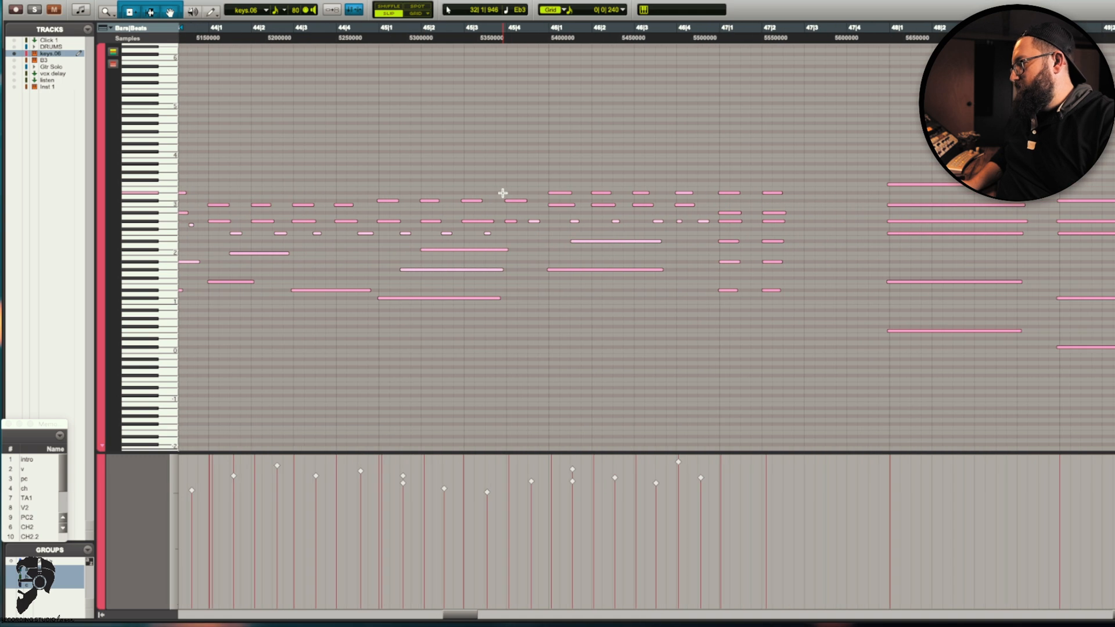
left_click(570, 12)
left_click(572, 13)
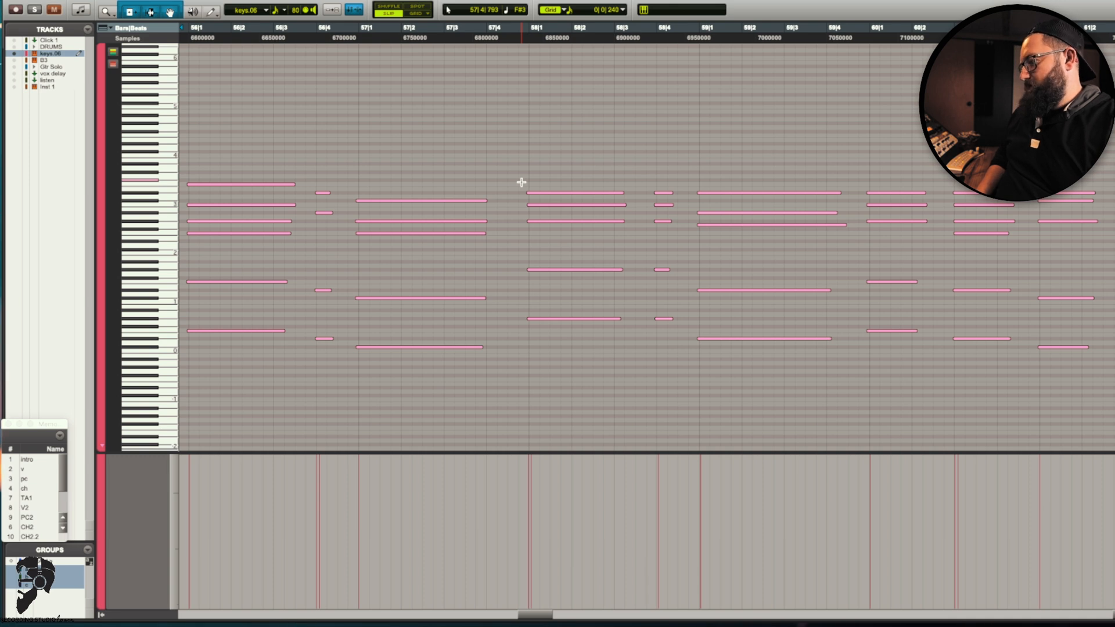
Step: Quantize the note-ons of the keys.06 part to a 1/16 note grid at 97% strength, preserving note duration
key("alt+0")
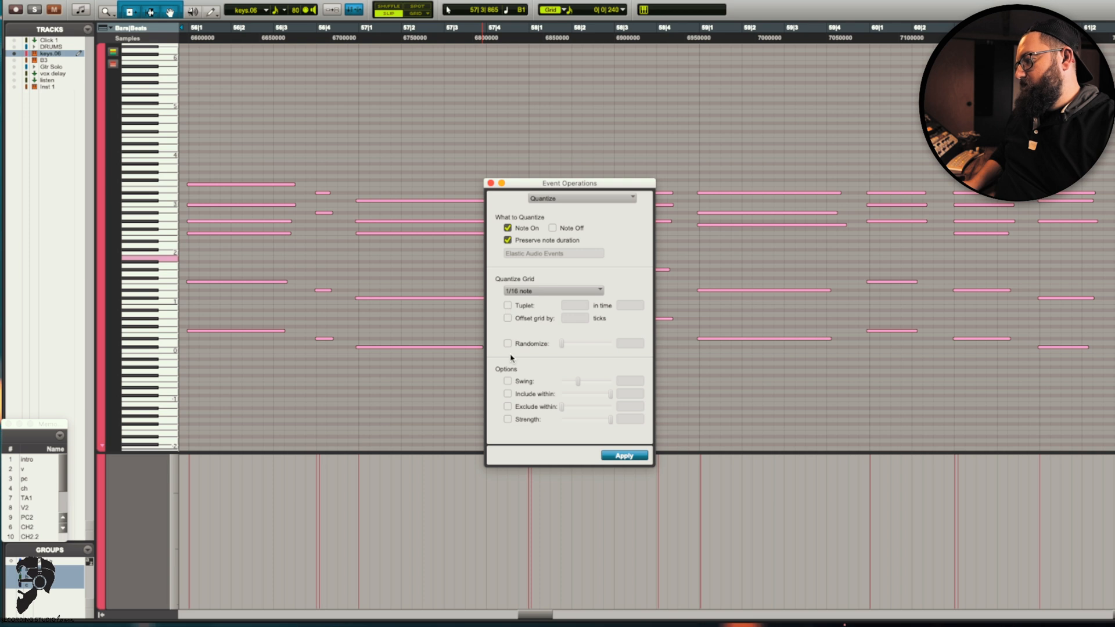
left_click(508, 419)
left_click_drag(610, 419, 610, 422)
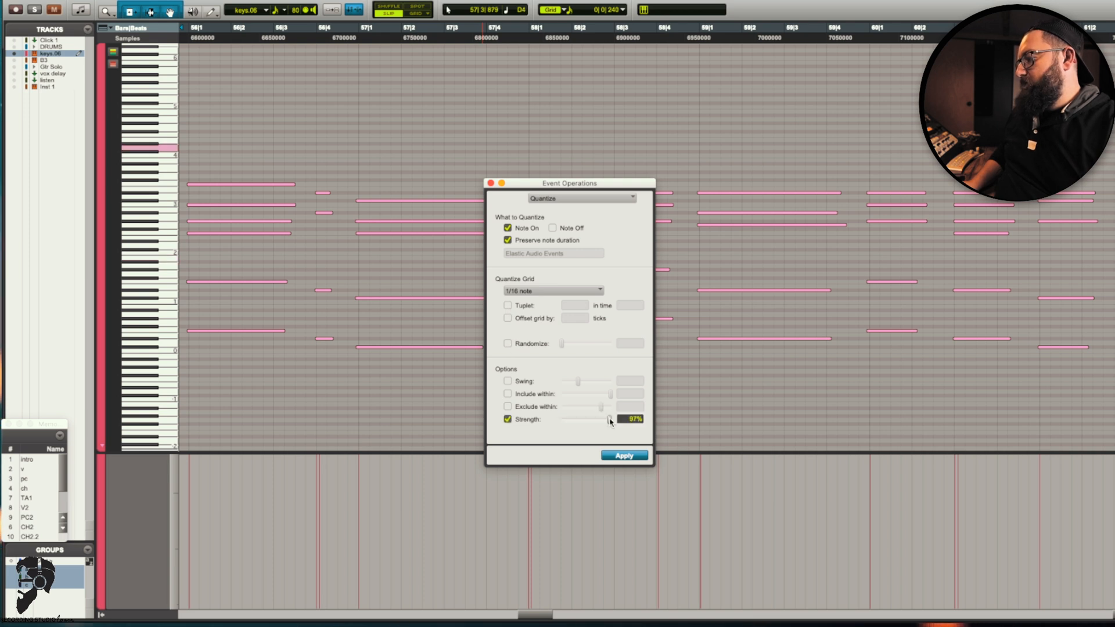
left_click(621, 455)
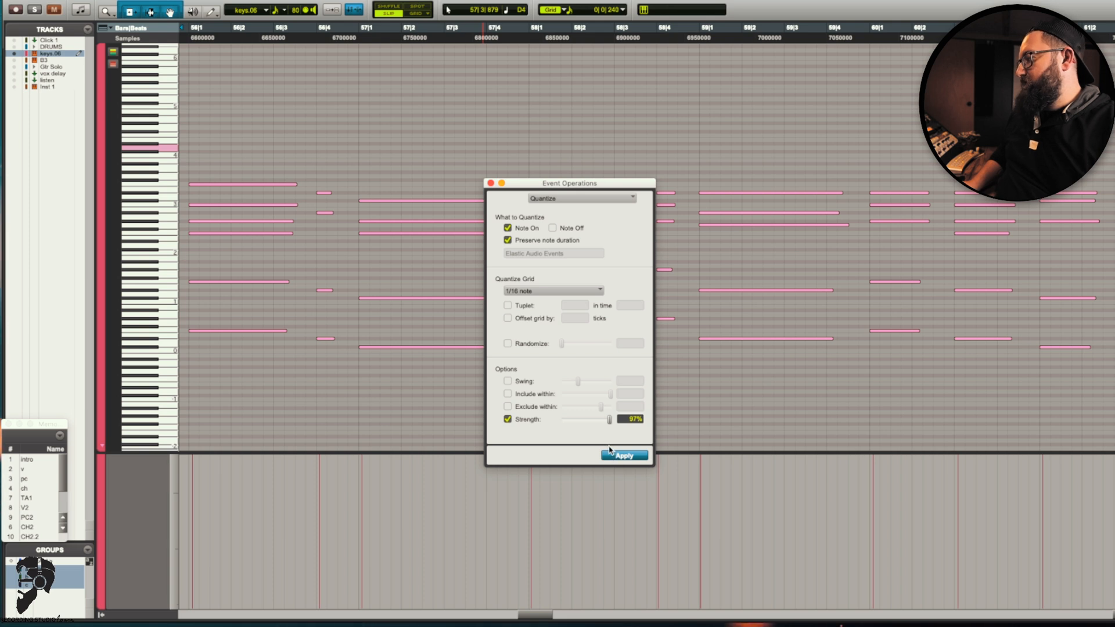
left_click(490, 183)
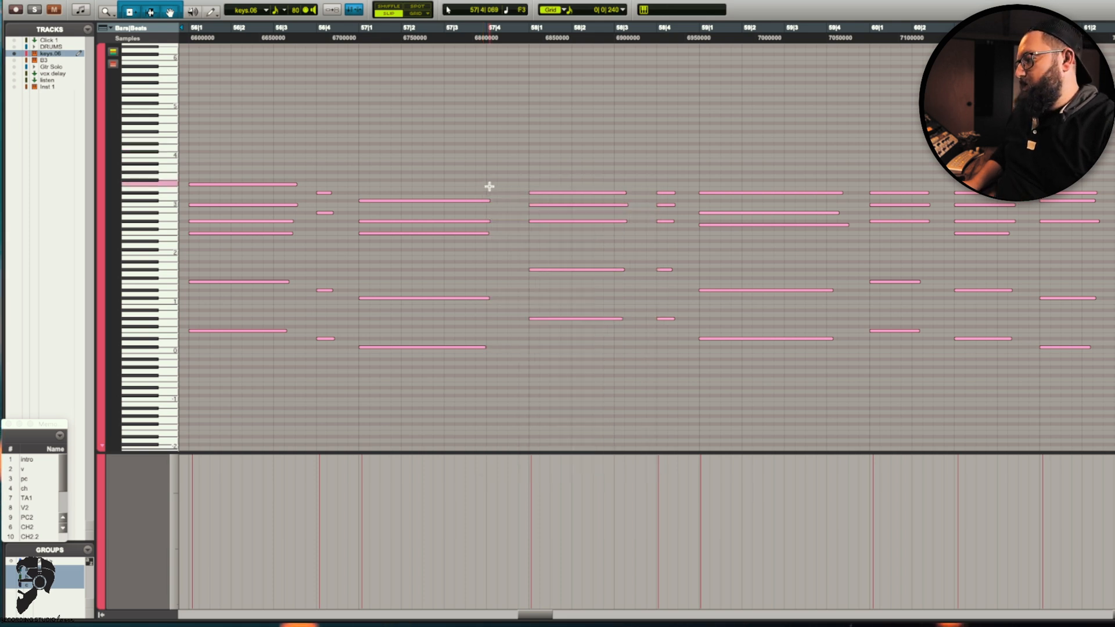
Step: Play the quantized keys from 39|2|139, soloing the track for part of it, and return to the Edit window
scroll(464, 186, "down", 4)
scroll(464, 187, "down", 2)
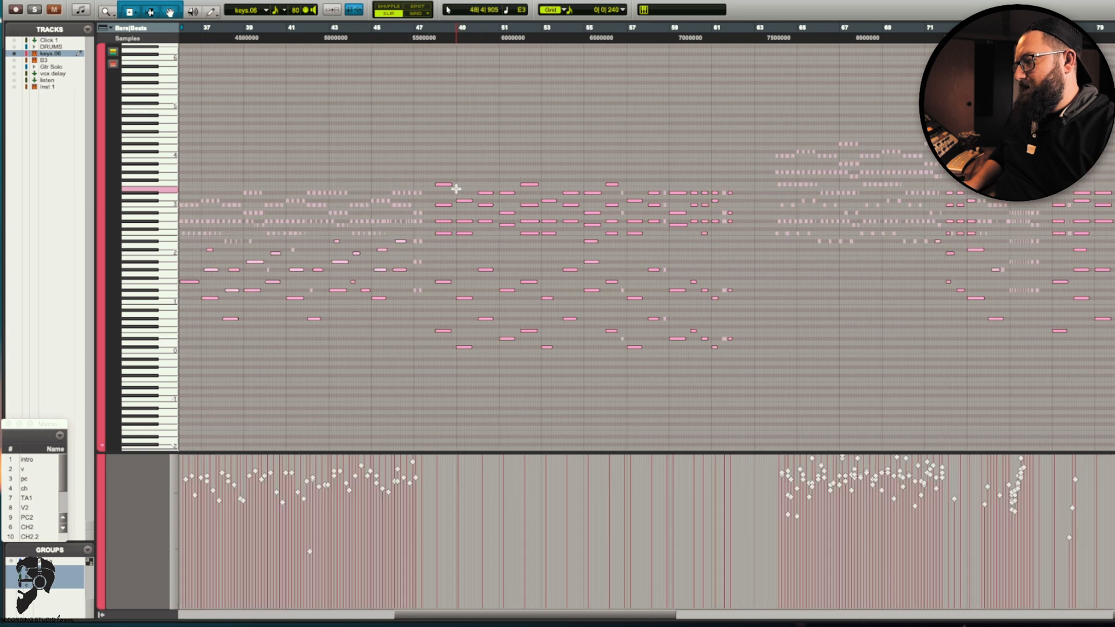
left_click(249, 169)
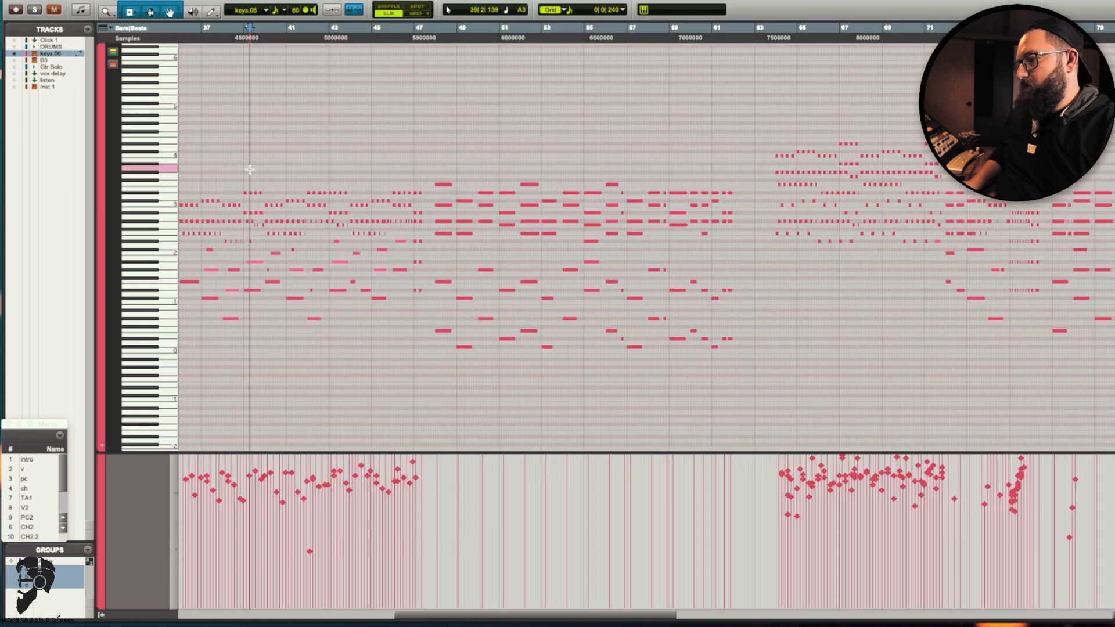
key("space")
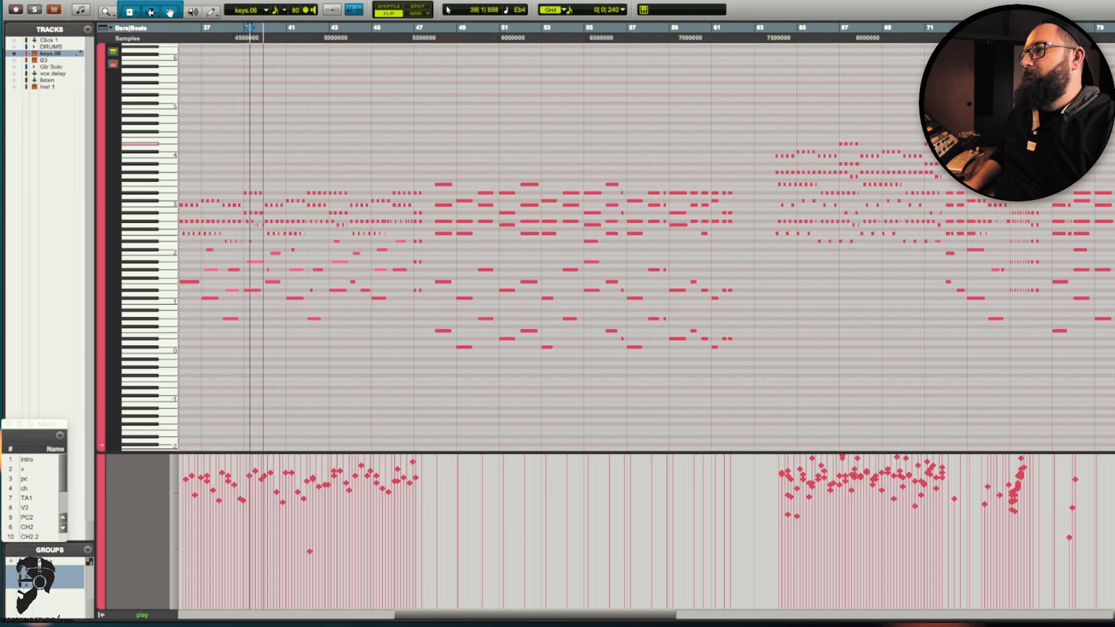
left_click(35, 10)
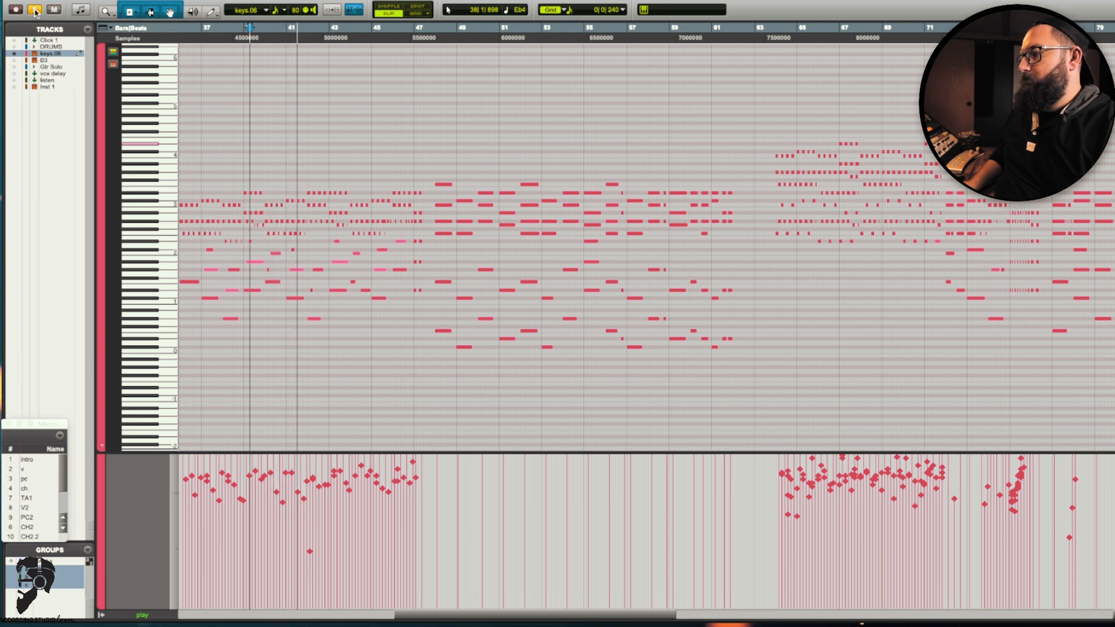
key("ctrl+equal")
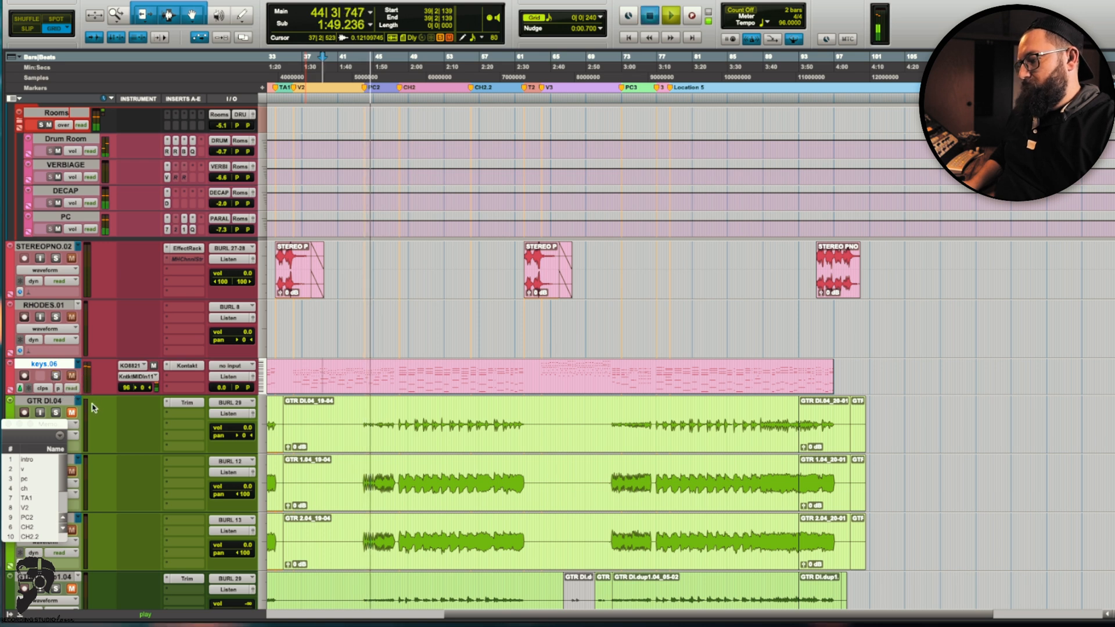
key("space")
Step: Find the BASS DI.06 track, increase its height, and reduce the waveform zoom so its peaks are readable
scroll(51, 411, "down", 6)
scroll(61, 405, "down", 10)
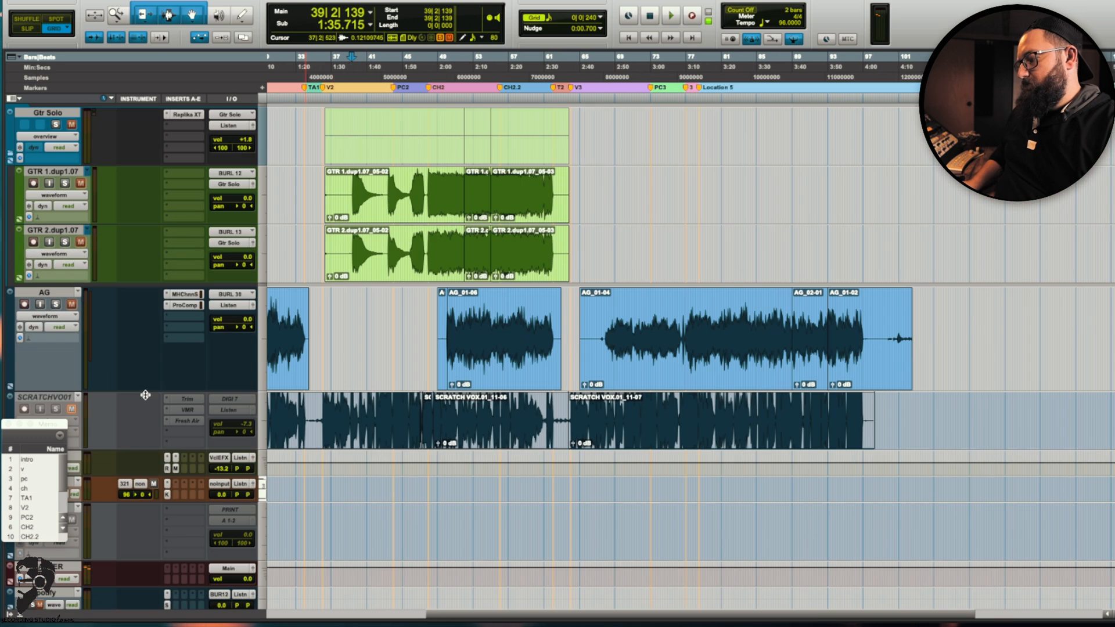
scroll(52, 377, "up", 5)
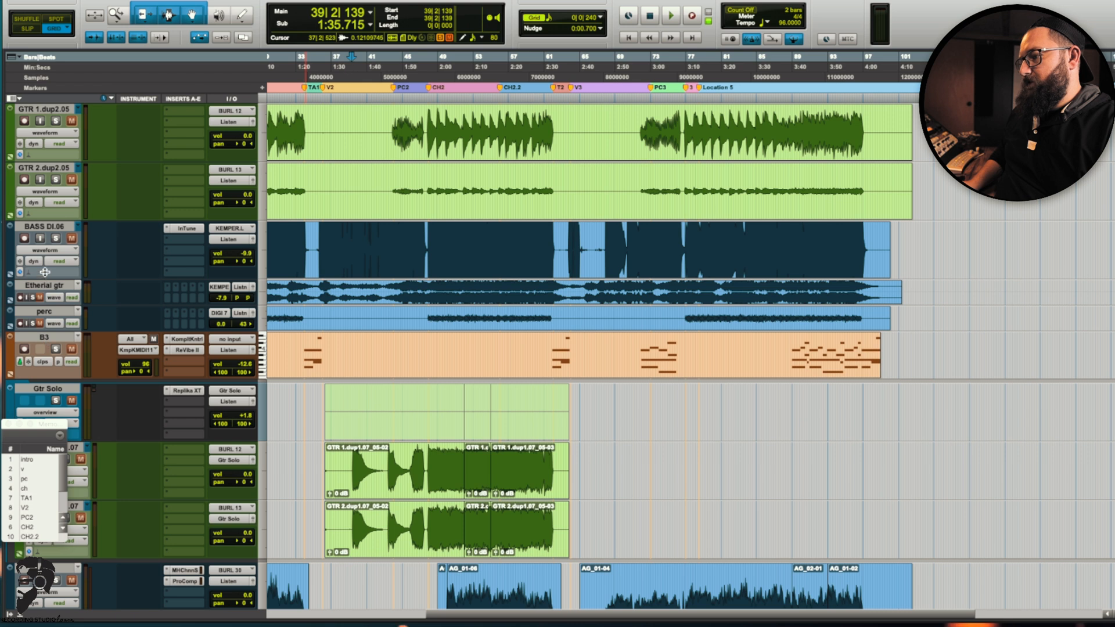
left_click(43, 227)
left_click_drag(47, 278, 47, 301)
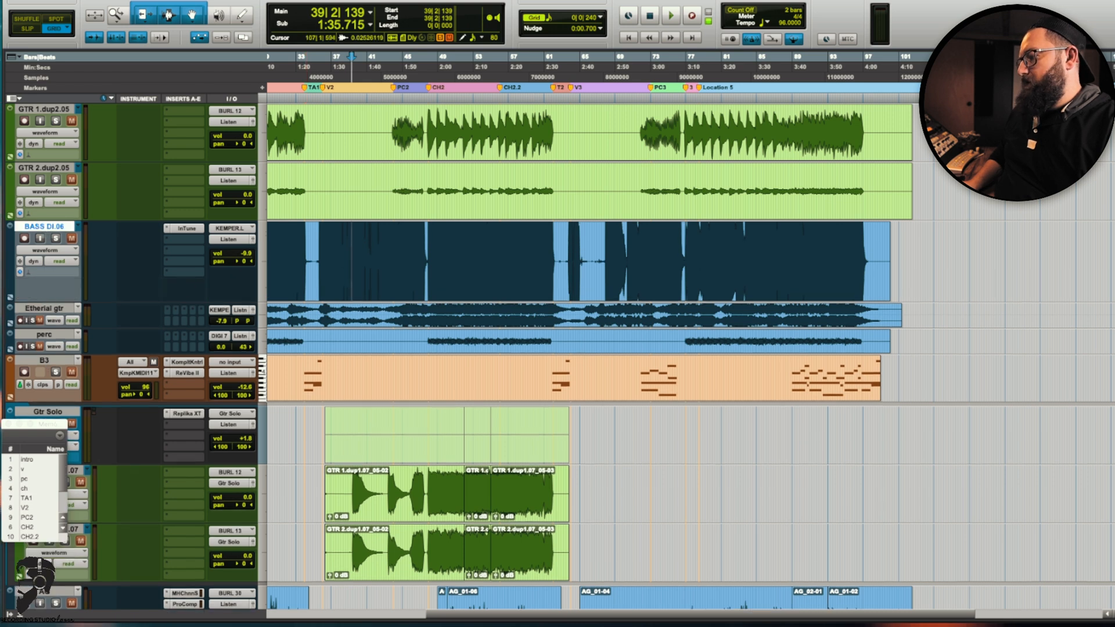
key("super+alt+bracketleft")
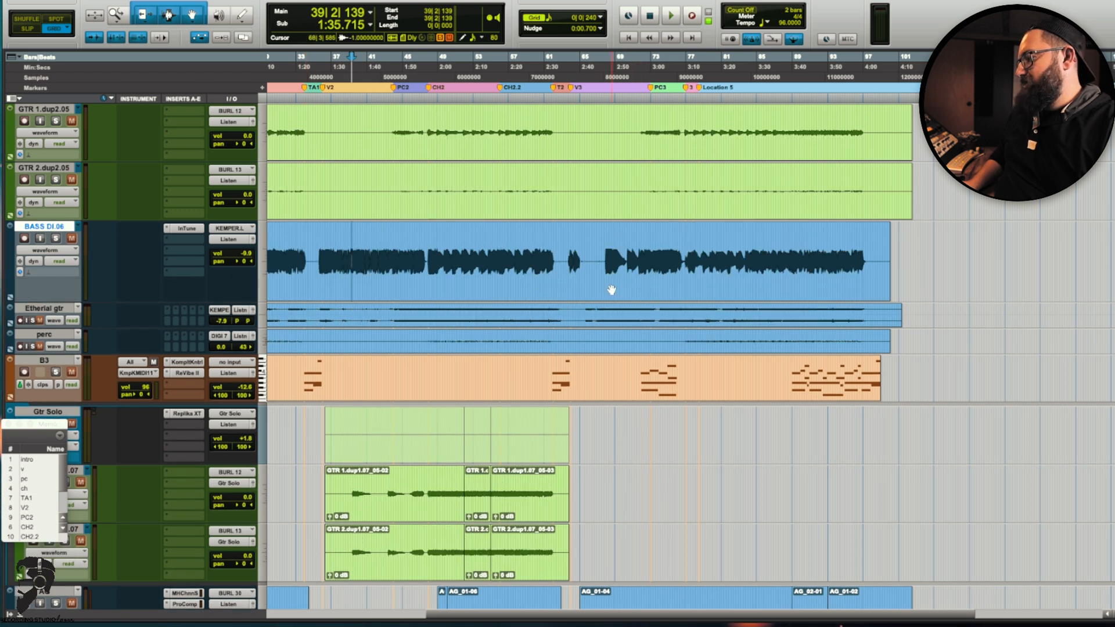
Step: Solo the BASS DI.06 track and play it from 36|3|240 to hear its timing
left_click(325, 246)
key("space")
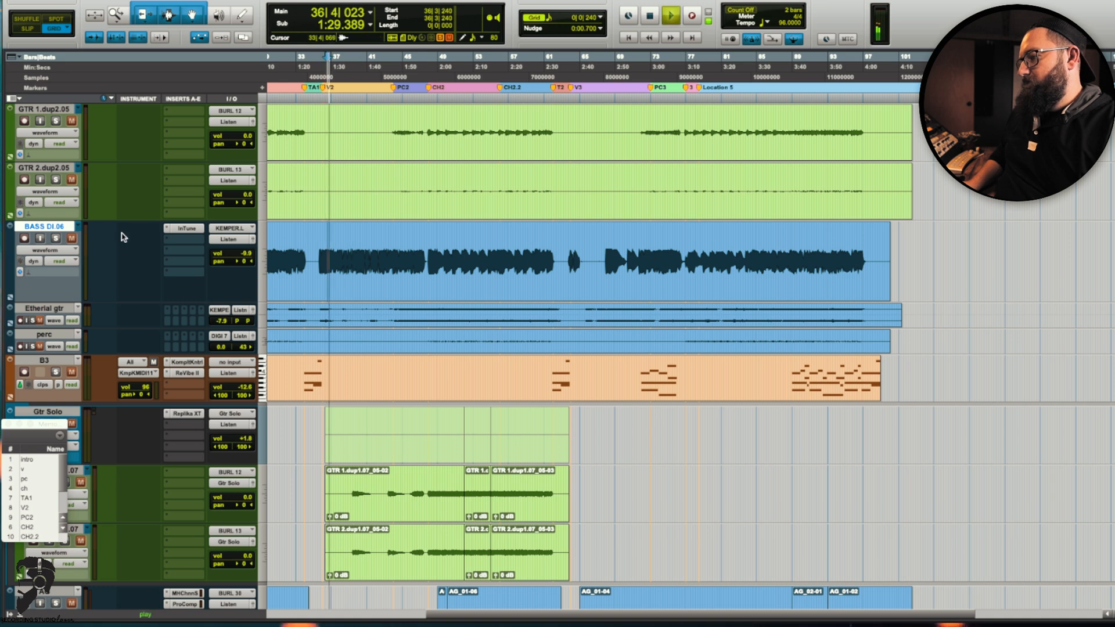
left_click(56, 238)
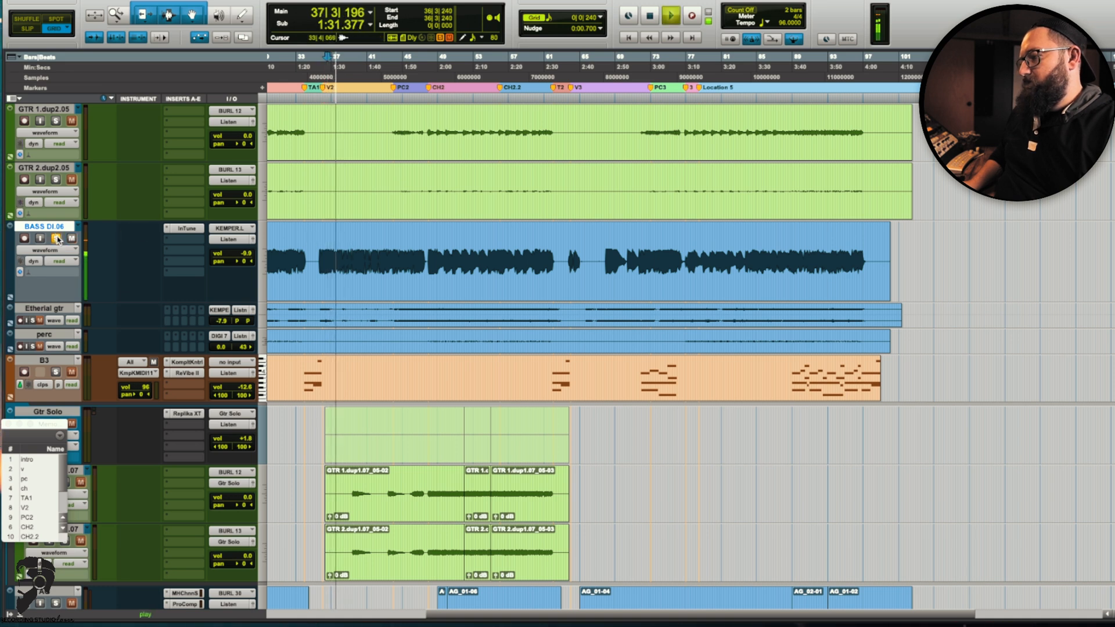
key("space")
Step: Zoom in on the bass entry before the V2 marker and set the grid to 1/8 notes (0|0|480)
key("super+bracketright")
key("super+bracketright")
key("super+bracketright")
key("super+bracketright")
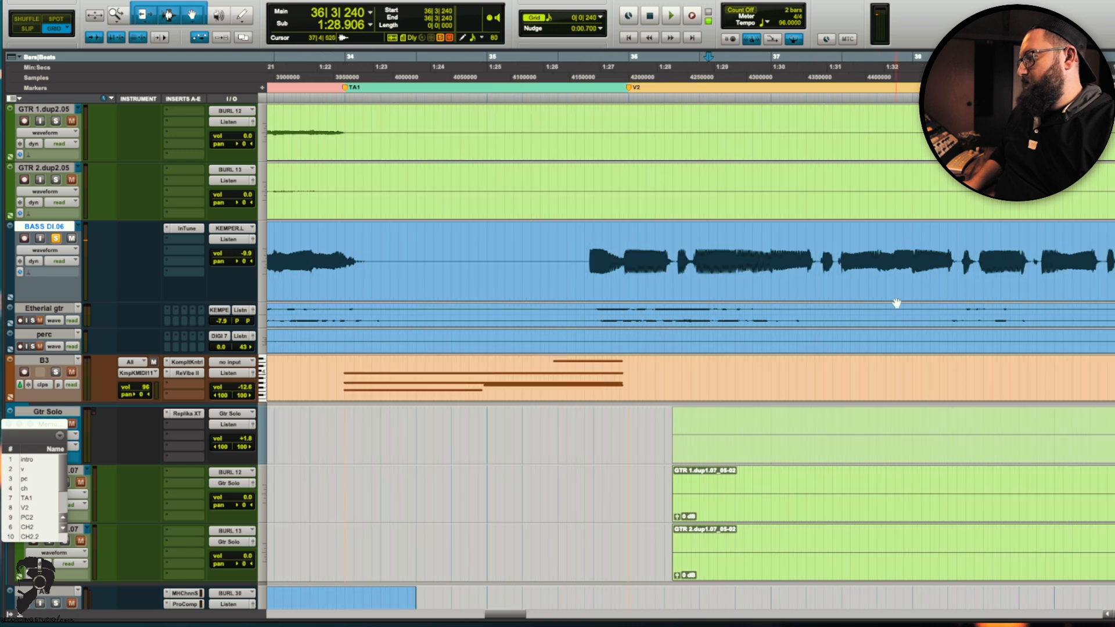
left_click(589, 253)
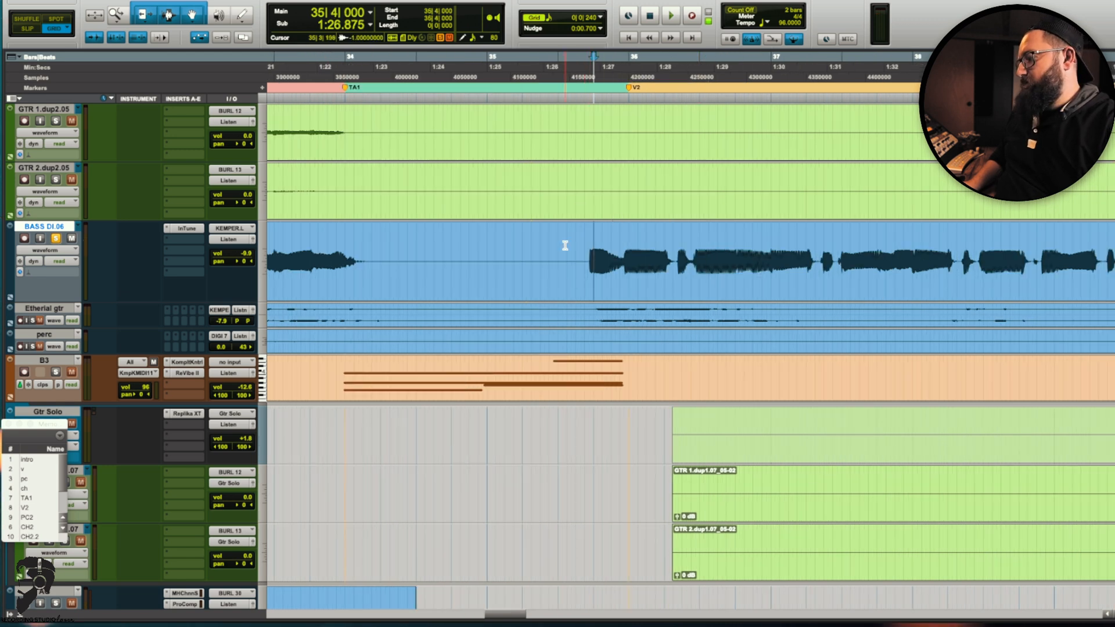
left_click(550, 23)
left_click(557, 16)
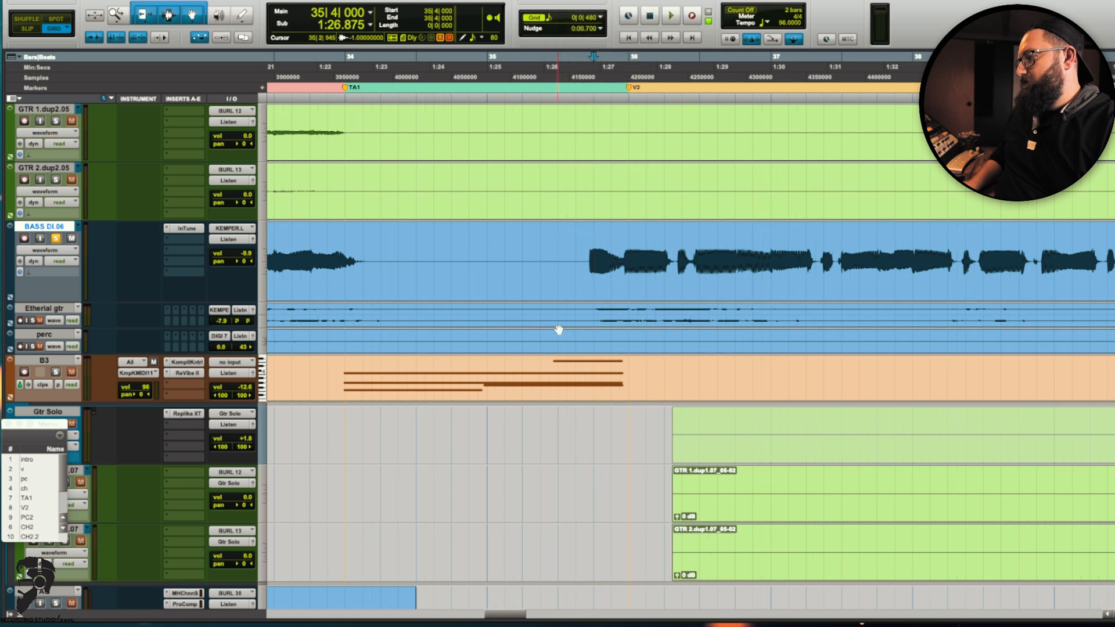
Step: Select the whole BASS DI.06 clip, open Beat Detective, set the selection to contain 1/8 notes, and capture the selection
left_click(559, 291)
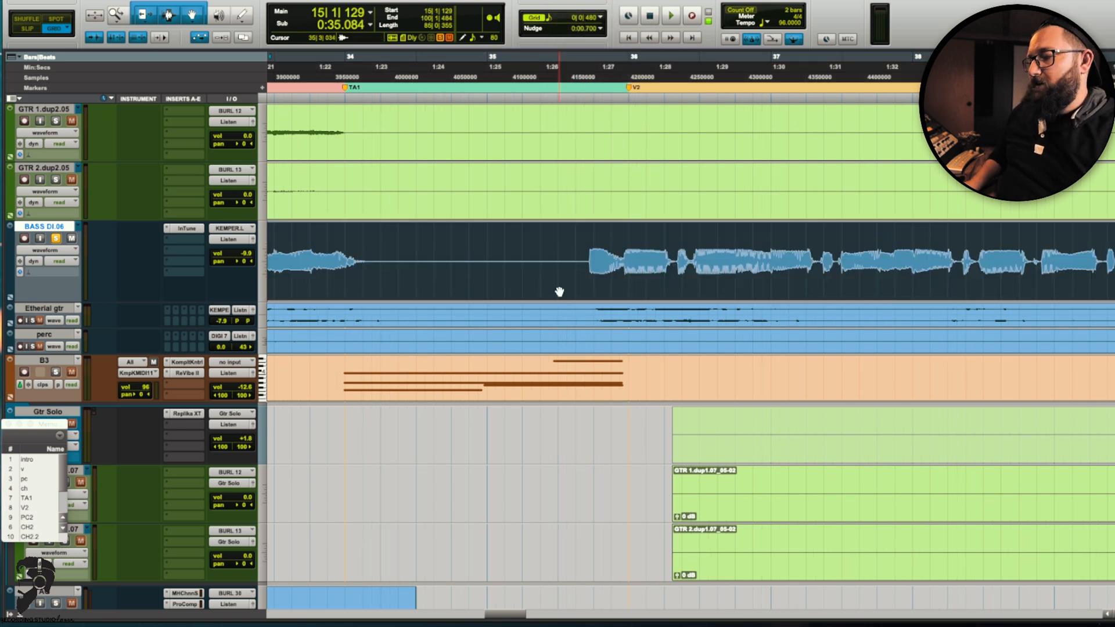
key("super+8")
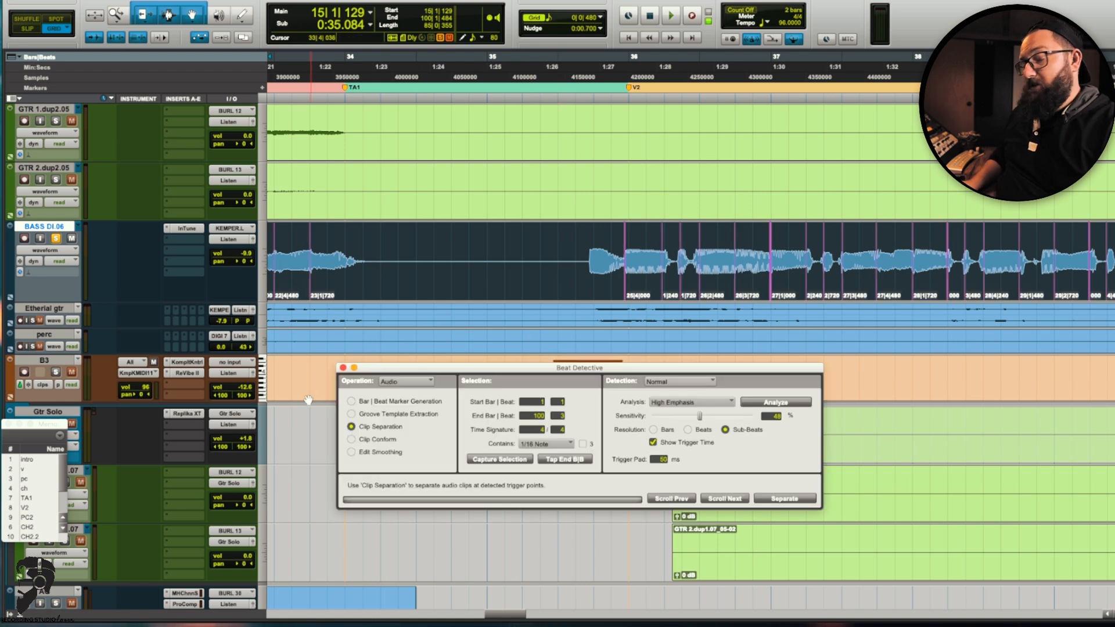
left_click(546, 444)
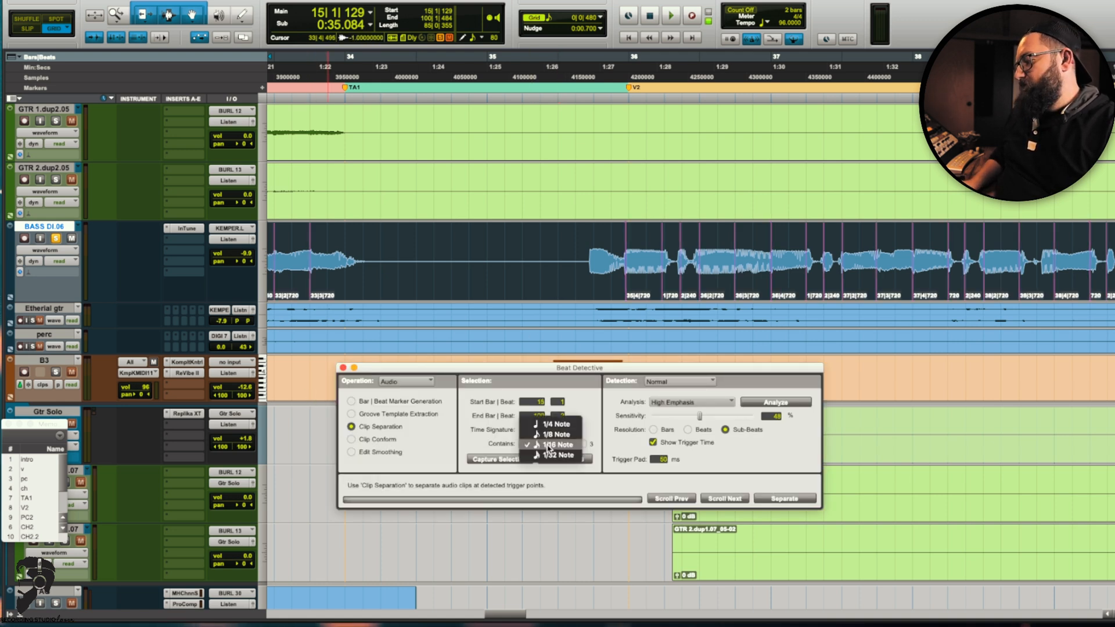
left_click(543, 433)
left_click(497, 459)
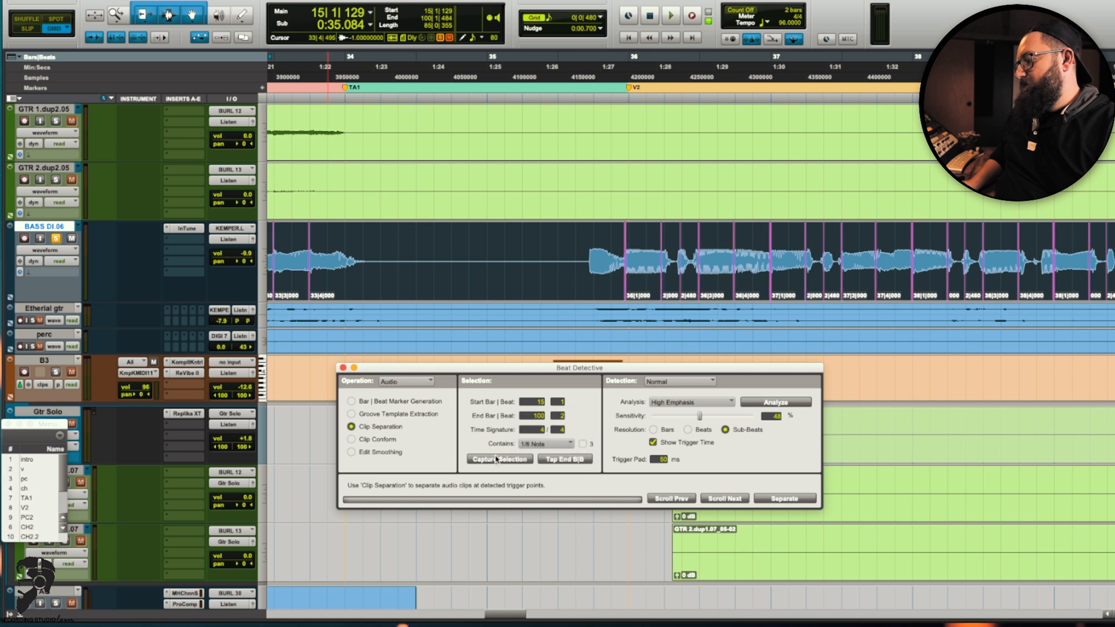
Step: Analyze the bass transients with High Emphasis, and change the detection analysis to Enhanced Resolution
left_click(792, 403)
left_click(715, 403)
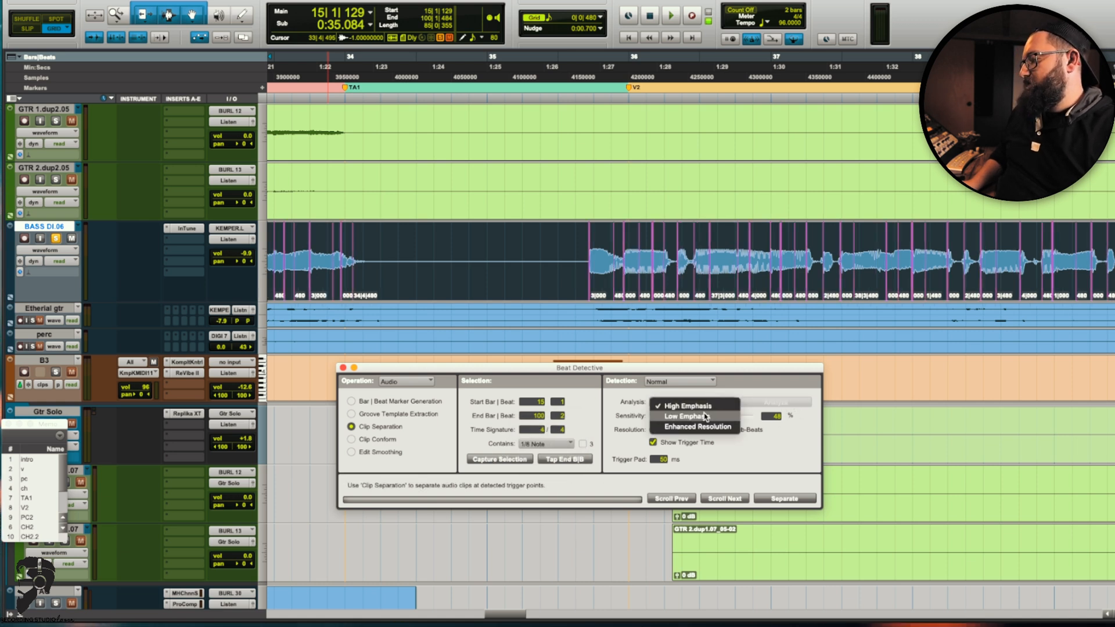
left_click(700, 427)
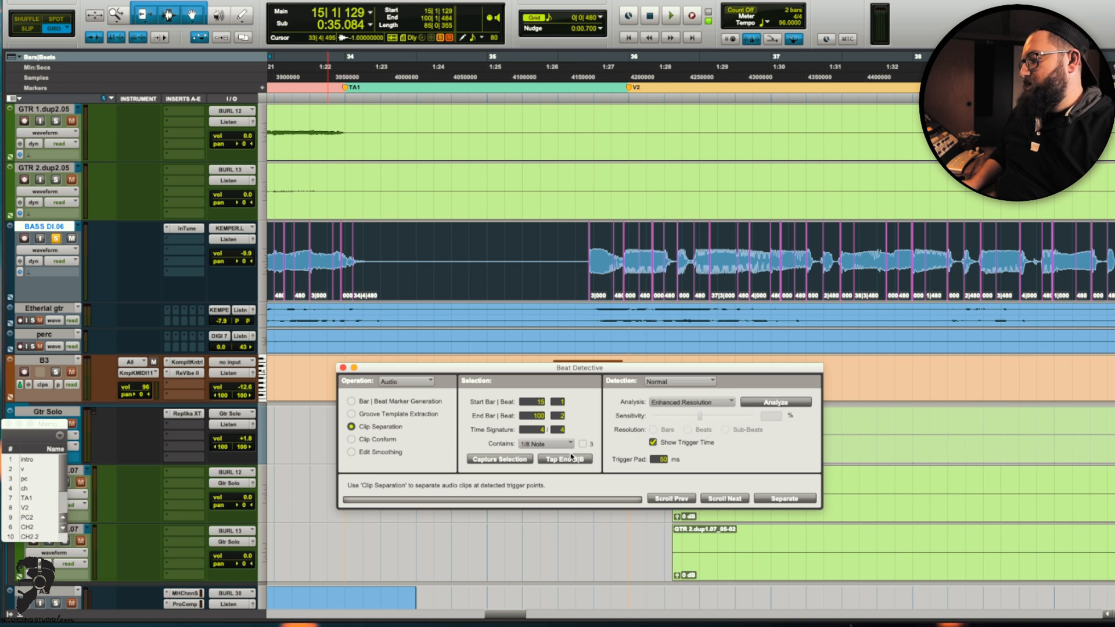
Step: Analyze the bass with Enhanced Resolution, lower the detection sensitivity to 28%, and check the triggers back to bar 27
left_click(776, 401)
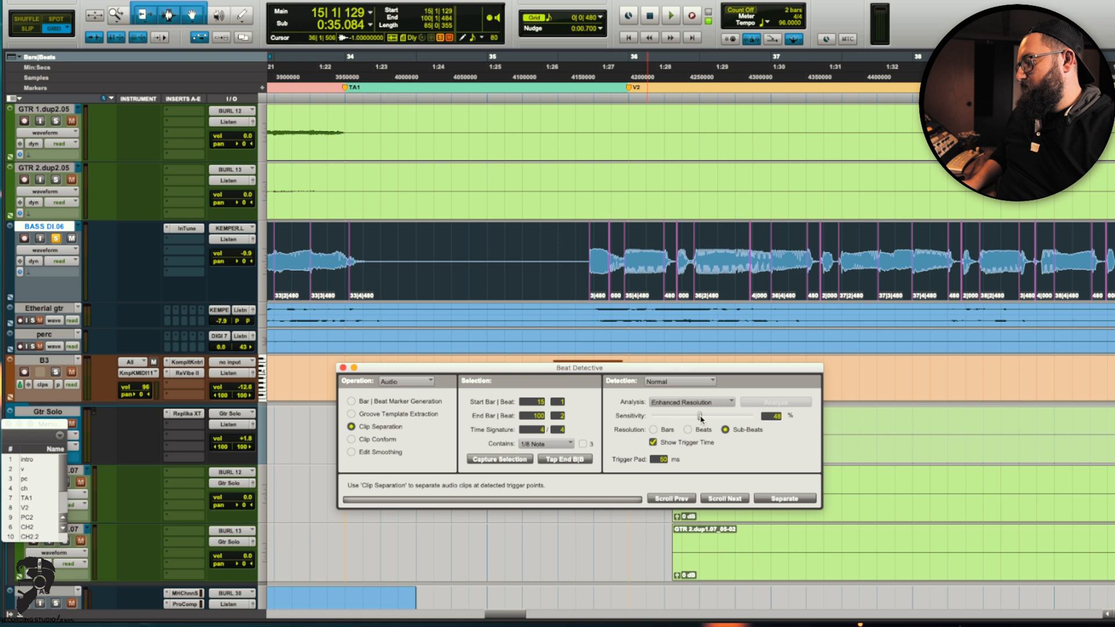
left_click_drag(700, 418, 671, 420)
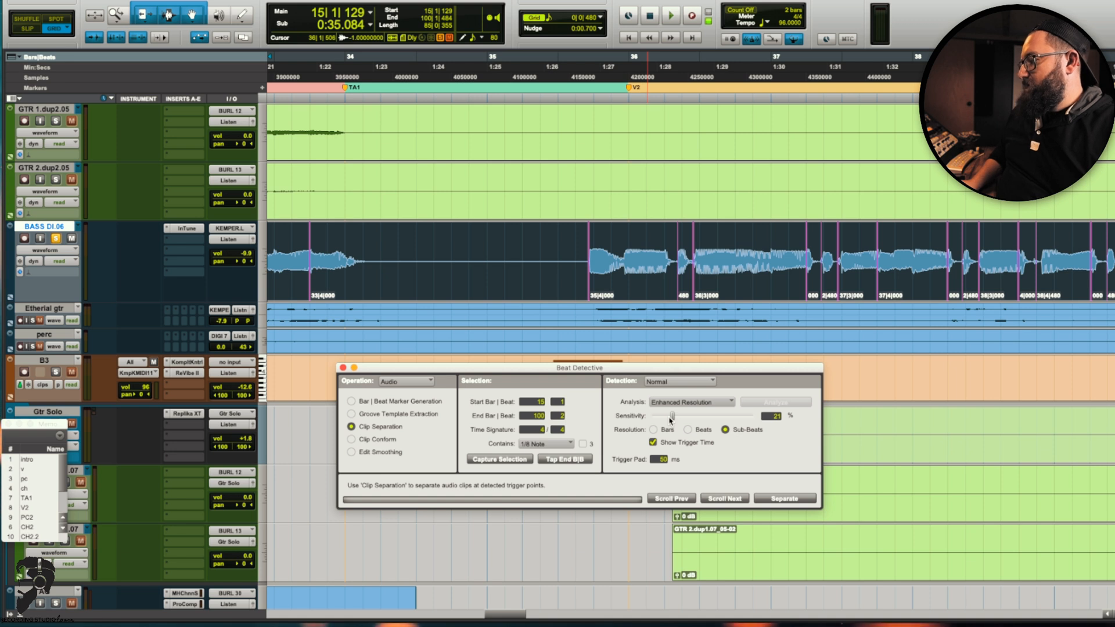
left_click_drag(671, 421, 673, 421)
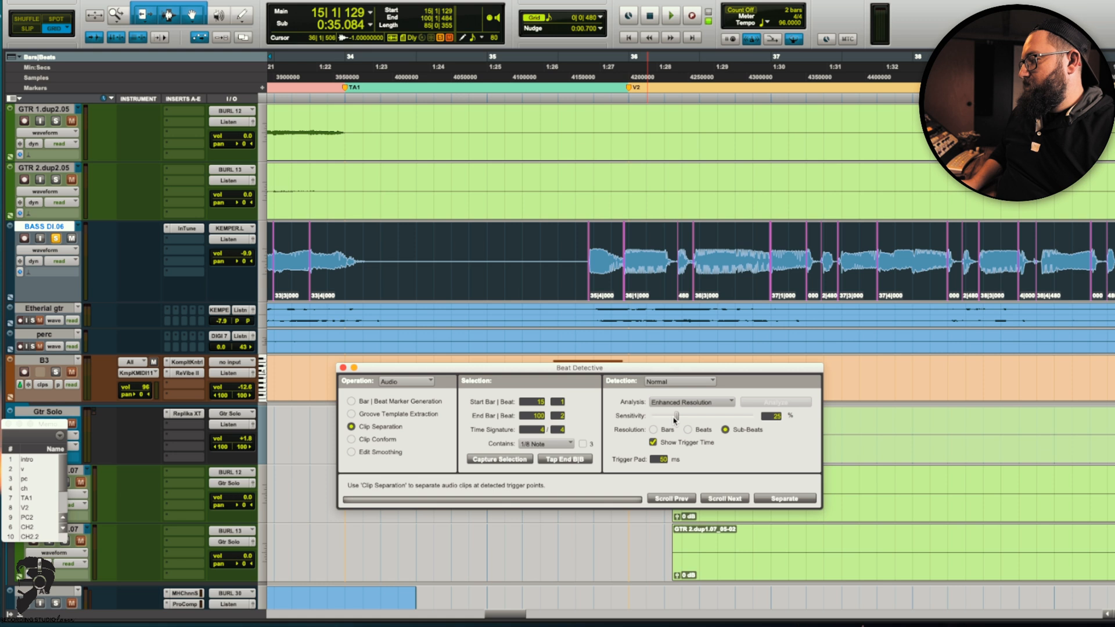
left_click_drag(677, 421, 679, 420)
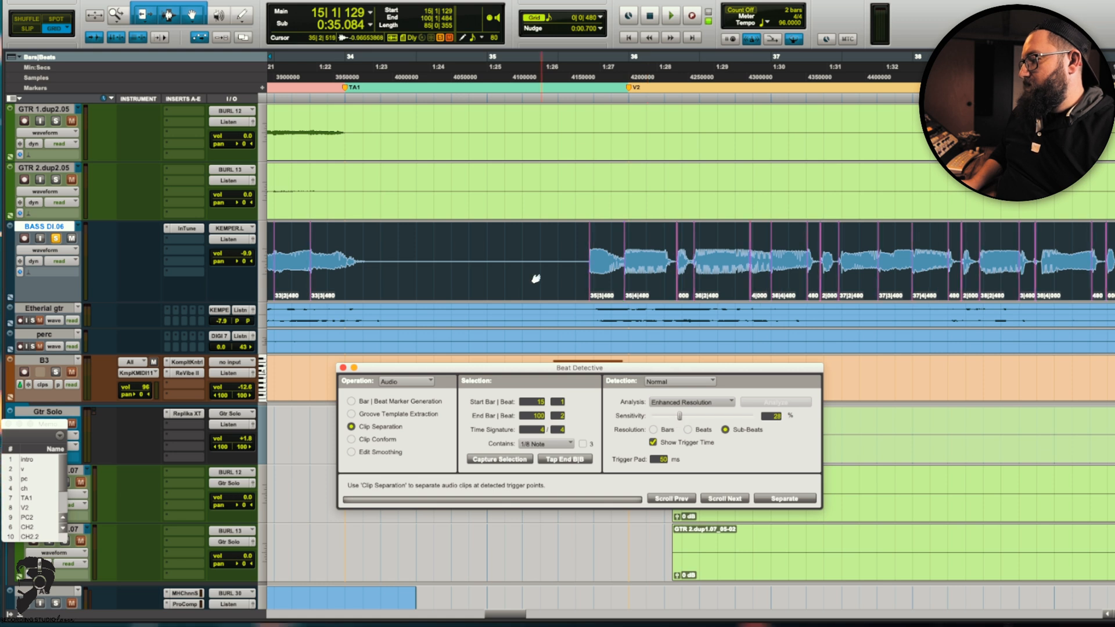
scroll(533, 280, "left", 5)
scroll(533, 279, "left", 5)
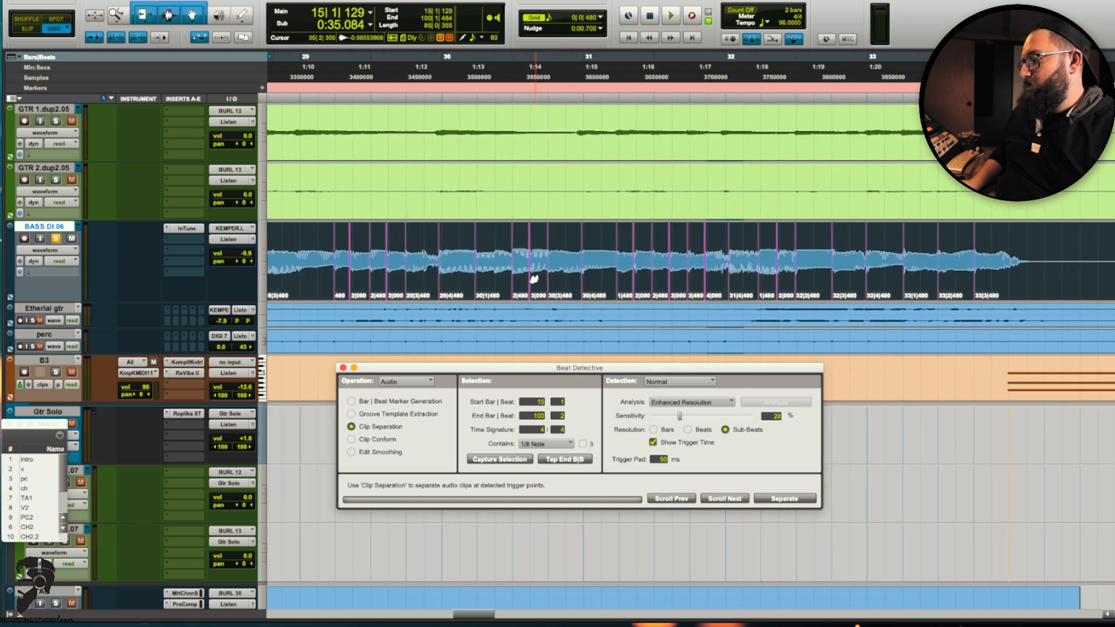
scroll(533, 279, "left", 3)
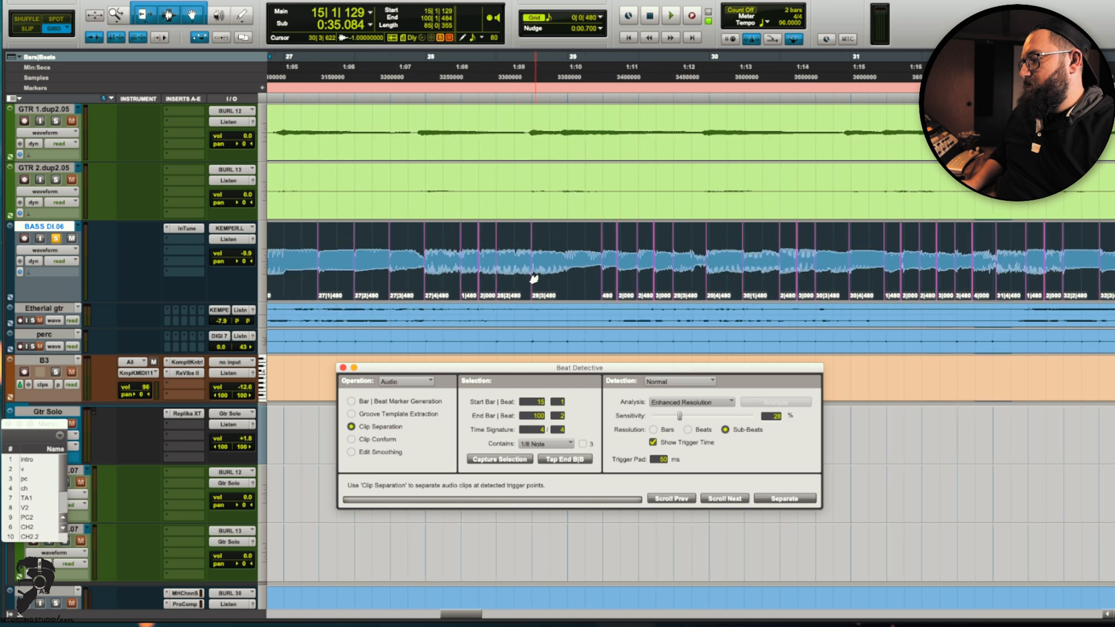
Step: Duplicate the bass playlist as BASS DI.07, then separate the clip at the detected triggers and quantize the pieces to the grid
left_click(79, 228)
left_click(109, 146)
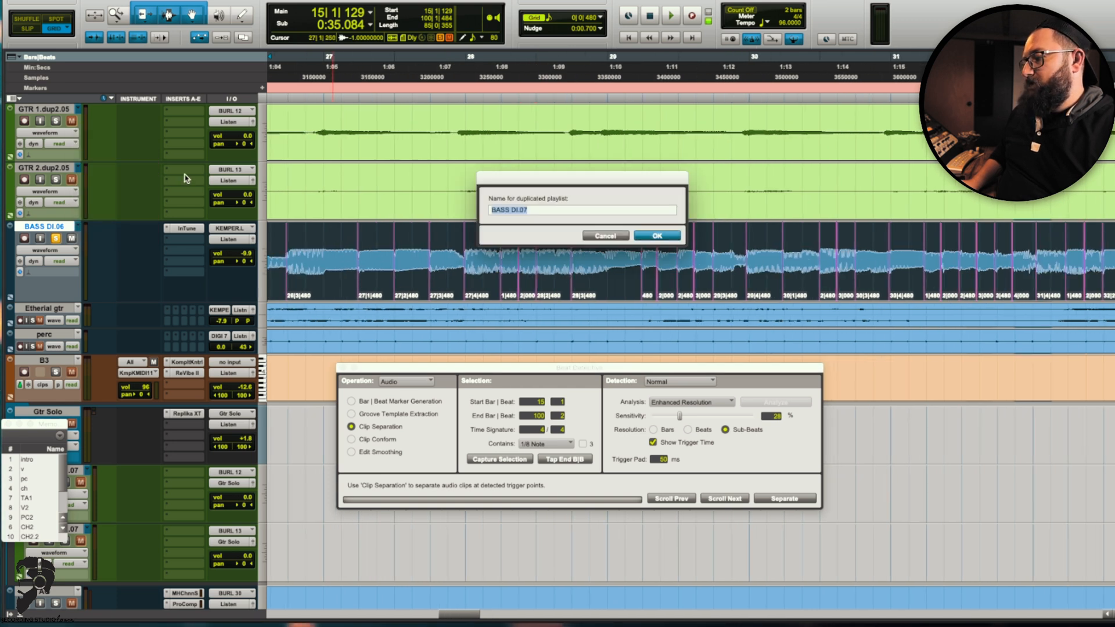
key("Return")
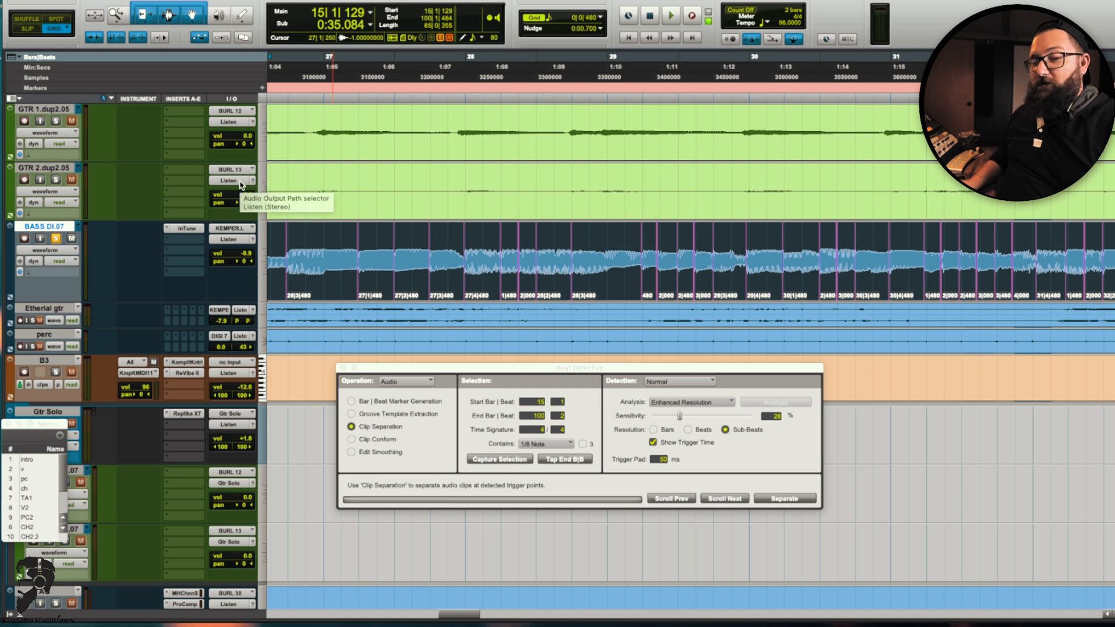
left_click(778, 498)
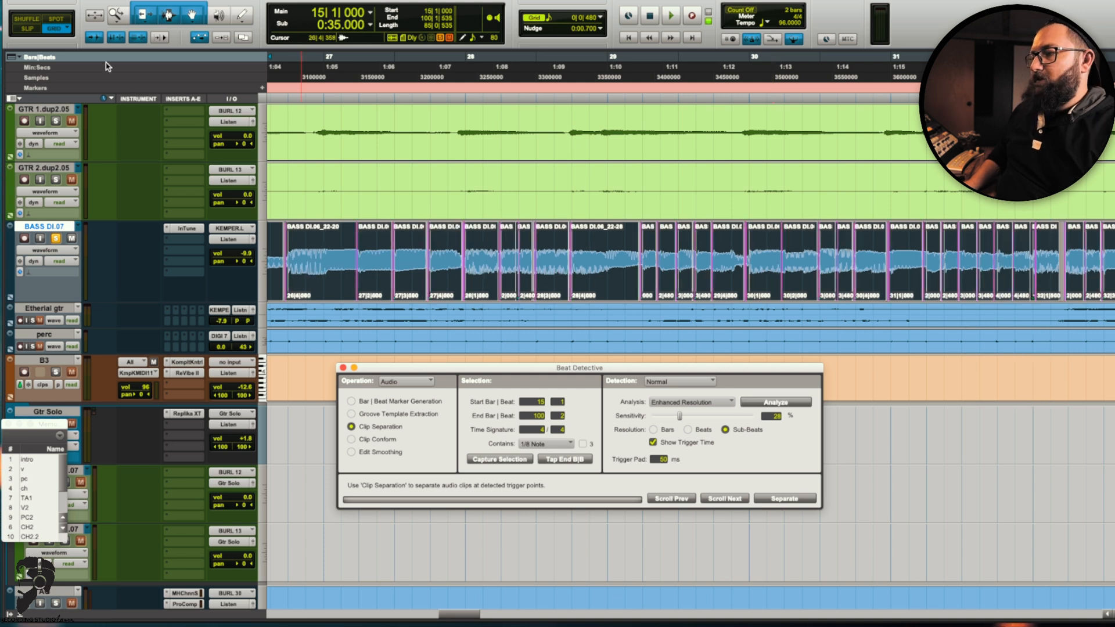
Step: Trim the separated bass clips to fill the selection and apply batch fades across their edit points
left_click(114, 1)
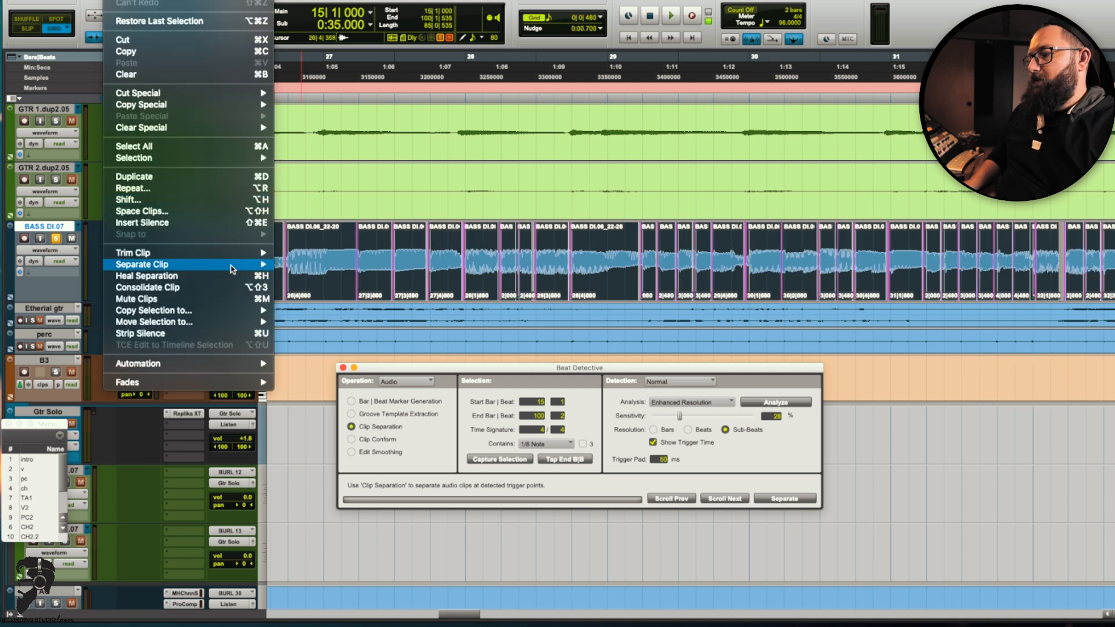
mouse_move(237, 255)
left_click(326, 313)
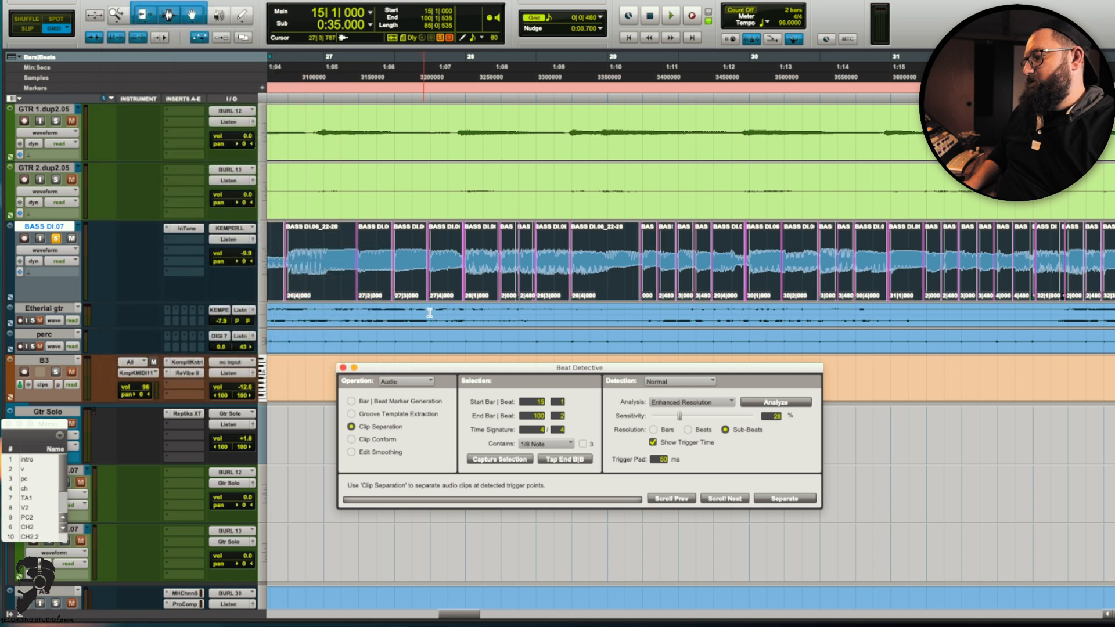
key("super+f")
key("Return")
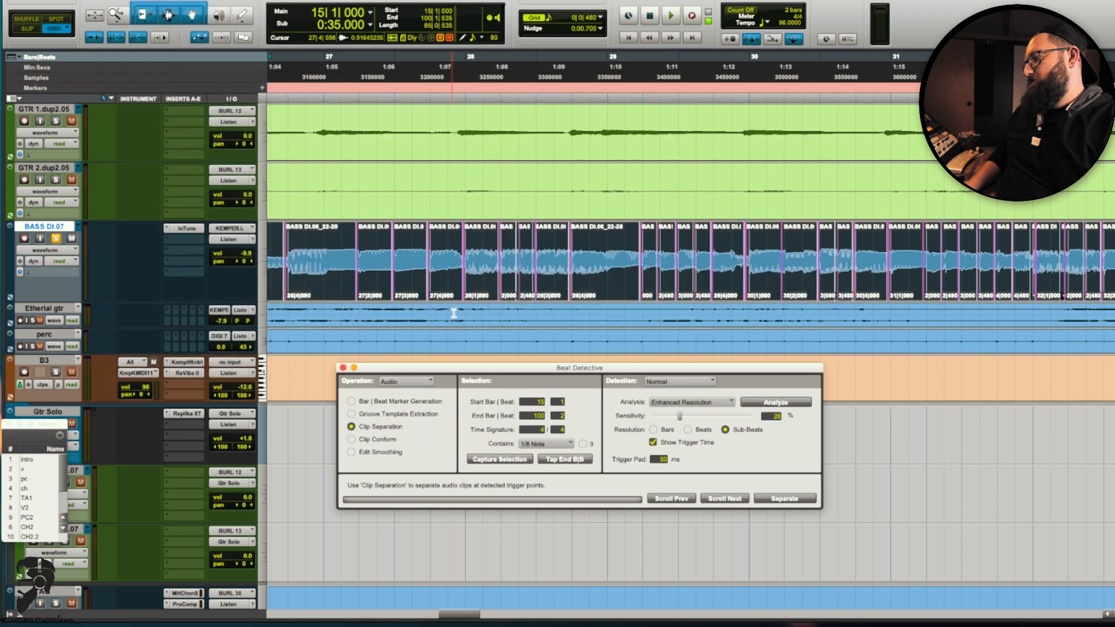
Step: Play from 18|4|000 and toggle the BASS DI.07 solo to compare the edited bass alone and in the mix
key("r")
key("r")
key("r")
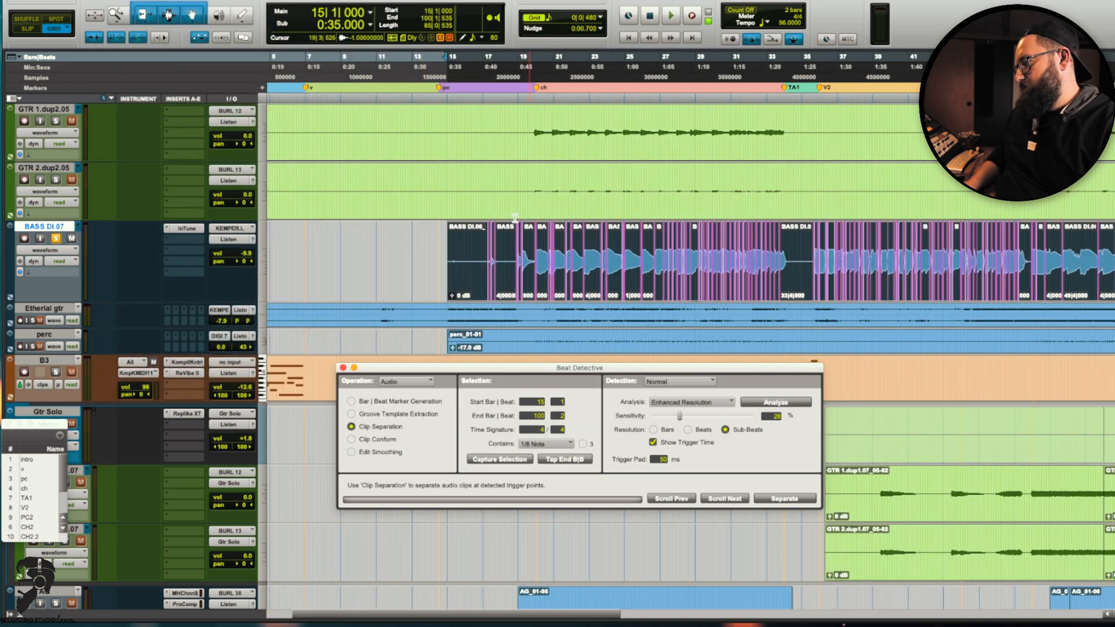
left_click(513, 181)
key("space")
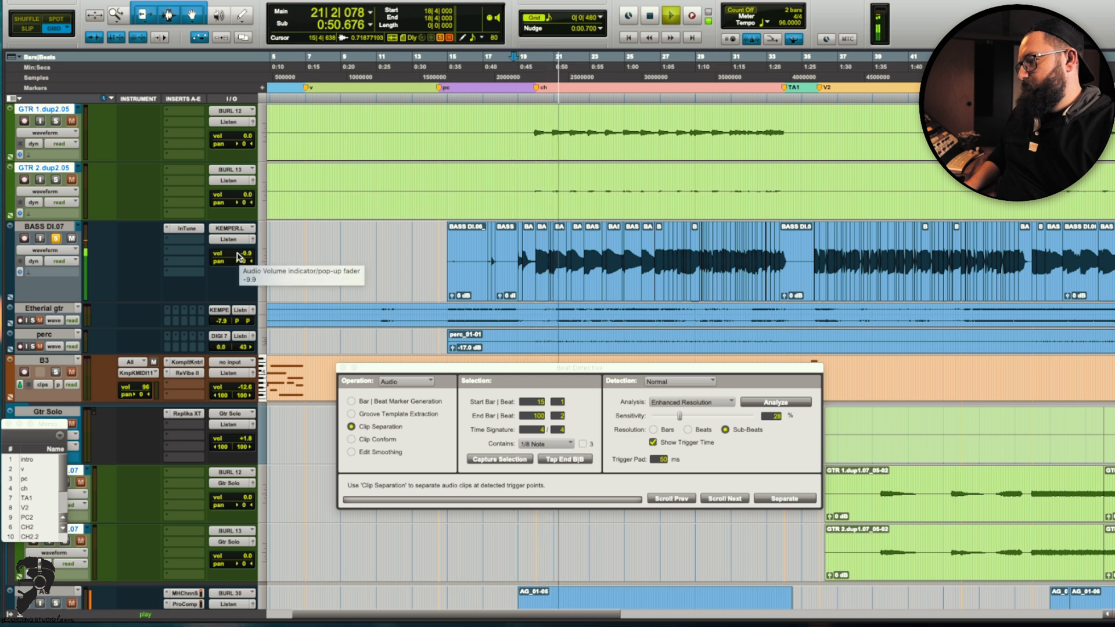
left_click(56, 239)
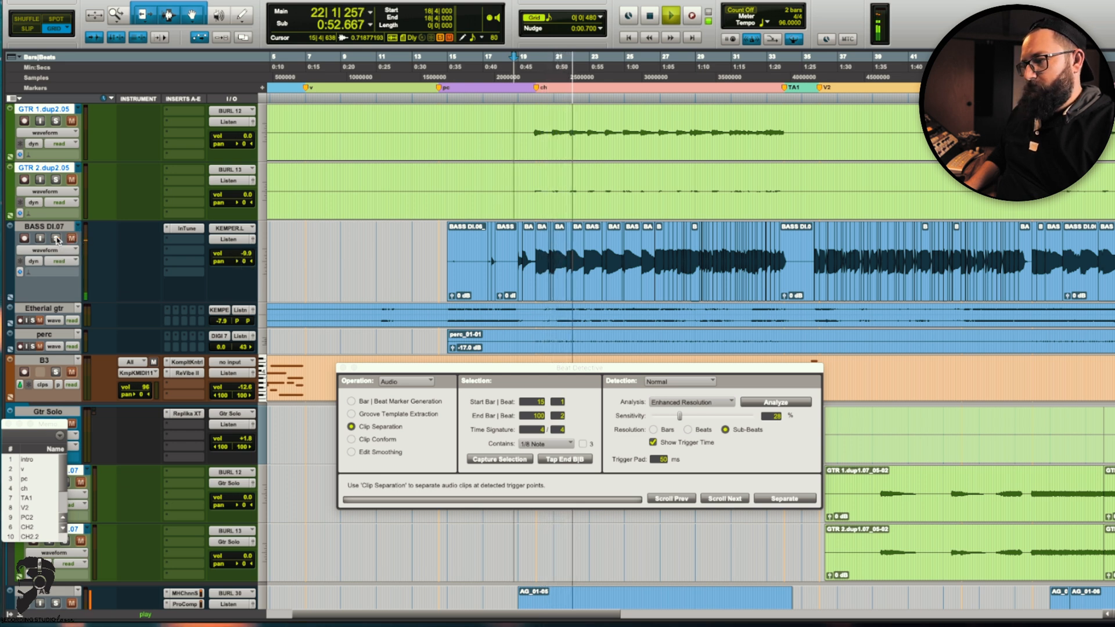
left_click(57, 239)
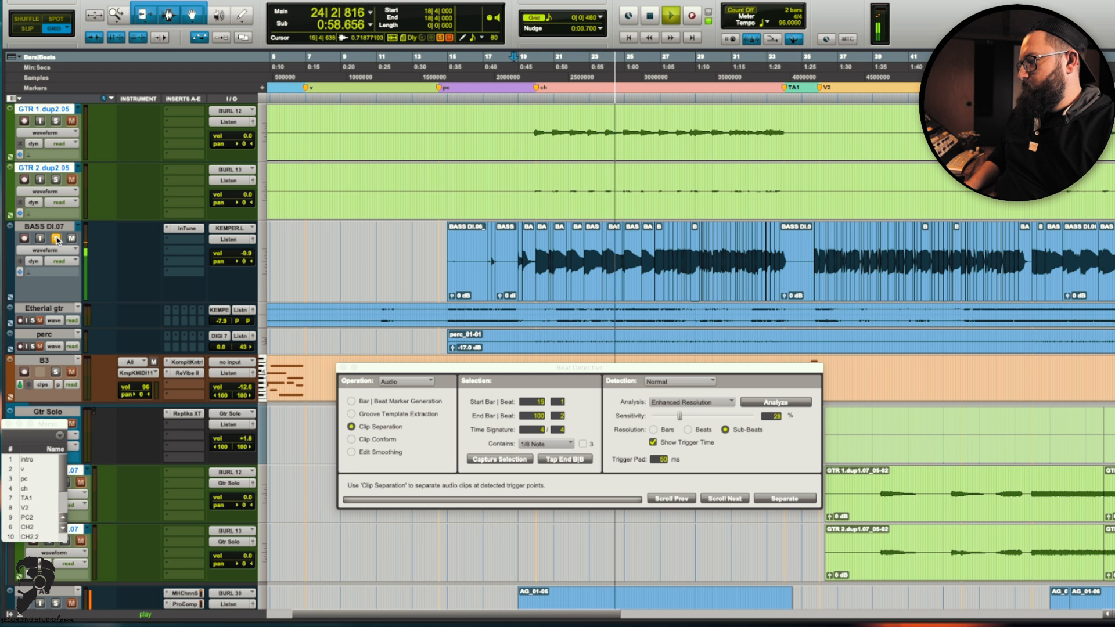
left_click(57, 239)
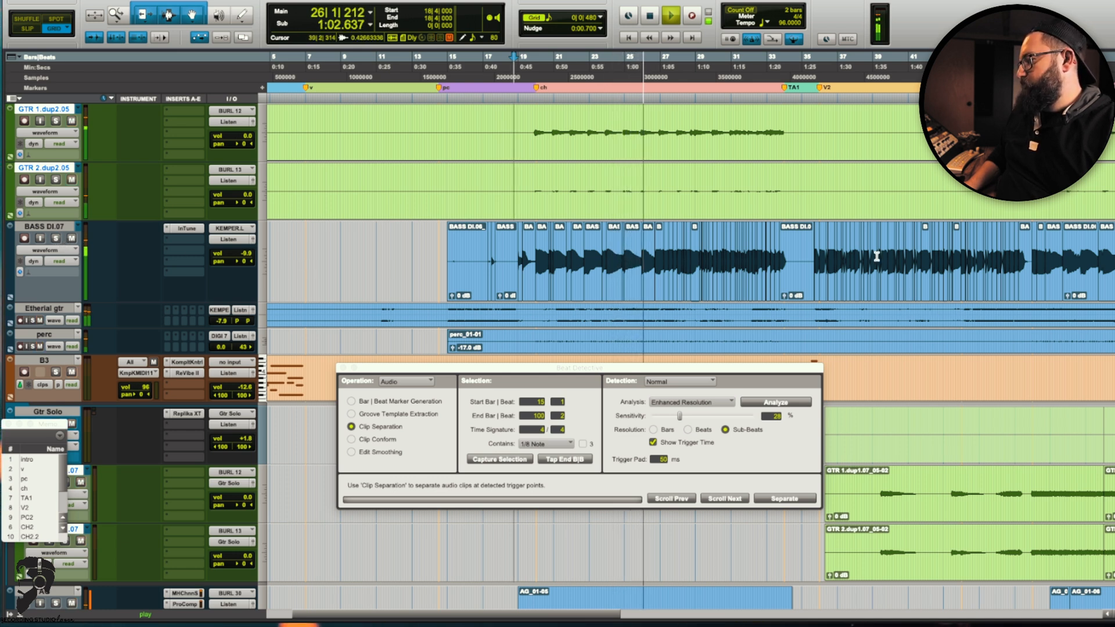
key("space")
Step: Play the mix from 29|1|000, close Beat Detective, and set the BASS DI.07 volume to -7.3 dB
left_click(695, 193)
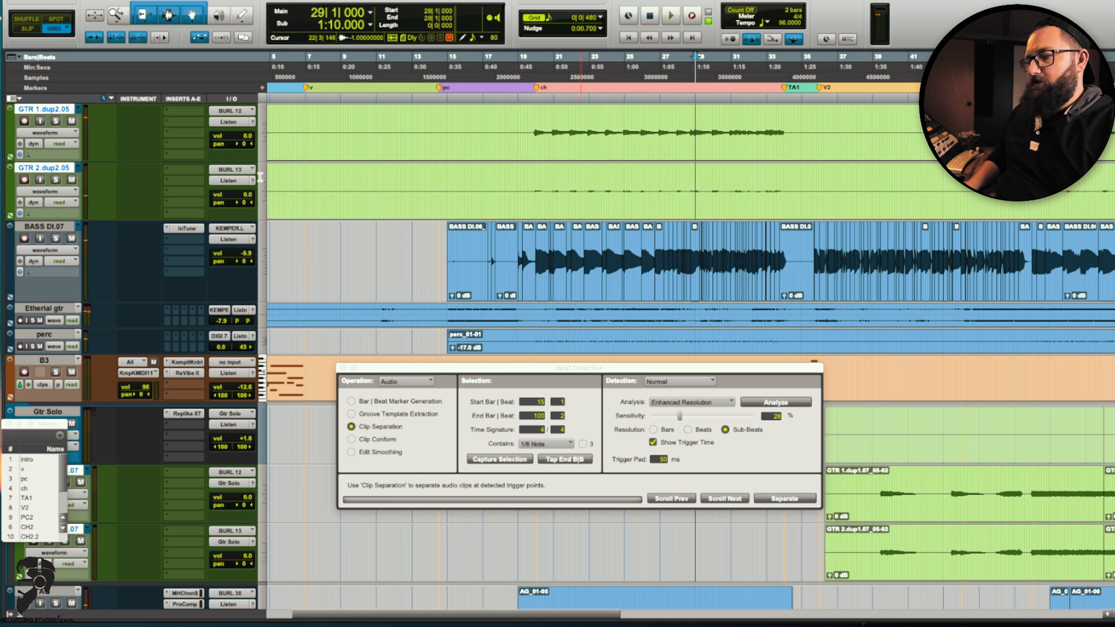
key("space")
left_click(57, 239)
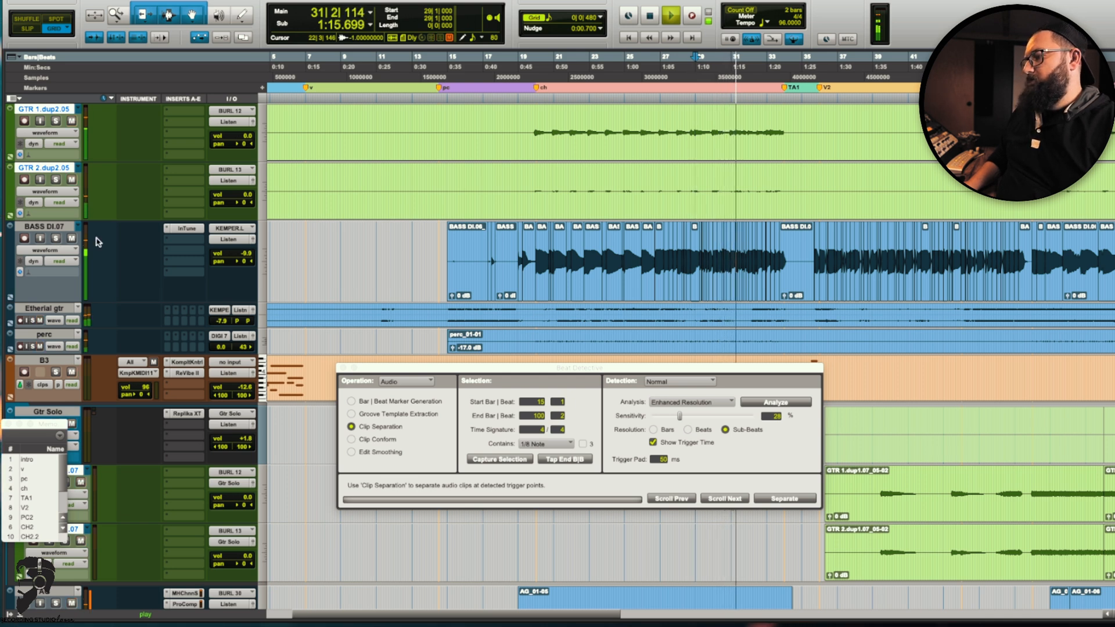
left_click(350, 367)
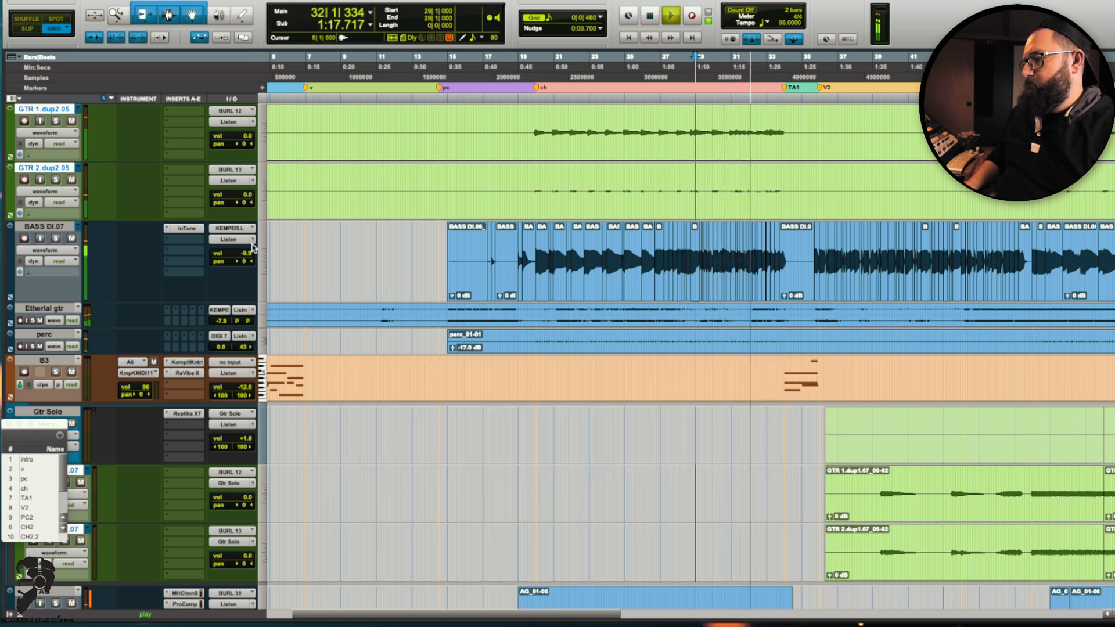
left_click_drag(247, 259, 248, 254)
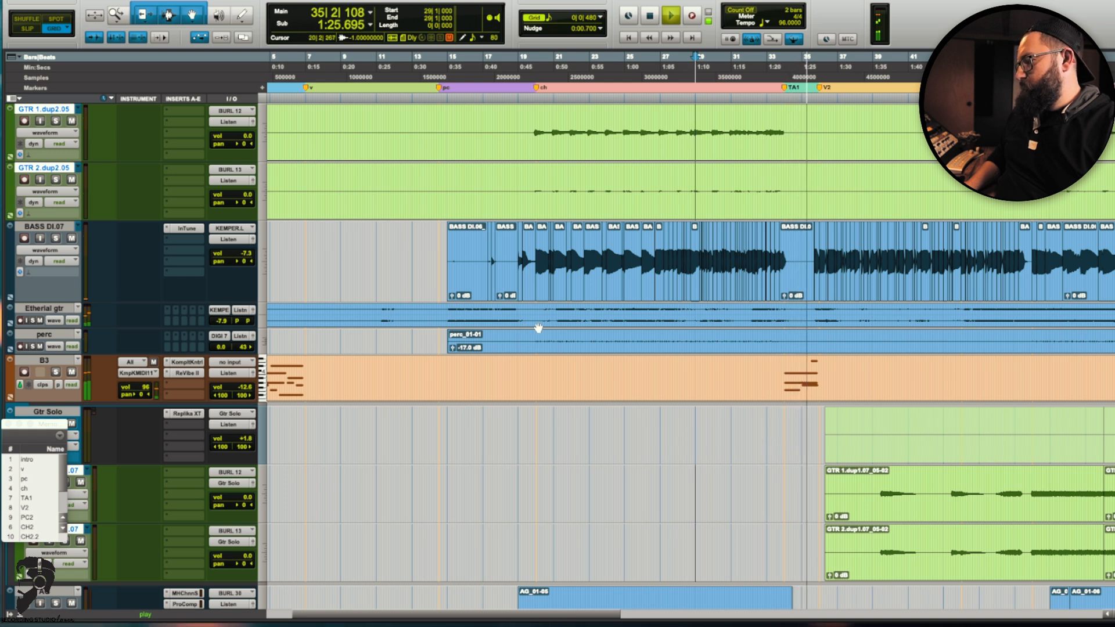
scroll(695, 362, "right", 3)
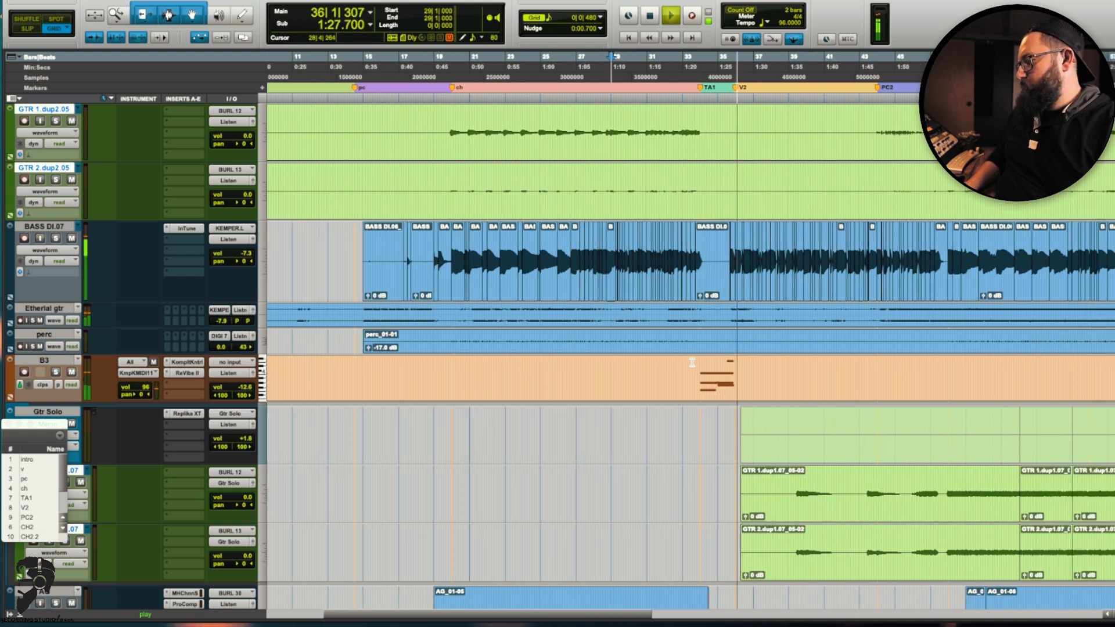
scroll(698, 362, "up", 10)
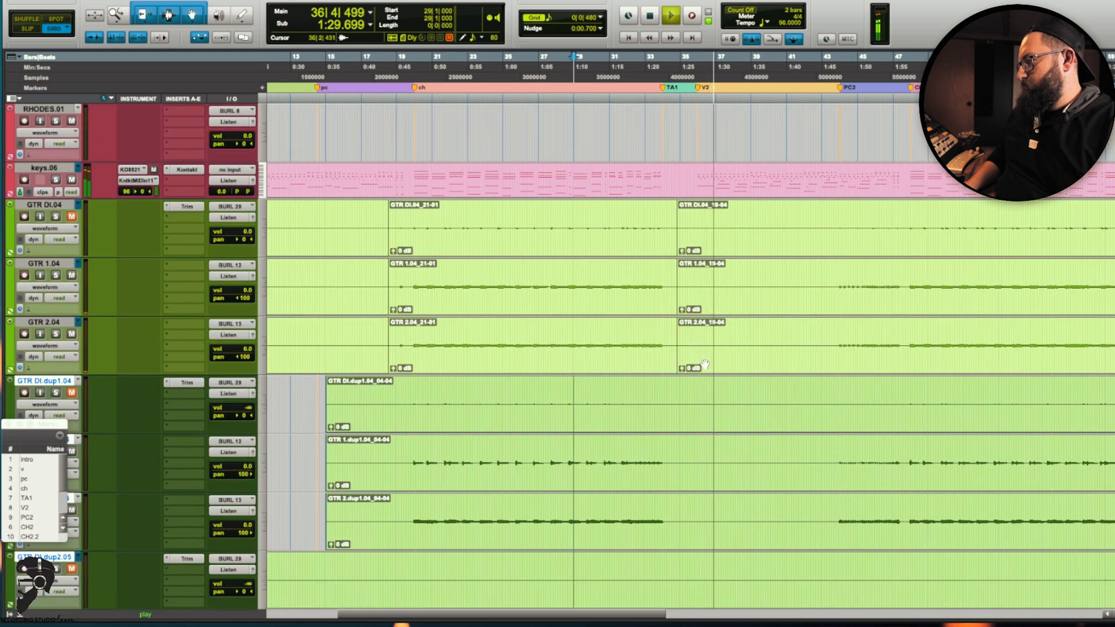
scroll(704, 365, "down", 15)
key("space")
Step: Play the soloed BASS DI.07 track from 36|1|480 to listen for a mistimed note
scroll(703, 365, "up", 8)
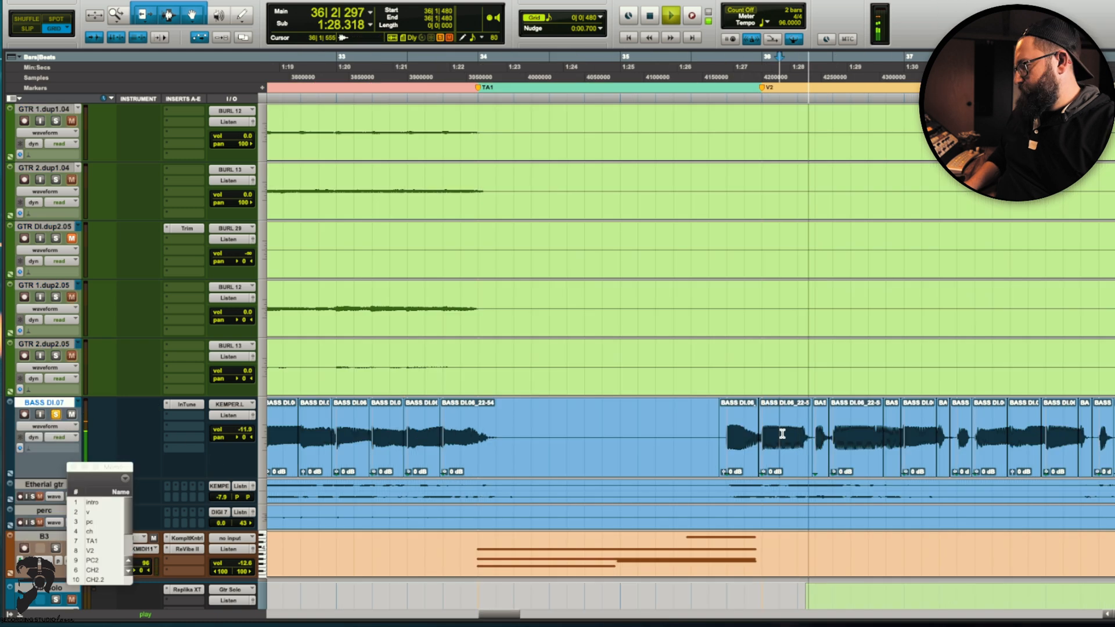
key("space")
key("space")
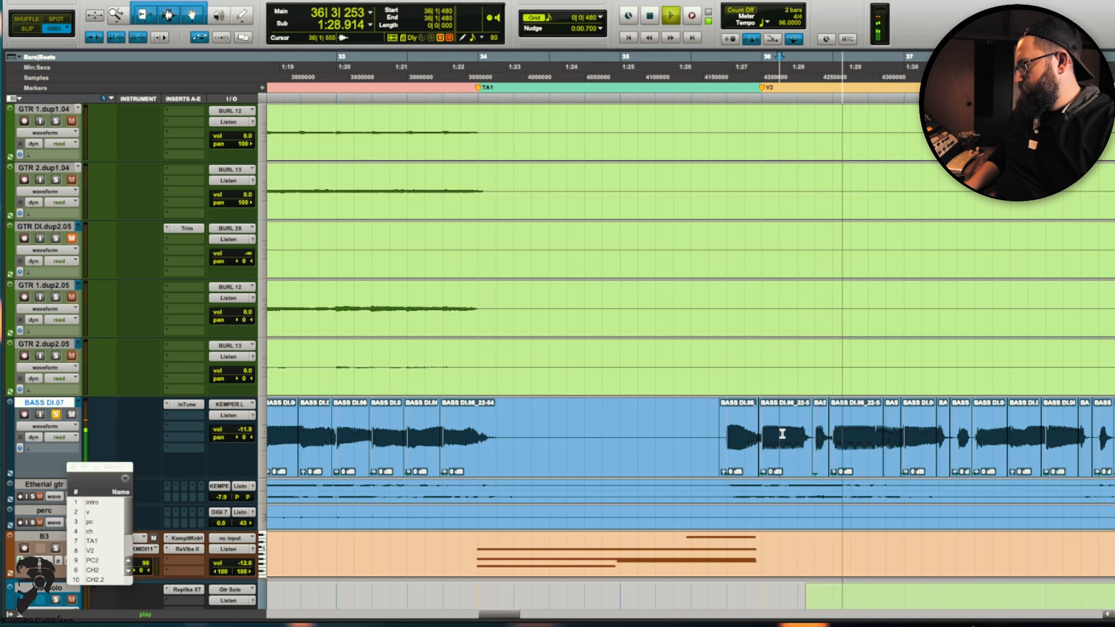
key("space")
Step: Set the nudge value to 0:00.010 and nudge the short bass clip at 36|4|000 earlier by 70 ms
left_click_drag(862, 428, 883, 430)
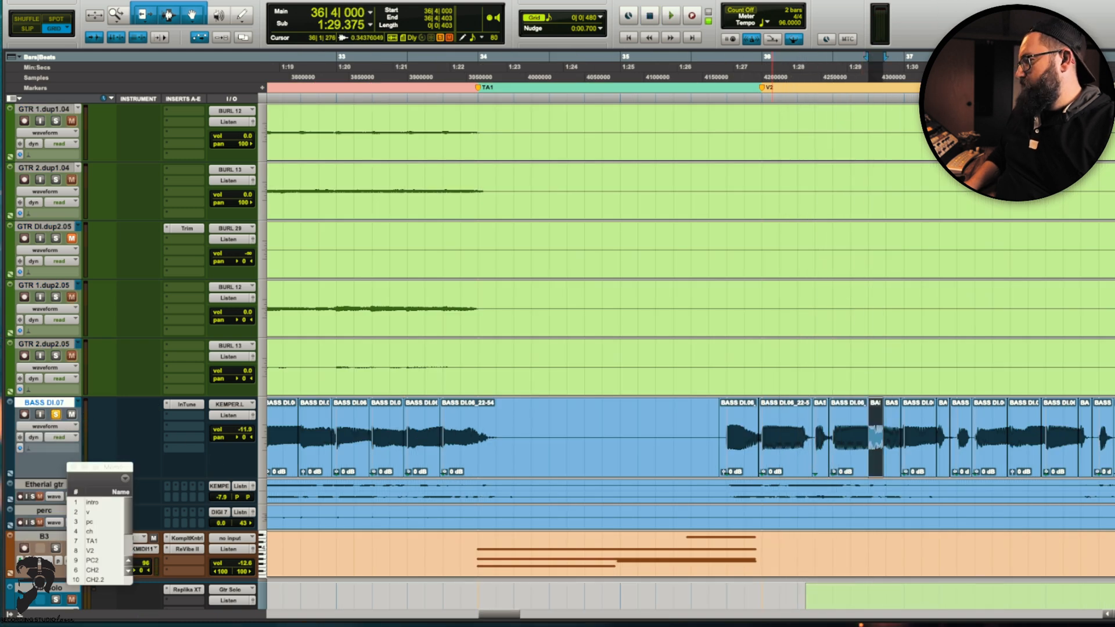
left_click(600, 29)
left_click(628, 64)
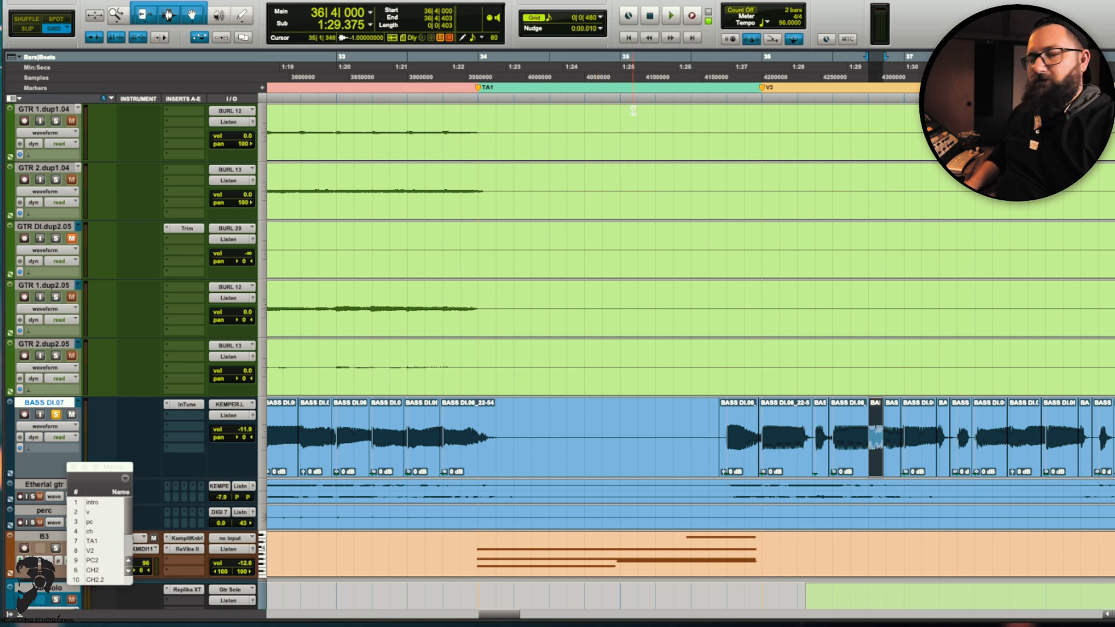
left_click(862, 432)
left_click(858, 427)
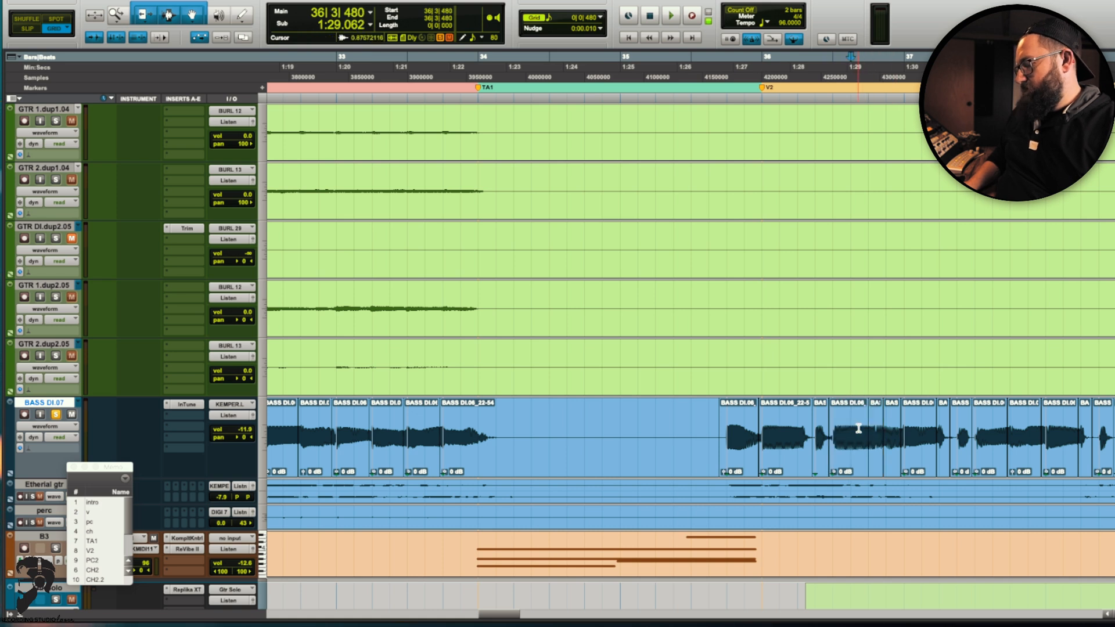
left_click(874, 466)
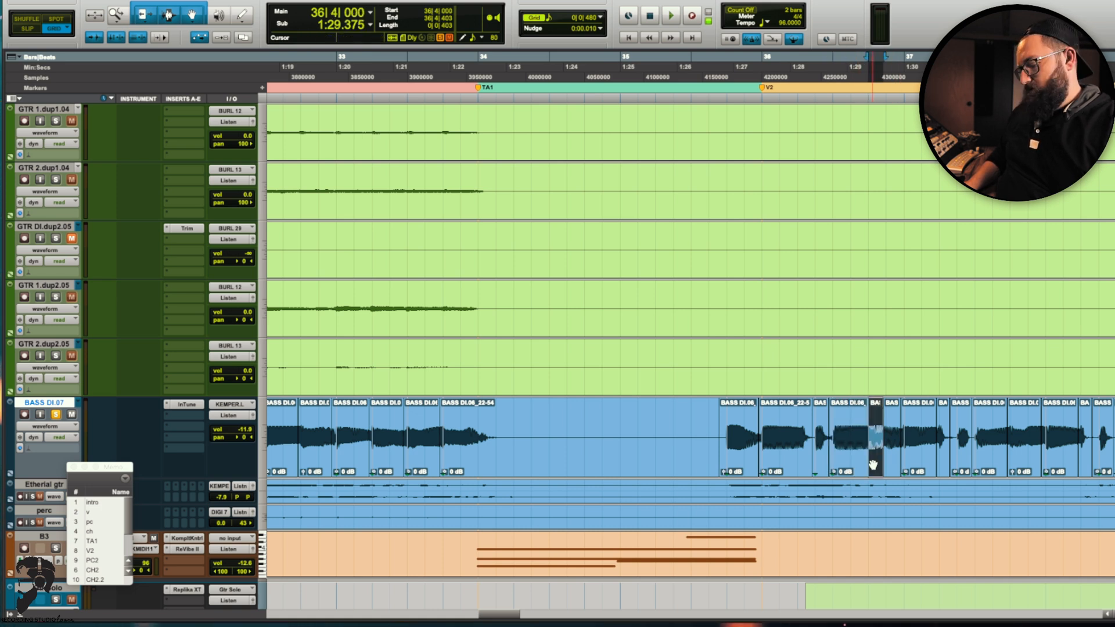
key("comma")
key("comma")
key("comma")
key("comma")
key("comma")
key("comma")
key("comma")
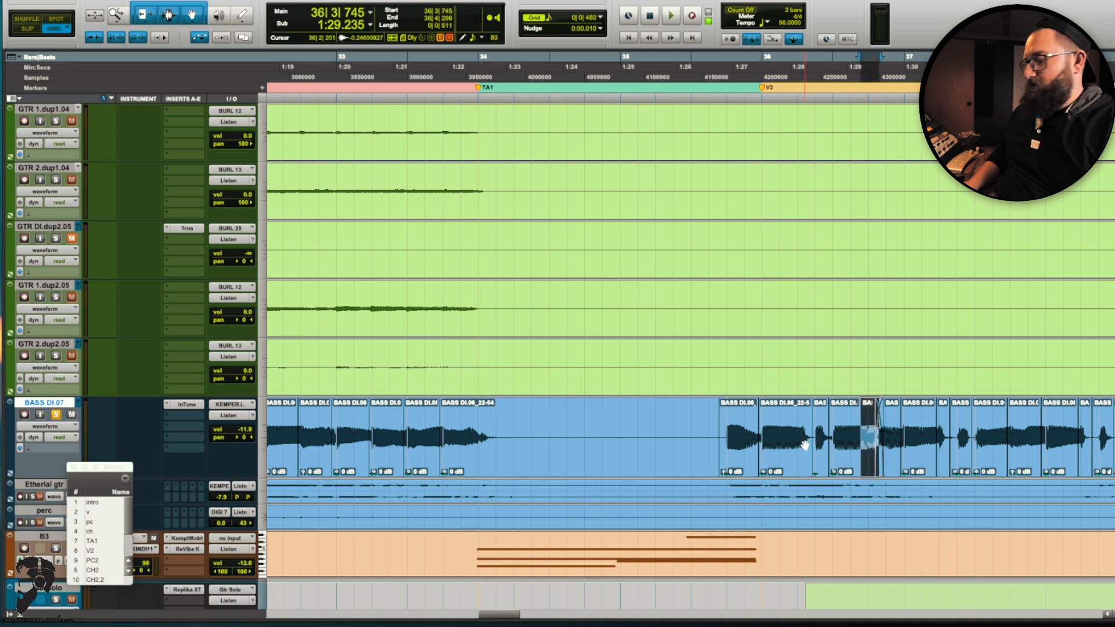
Step: Play the soloed bass from 35|1|480 to check the nudged note and the bars that follow
left_click(638, 418)
key("space")
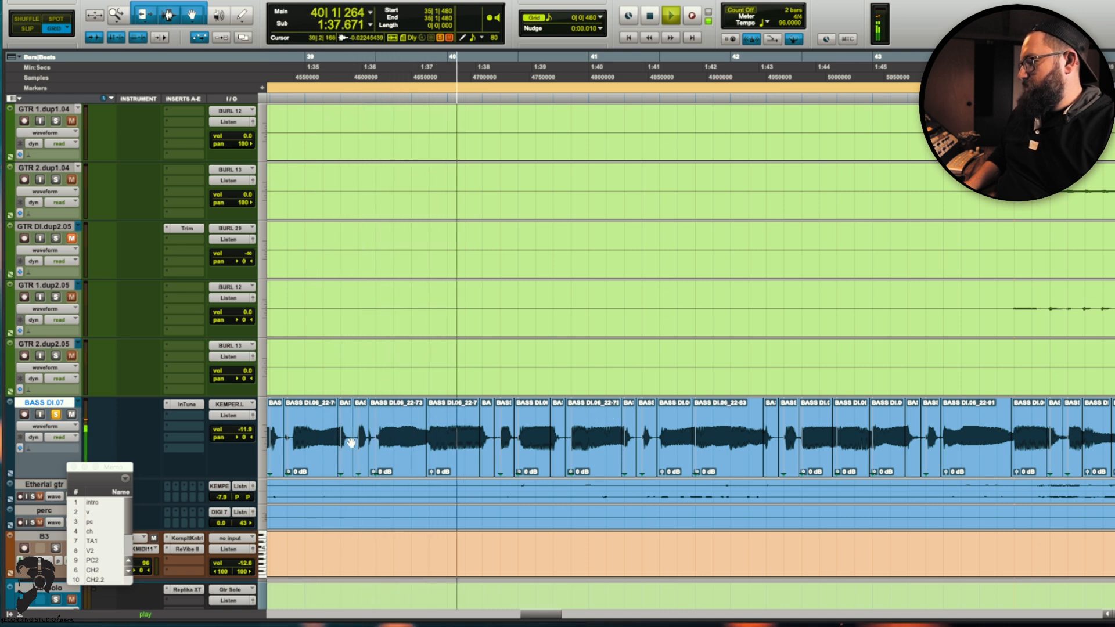
key("space")
Step: Nudge the bass clip starting at 39|2|756 earlier by 10 ms and check its timing by playing from 38|4|480
left_click(407, 465)
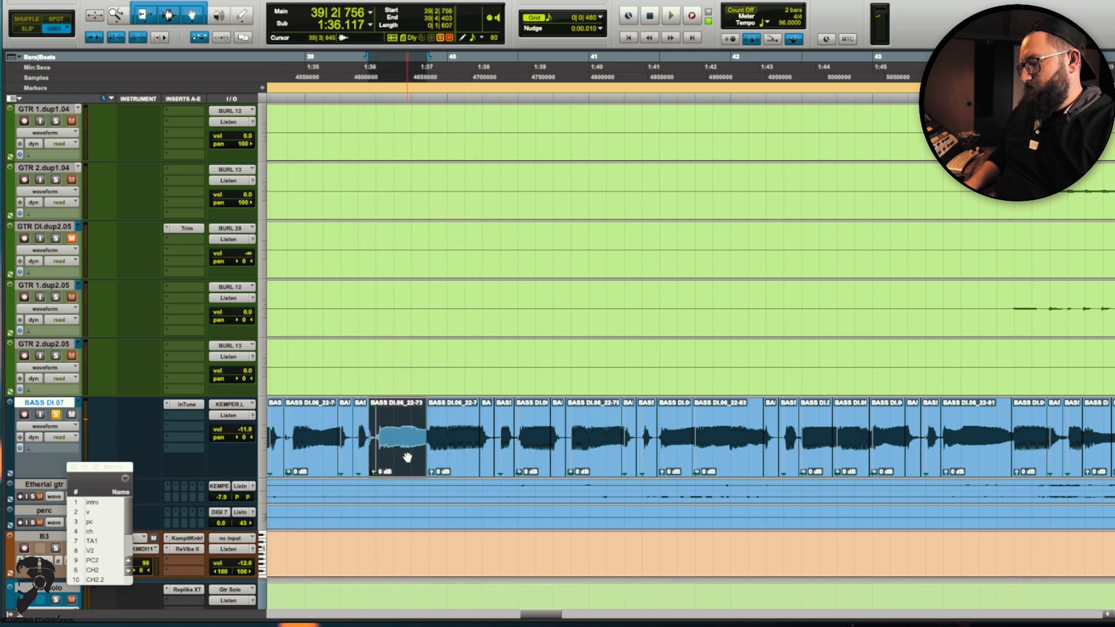
key("super+minus")
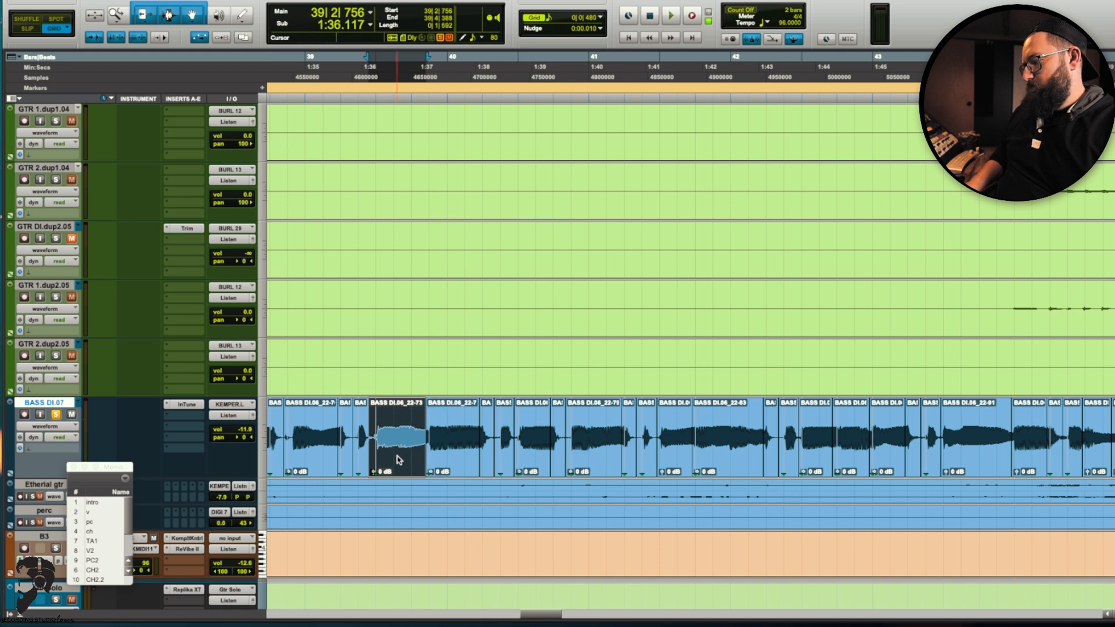
key("space")
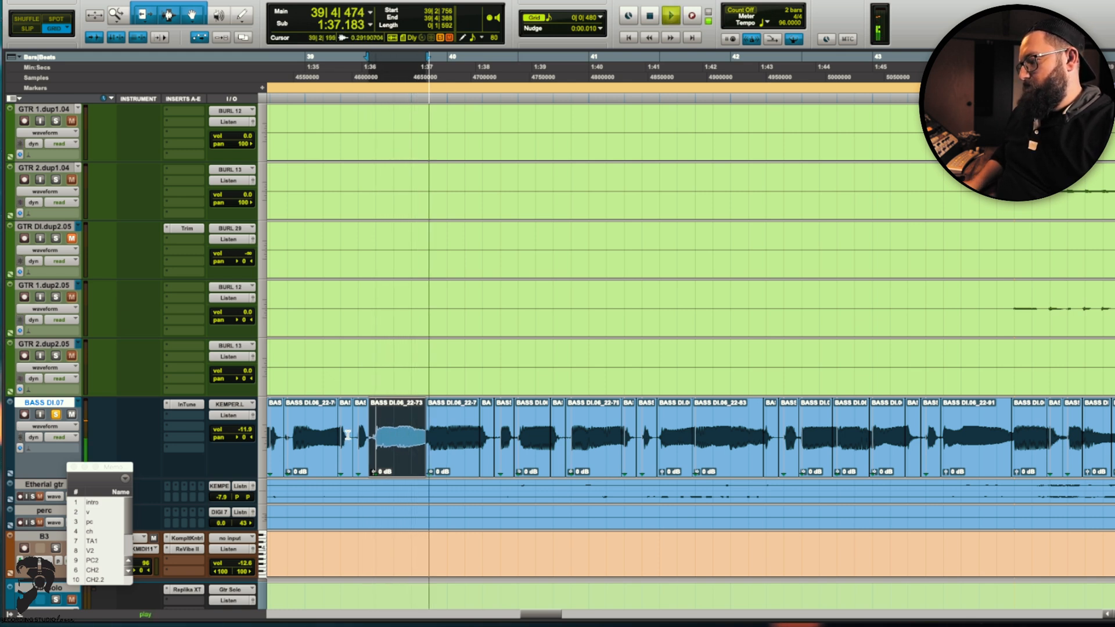
left_click(280, 353)
key("space")
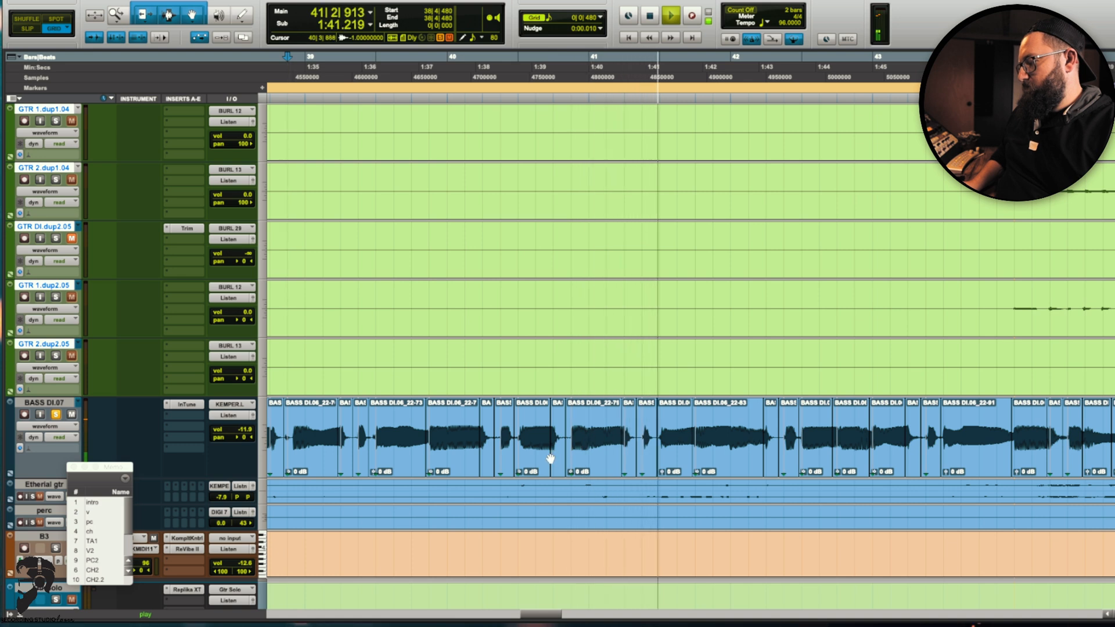
Step: Stop playback, enable Monophonic Elastic Audio on the BASS DI.06 track and switch the track to analysis view
key("space")
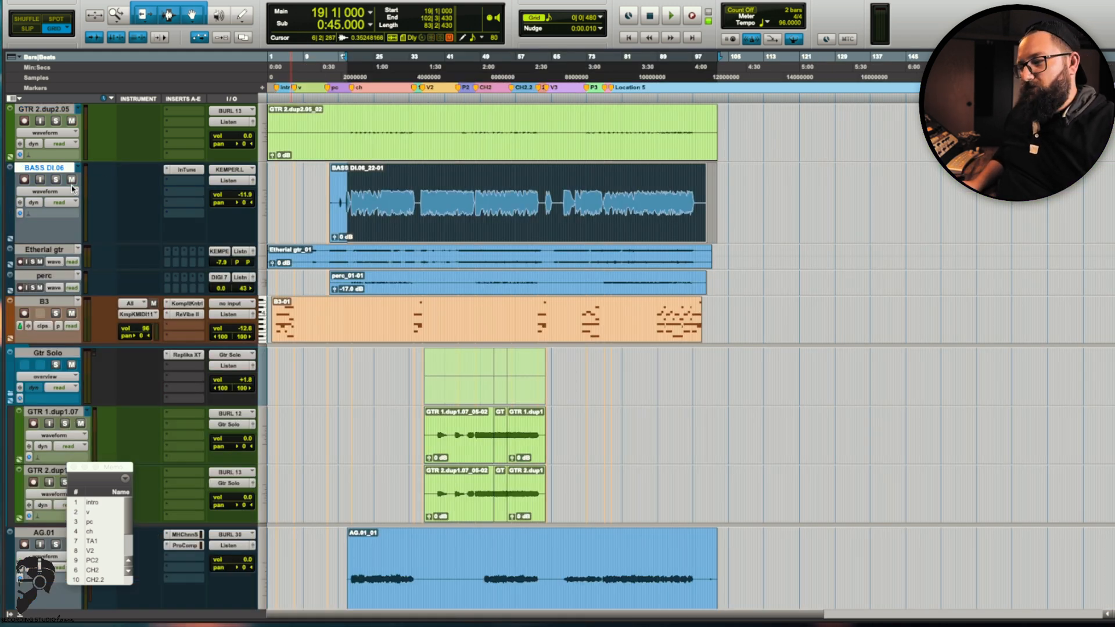
left_click(30, 215)
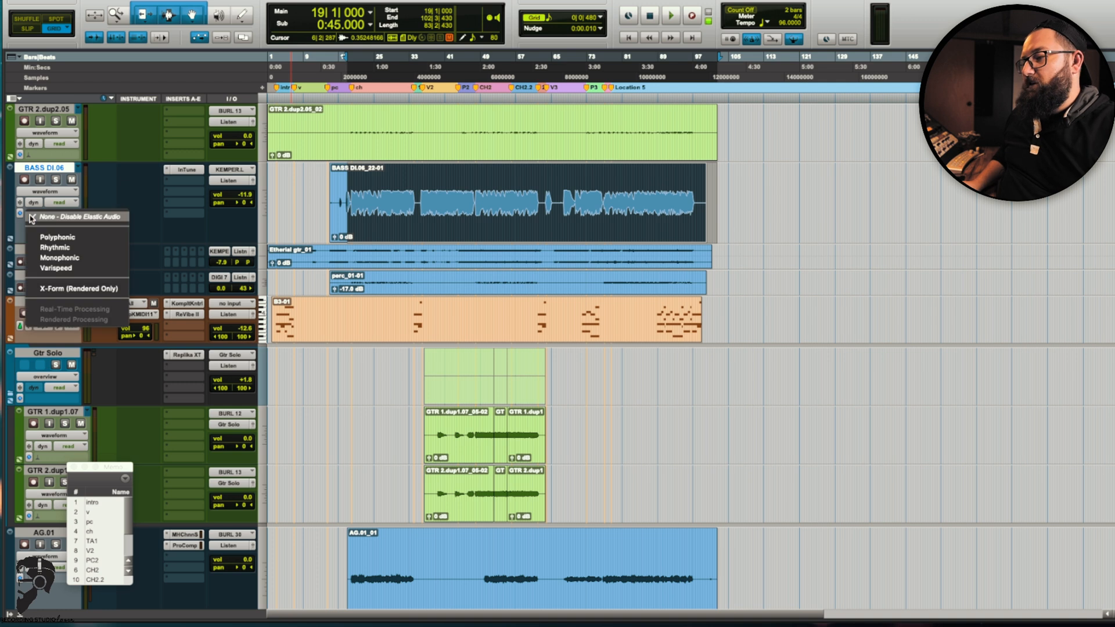
left_click(51, 259)
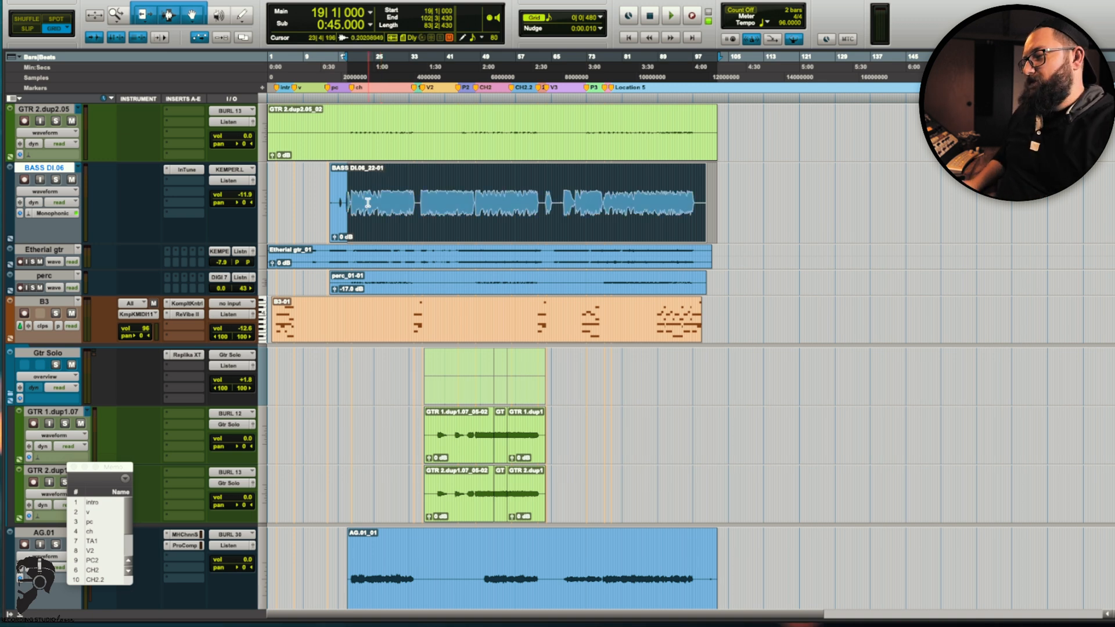
left_click(44, 193)
key("Escape")
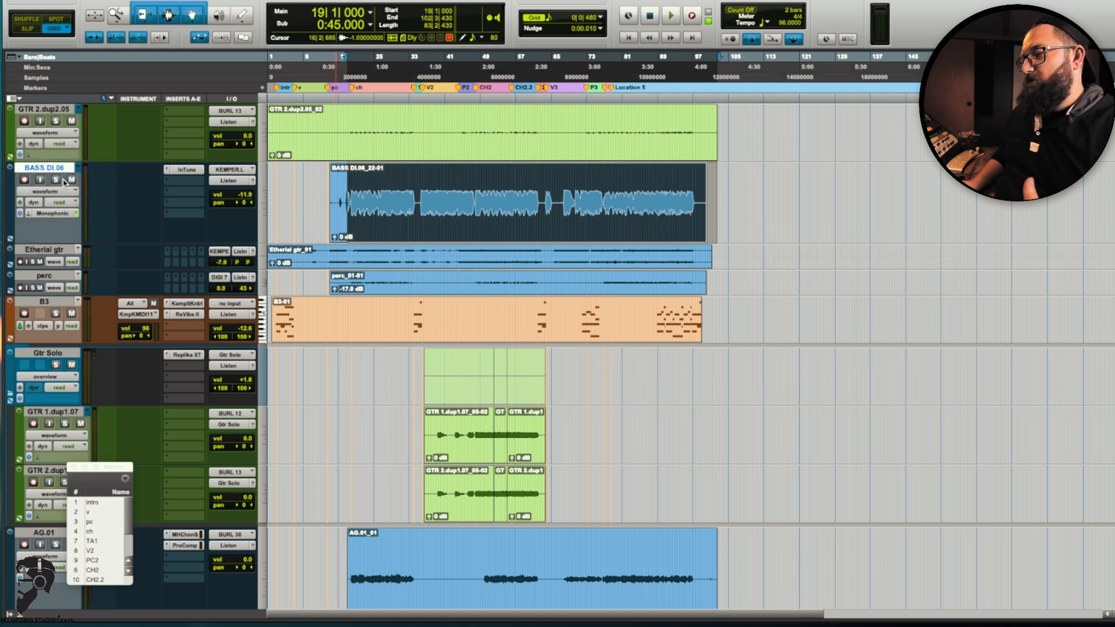
scroll(451, 195, "up", 5)
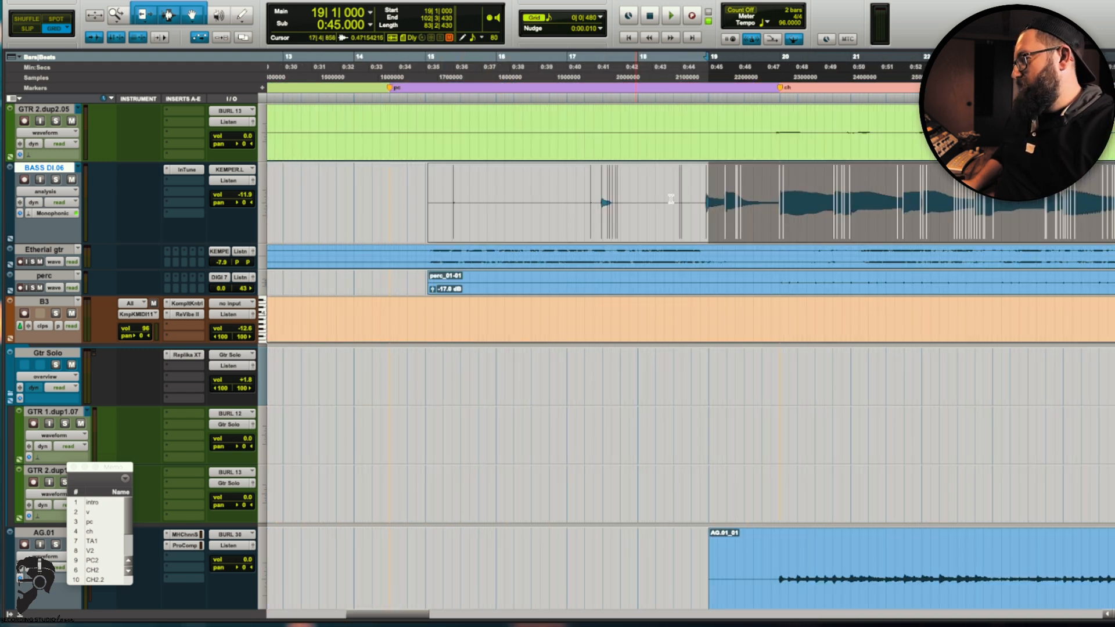
scroll(674, 194, "right", 5)
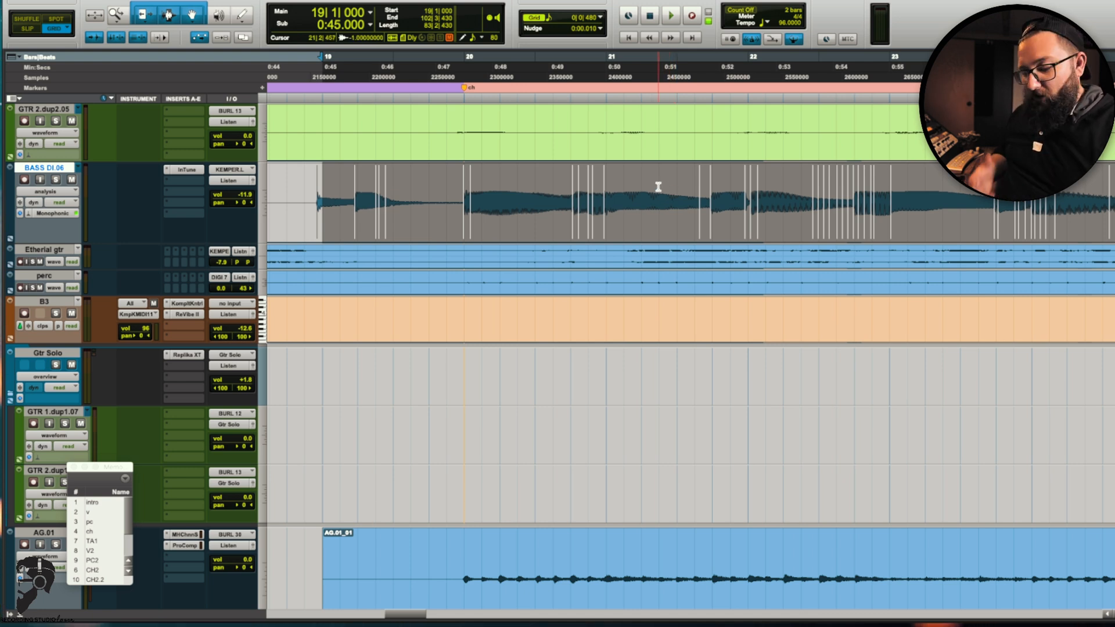
Step: Quantize the selected bass clip's Elastic Audio events to a 1/8 note grid at 97% strength
key("alt+0")
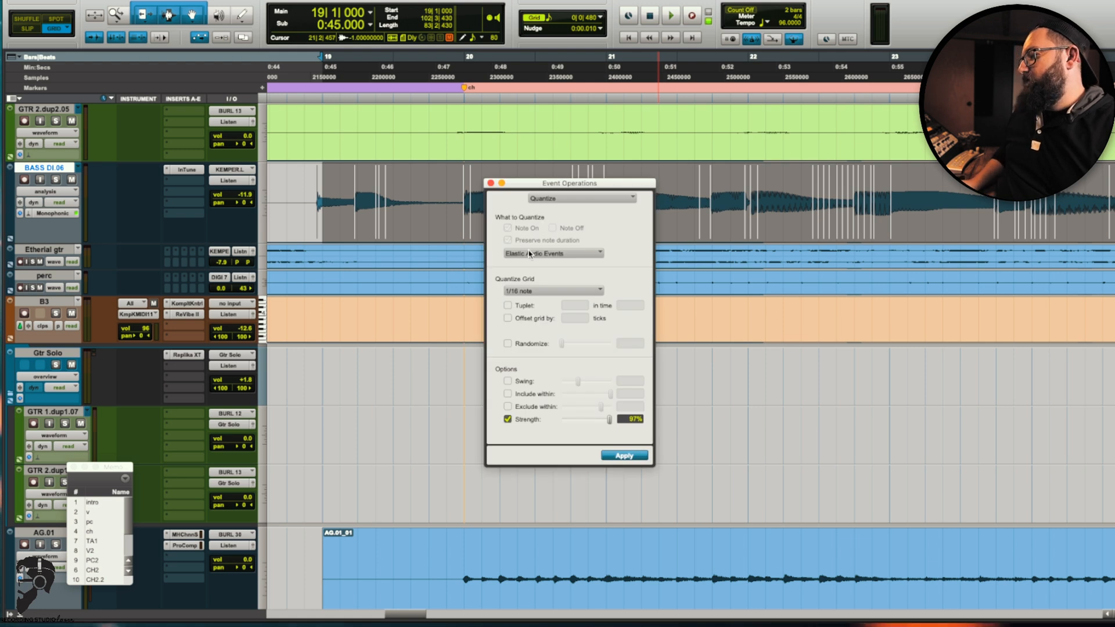
left_click_drag(559, 194, 573, 334)
left_click(533, 432)
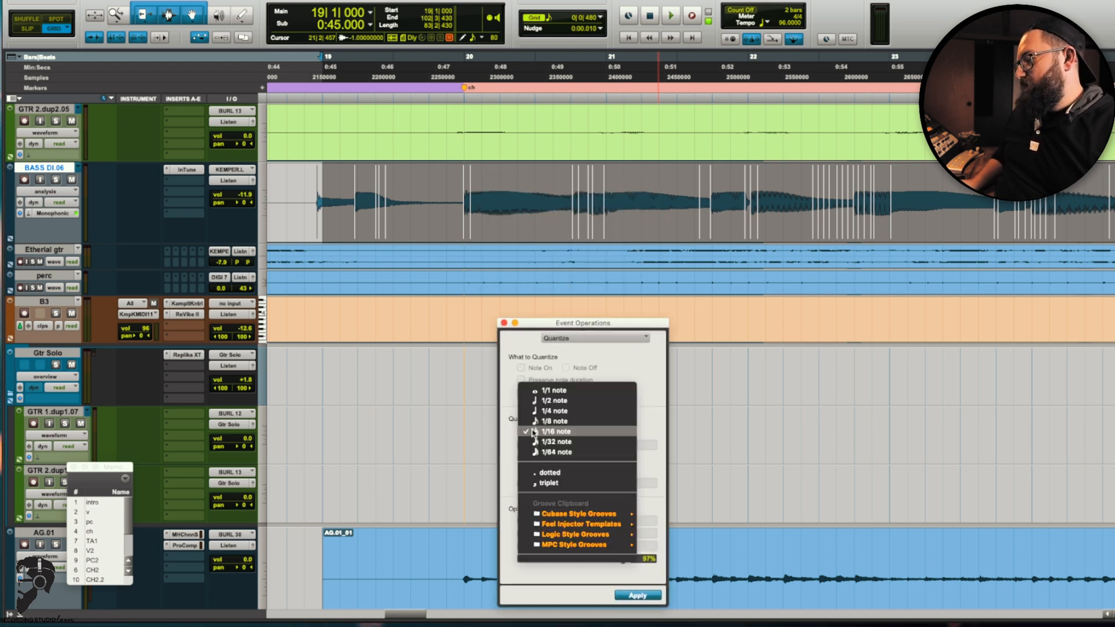
left_click(561, 421)
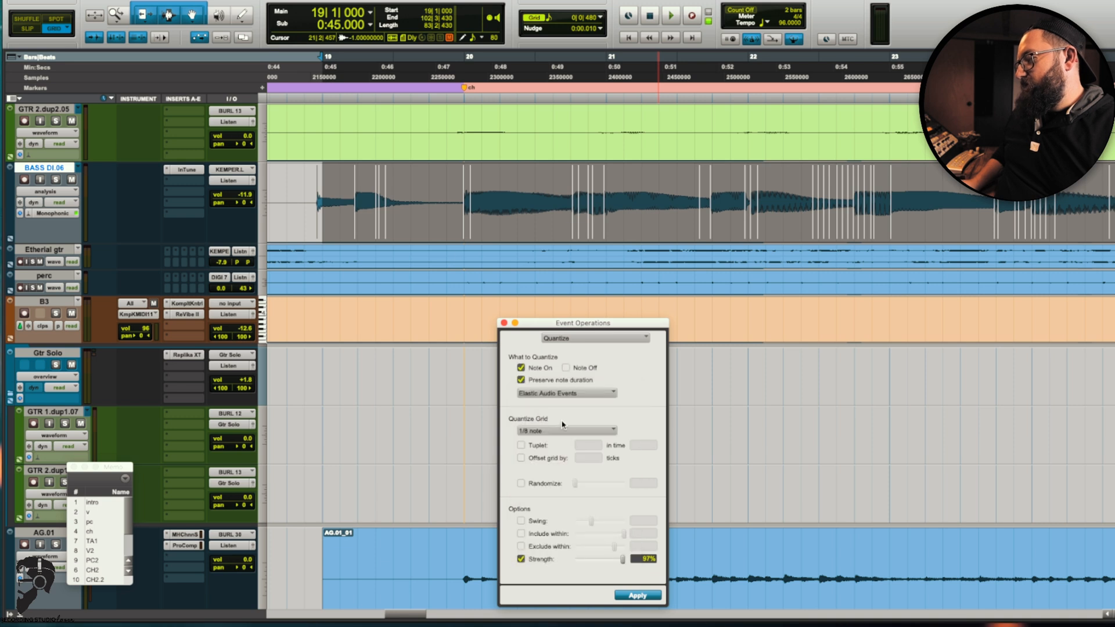
left_click(637, 596)
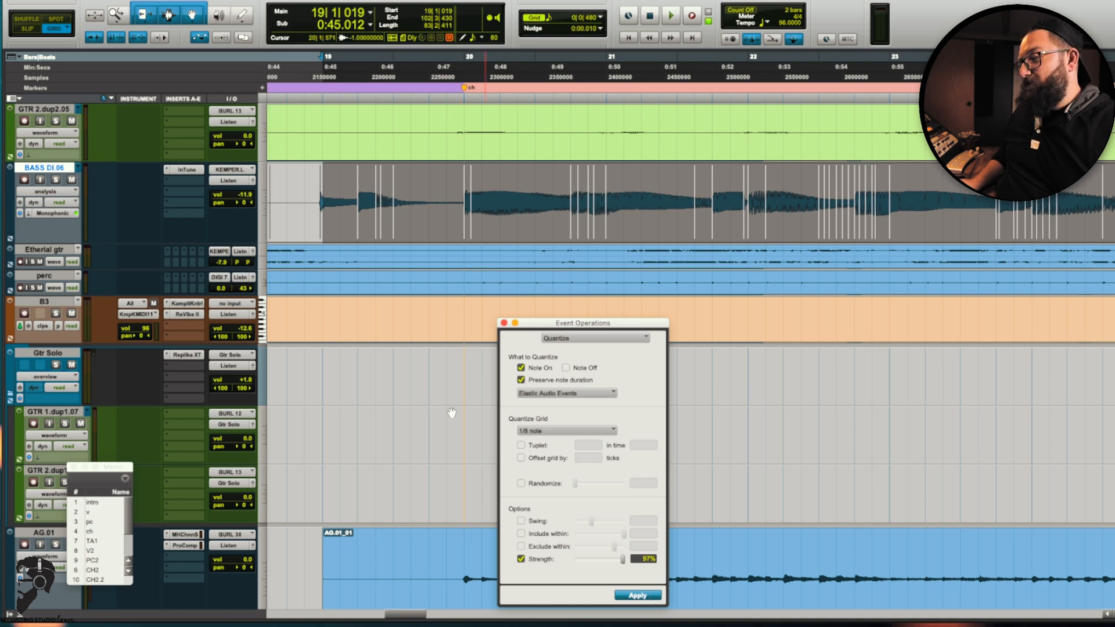
Step: Play from 18|4|000 and solo BASS DI.06 to listen to the quantized bass
left_click(289, 197)
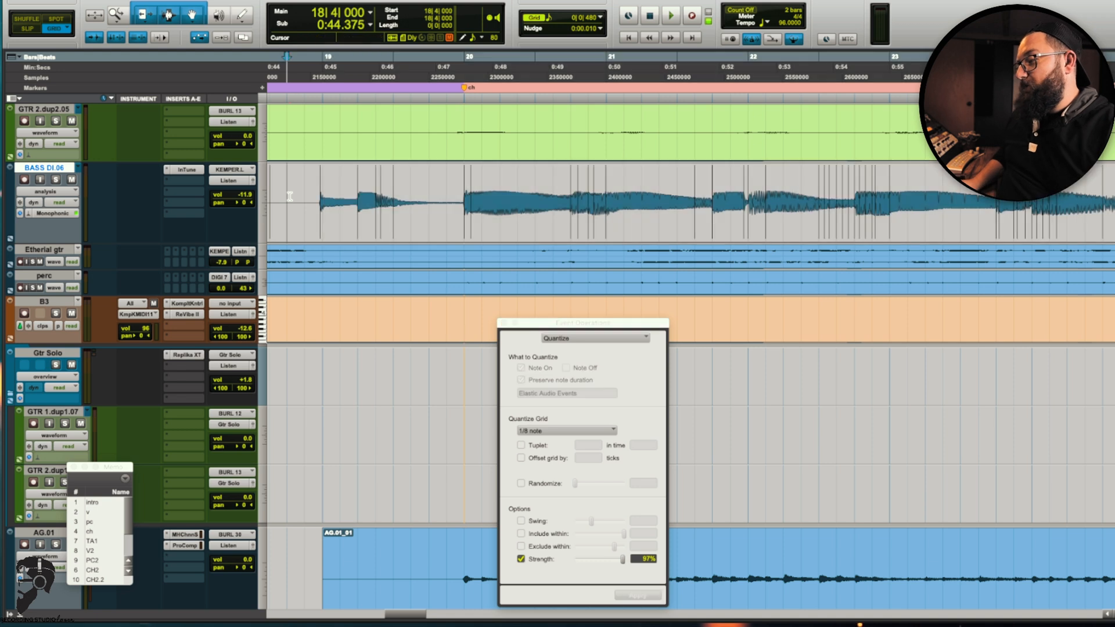
key("space")
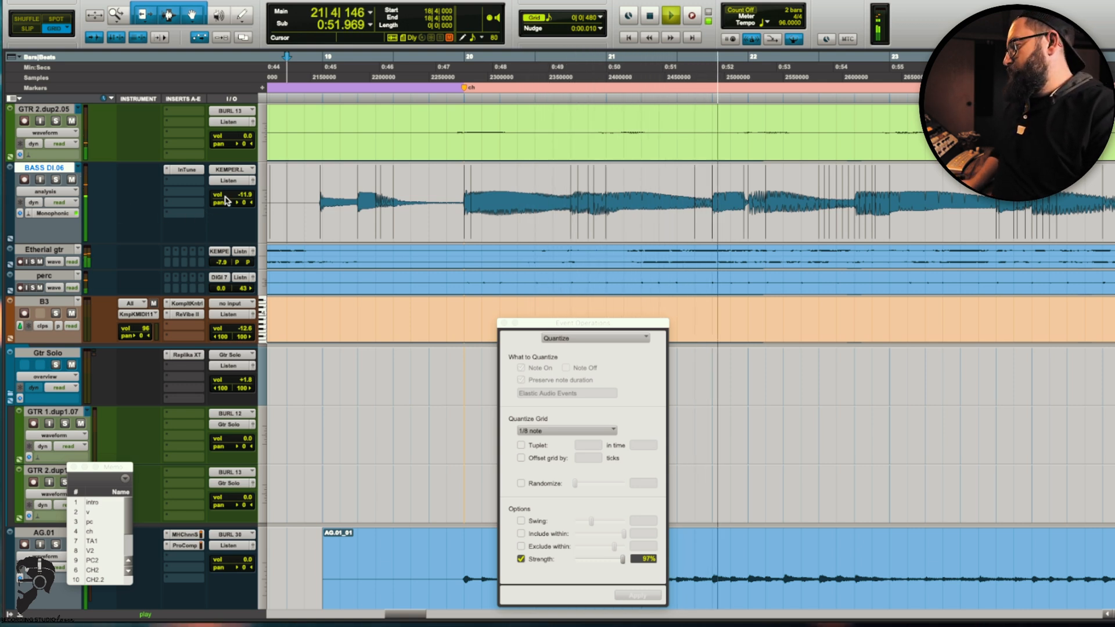
left_click(56, 180)
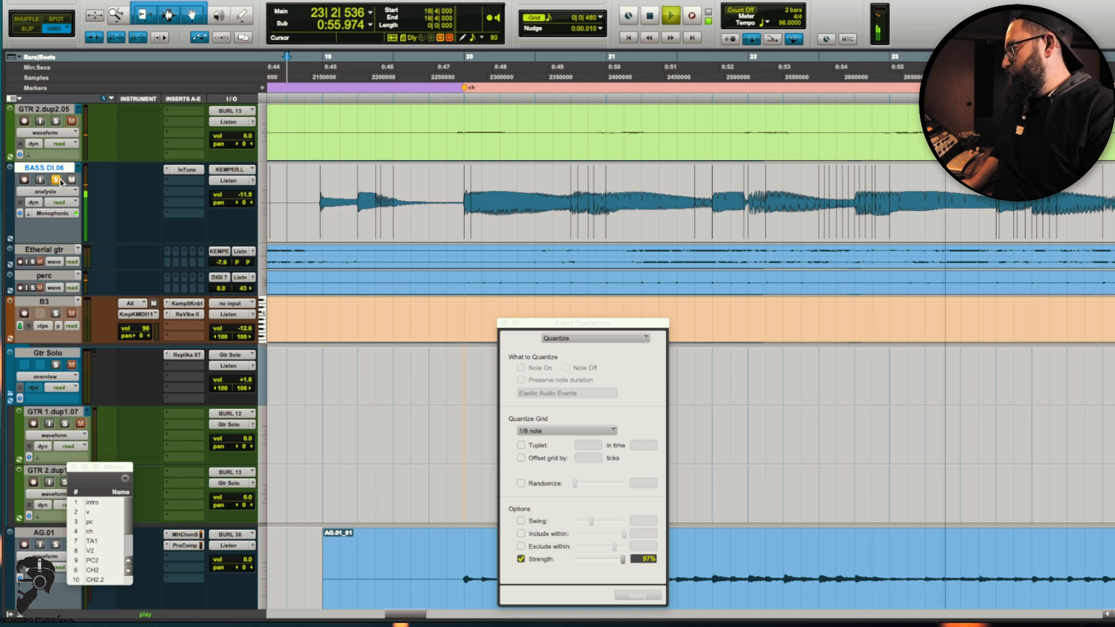
key("r")
key("r")
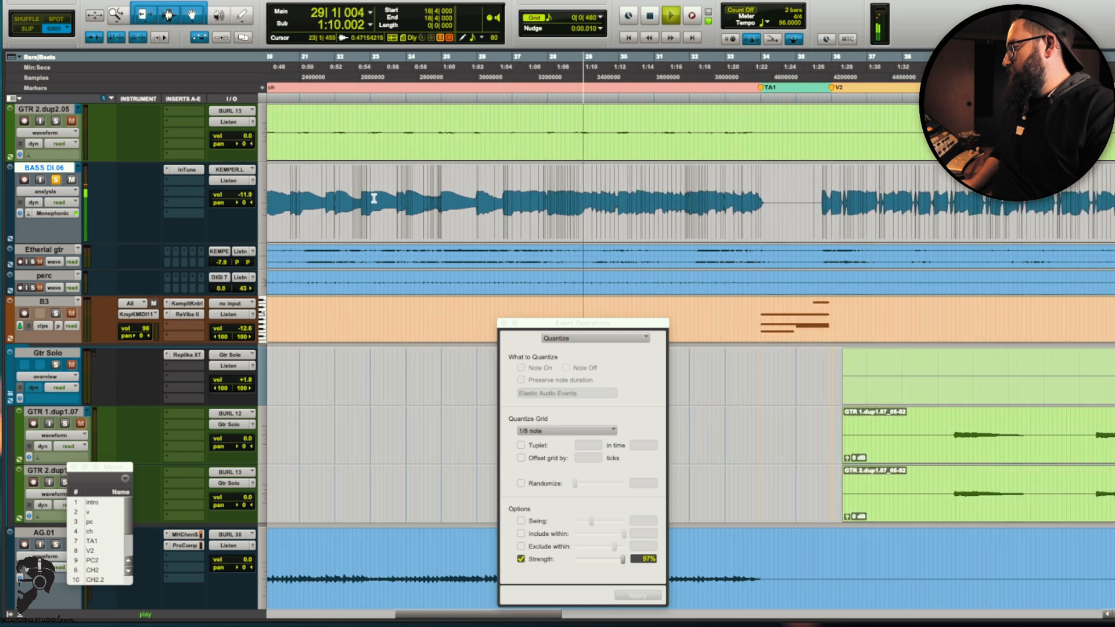
key("space")
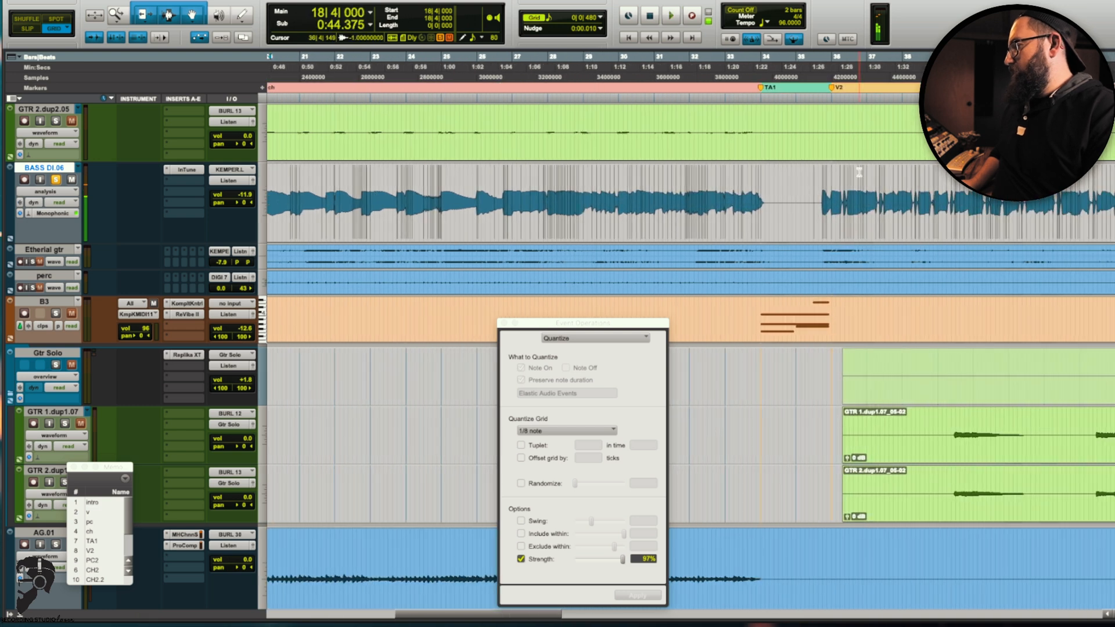
Step: Play the soloed bass from 35|3|480 to hear the notes leading into V2
left_click(818, 127)
key("space")
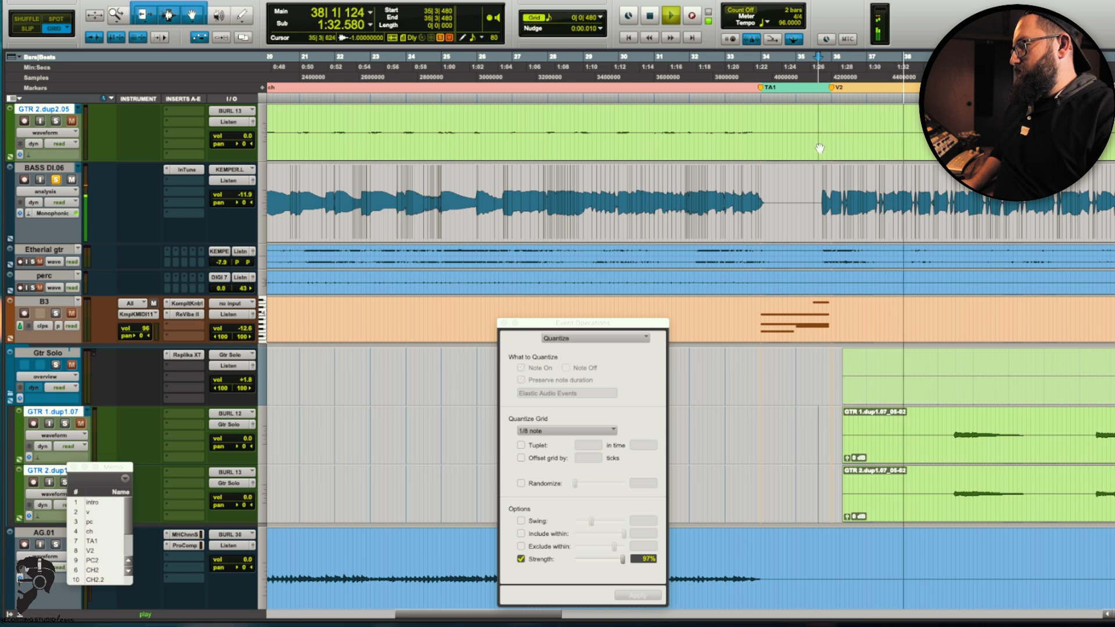
key("space")
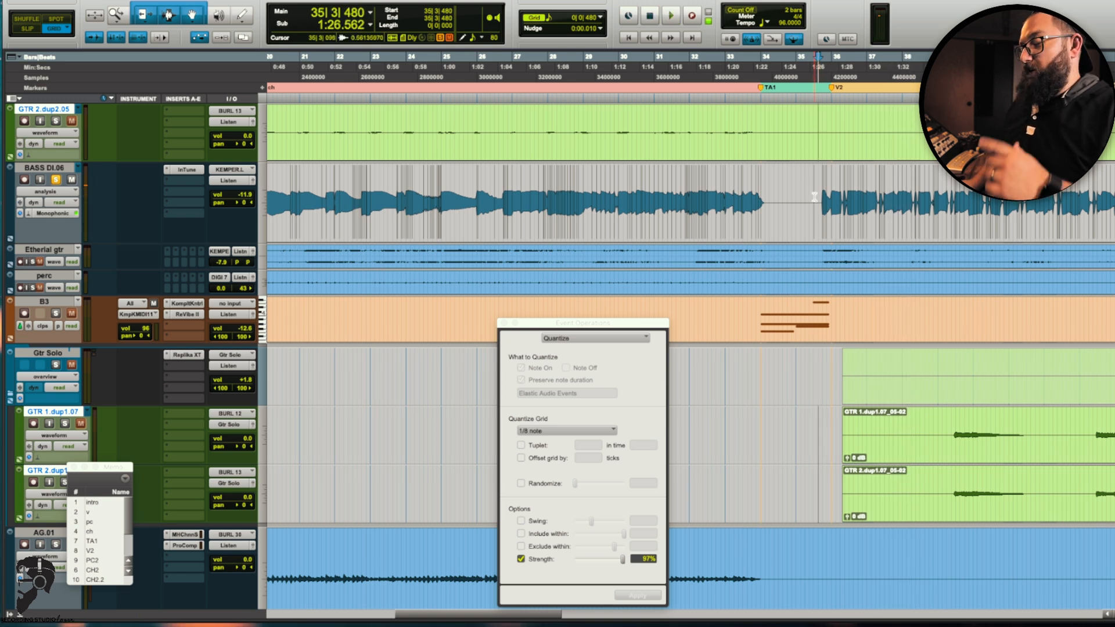
Step: Change the Elastic Audio algorithm of BASS DI.06 to X-Form (Rendered Only) and check the rendering in the Task Manager
left_click(44, 215)
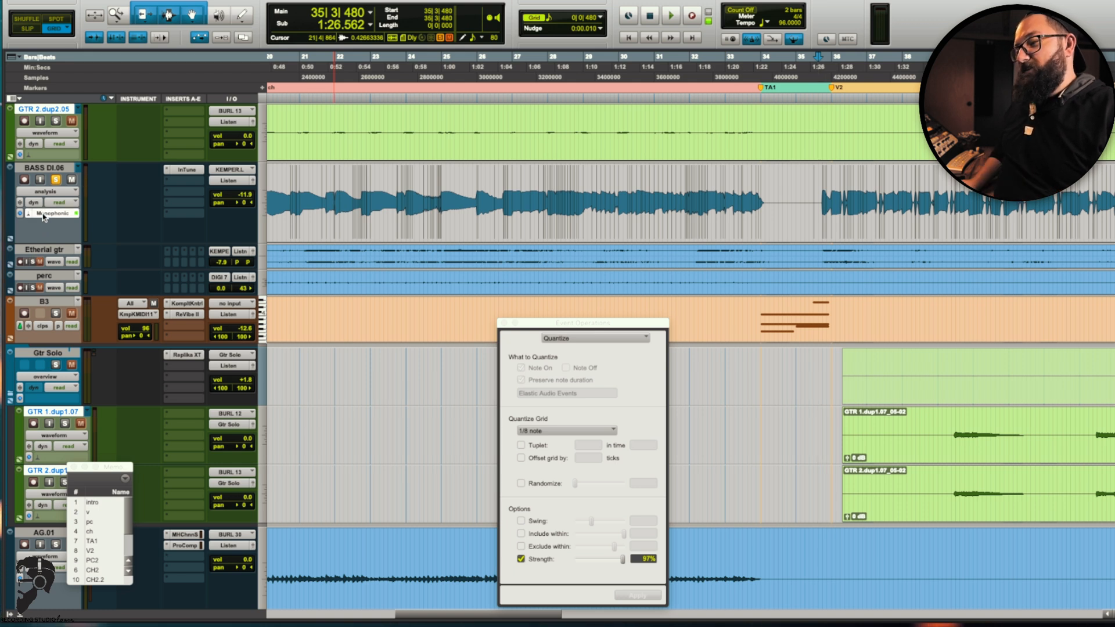
left_click(34, 216)
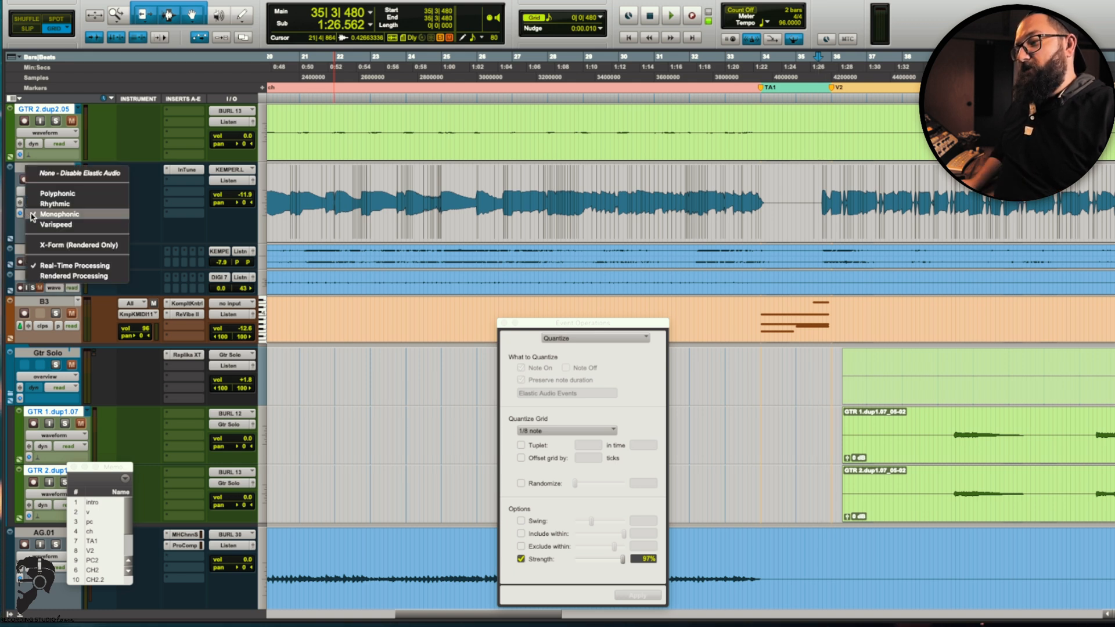
left_click(55, 249)
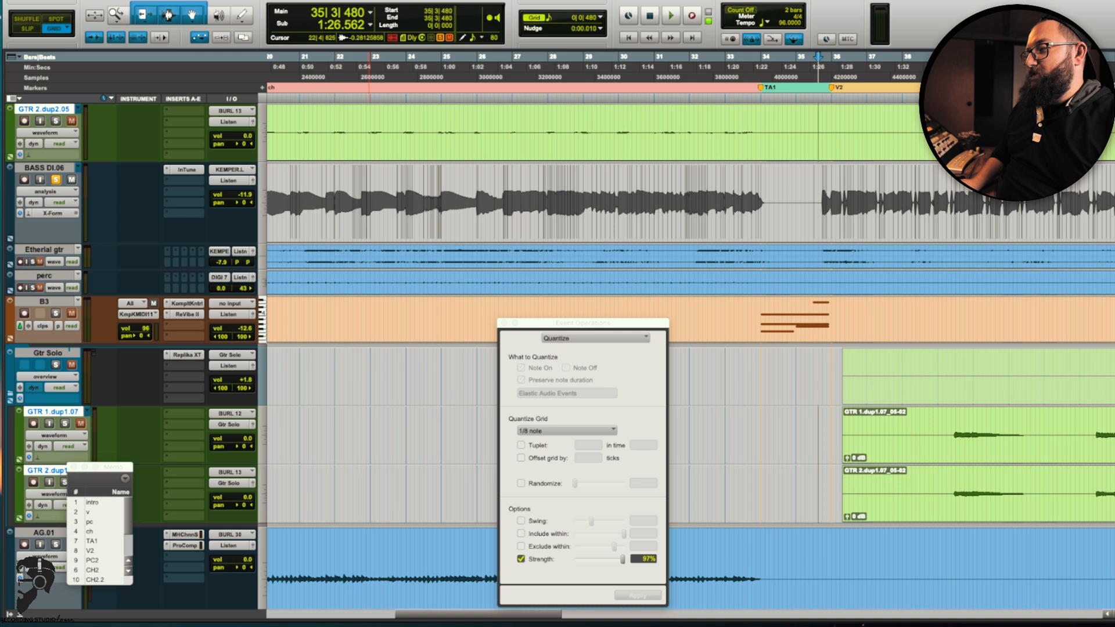
left_click(402, 0)
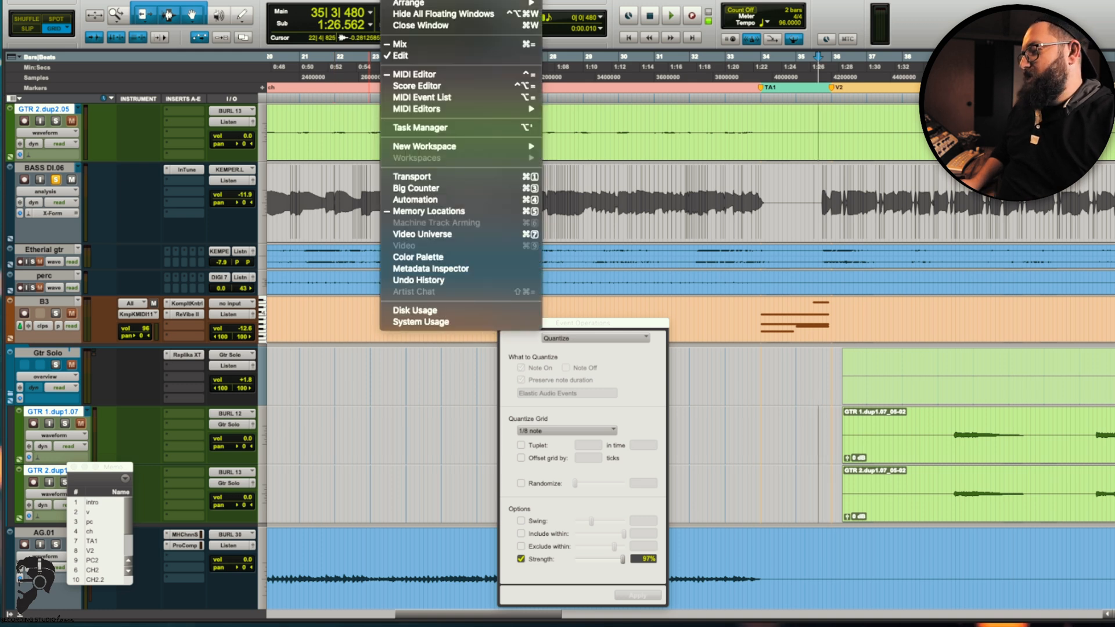
left_click(420, 128)
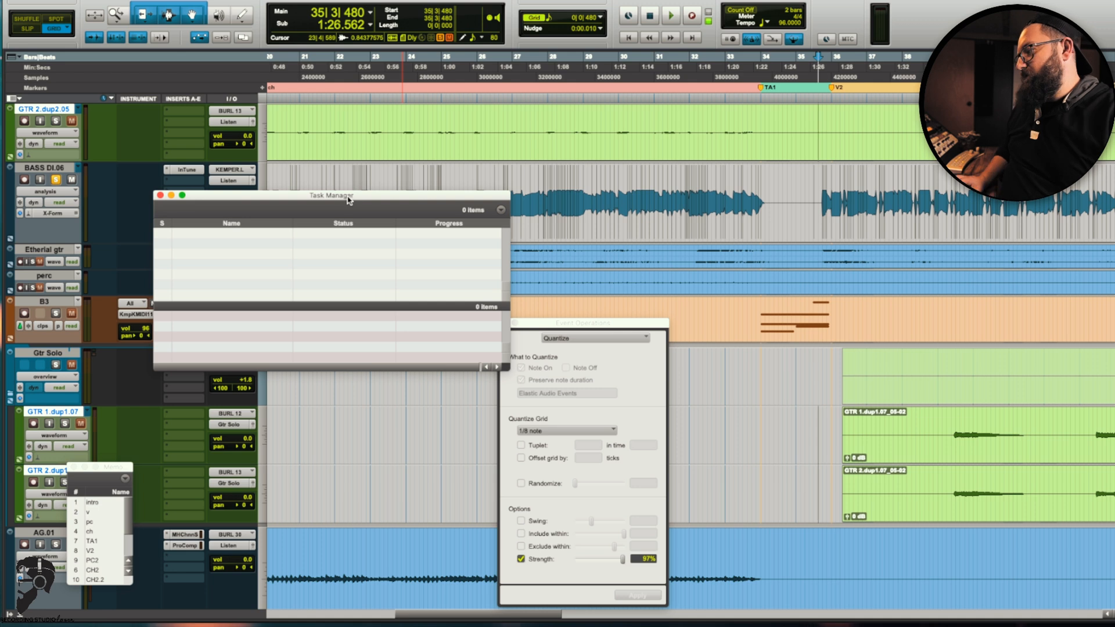
left_click(160, 195)
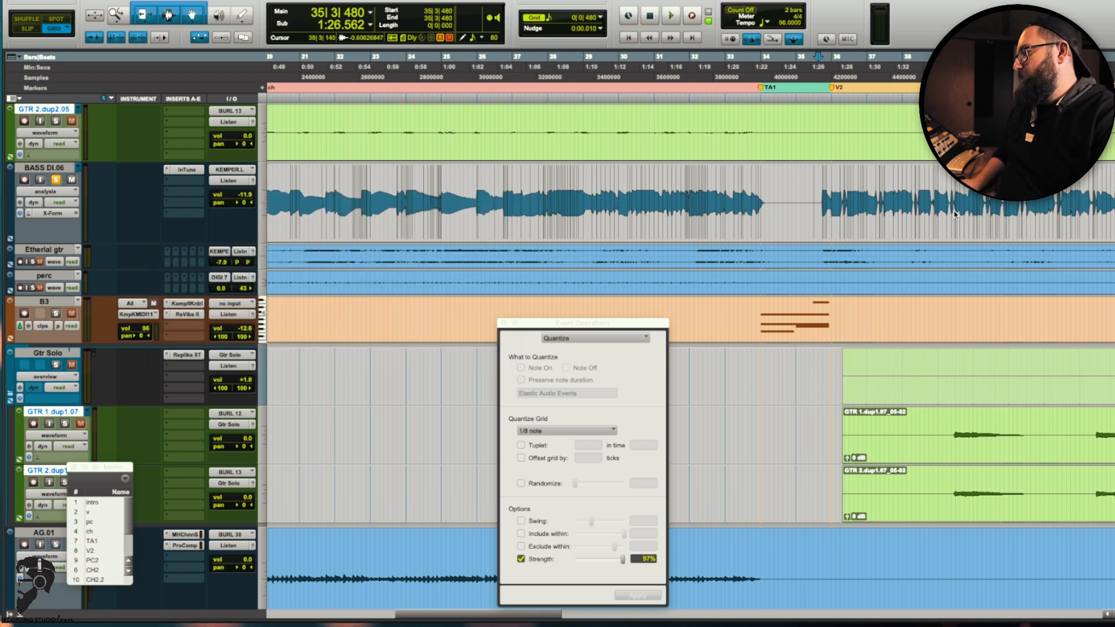
Step: Play the soloed X-Form bass from 35|3|000, stop playback and close the Event Operations window
left_click(814, 190)
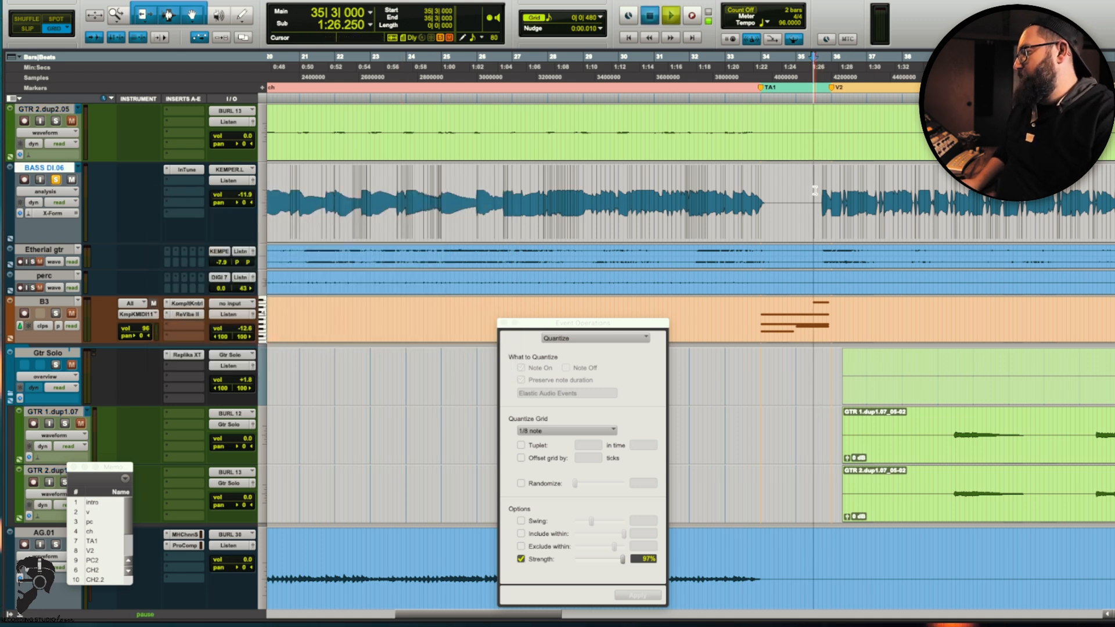
key("space")
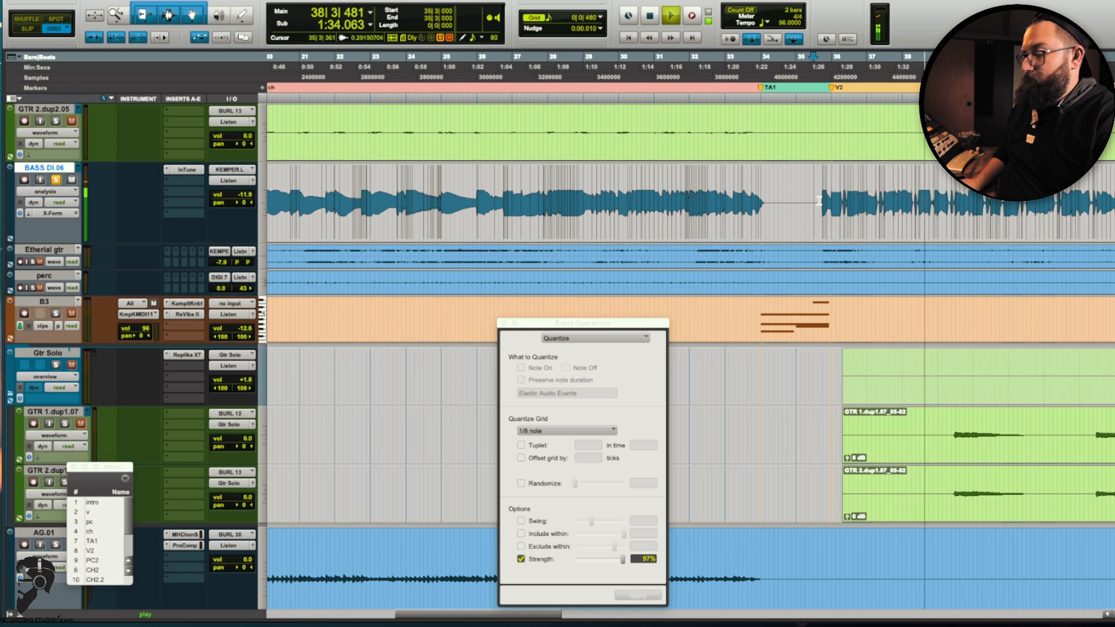
key("space")
left_click(504, 323)
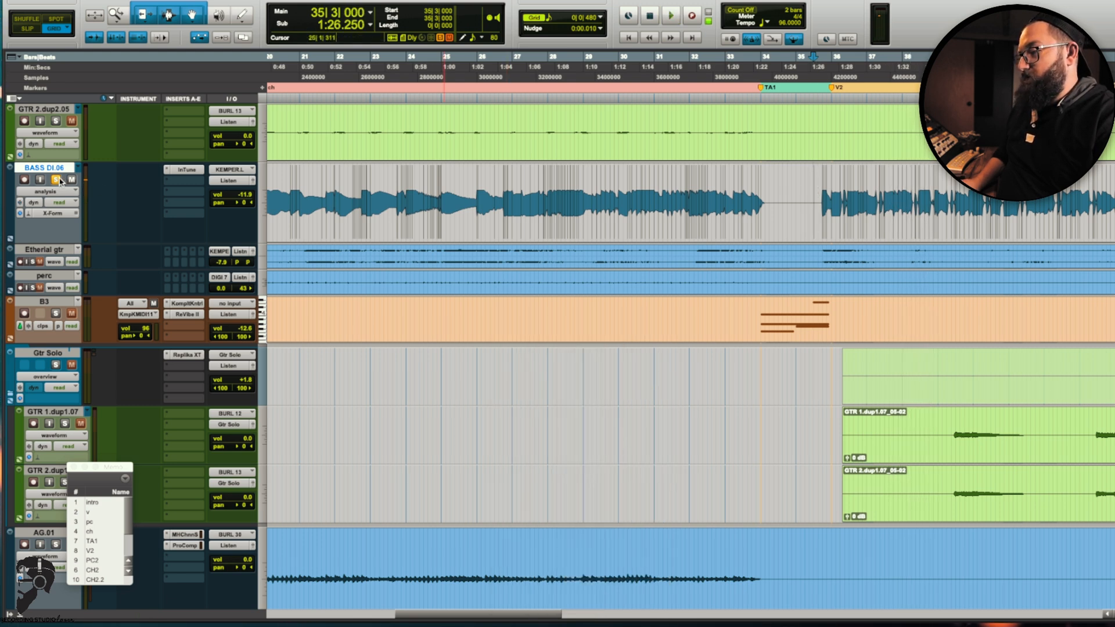
Step: Unsolo BASS DI.06, listen to the bass in the full mix from 35|3|000 and close the Task Manager
left_click(57, 180)
key("space")
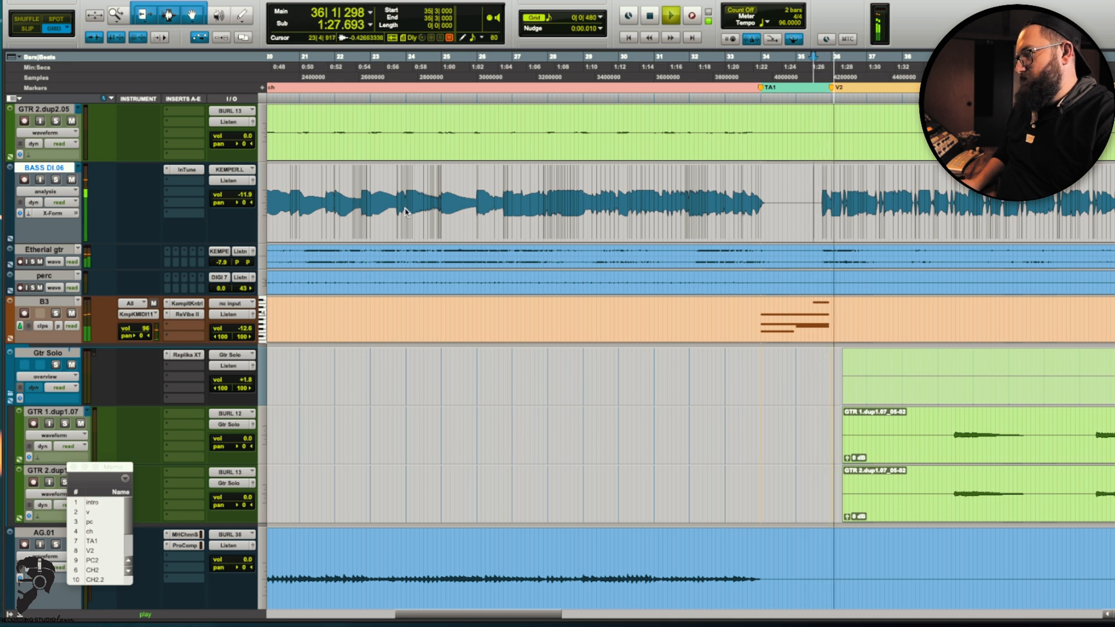
scroll(500, 256, "down", 5)
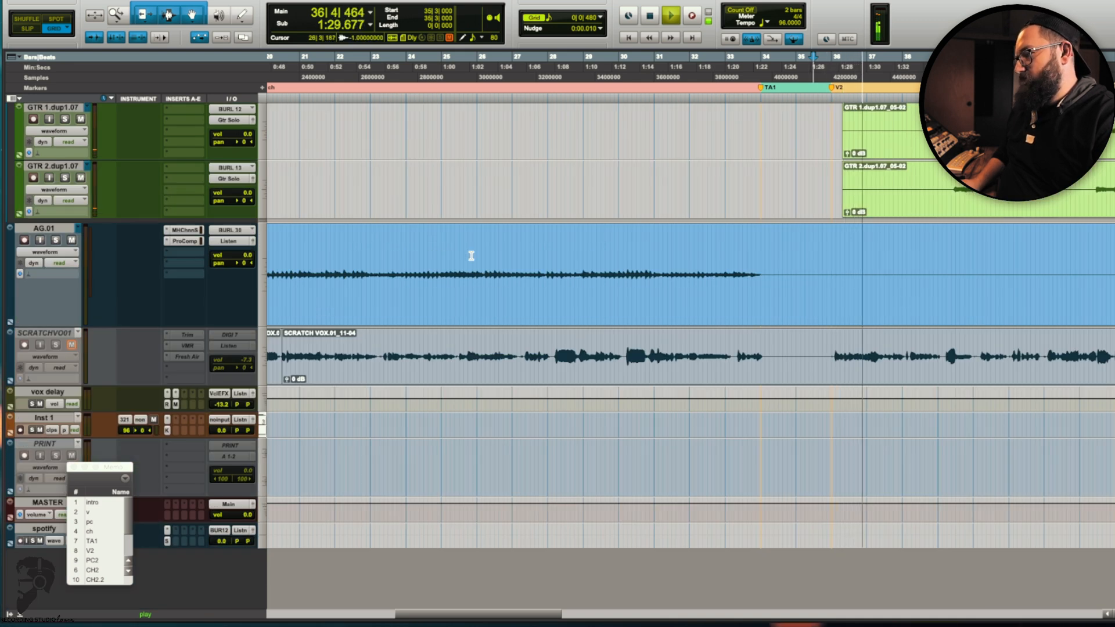
scroll(221, 259, "up", 10)
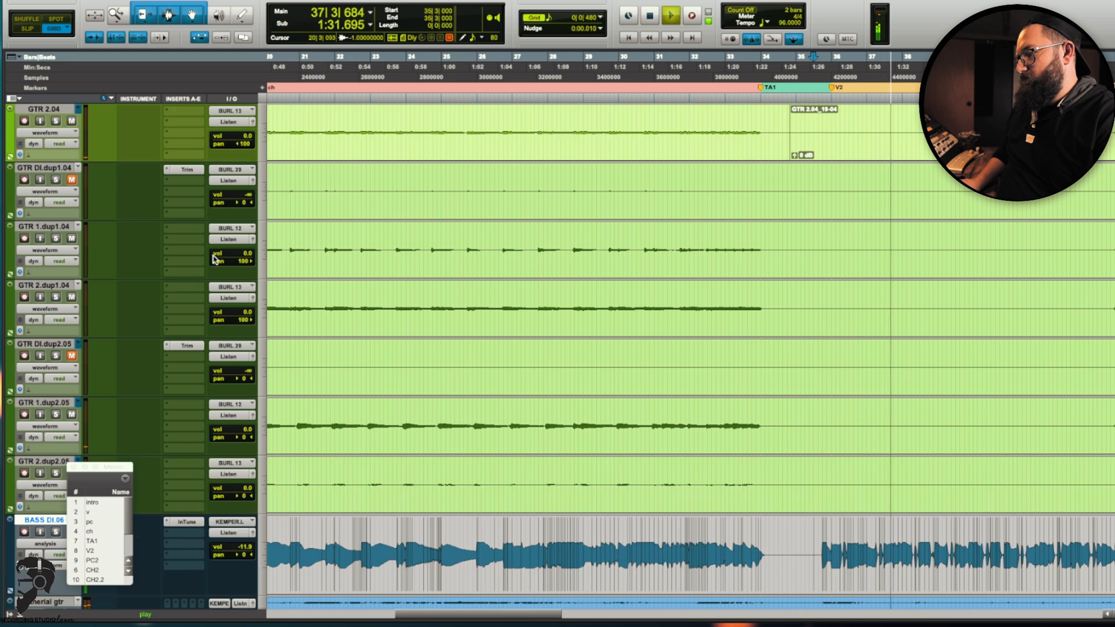
scroll(214, 259, "down", 7)
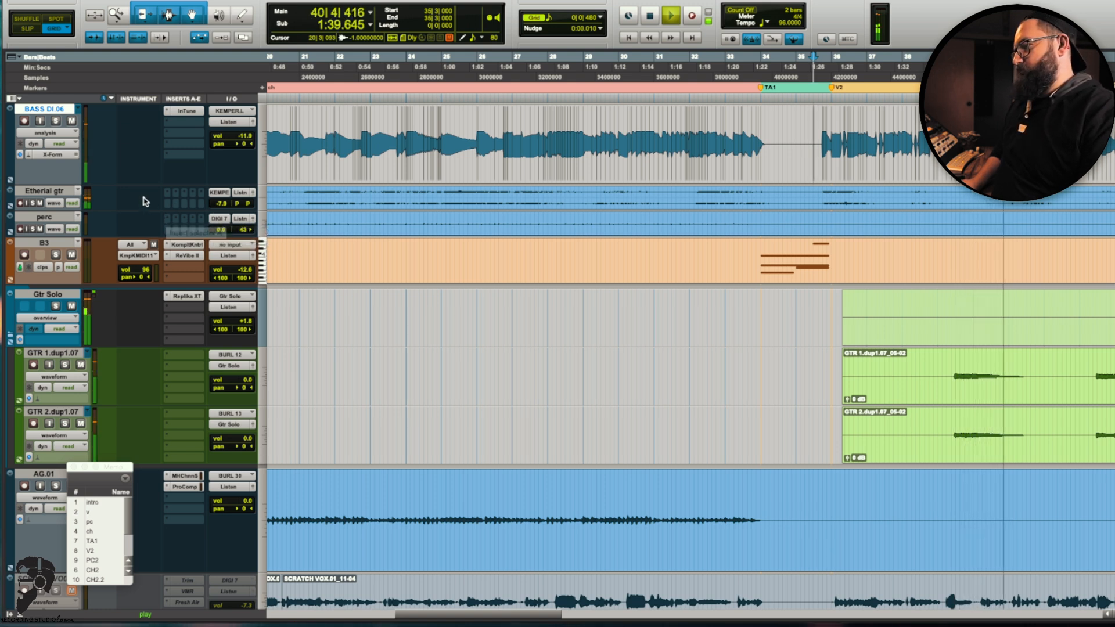
key("space")
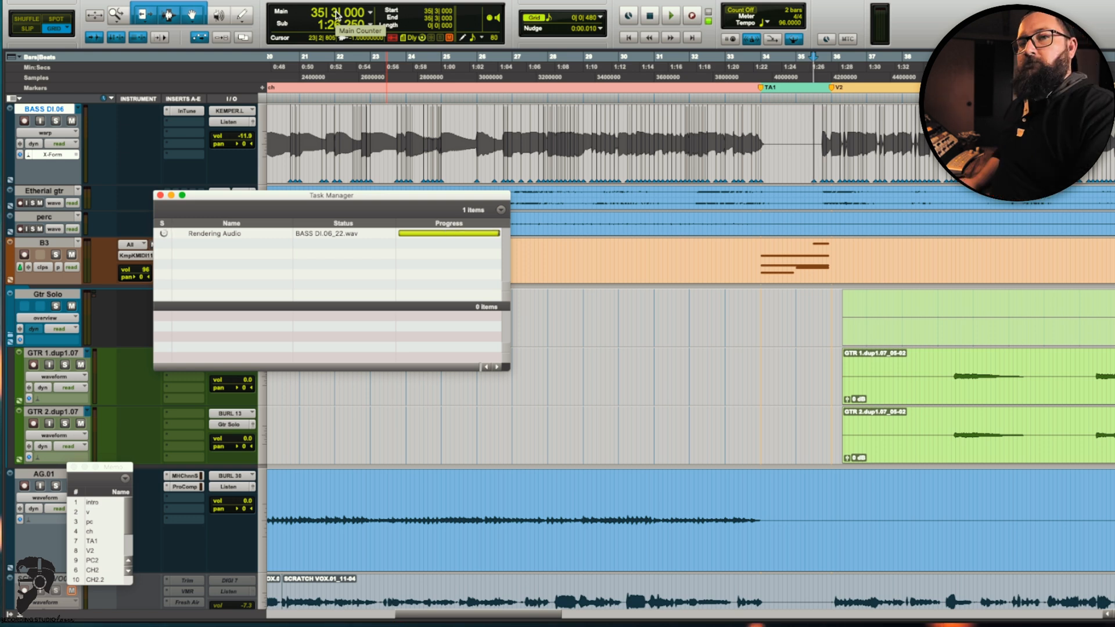
key("space")
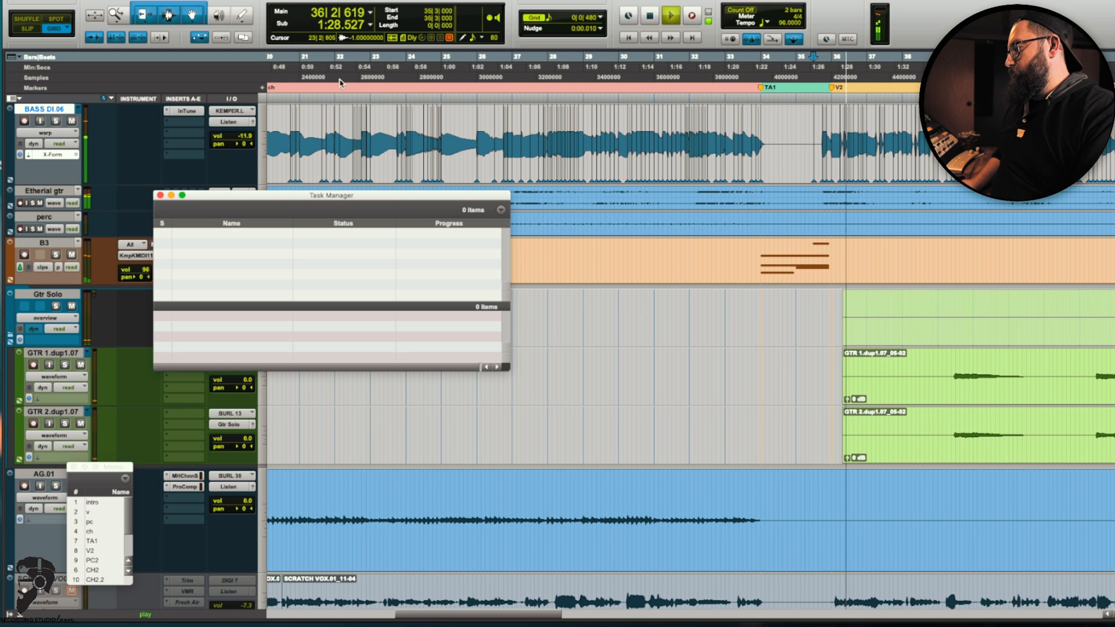
left_click(161, 197)
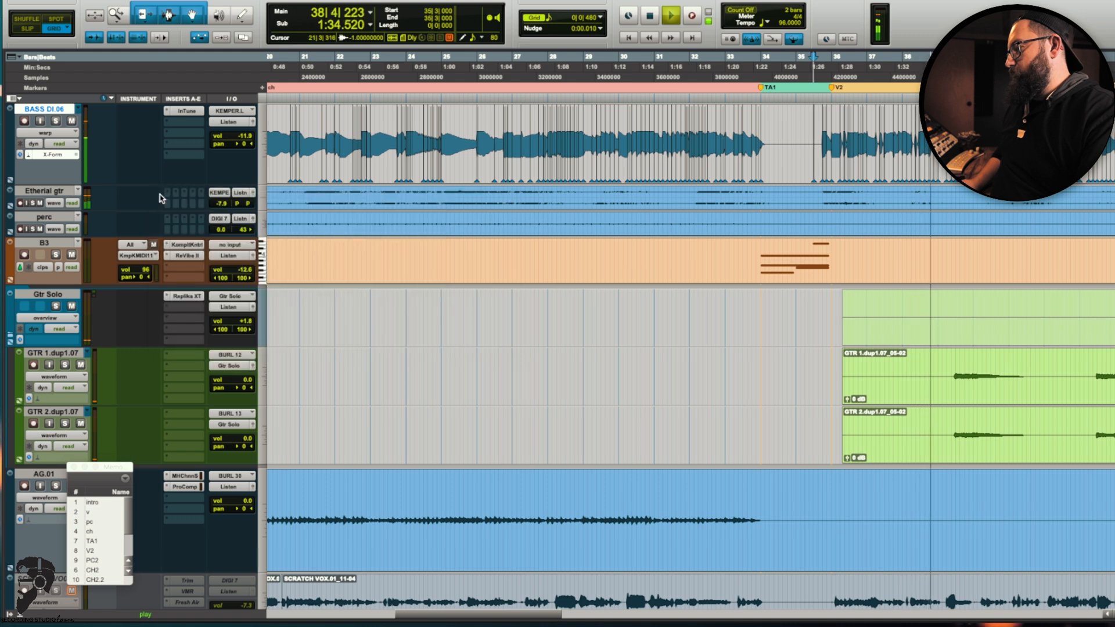
Step: Stop playback, select the acoustic guitar clip on AG.01, enable Polyphonic Elastic Audio and switch the track to analysis view
scroll(497, 372, "down", 5)
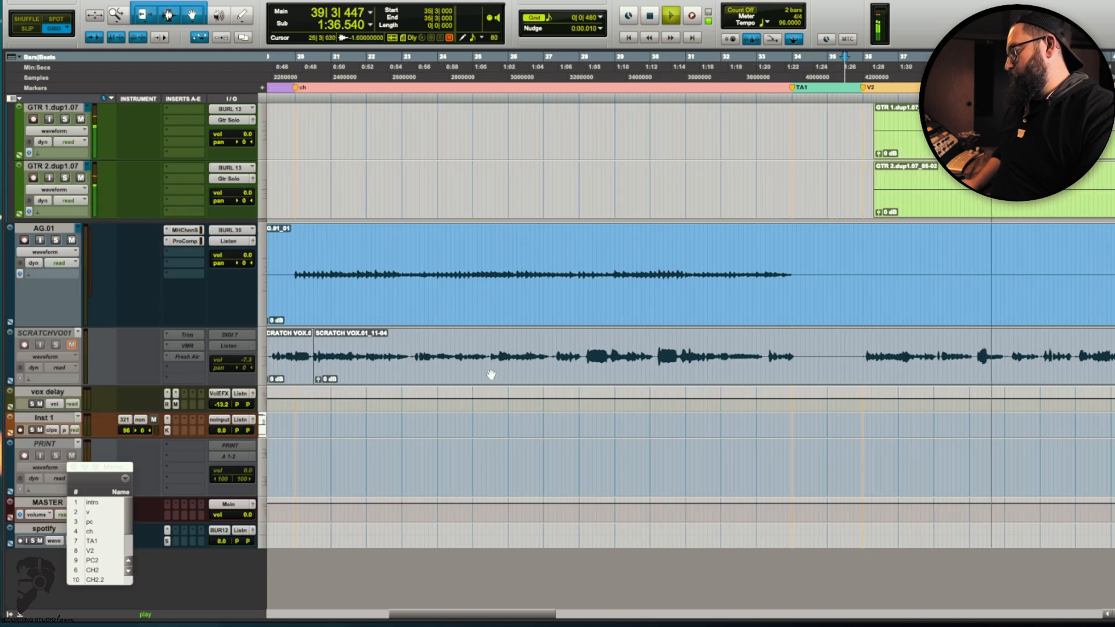
key("space")
left_click(416, 301)
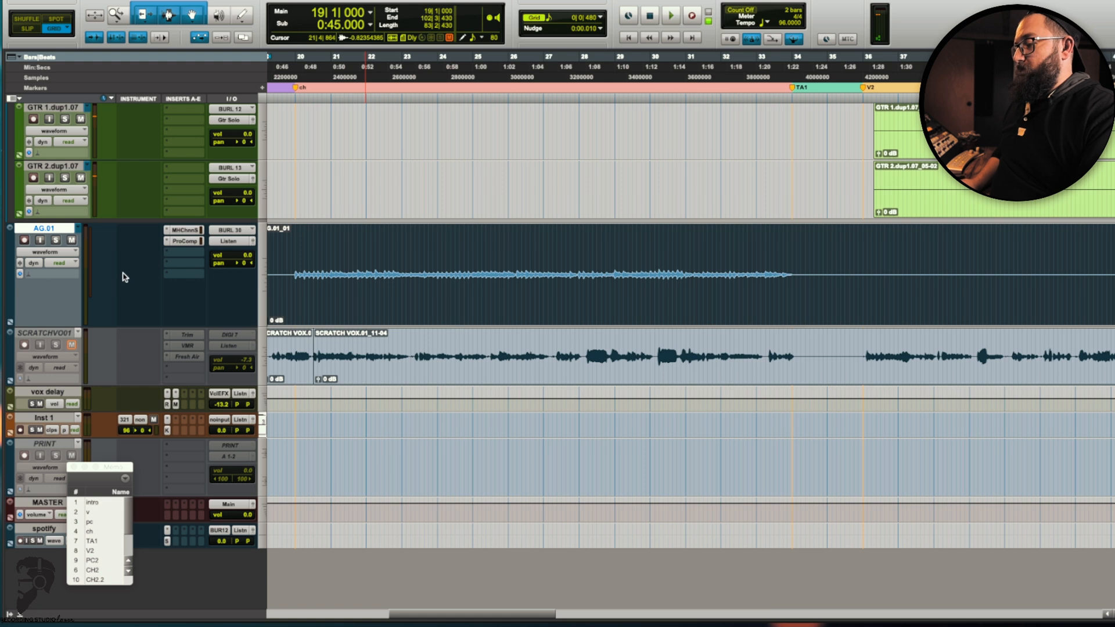
left_click(43, 274)
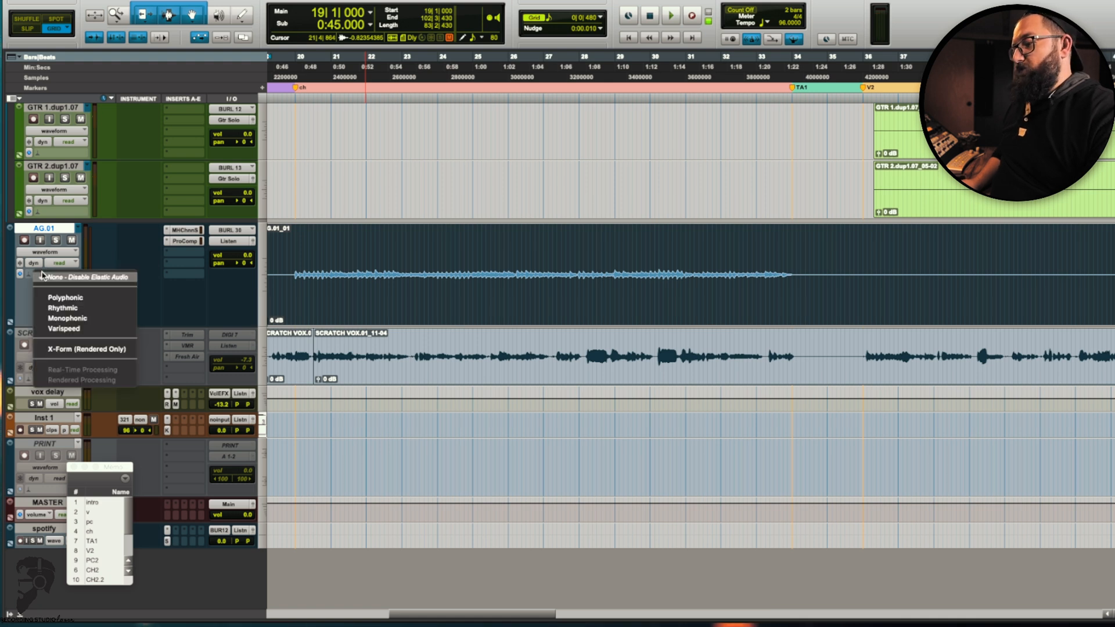
left_click(54, 299)
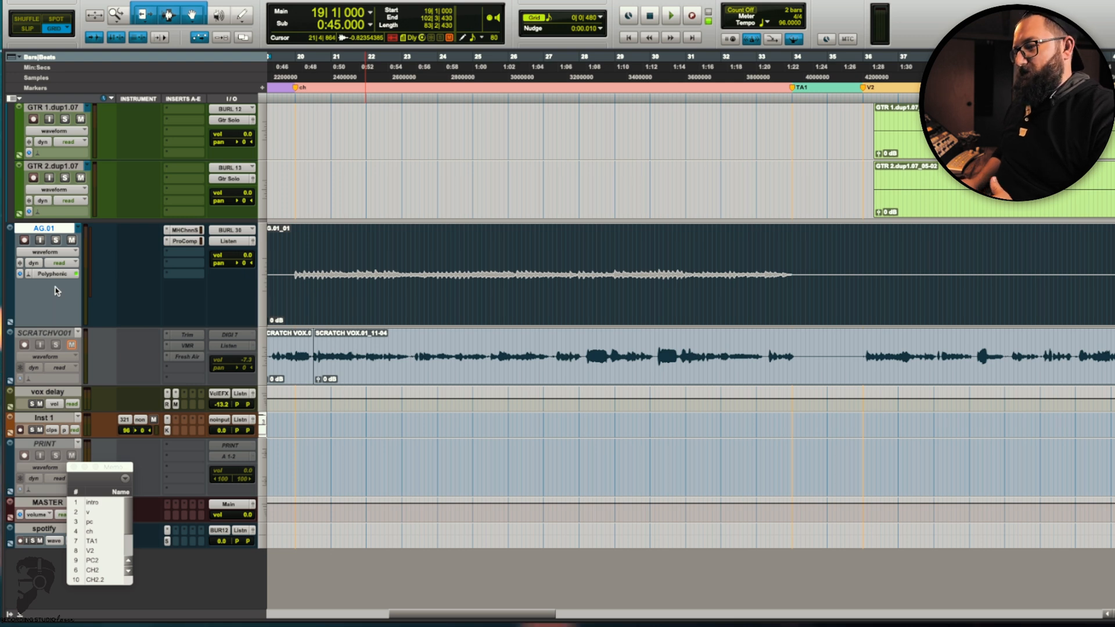
left_click(47, 252)
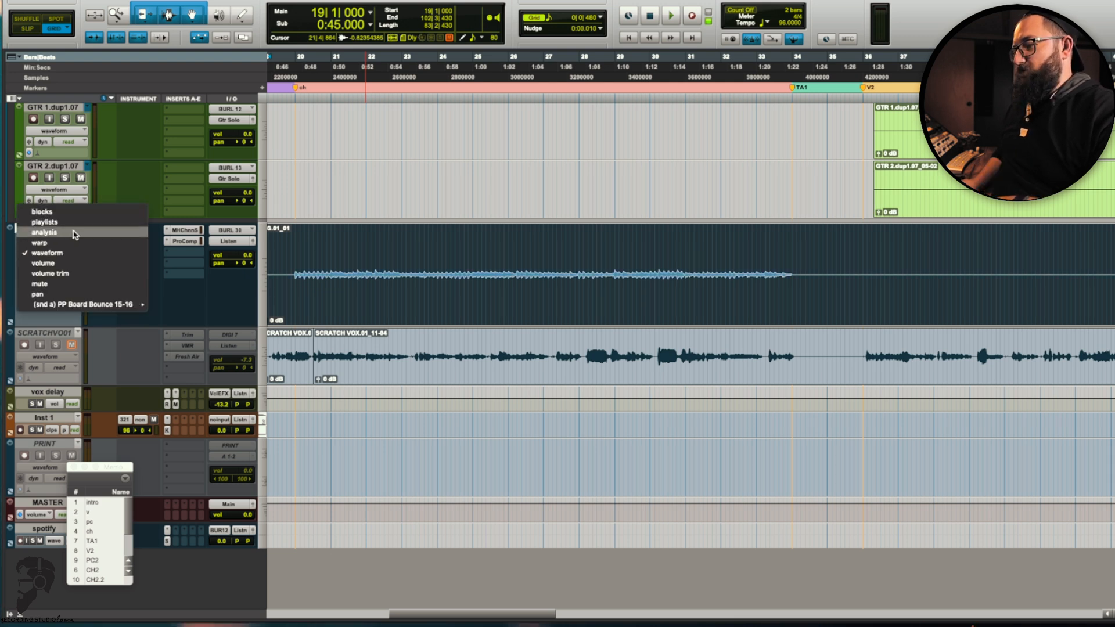
left_click(74, 233)
Step: Solo AG.01 and play the unquantized acoustic guitar from 19|1|000 into the chorus, with its transients shown close up
key("t")
key("t")
key("t")
key("space")
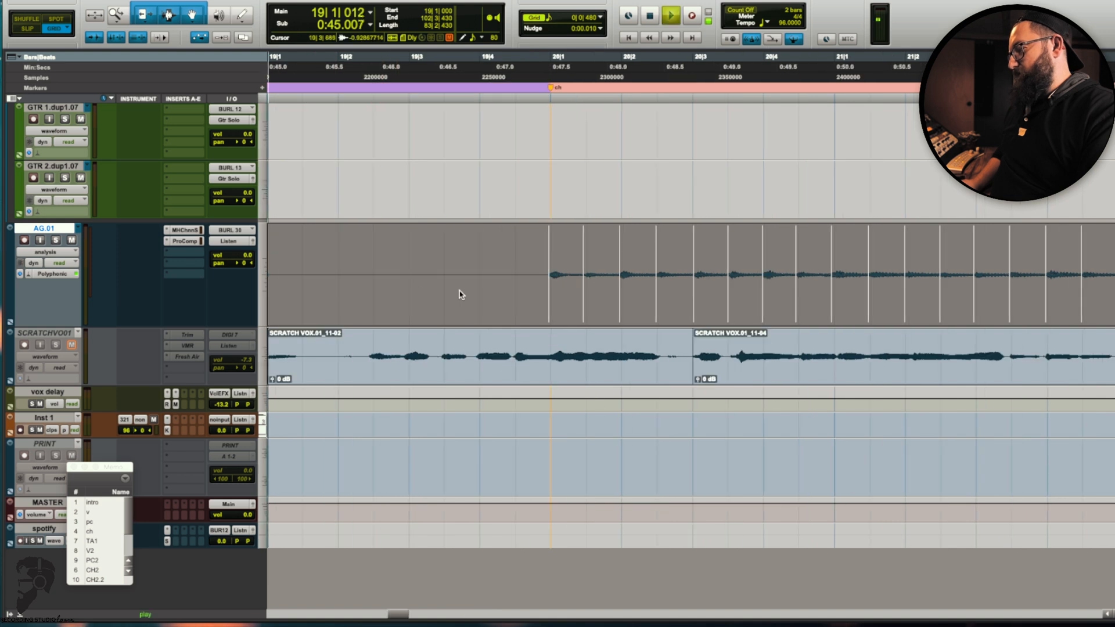
left_click(55, 240)
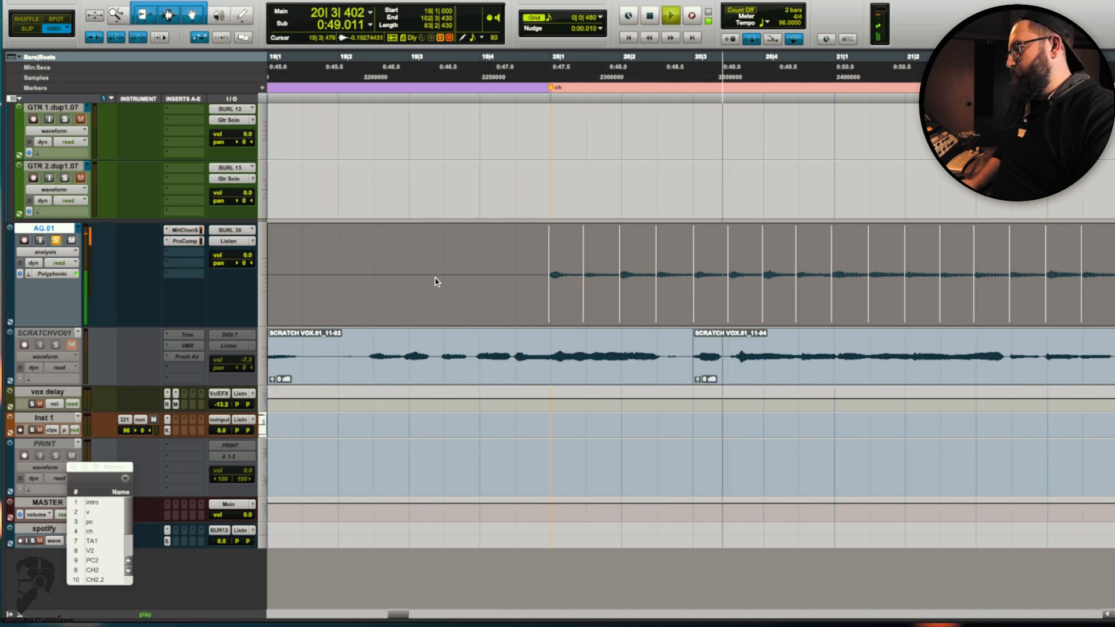
key("space")
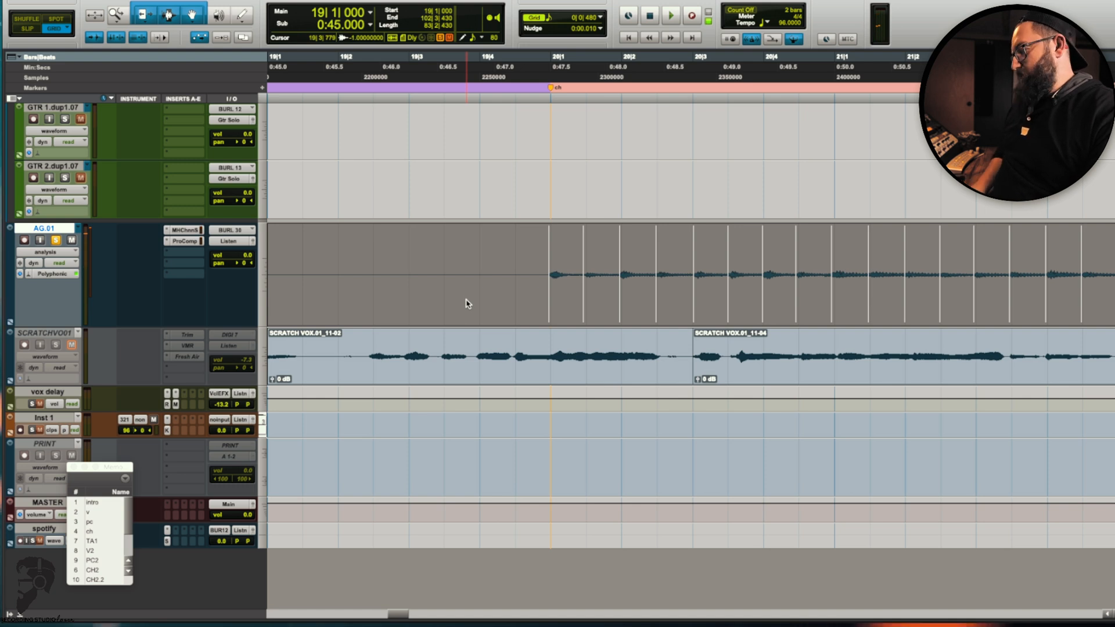
Step: Quantize the AG.01 Elastic Audio events to a 1/8 note grid at 97% strength and close Event Operations
key("alt+0")
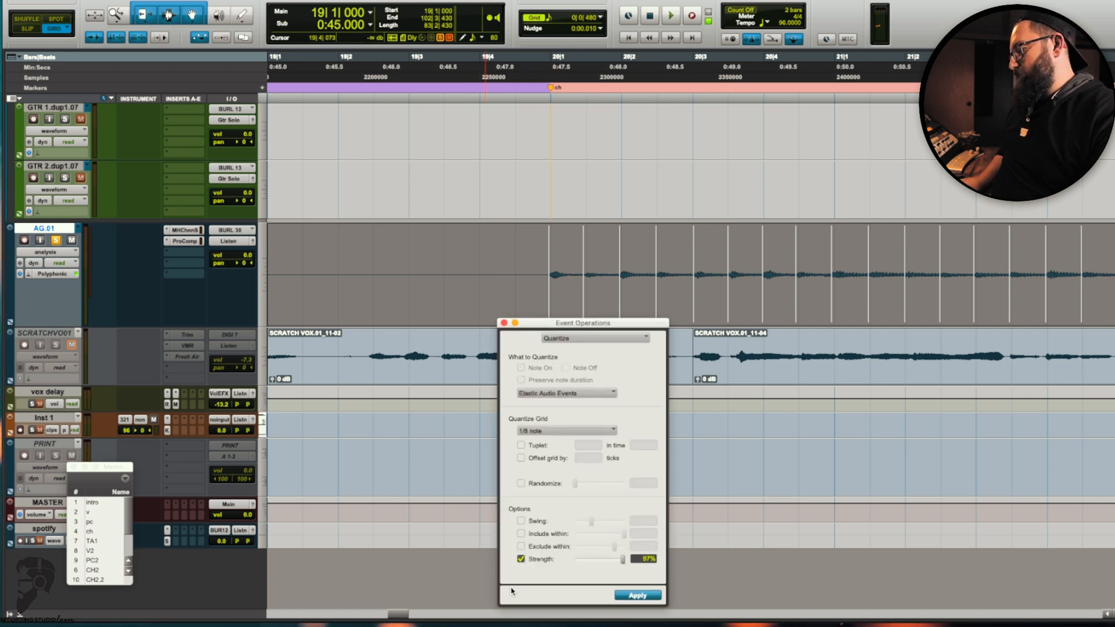
left_click(620, 595)
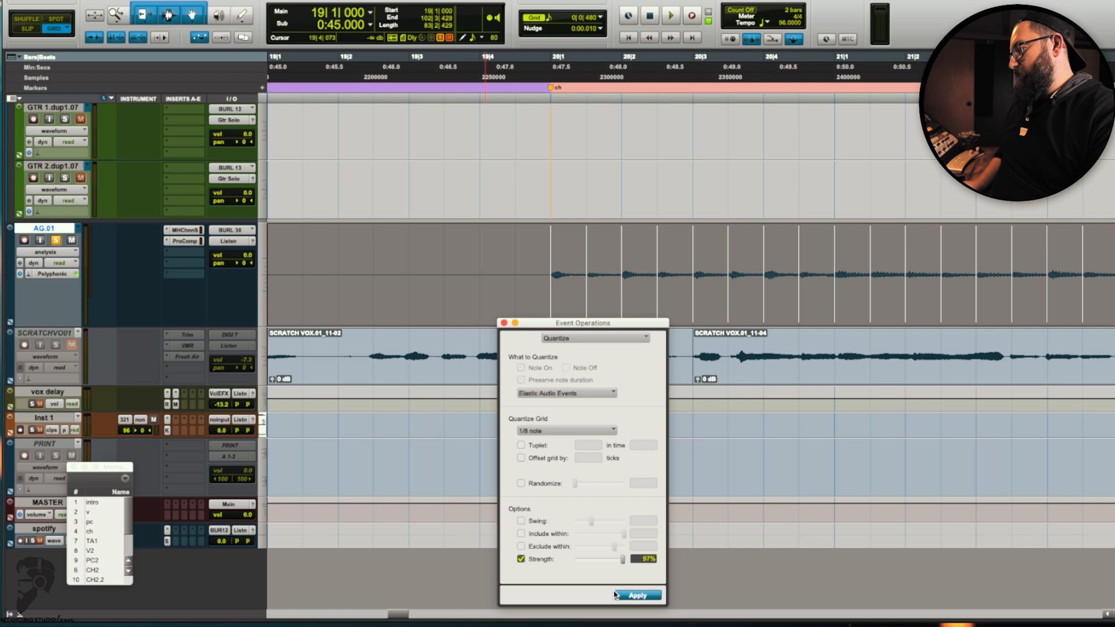
left_click(504, 323)
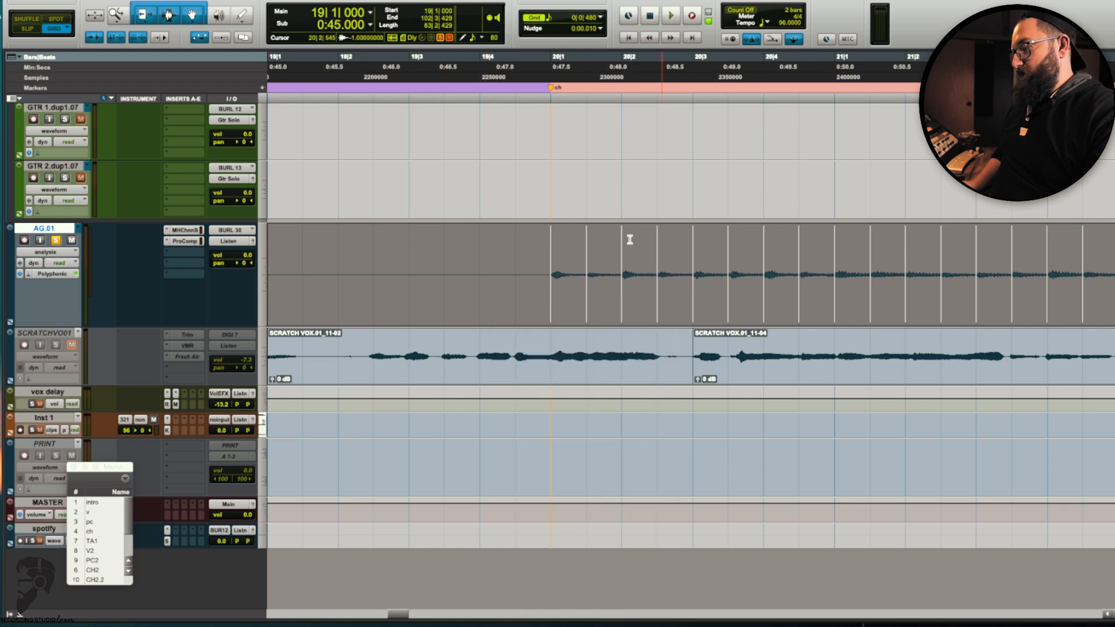
Step: Play the soloed, quantized acoustic guitar from 19|4|000 through the start of the chorus
left_click(479, 235)
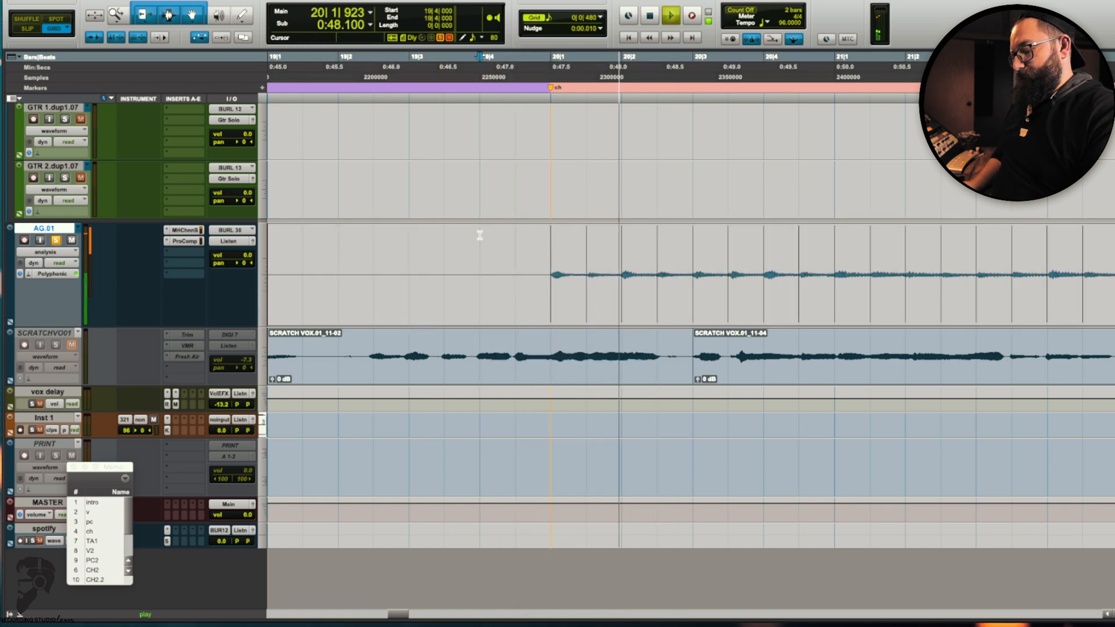
key("r")
key("r")
key("r")
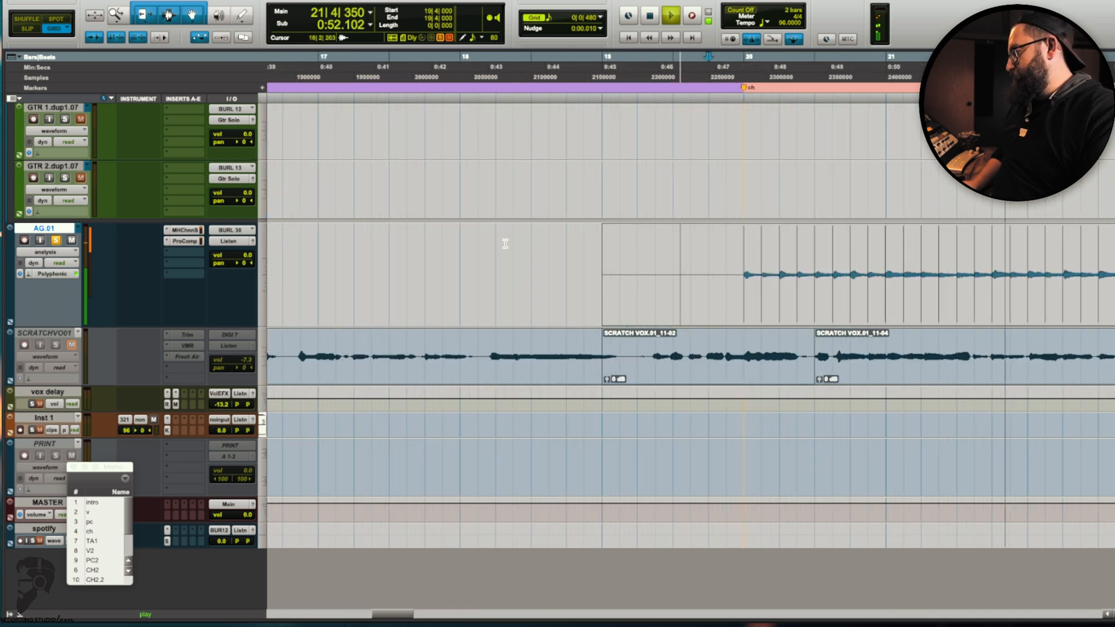
key("t")
key("t")
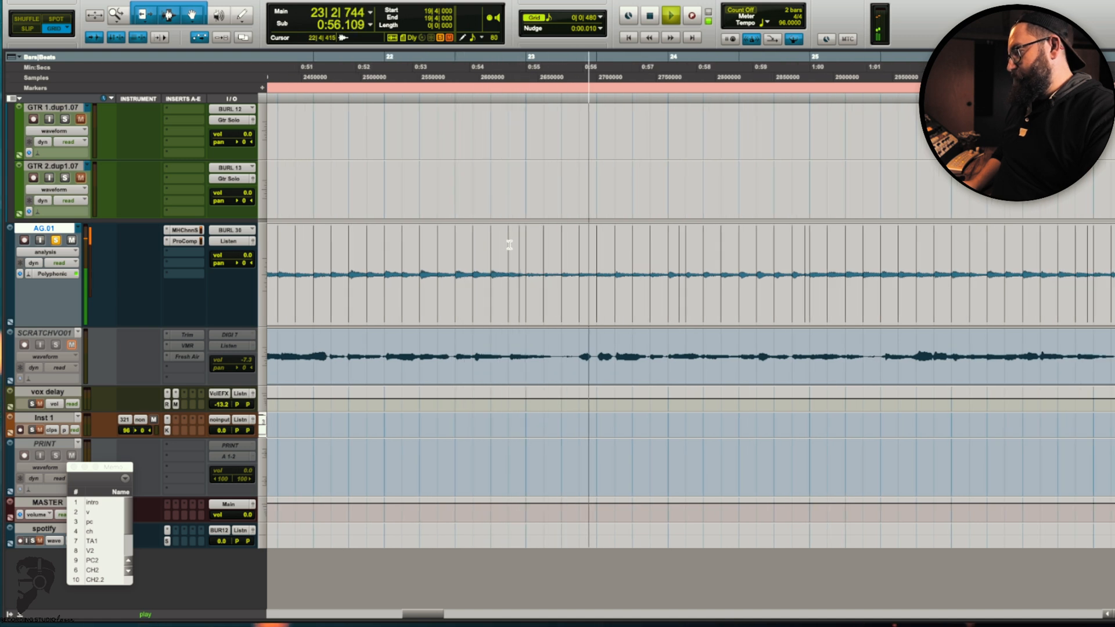
key("space")
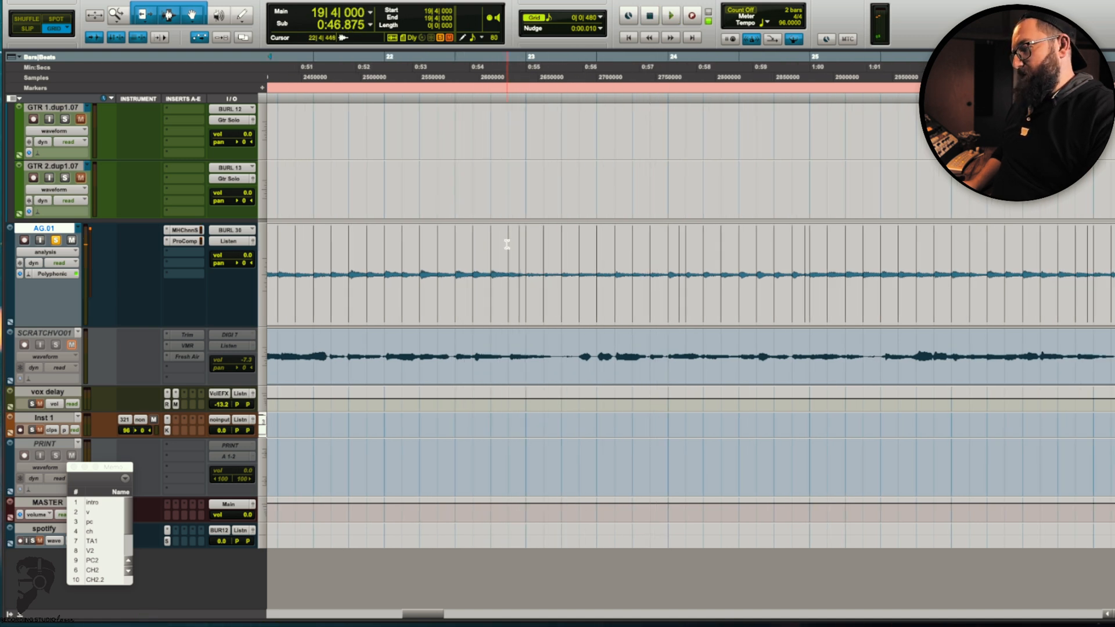
Step: Compare AG.01 with its original timing by undoing the quantize, playing from 19|1|000, and redoing it
double_click(507, 244)
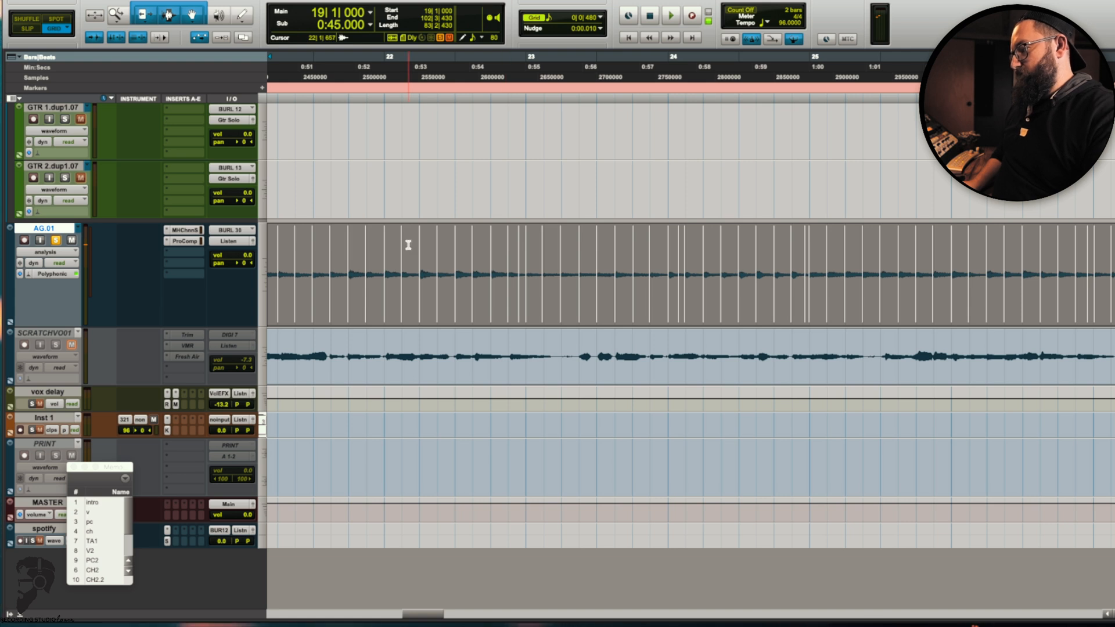
key("space")
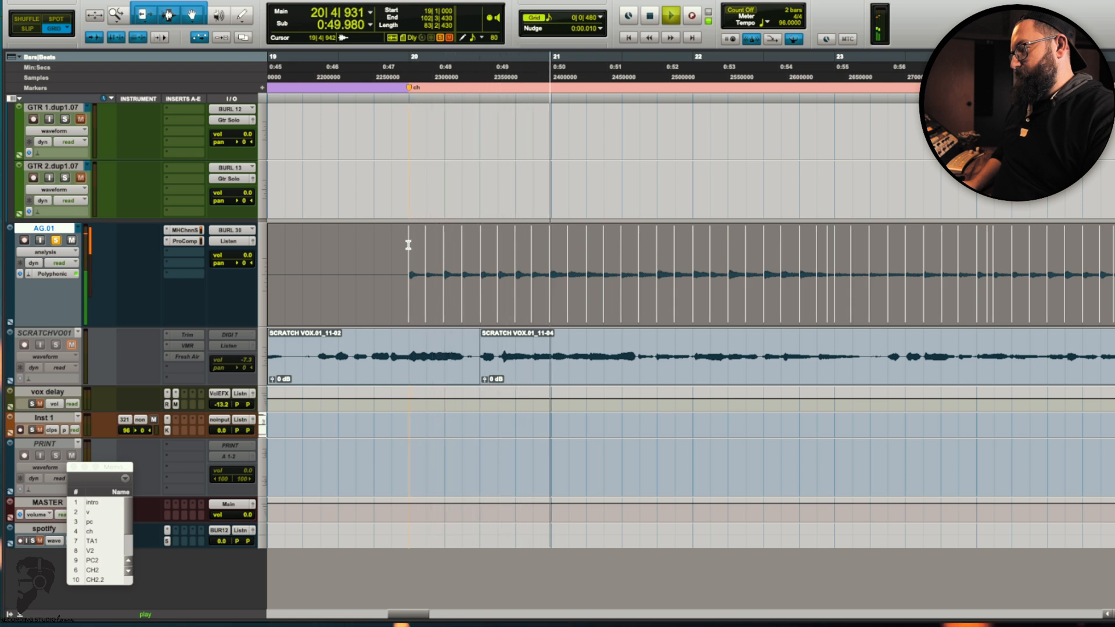
key("space")
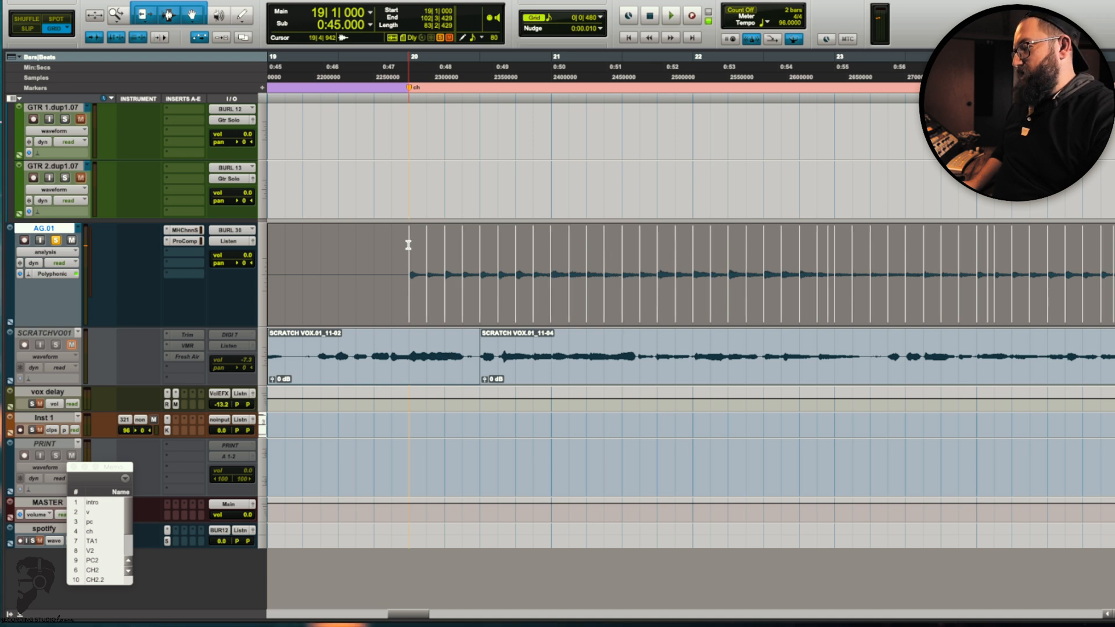
Step: Inspect the quantized AG.01 clip through the rest of the song and play the soloed guitar from 79|3|480
scroll(452, 253, "right", 20)
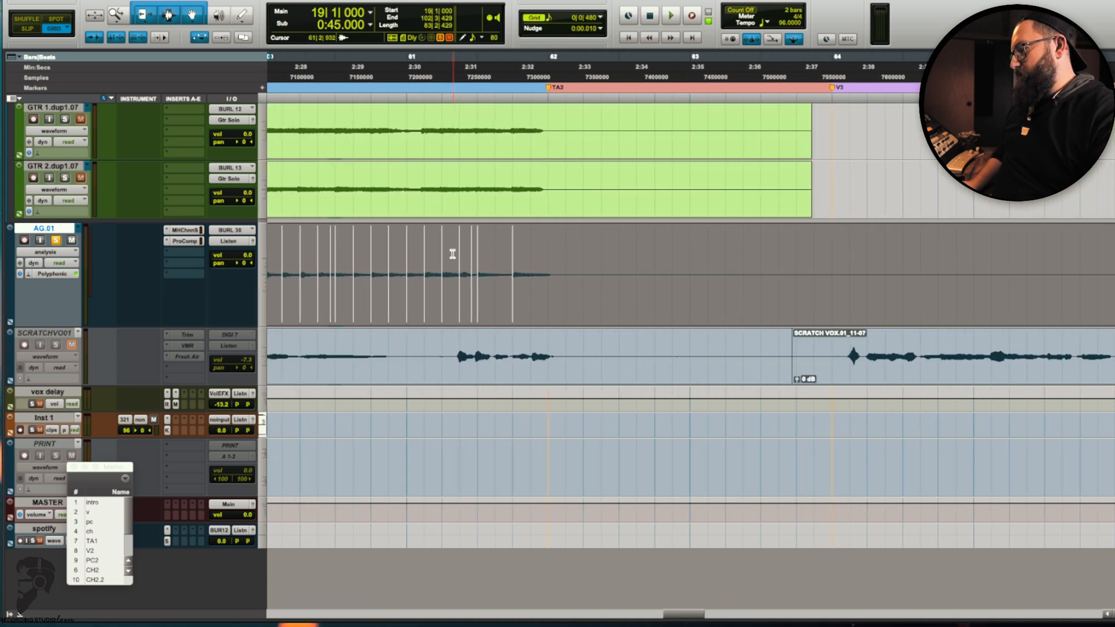
scroll(452, 254, "left", 2)
key("r")
key("r")
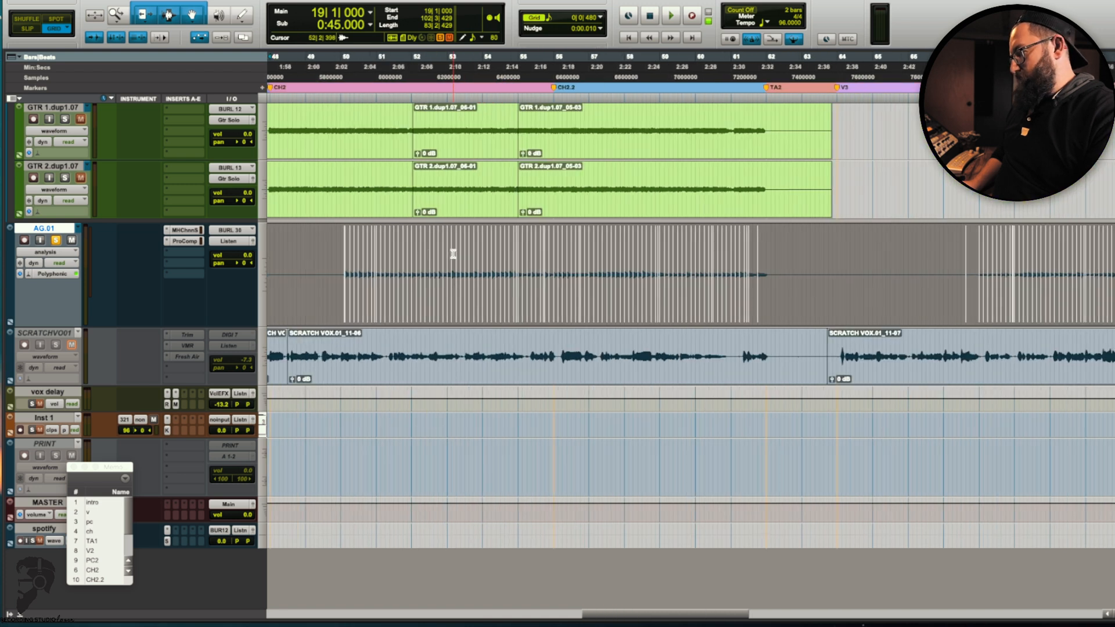
scroll(453, 255, "right", 10)
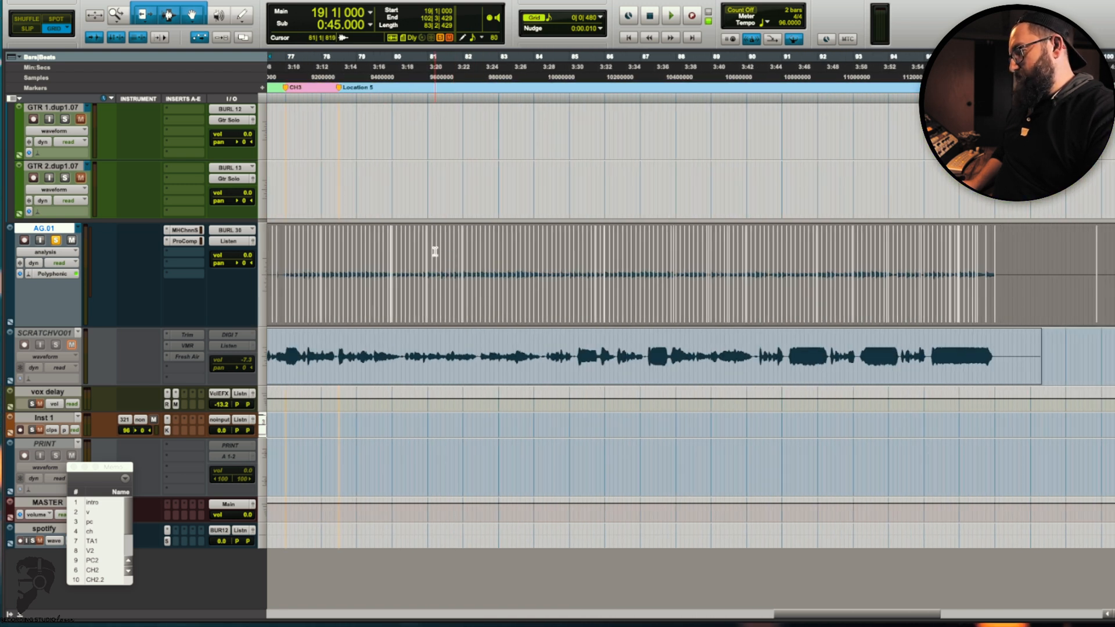
left_click(380, 250)
key("space")
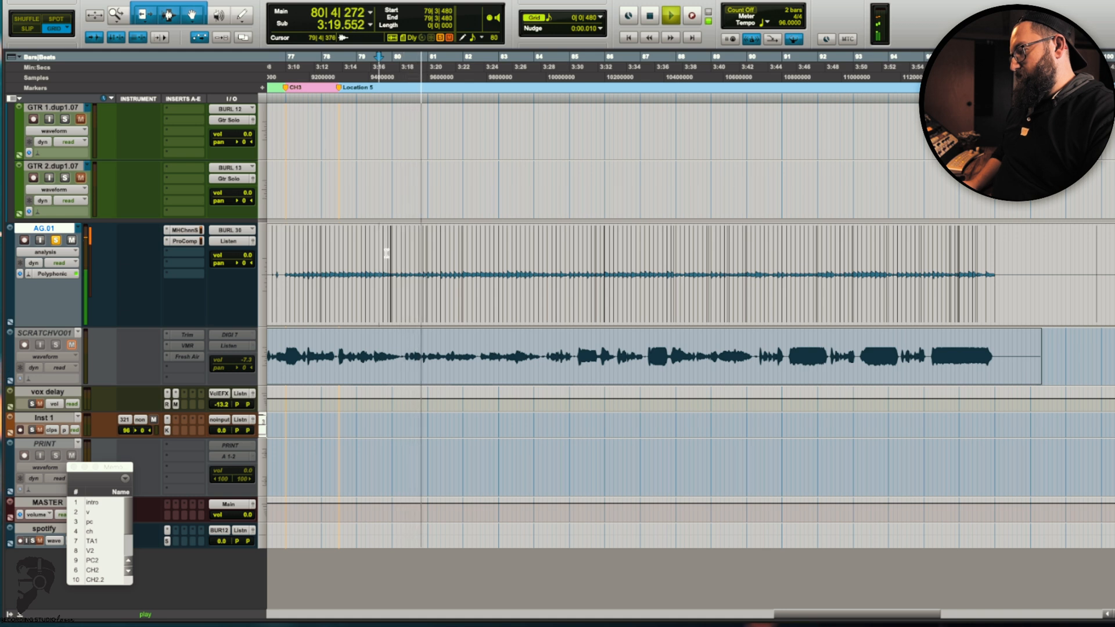
key("space")
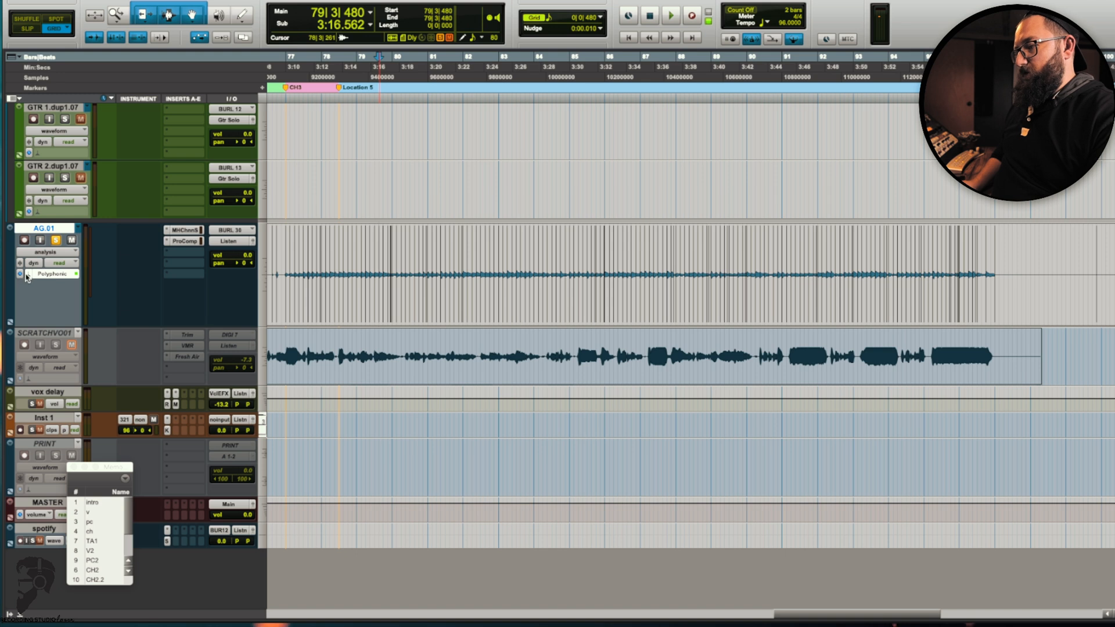
Step: Change the Elastic Audio algorithm of AG.01 to X-Form (Rendered Only), audition it from 79|2|480 and unsolo the track
left_click(27, 276)
left_click(46, 324)
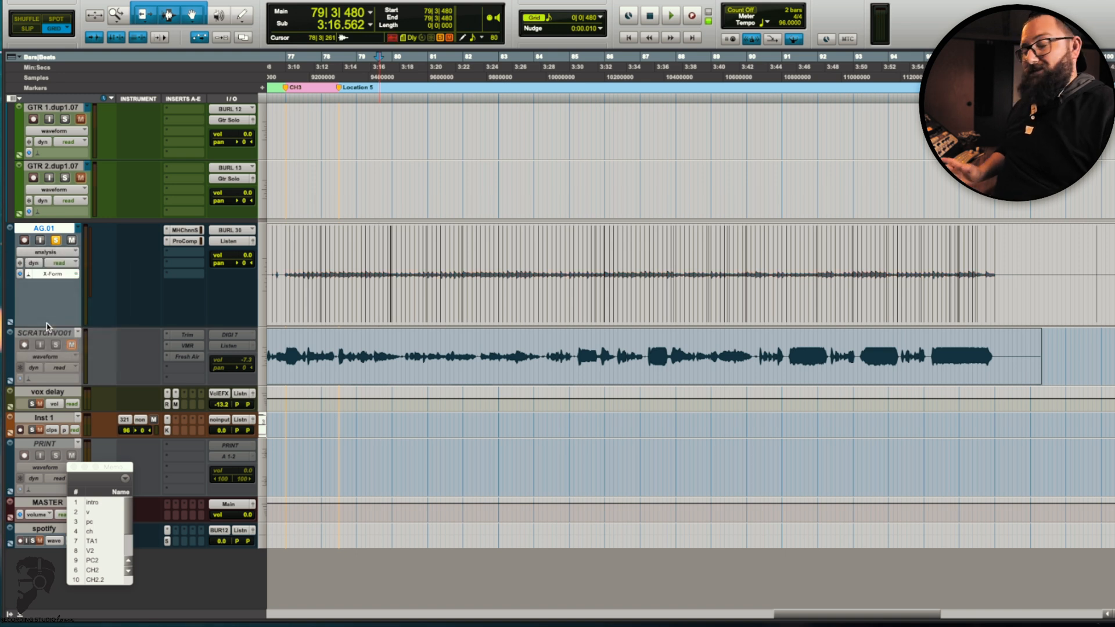
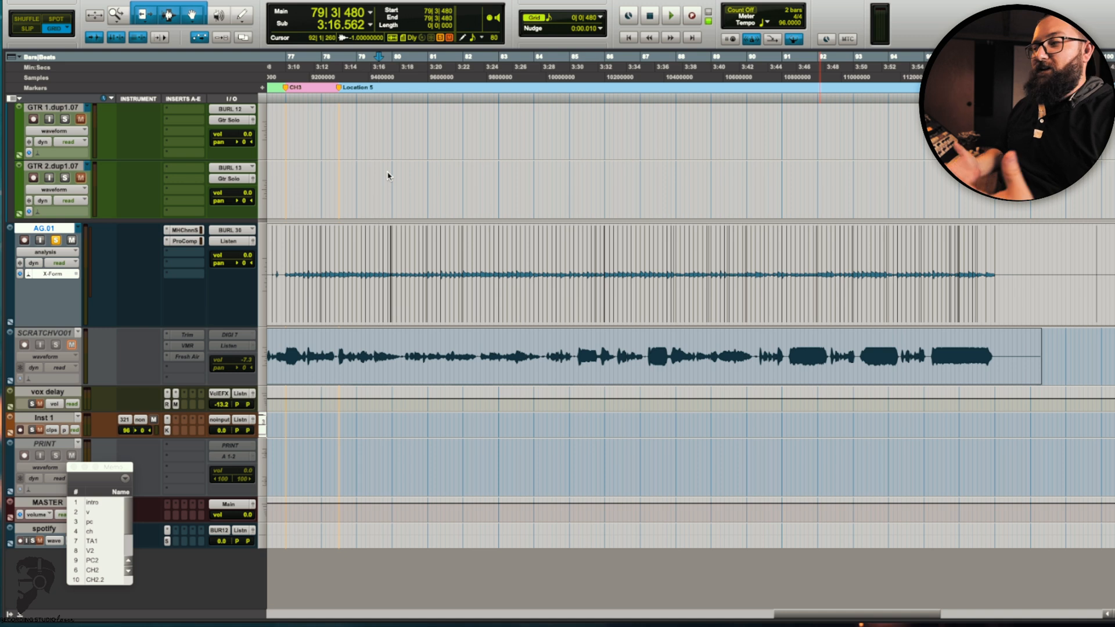
left_click(365, 175)
key("space")
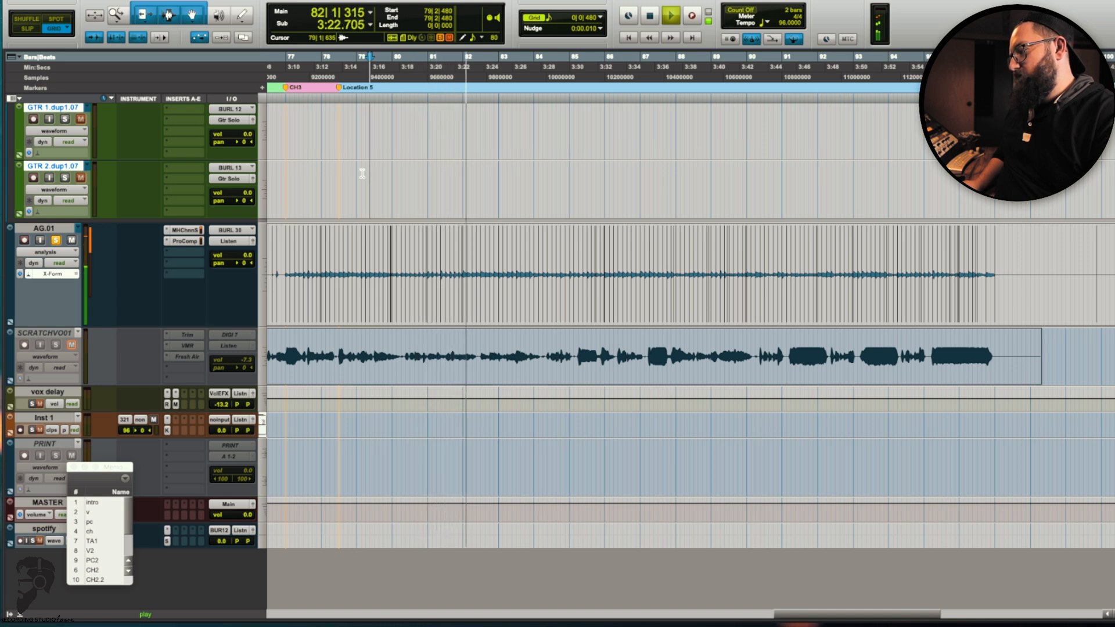
key("space")
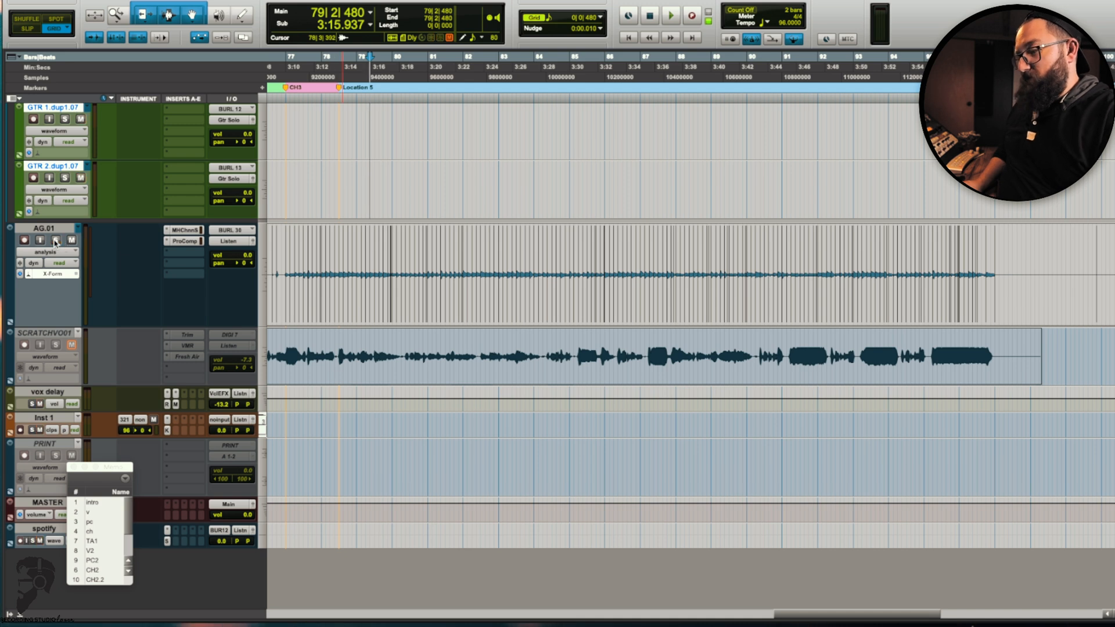
Step: Look over the guitar tracks across the song, then cue full-mix playback at 18|3|000
scroll(75, 273, "up", 15)
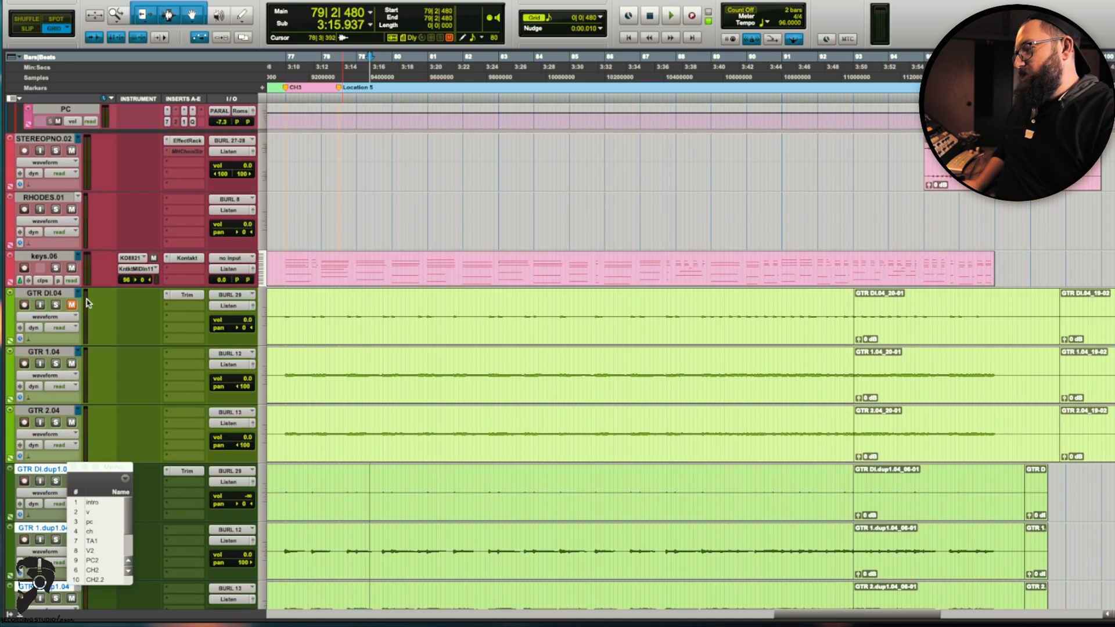
scroll(90, 301, "down", 3)
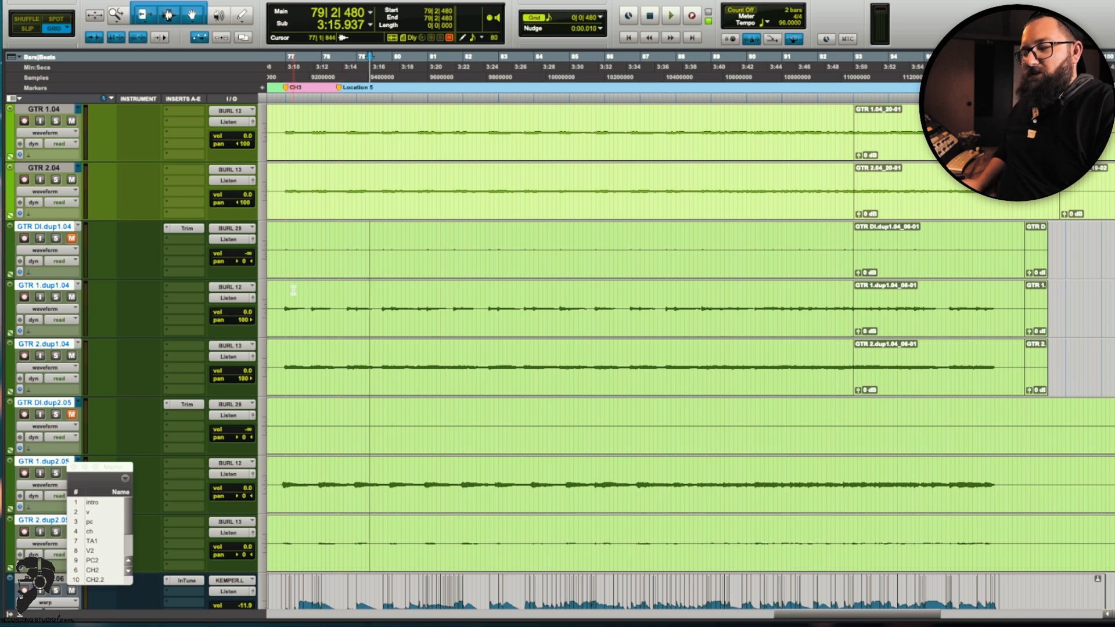
key("r")
key("r")
key("r")
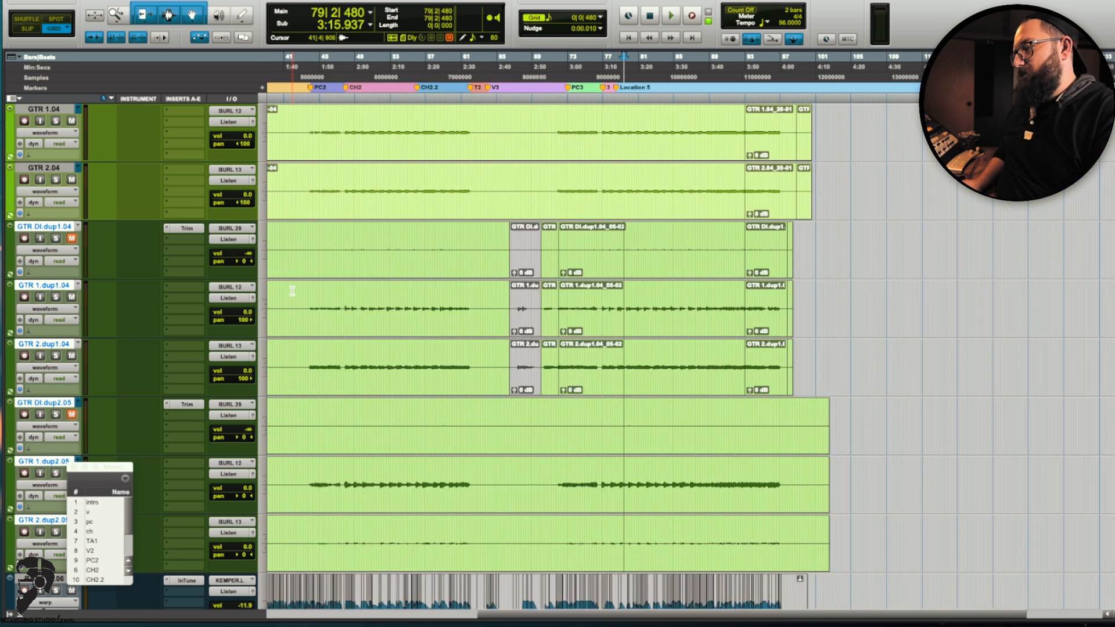
scroll(368, 290, "up", 10)
left_click(281, 285)
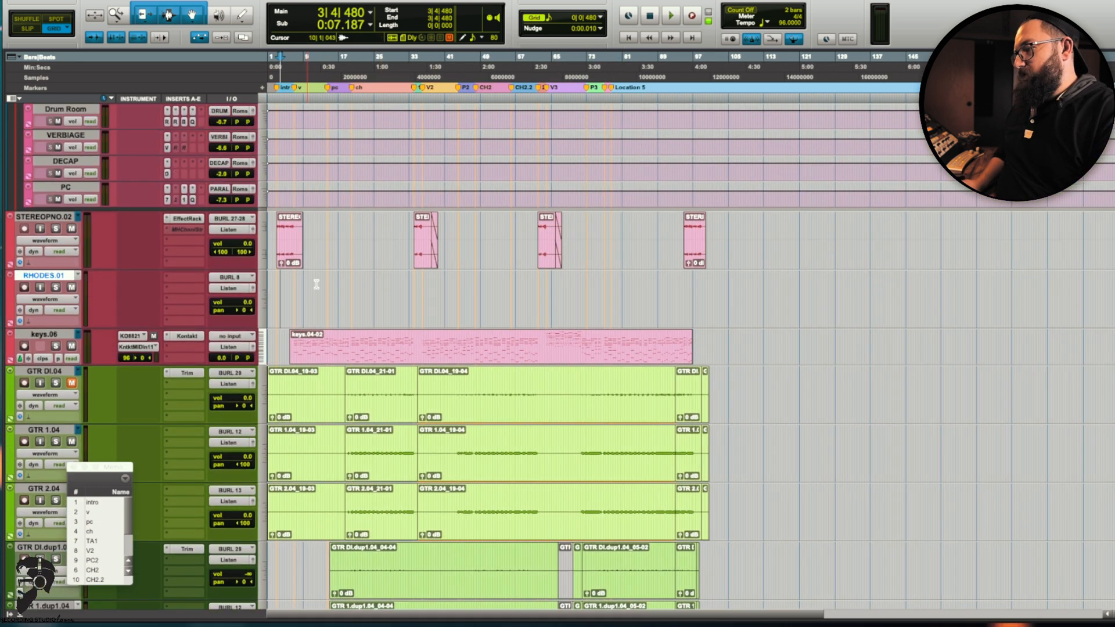
left_click(344, 288)
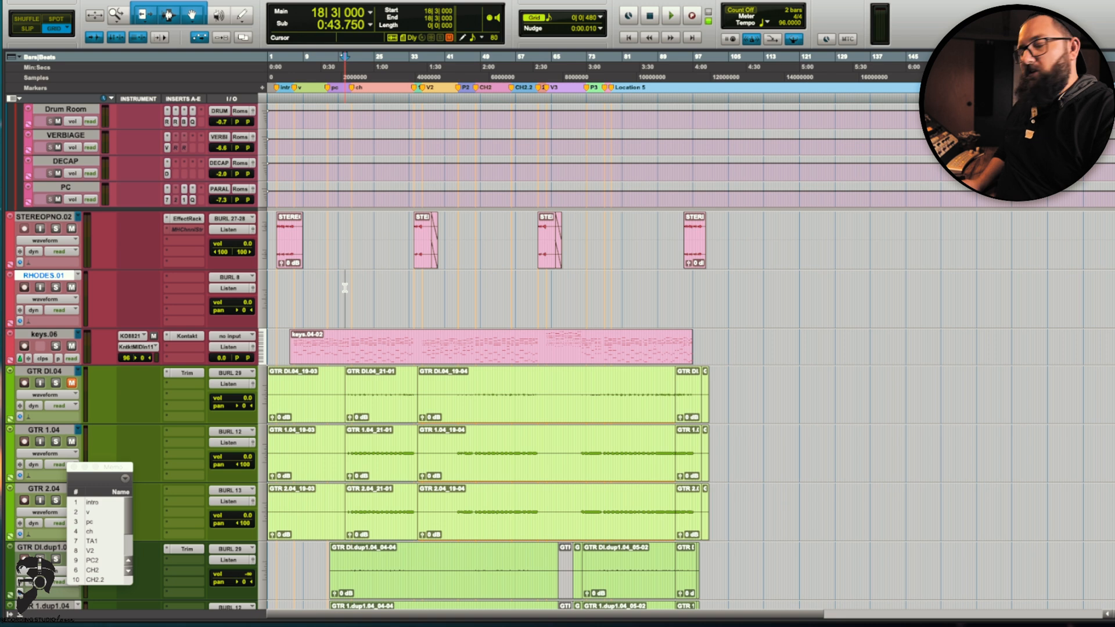
key("space")
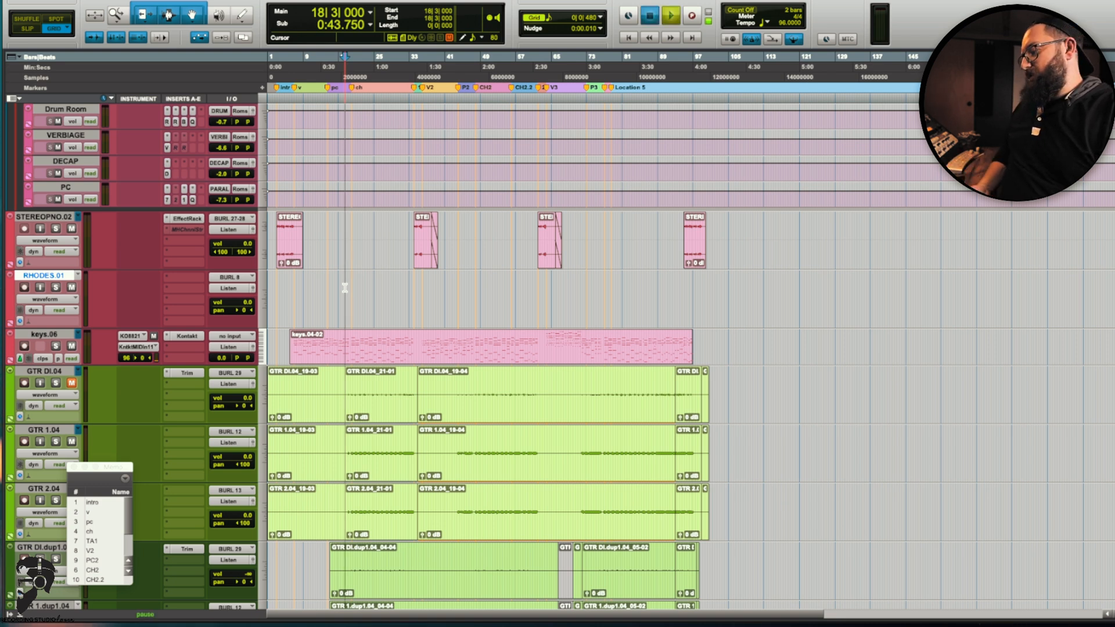
Step: Play the full mix from 17|1|000 past bar 25 of the chorus, following the keys and guitar tracks, and stop playback
key("space")
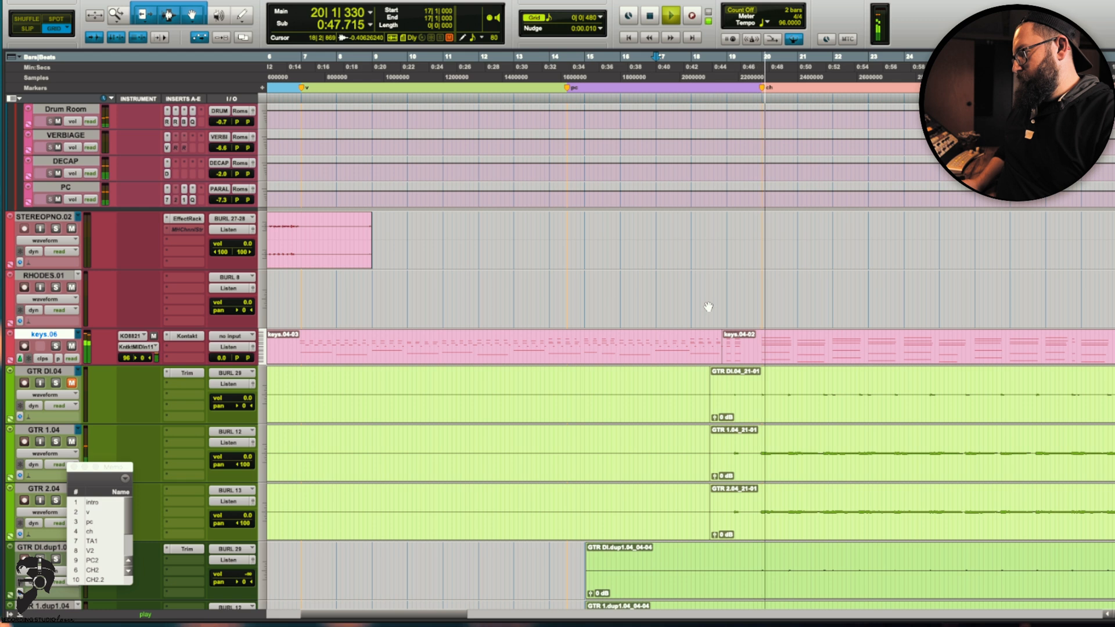
scroll(711, 306, "right", 4)
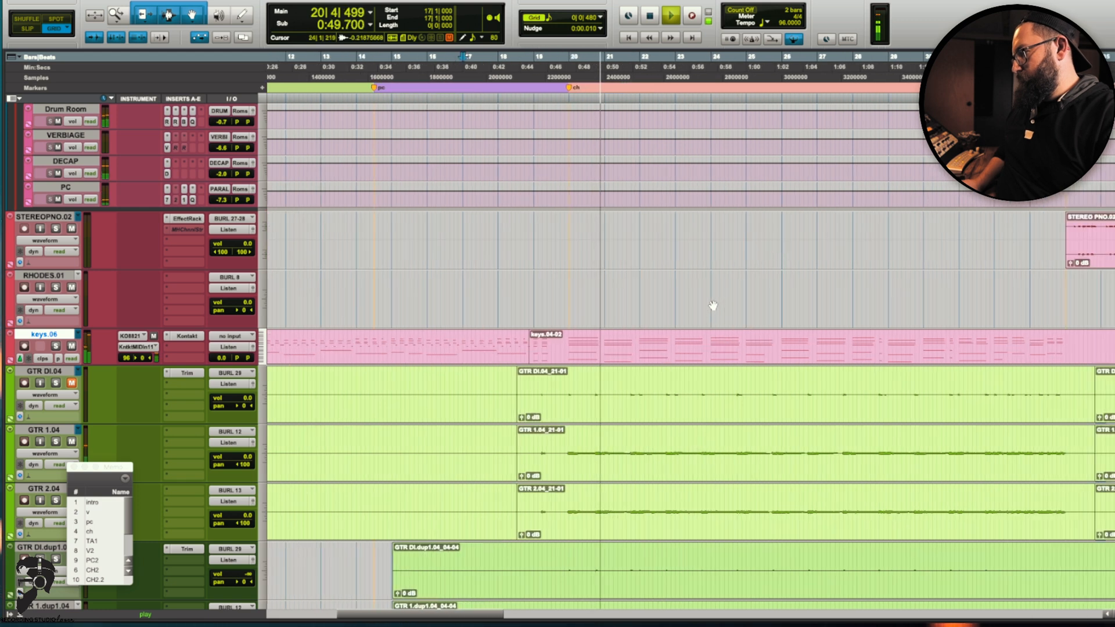
scroll(713, 306, "right", 5)
scroll(713, 306, "up", 1)
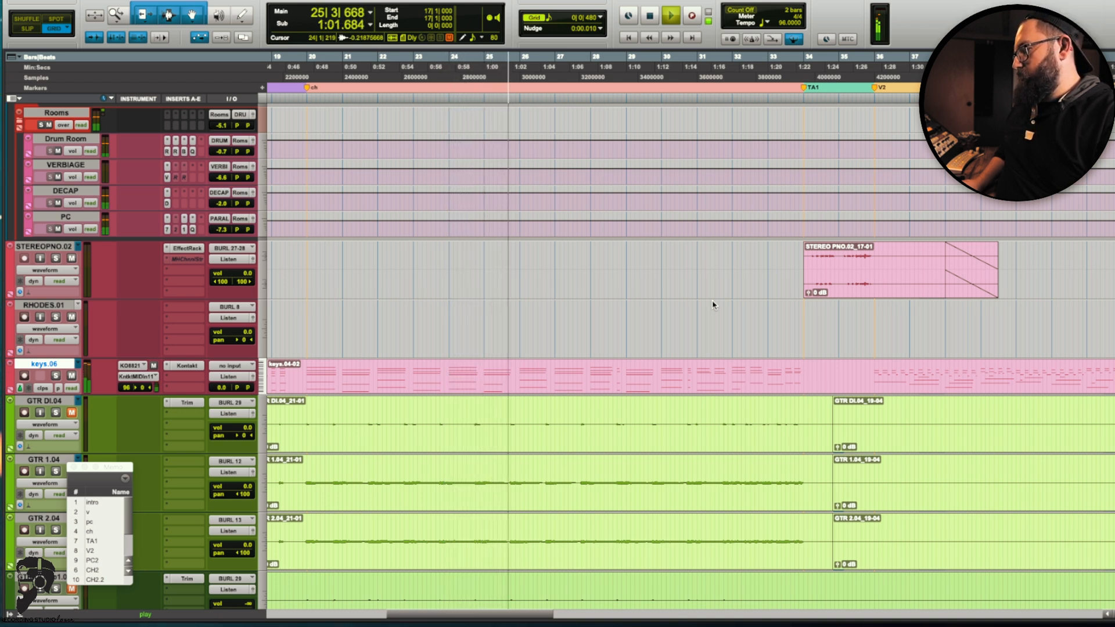
key("space")
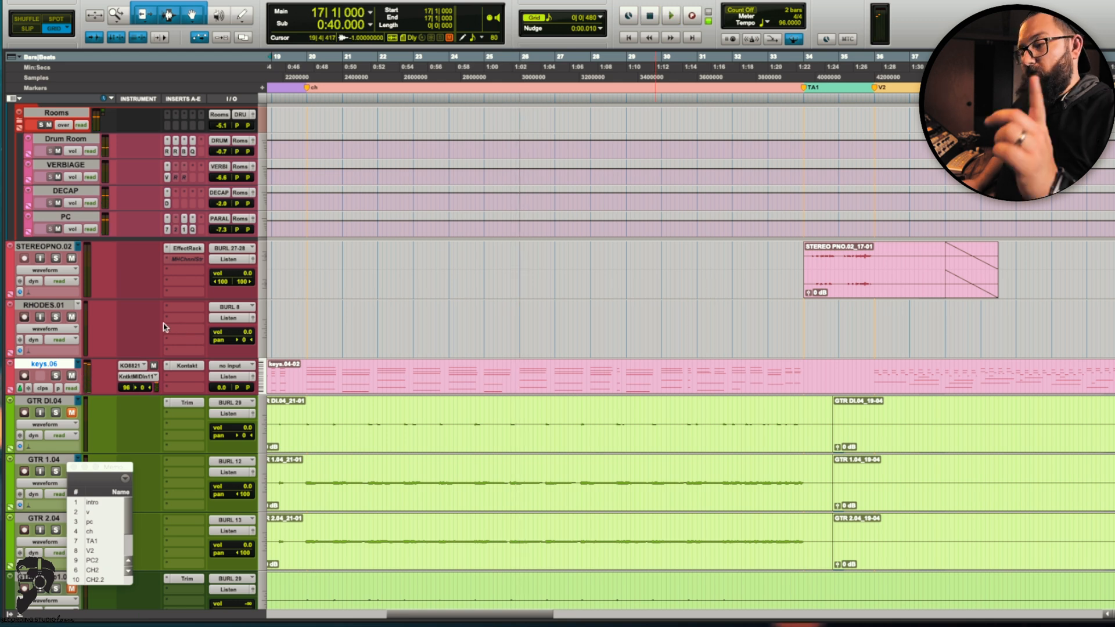
Step: Enlarge the perc track, select its clip and duplicate the track's playlist, showing the whole song
scroll(163, 327, "down", 15)
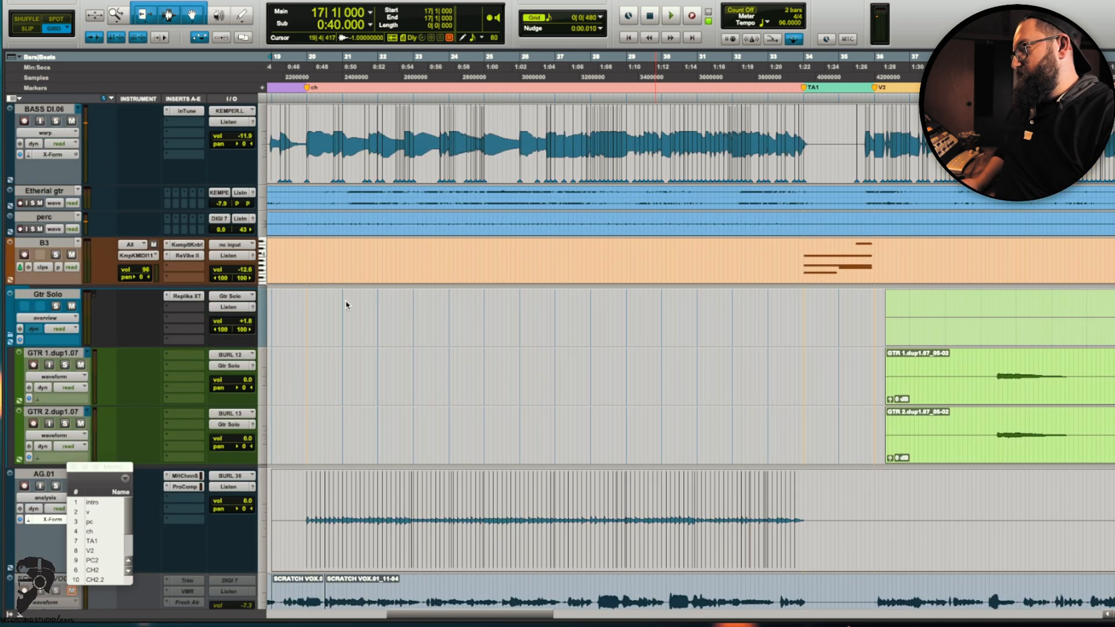
left_click_drag(55, 235, 86, 349)
left_click(474, 311)
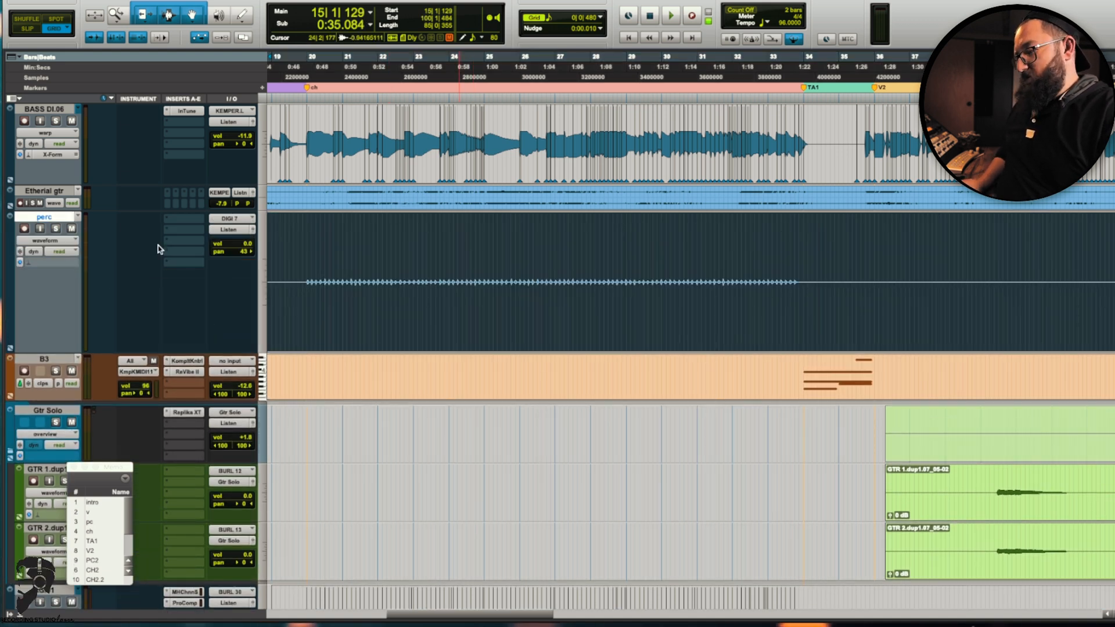
left_click(79, 220)
left_click(113, 170)
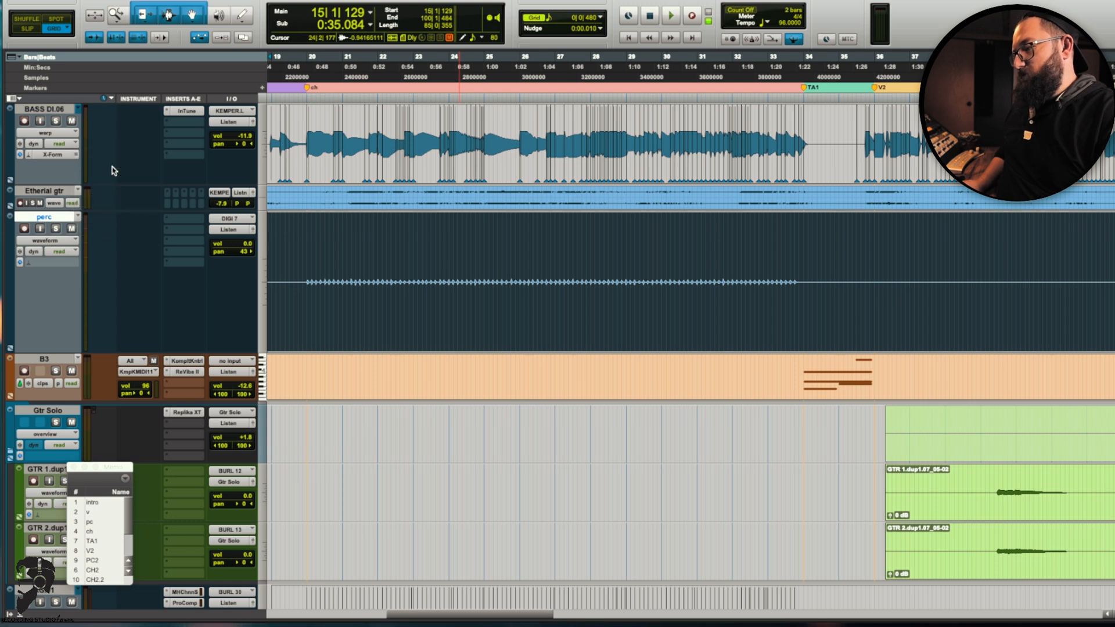
key("Return")
key("alt+a")
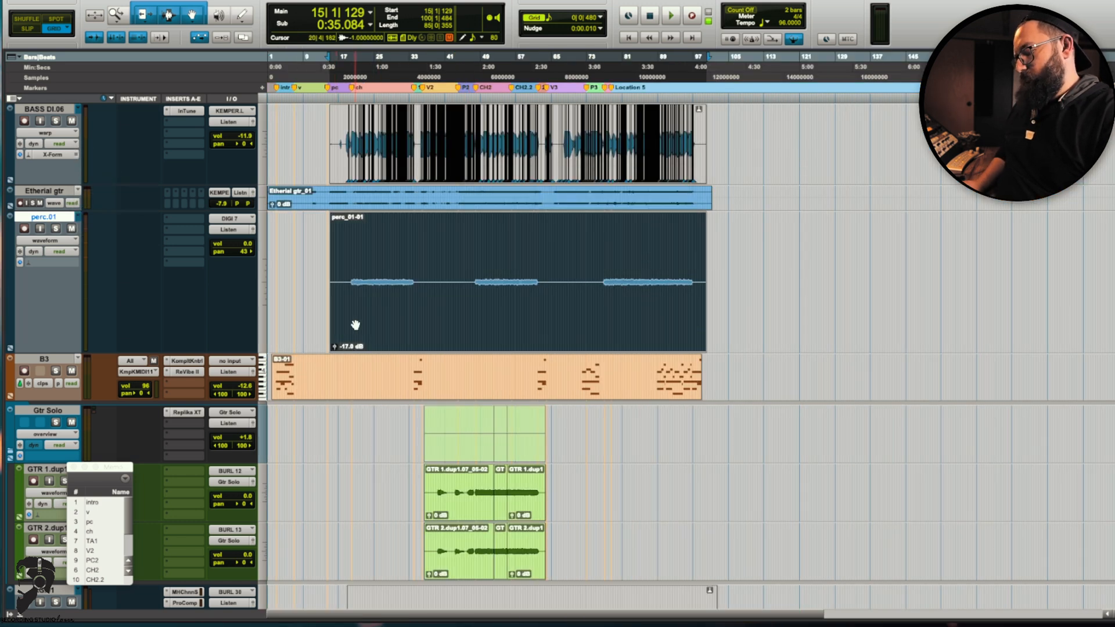
Step: Enable Rhythmic Elastic Audio on the perc track and switch the track to warp view
key("super+8")
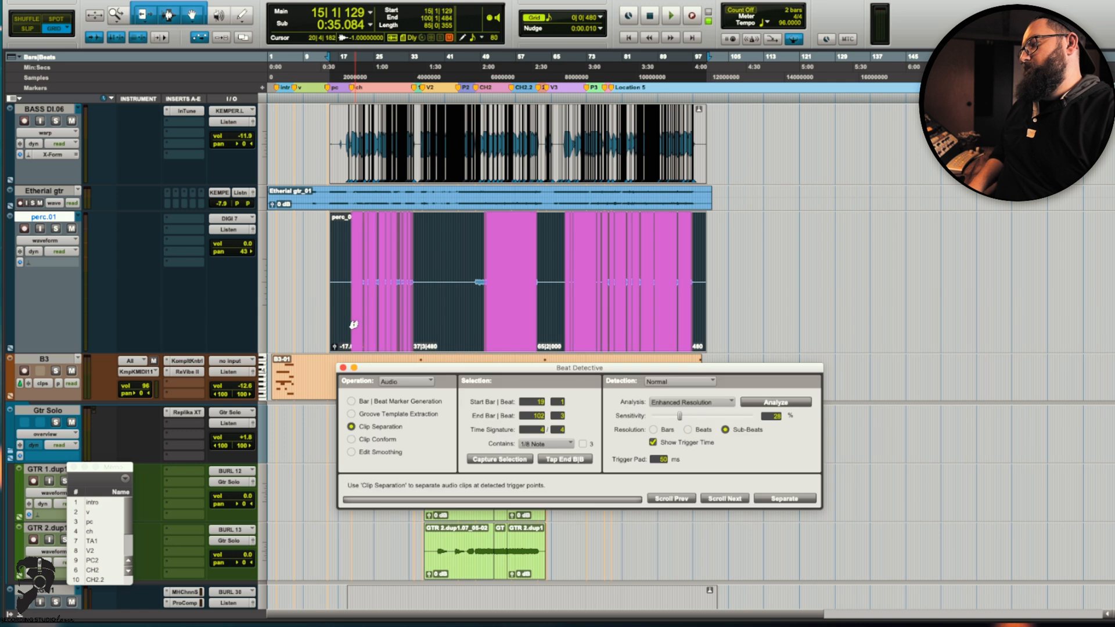
left_click(343, 368)
left_click(38, 261)
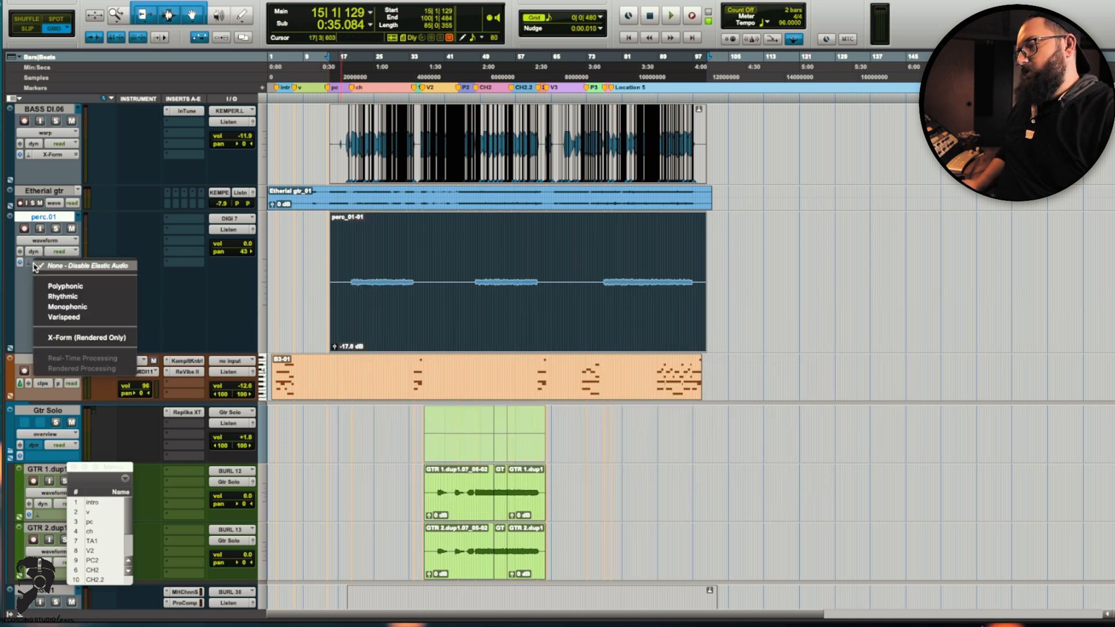
left_click(64, 297)
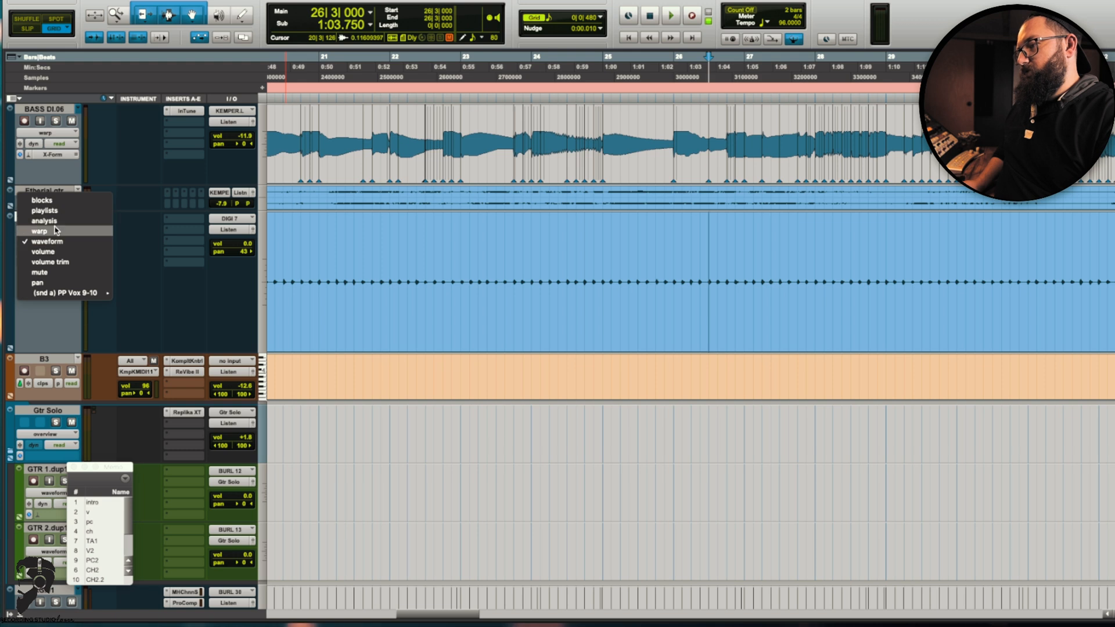
left_click(36, 230)
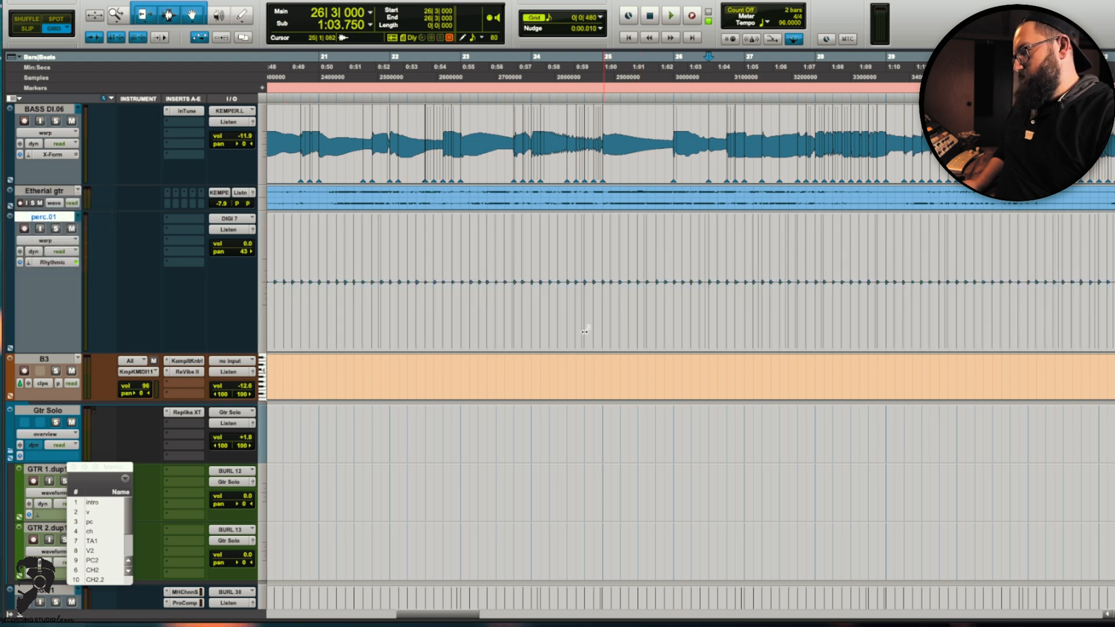
Step: Open Elastic Properties for the selected perc clip and place the window clear of the track
key("t")
key("t")
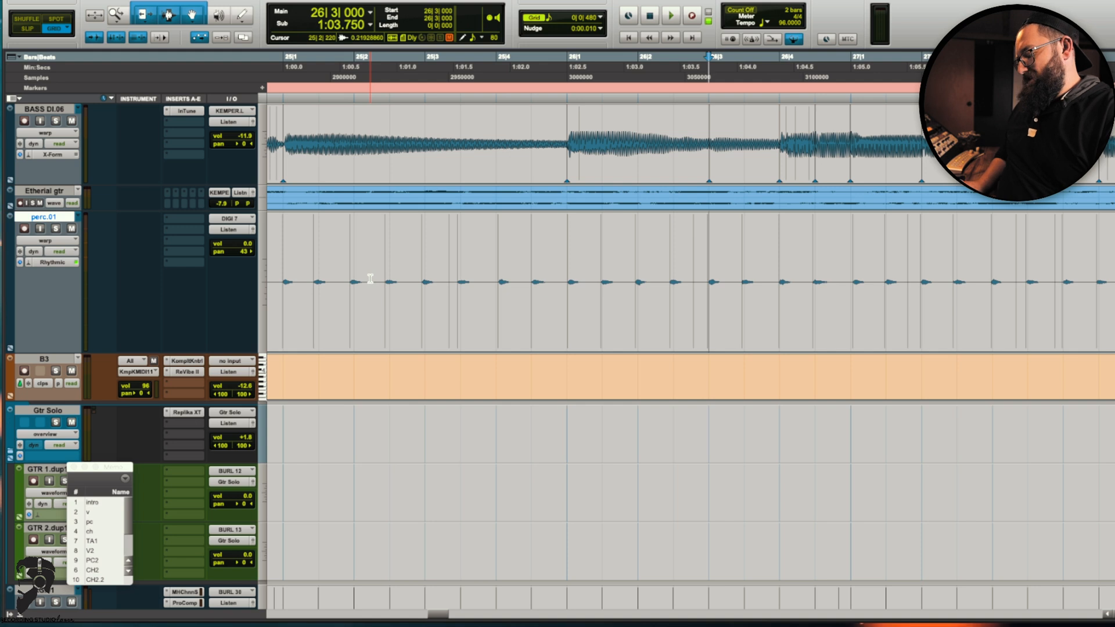
key("alt+KP_5")
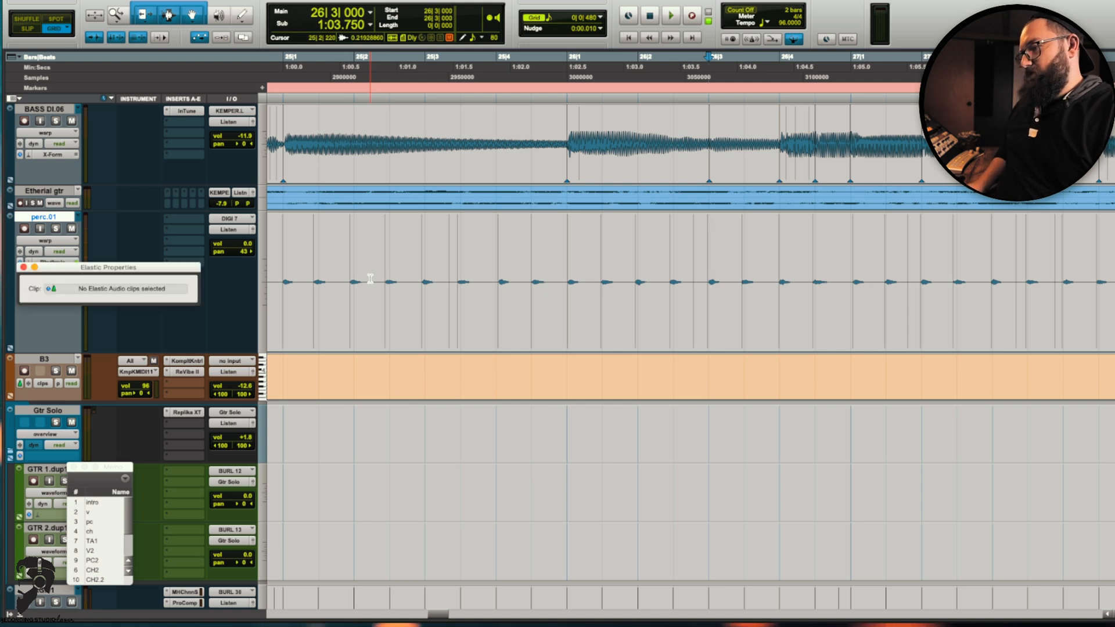
left_click(473, 335)
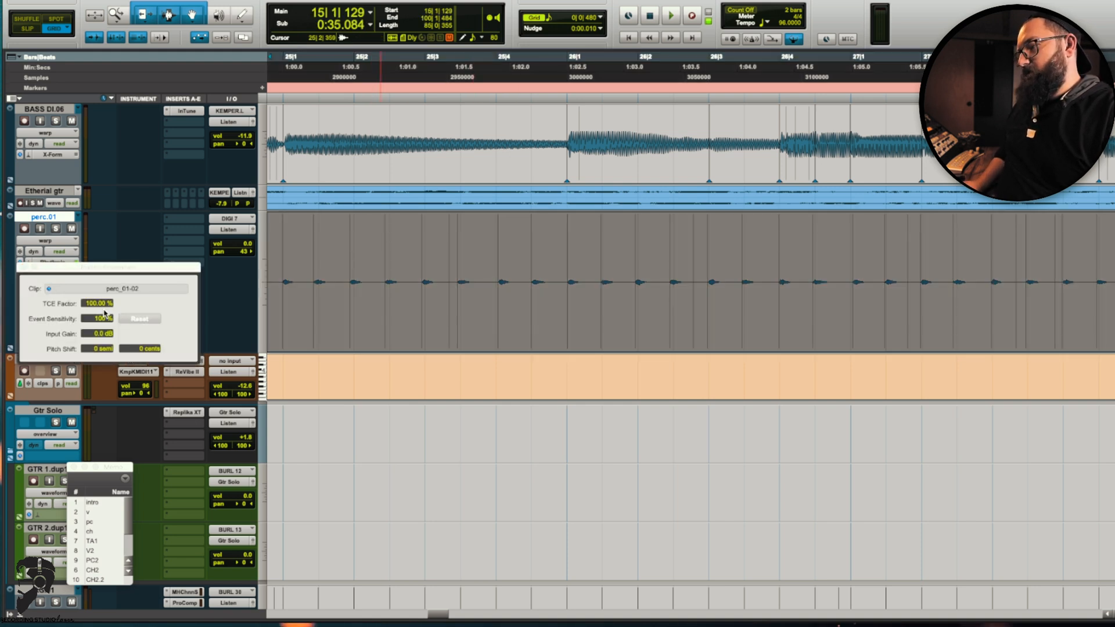
left_click_drag(90, 272, 721, 425)
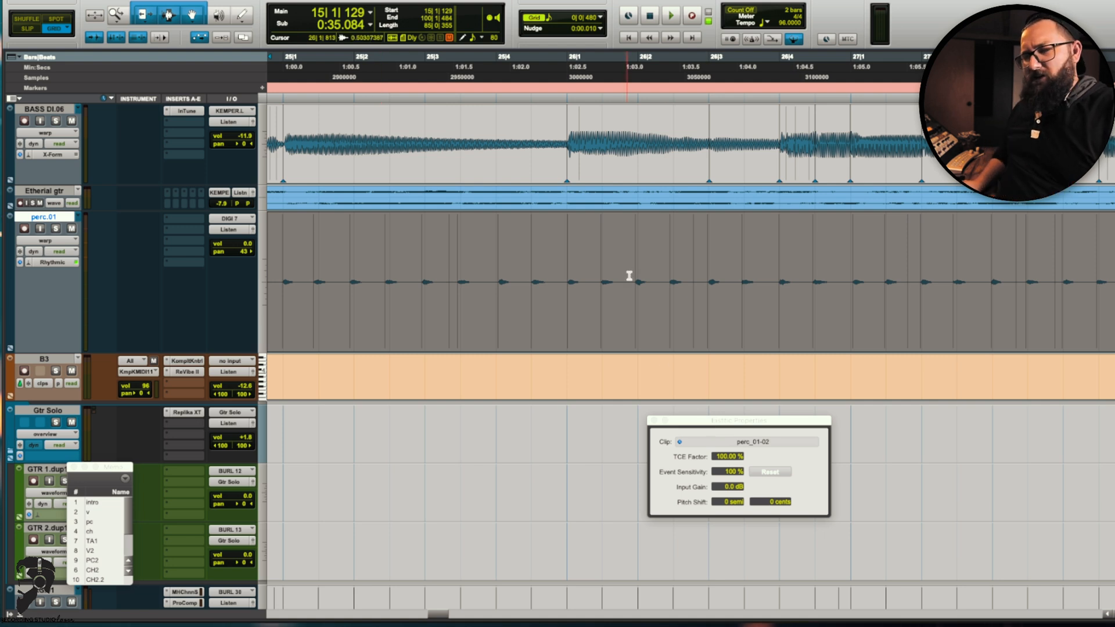
Step: Try several lower Event Sensitivity values on the perc clip and check the event markers from the start of the chorus
left_click(725, 472)
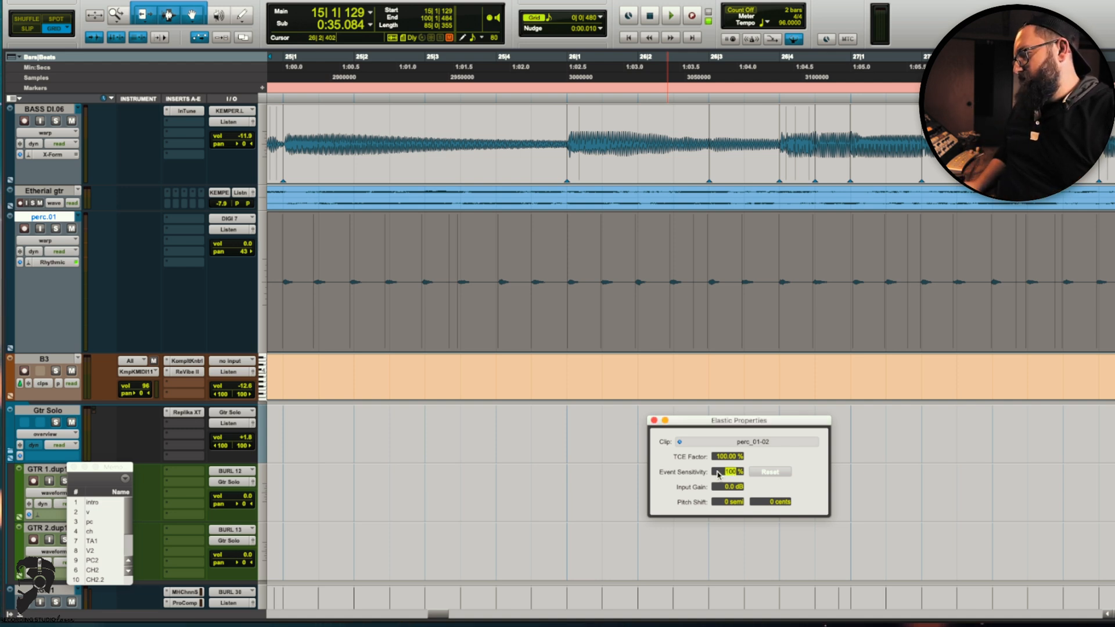
type("96")
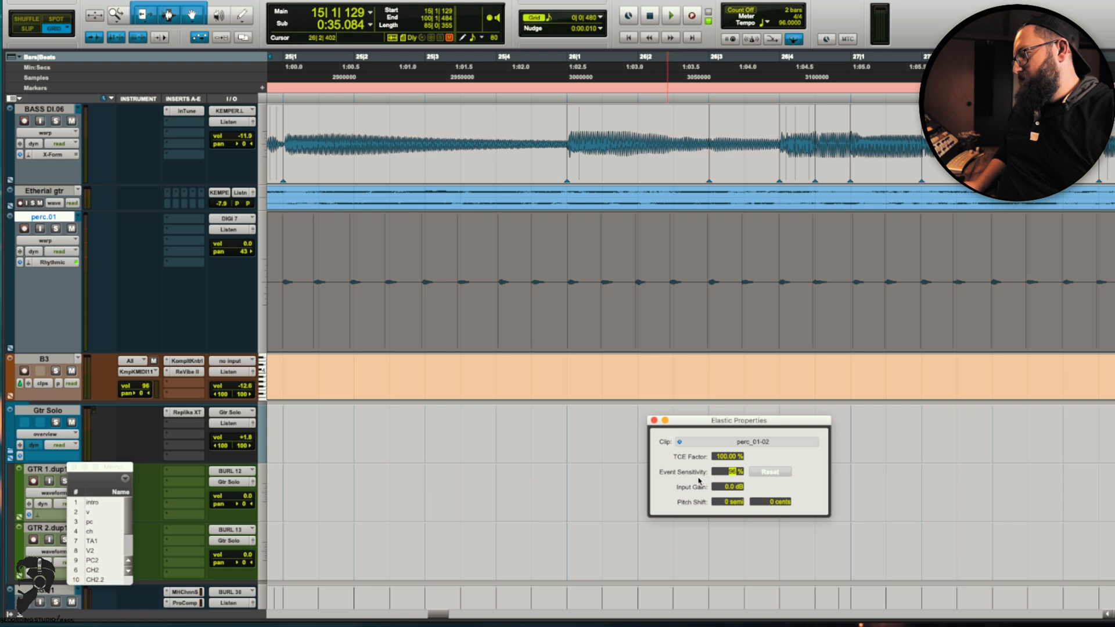
type("47")
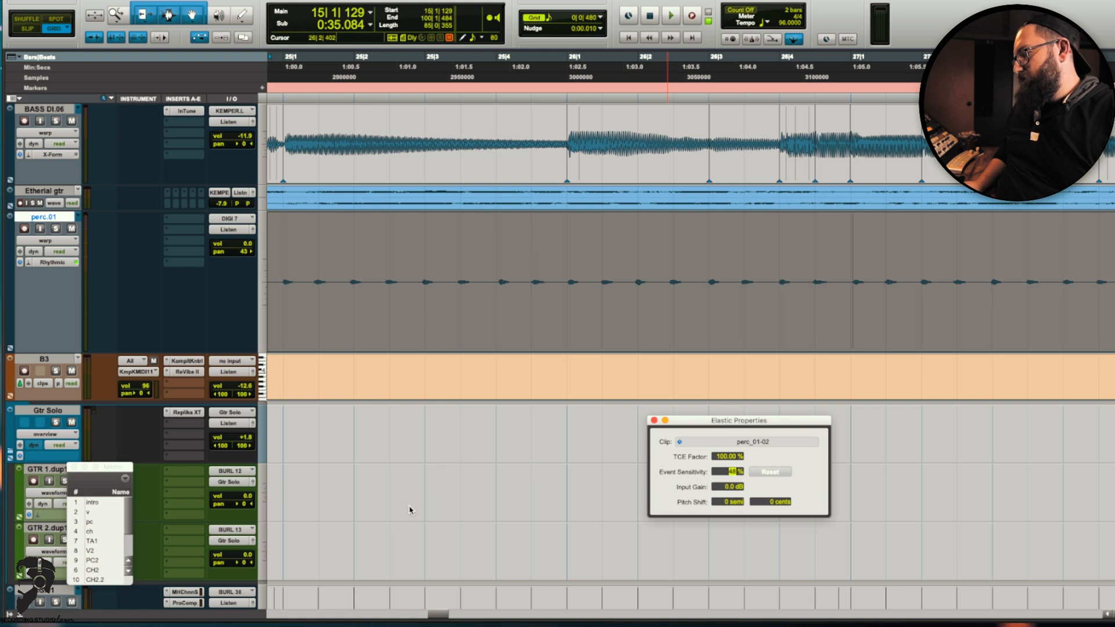
type("61")
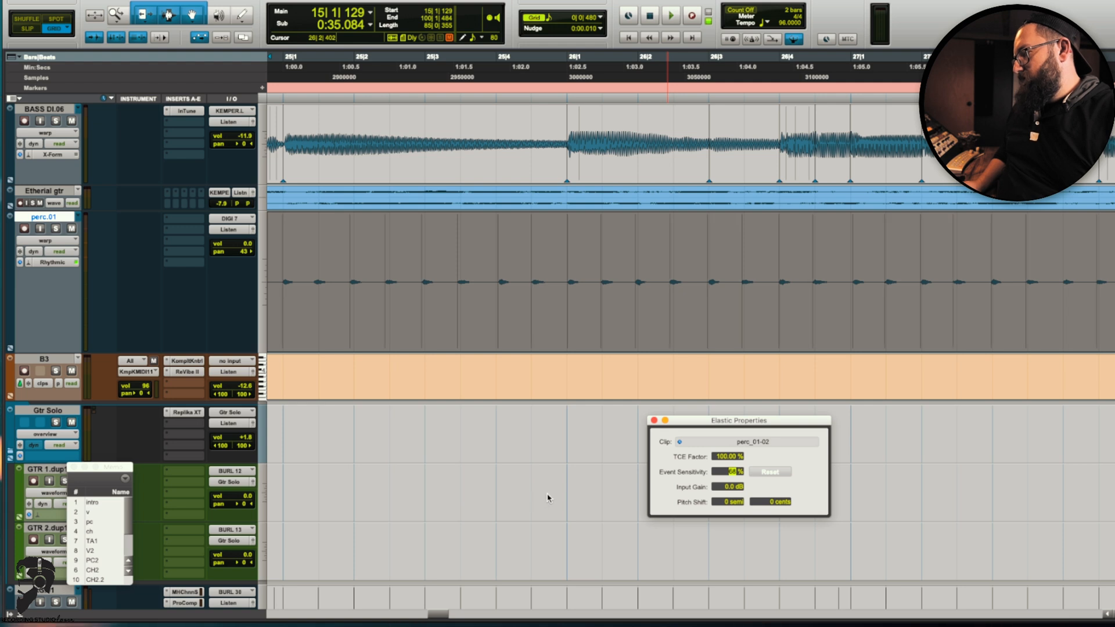
type("78")
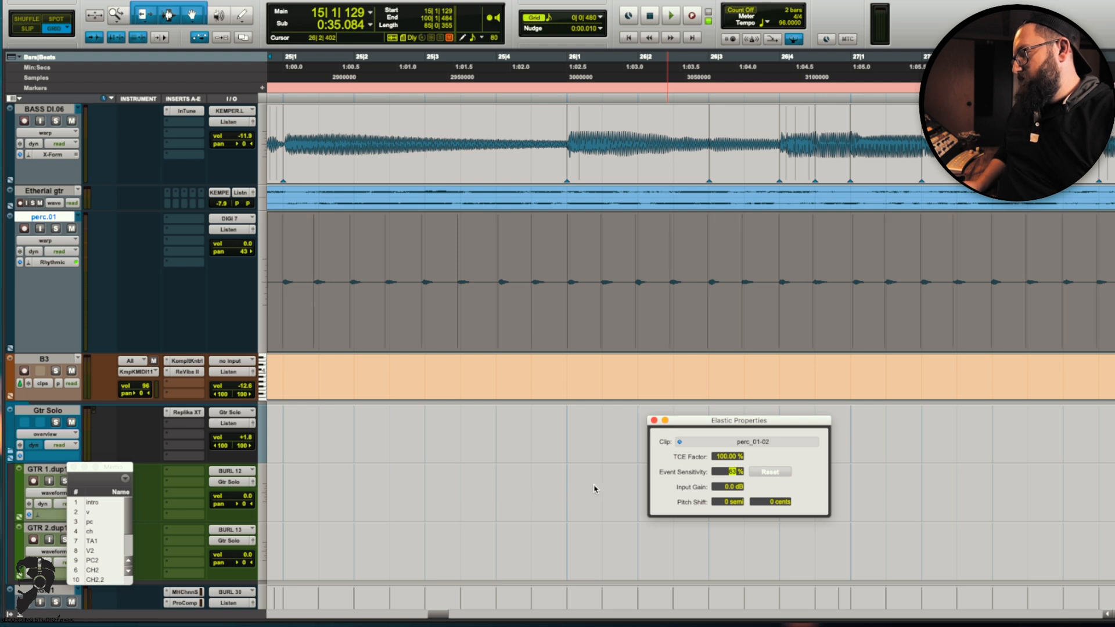
scroll(493, 214, "left", 10)
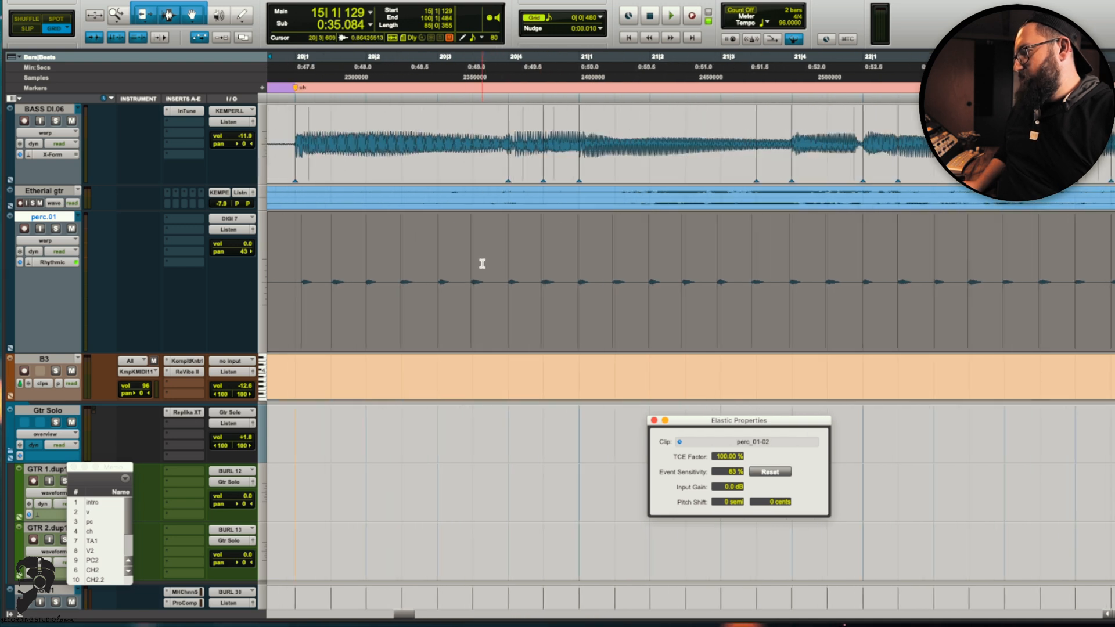
scroll(489, 263, "right", 10)
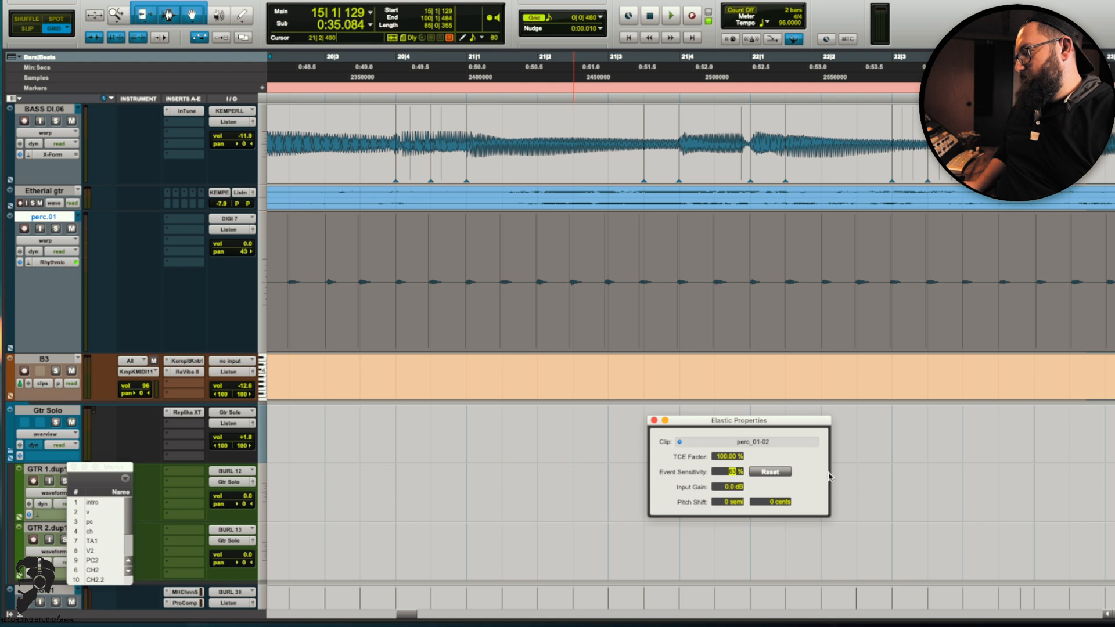
Step: Return the perc clip's Event Sensitivity to 100%, then lower it to 70% and check the markers along the chorus
type("100")
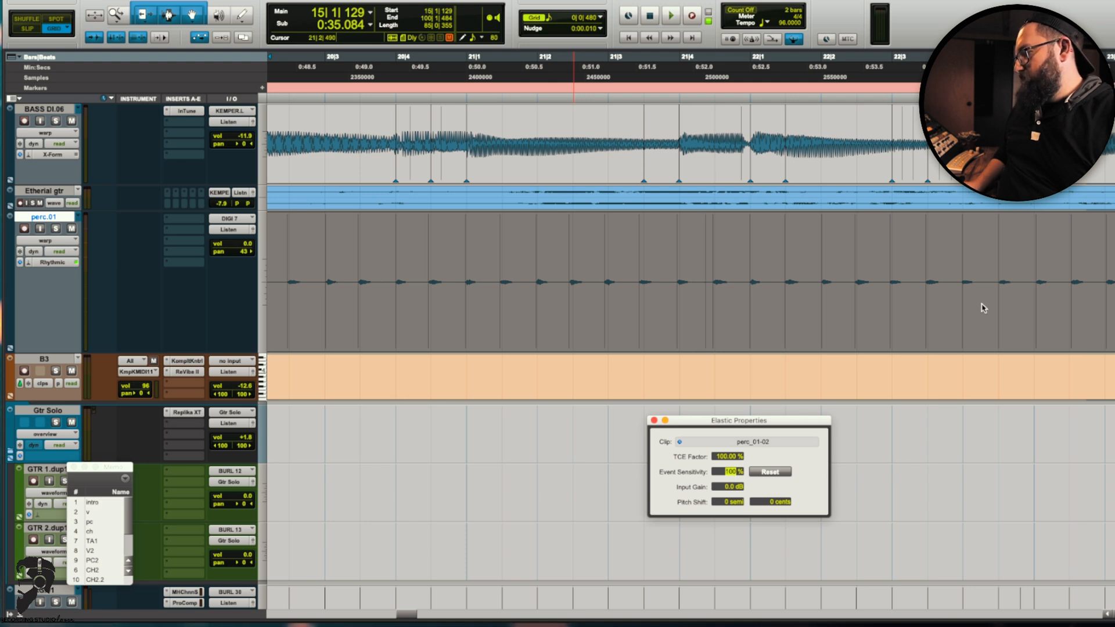
key("Return")
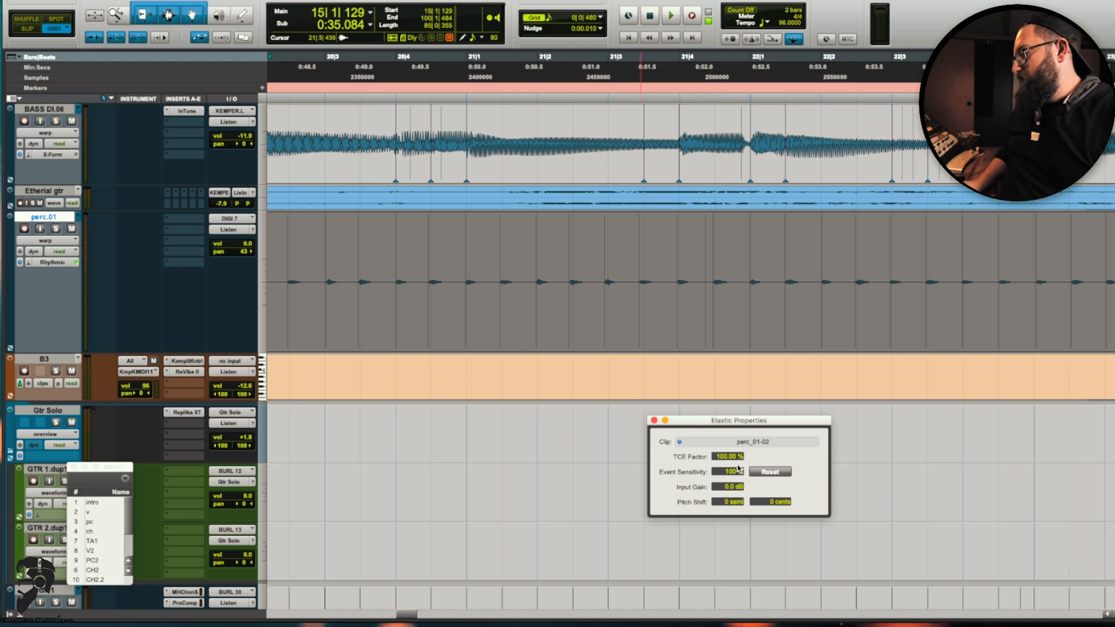
key("Tab")
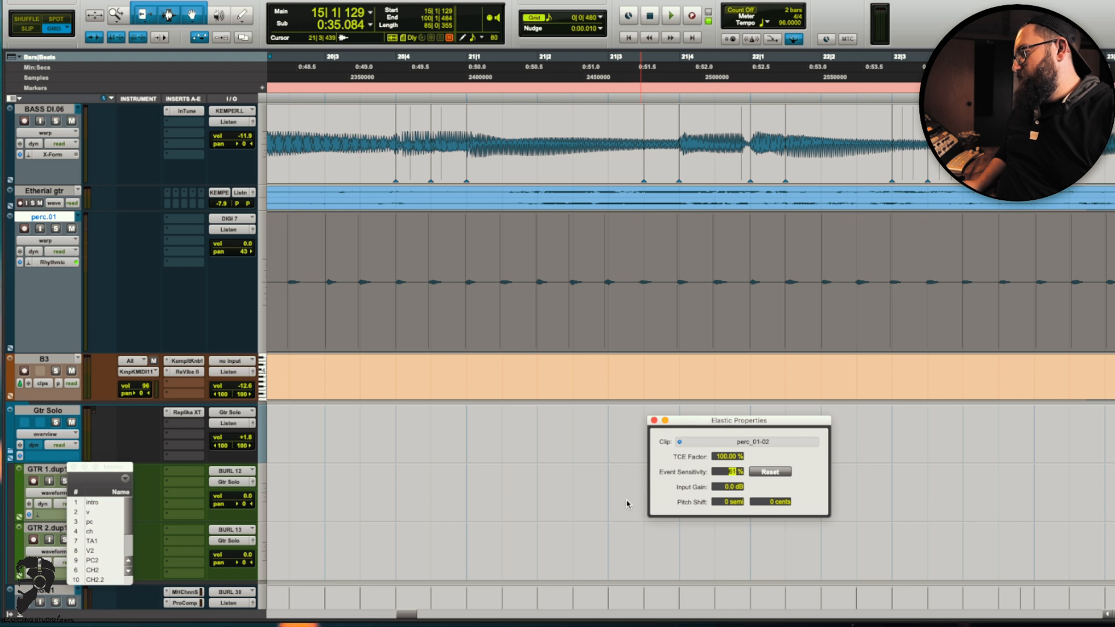
type("50")
left_click_drag(629, 501, 644, 497)
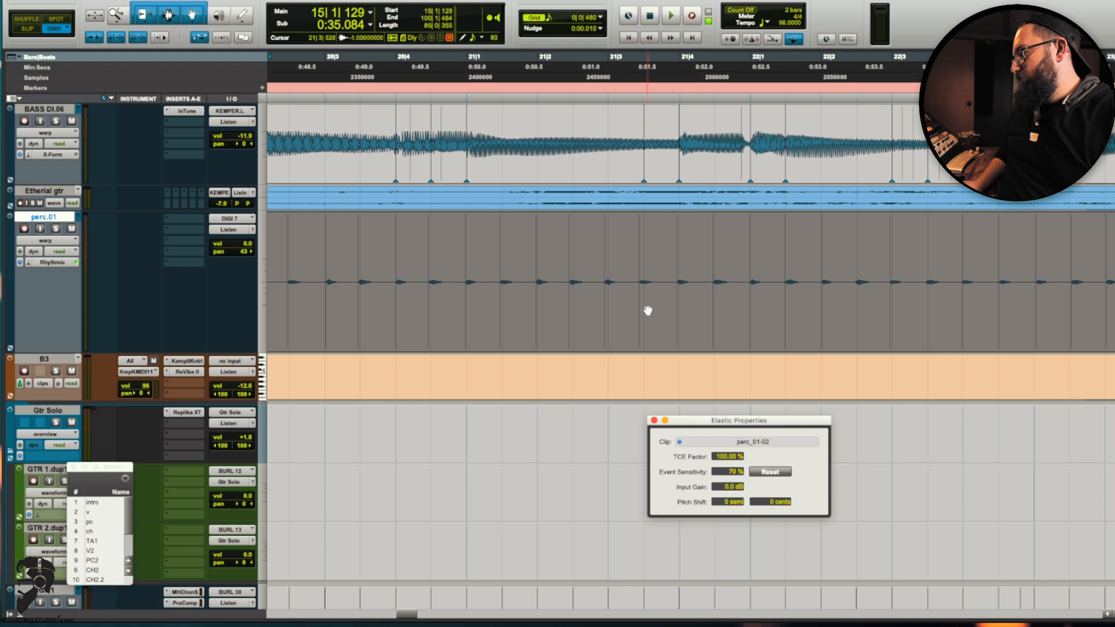
scroll(648, 310, "left", 10)
scroll(649, 310, "right", 10)
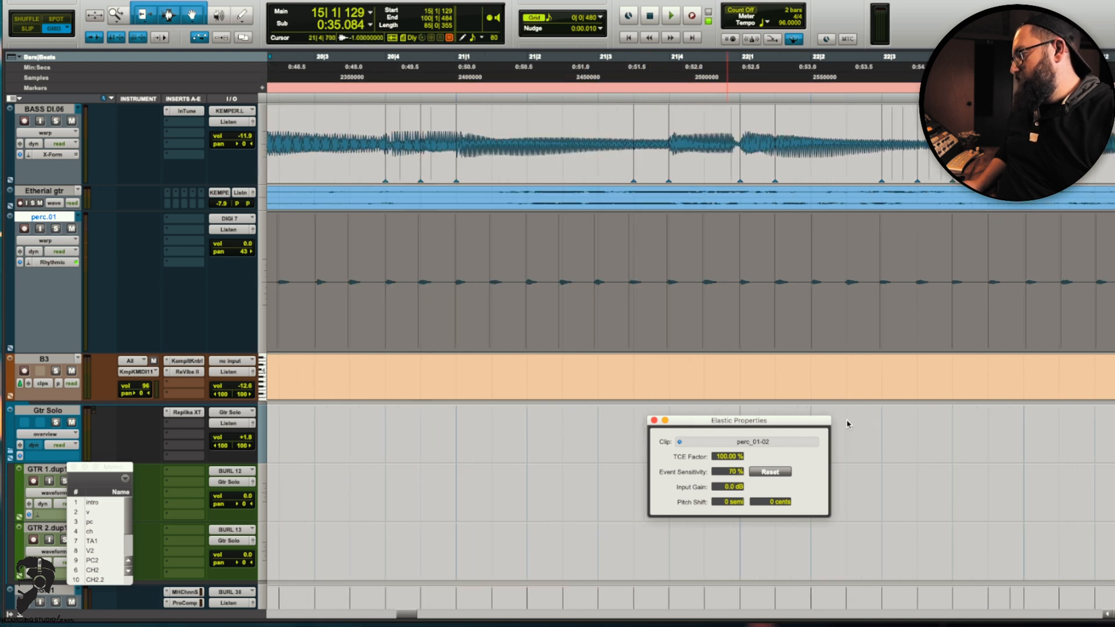
Step: Raise the perc clip's Event Sensitivity to 83% and check the event markers through to the end of the chorus
left_click(739, 469)
key("Up")
key("Up")
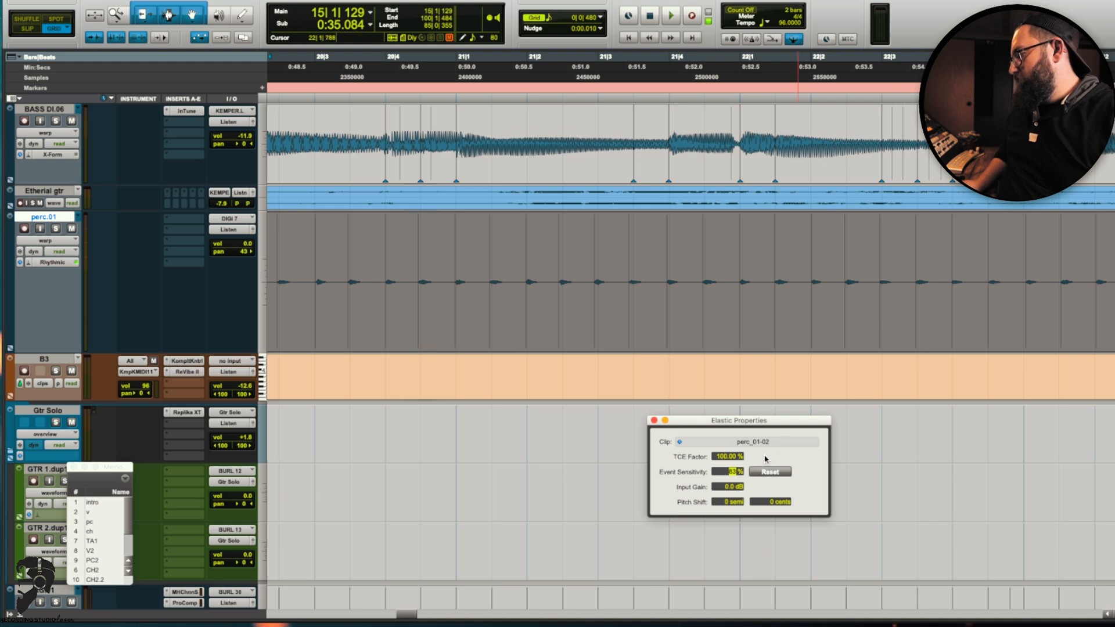
key("Return")
scroll(753, 314, "right", 5)
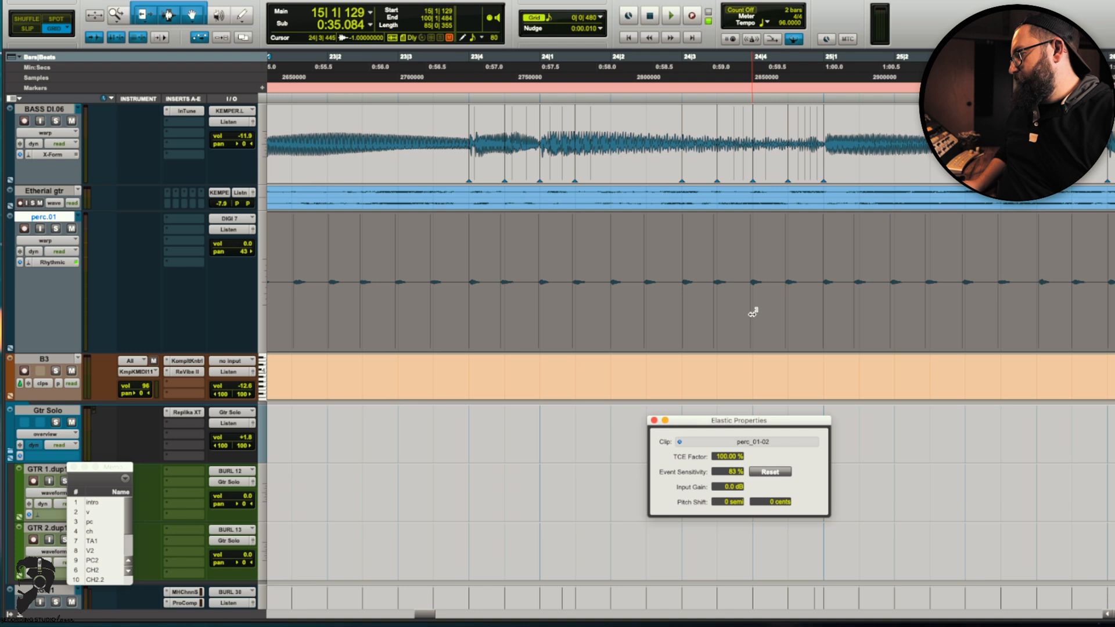
scroll(753, 314, "right", 15)
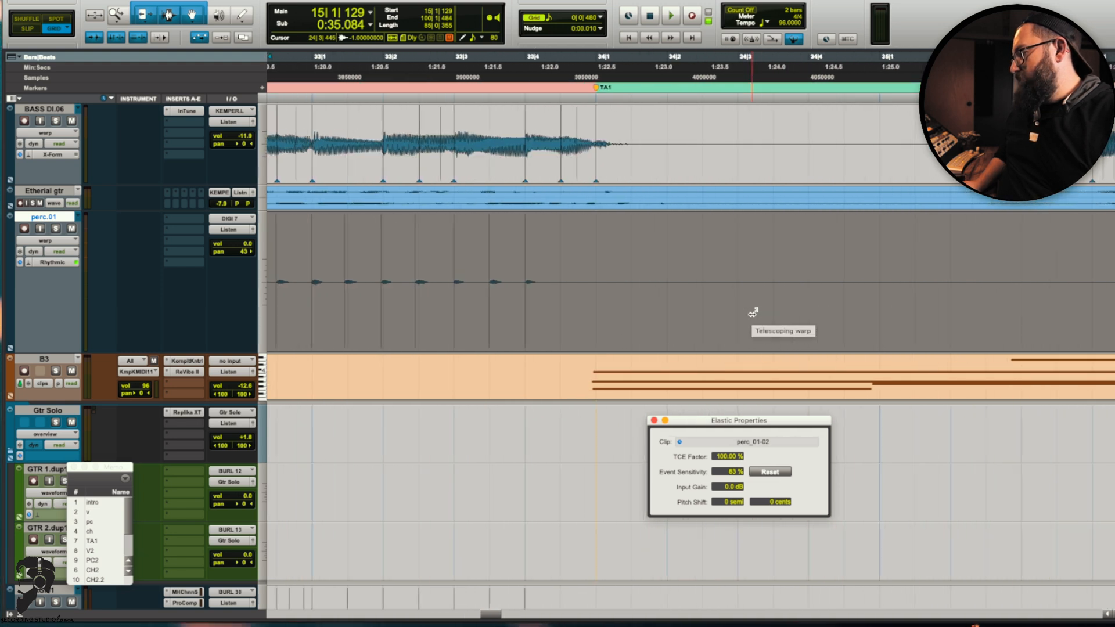
scroll(753, 314, "left", 2)
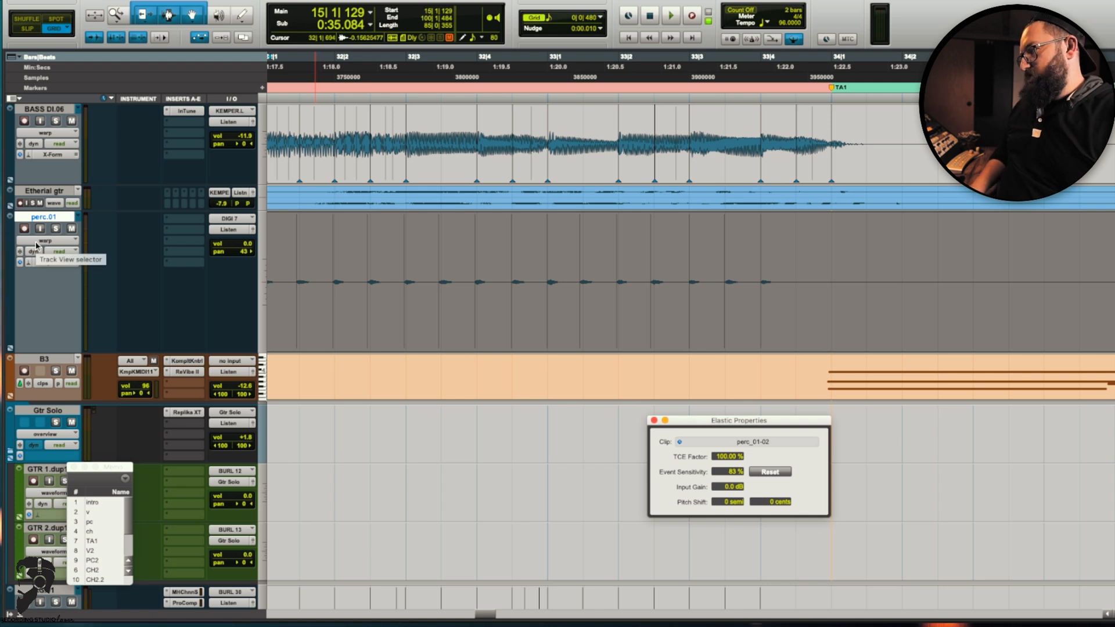
Step: Quantize the perc clip's Elastic Audio Events to a 1/8 note grid at 97% strength and close Event Operations
key("alt+0")
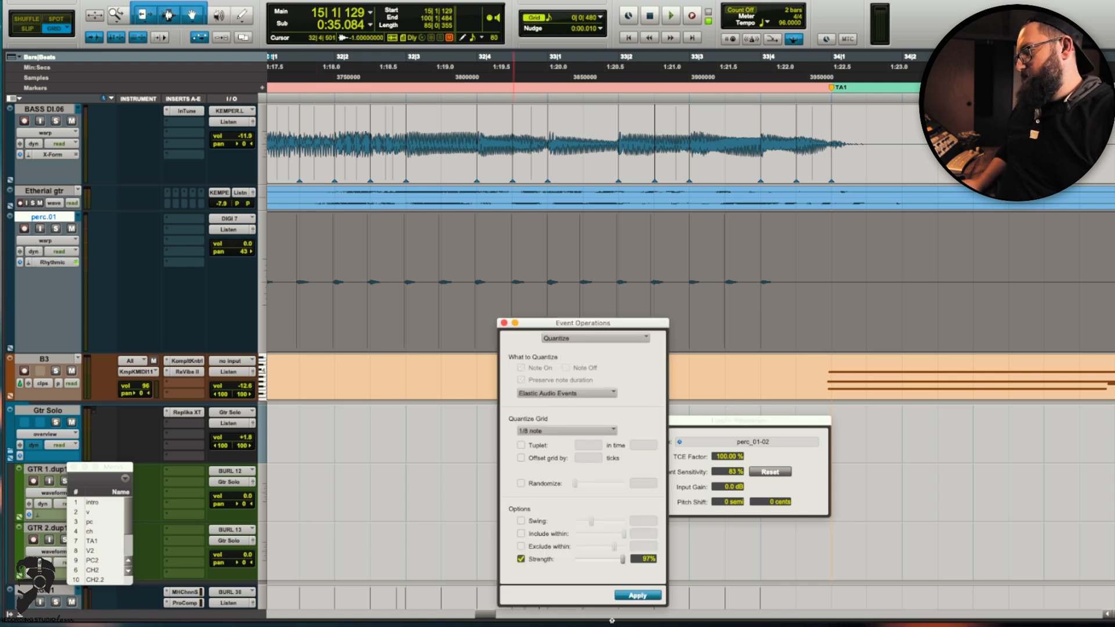
left_click(636, 595)
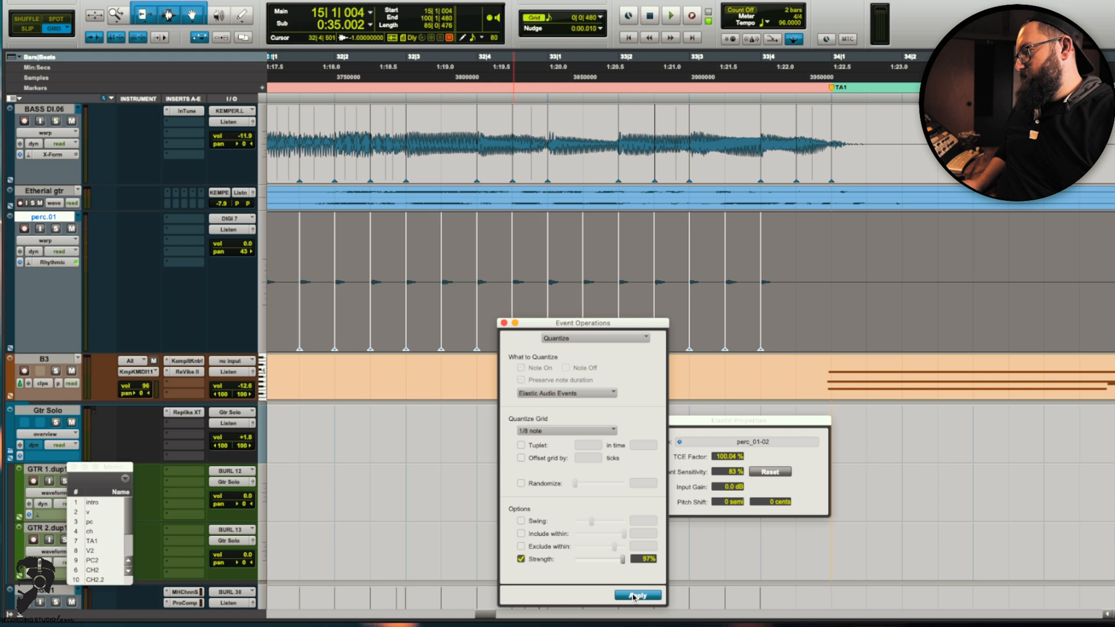
left_click(503, 323)
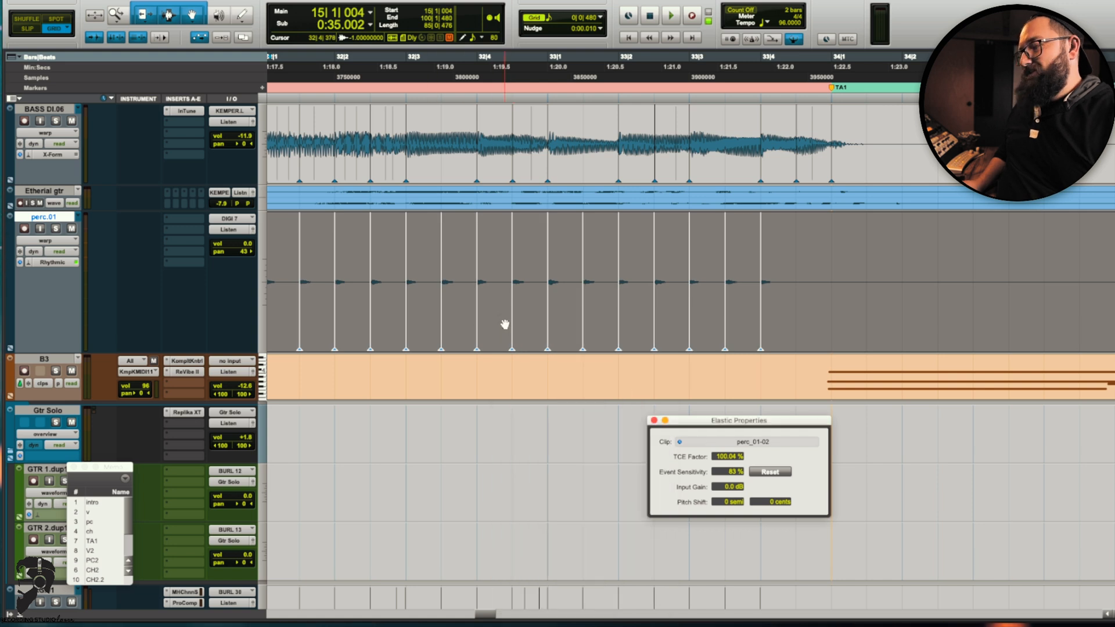
Step: Play the song from the start of the chorus at bar 20 and raise the AG.01 track's volume to +0.6 dB
key("r")
key("r")
key("r")
key("r")
key("r")
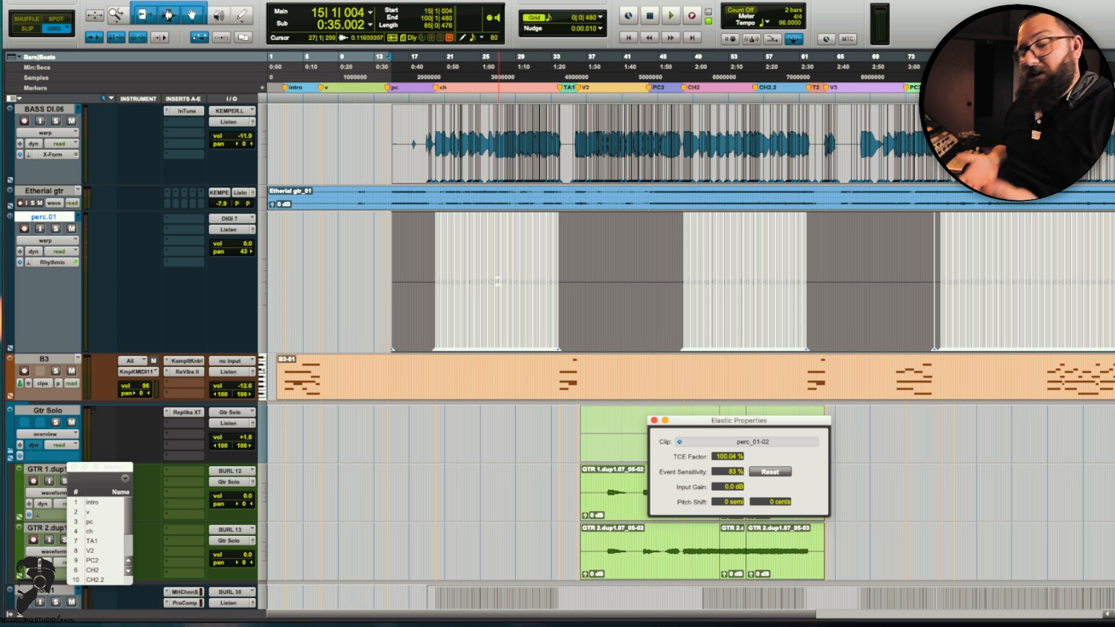
left_click(435, 372)
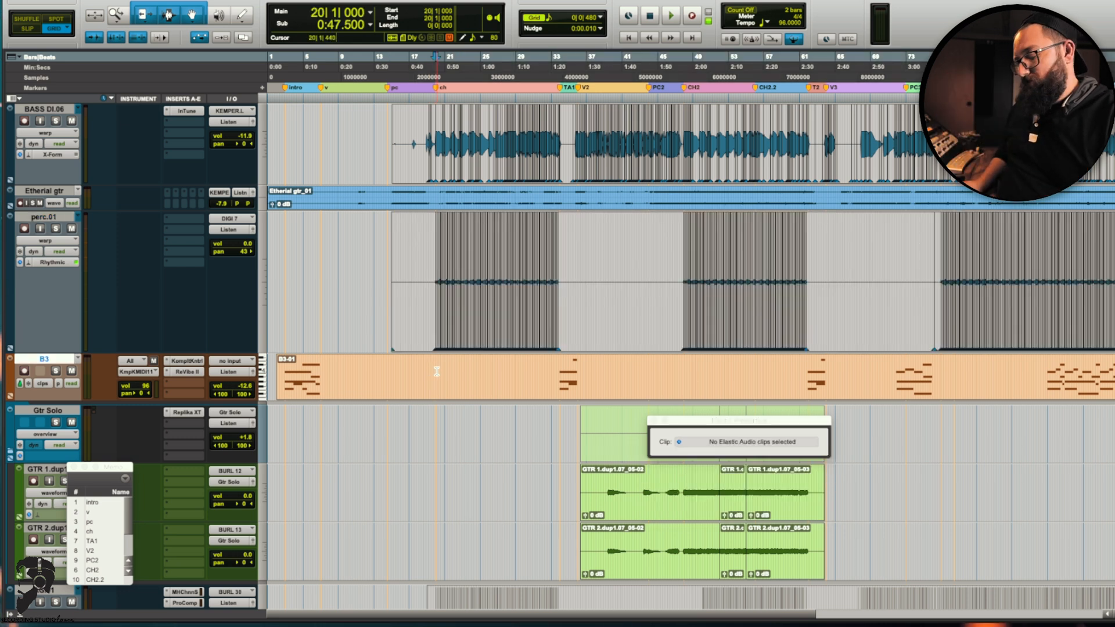
key("space")
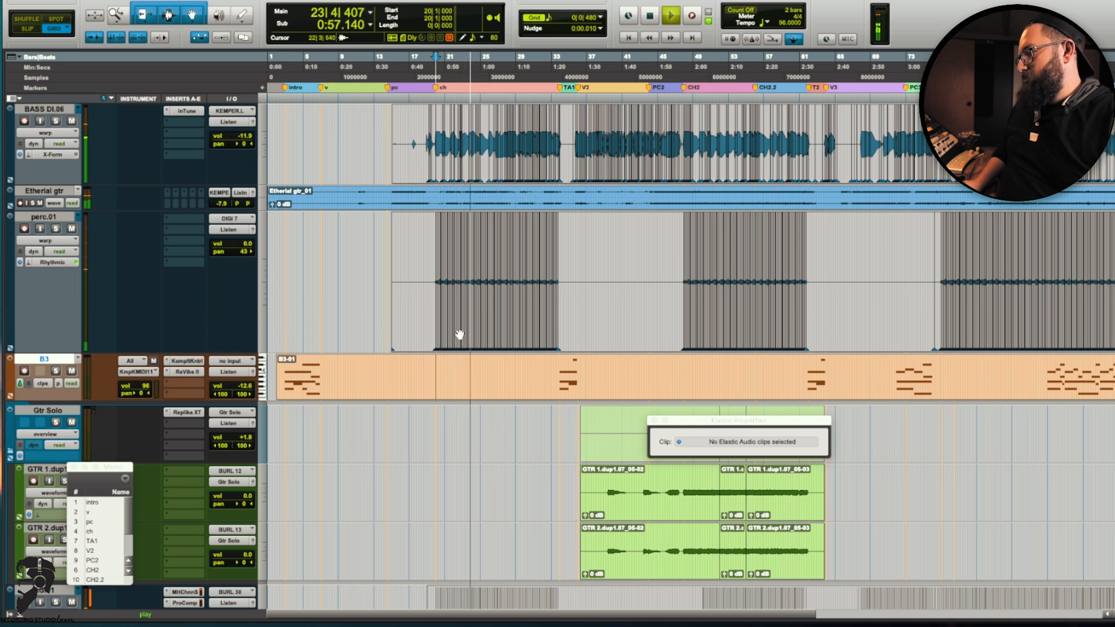
scroll(192, 305, "down", 5)
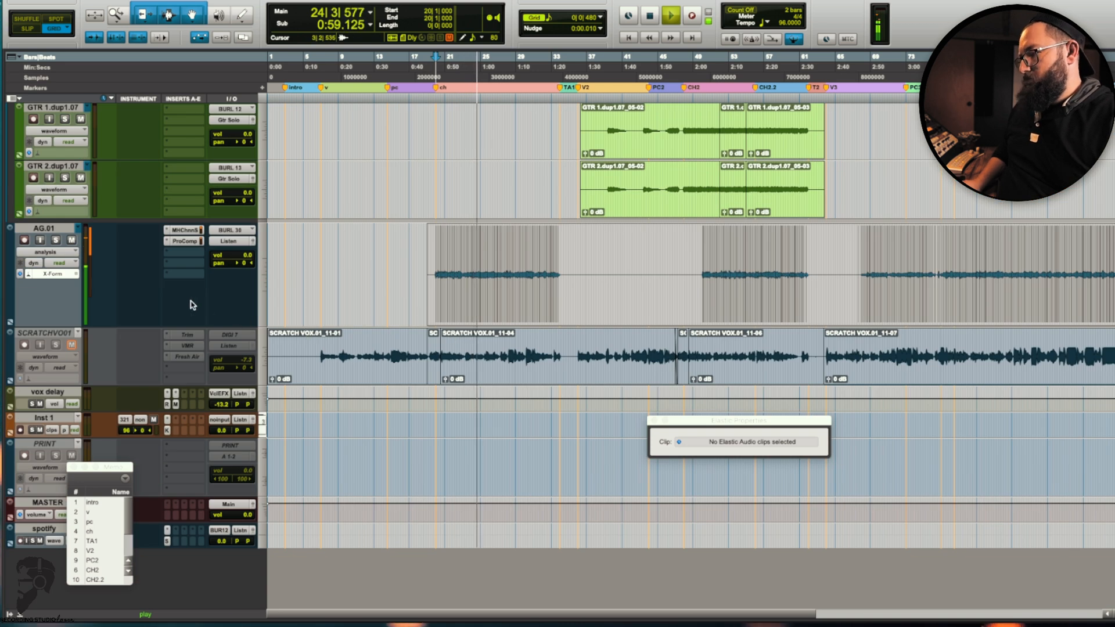
mouse_move(232, 255)
left_mouse_down()
mouse_move(227, 243)
mouse_move(227, 253)
left_mouse_up()
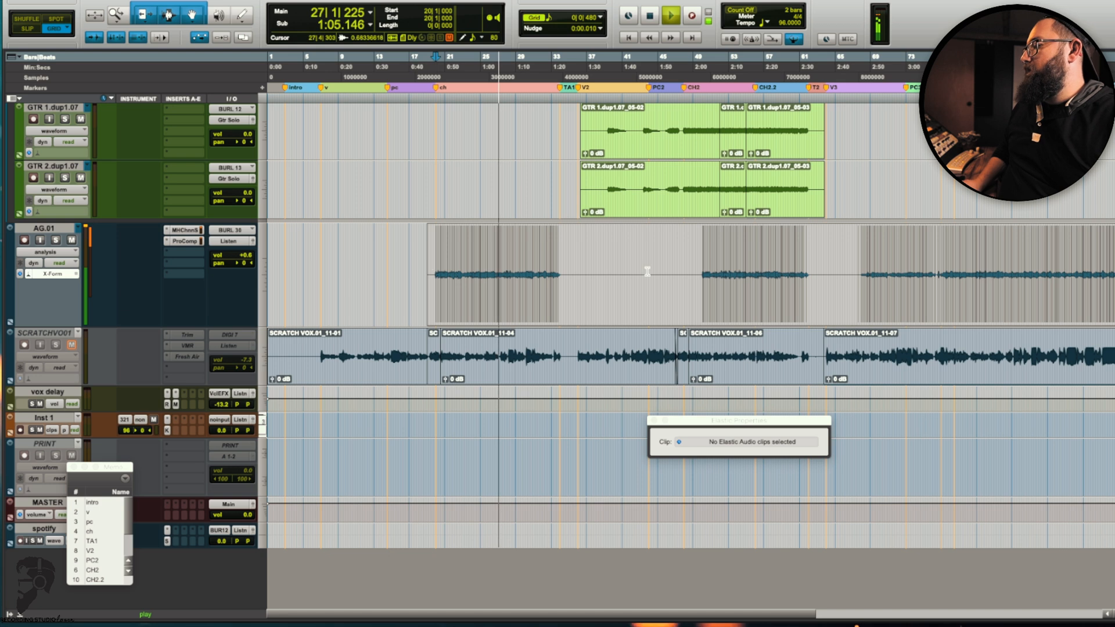
key("space")
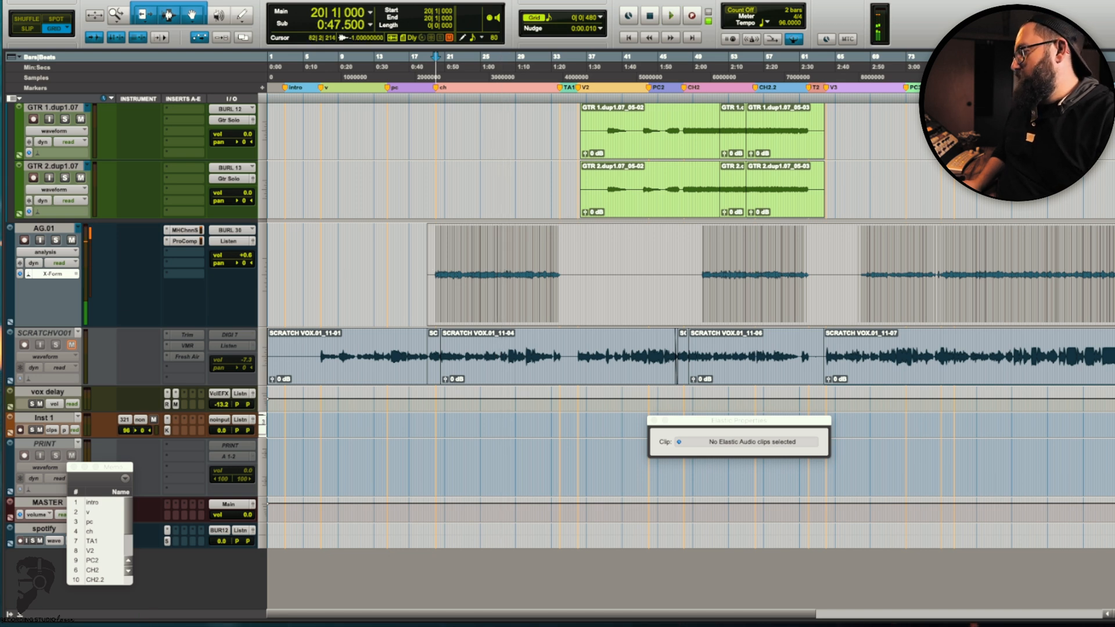
Step: Play the end of the song to check it, then stop and return to the drum tracks
left_click(988, 175)
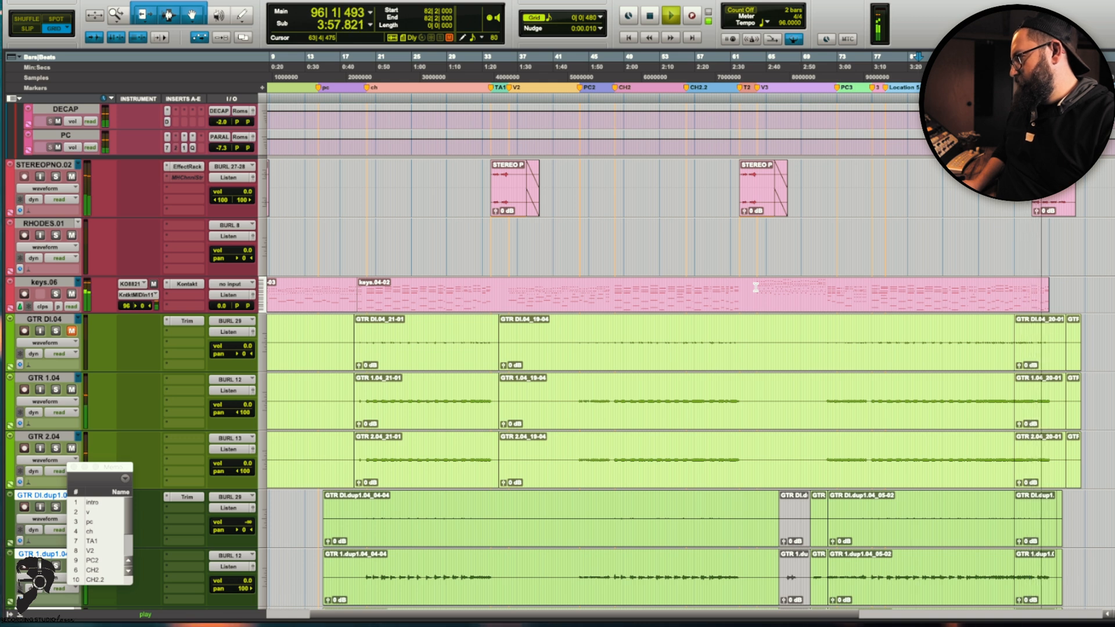
scroll(985, 290, "up", 6)
key("space")
scroll(986, 289, "up", 4)
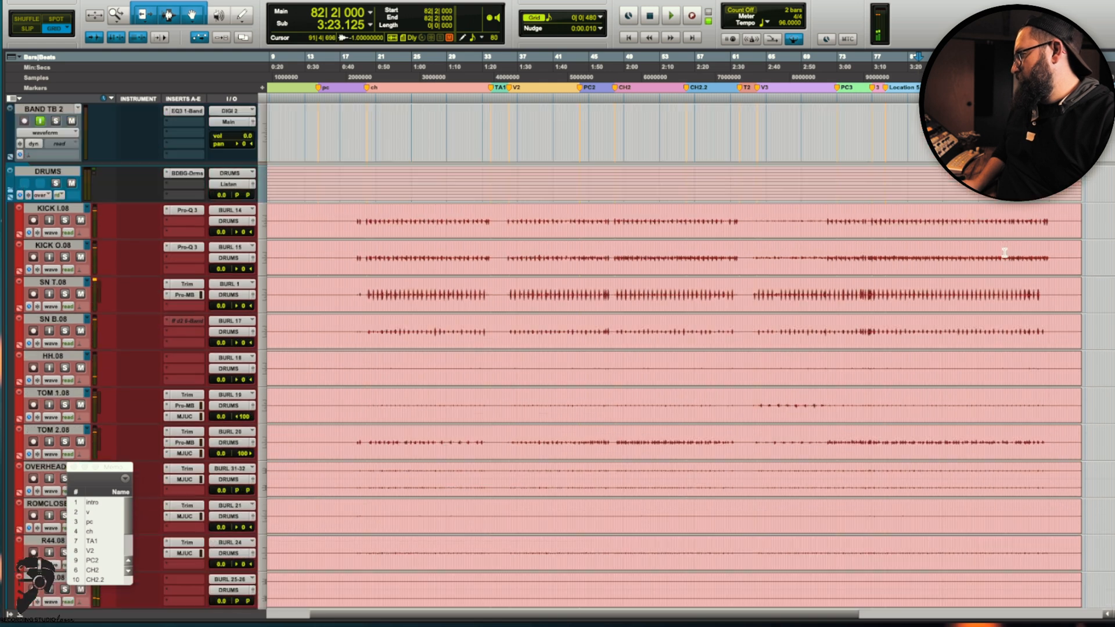
Step: Solo the drum tracks and listen closely to their ending from bar 93 and again from bar 95
left_click(1015, 217)
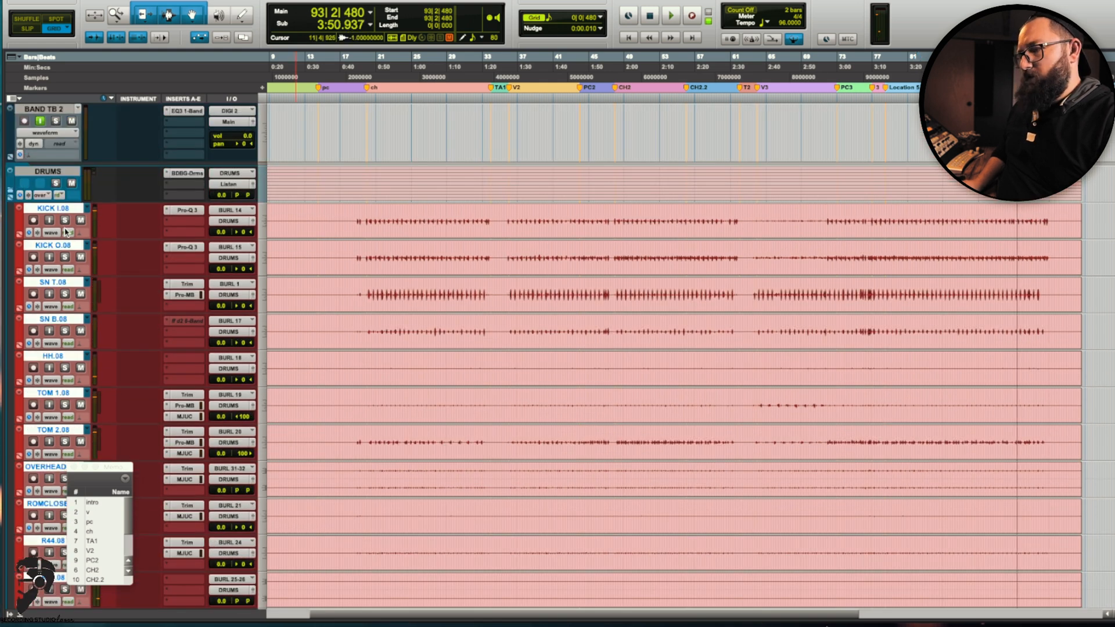
left_click(65, 222)
key("space")
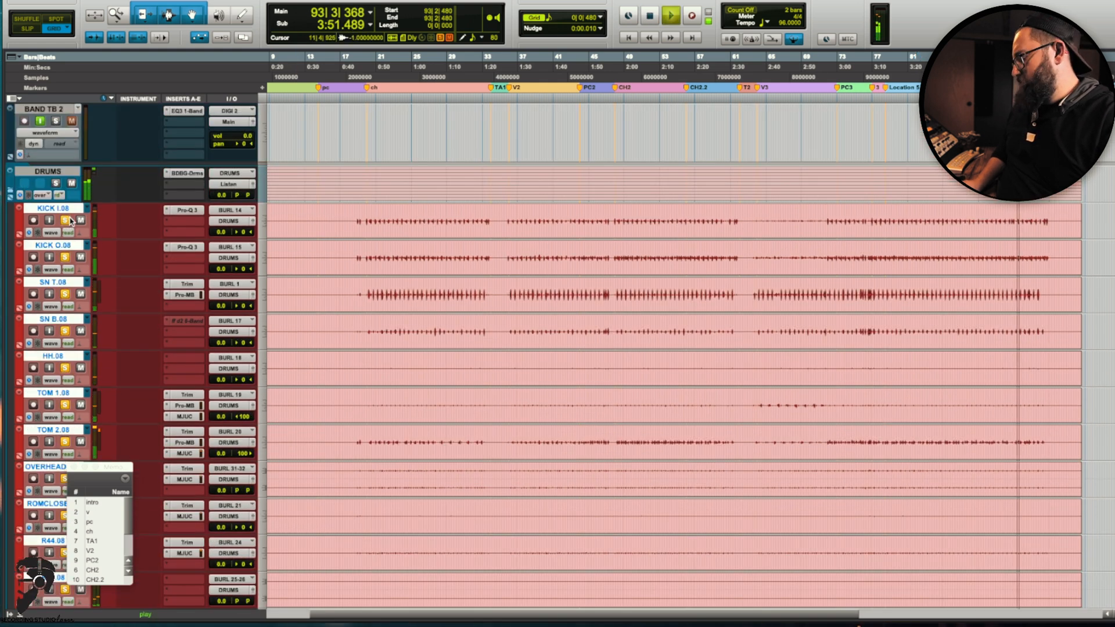
key("t")
key("t")
key("t")
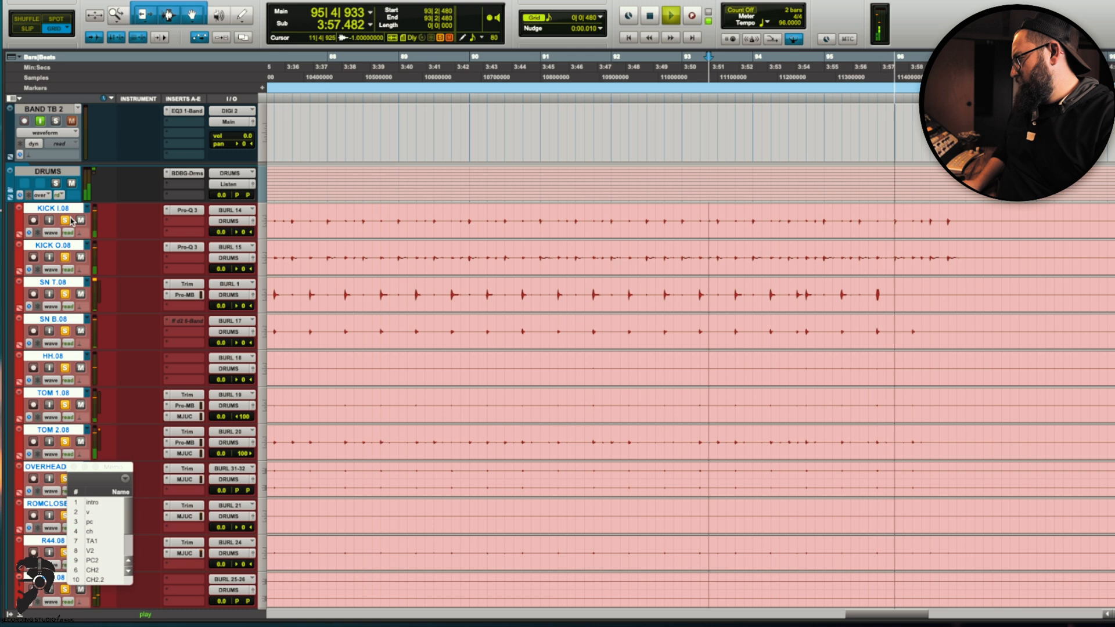
key("space")
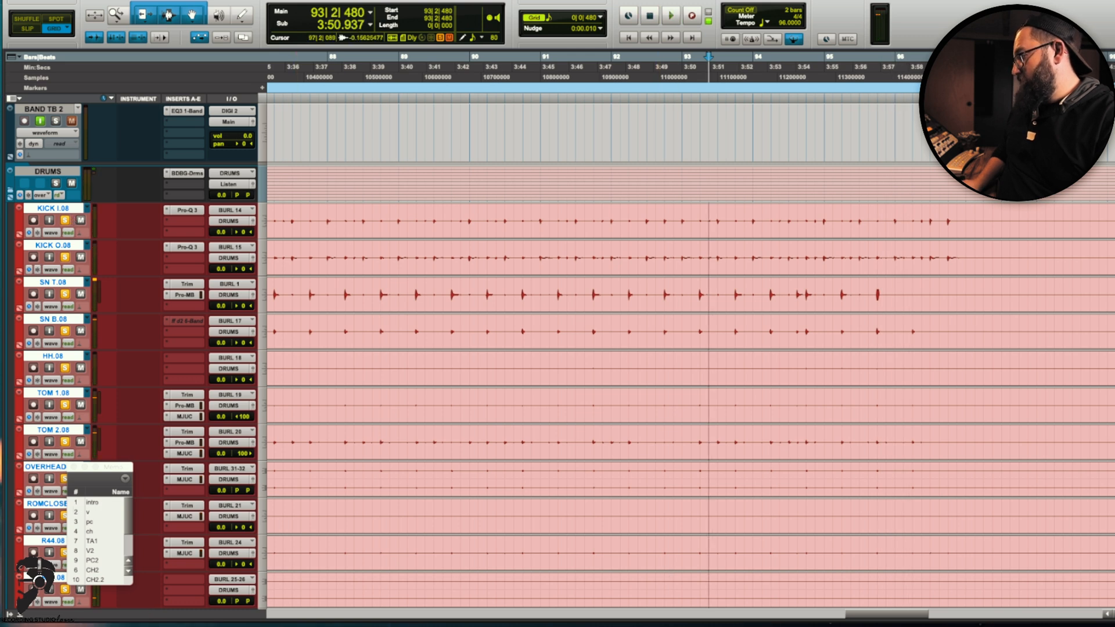
left_click(829, 288)
key("space")
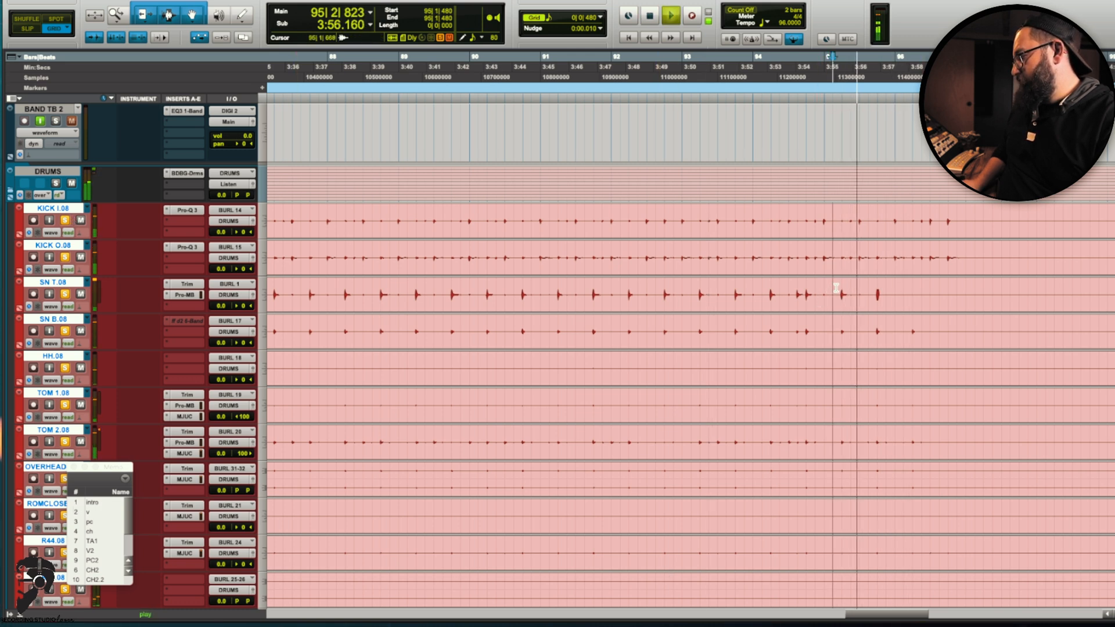
key("space")
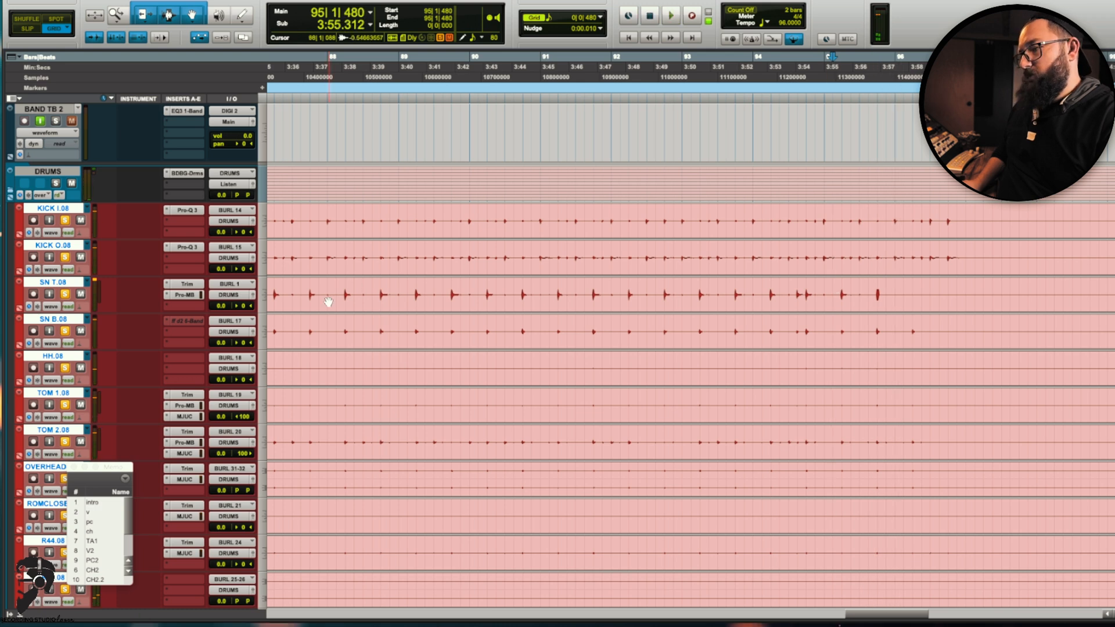
Step: Try to switch the snare top track's view to playlists
left_click(53, 307)
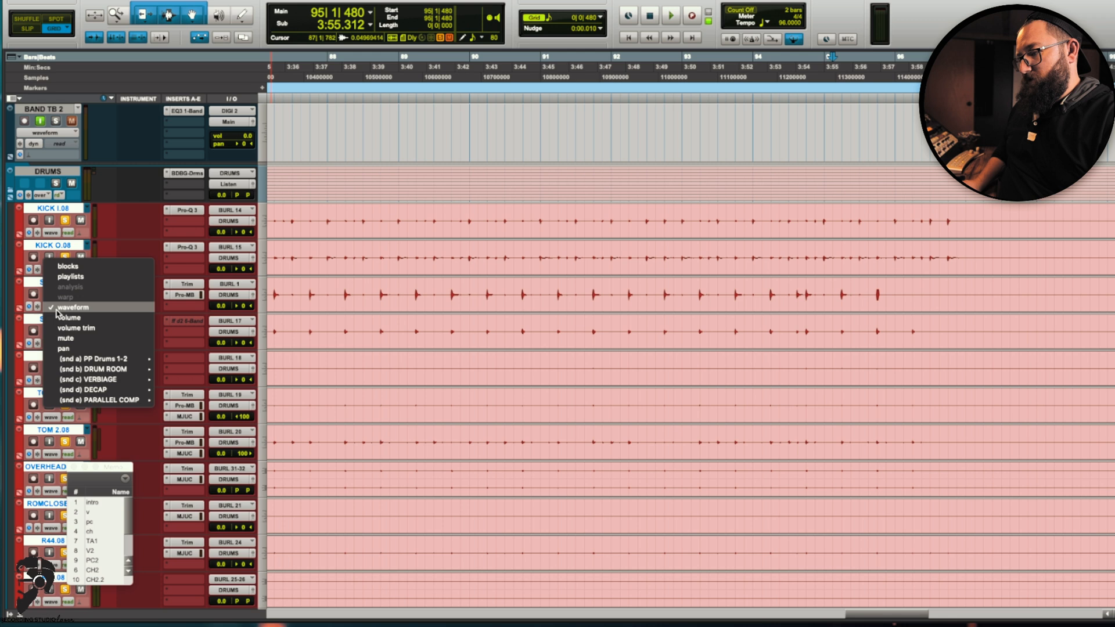
left_click(75, 278)
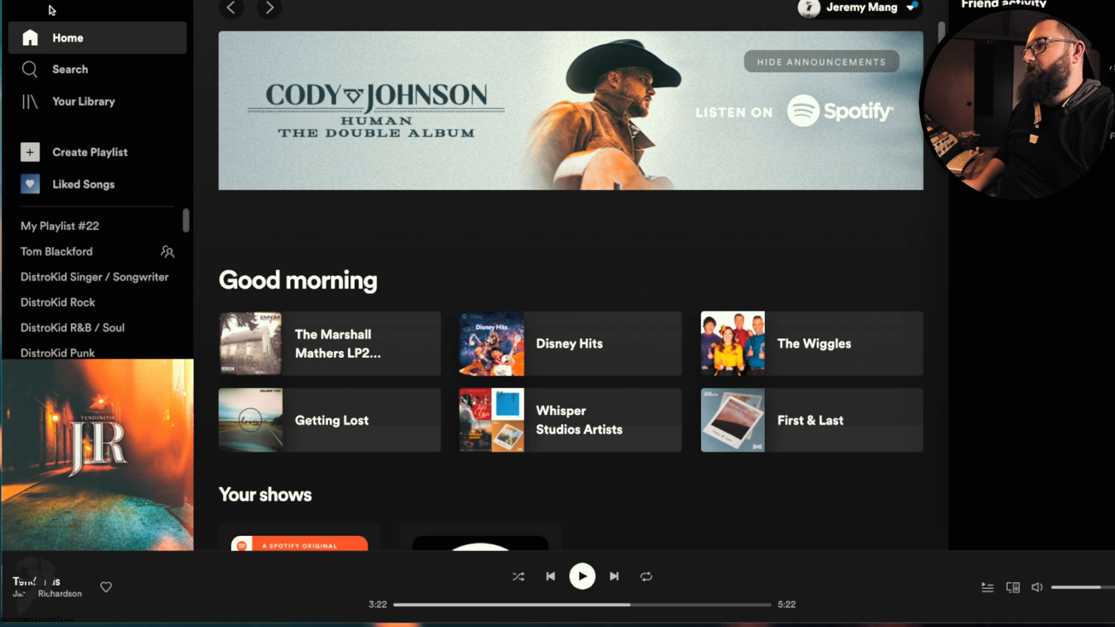
Step: Quit Spotify and relaunch Pro Tools
key("super+q")
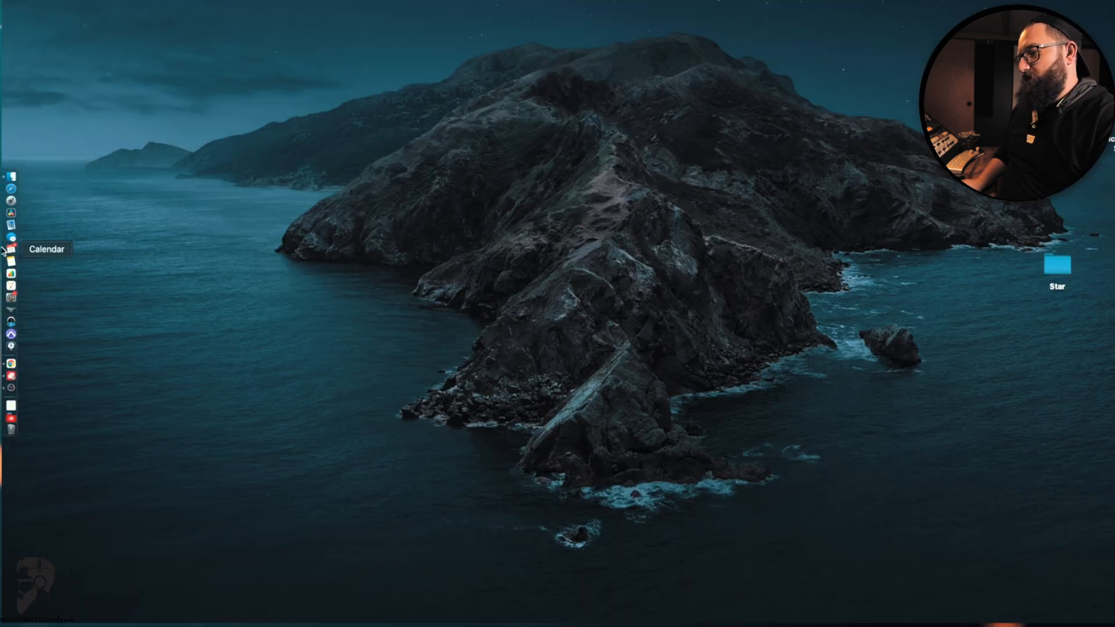
left_click(11, 330)
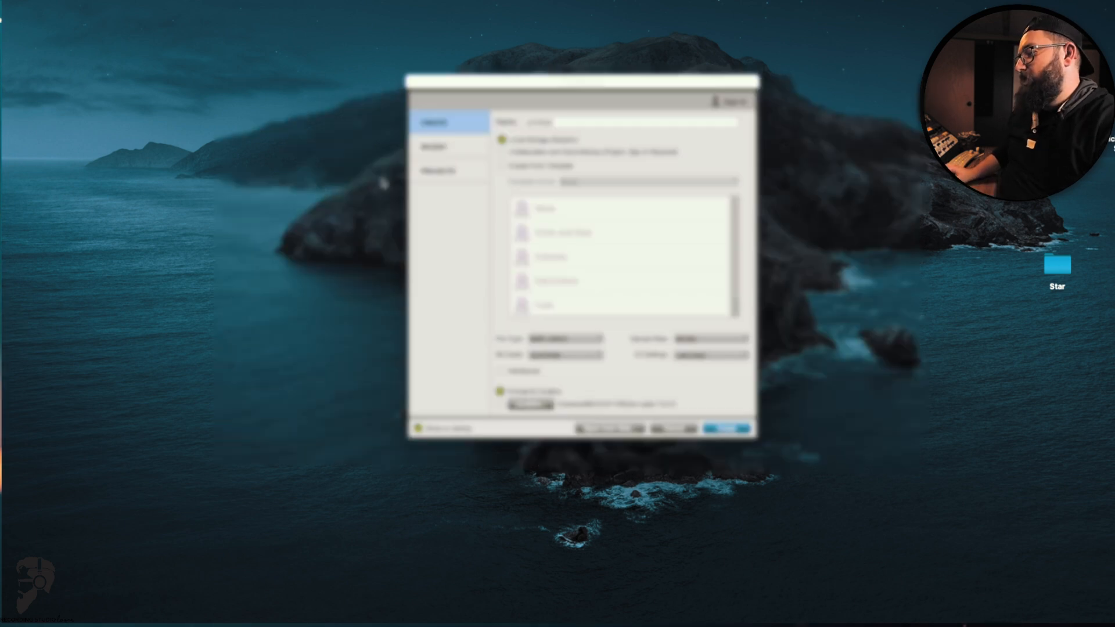
Step: Open the newest session backup, Breaking Through.bak.120.ptx, from the recent session's Session File Backups folder
left_click(459, 149)
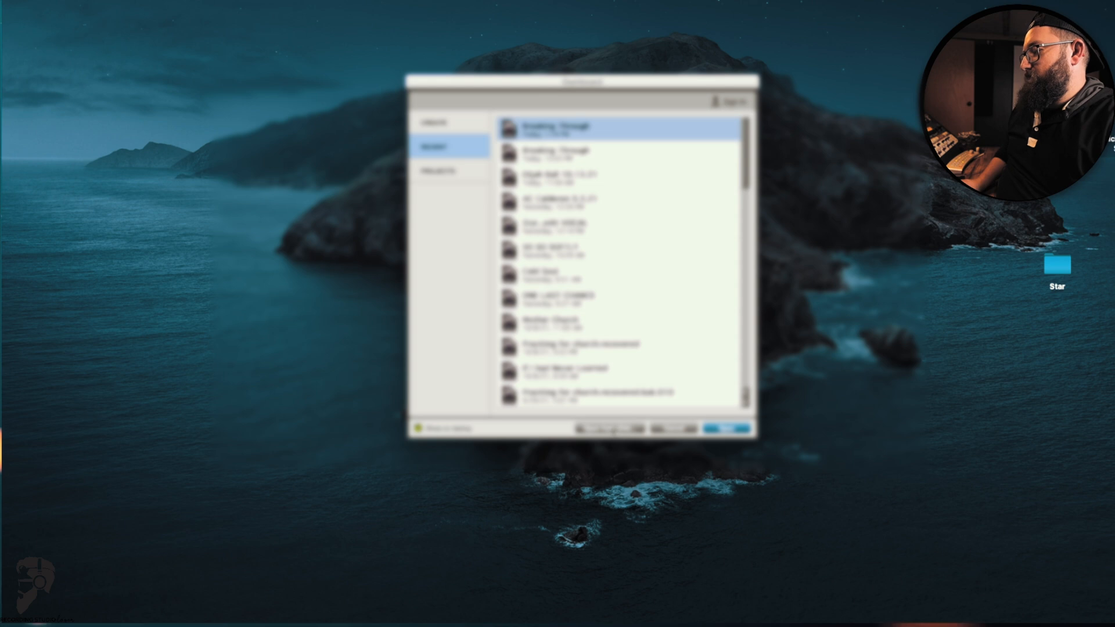
left_click(609, 428)
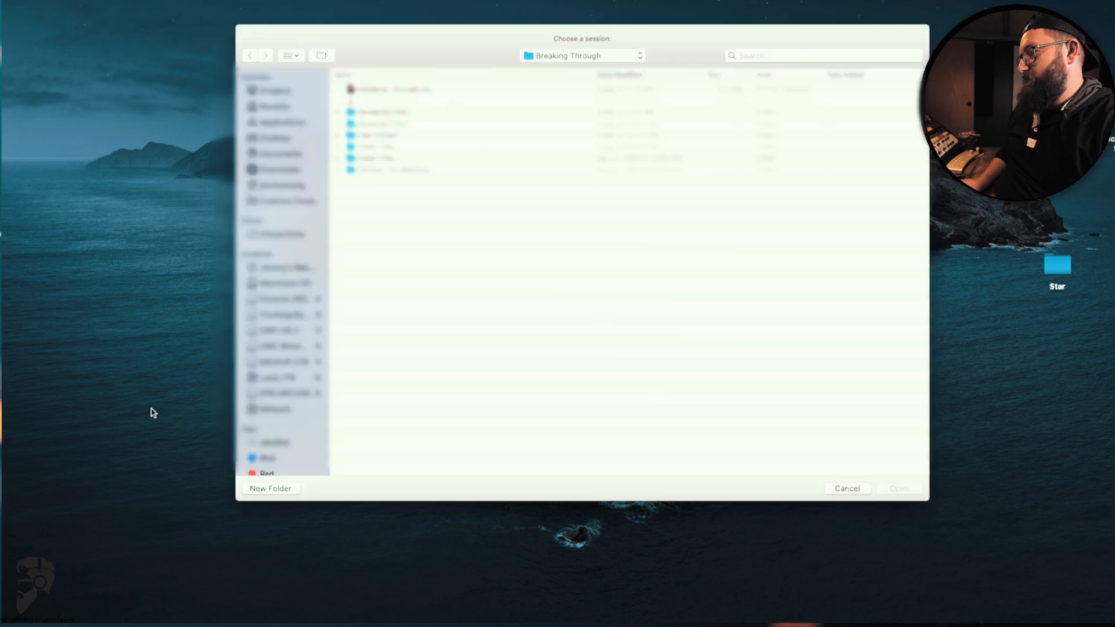
double_click(375, 170)
key("Down")
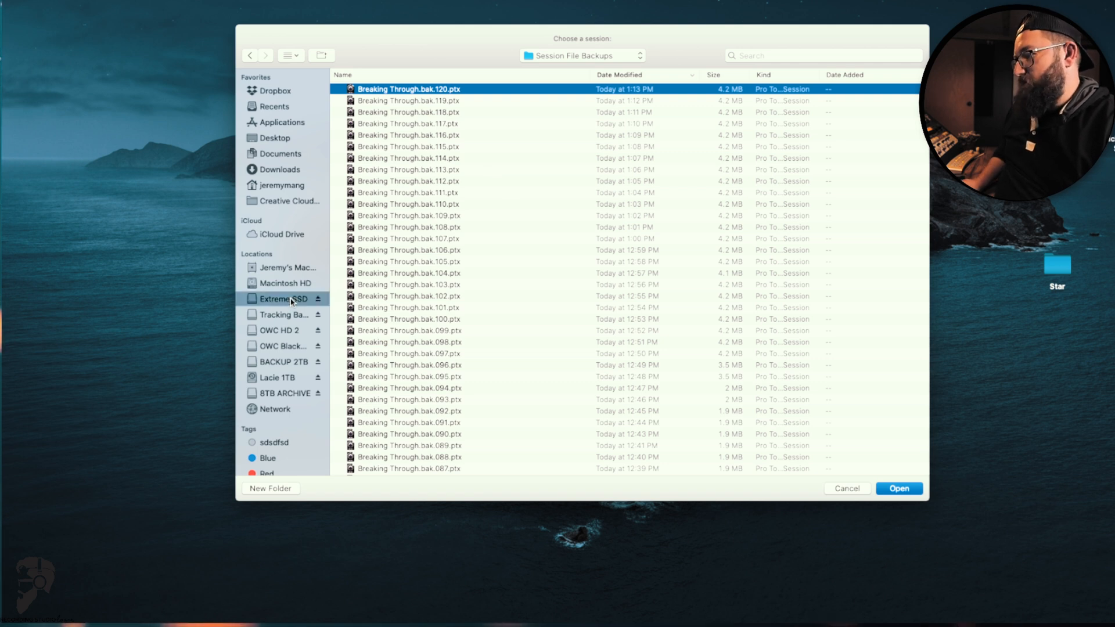
key("Return")
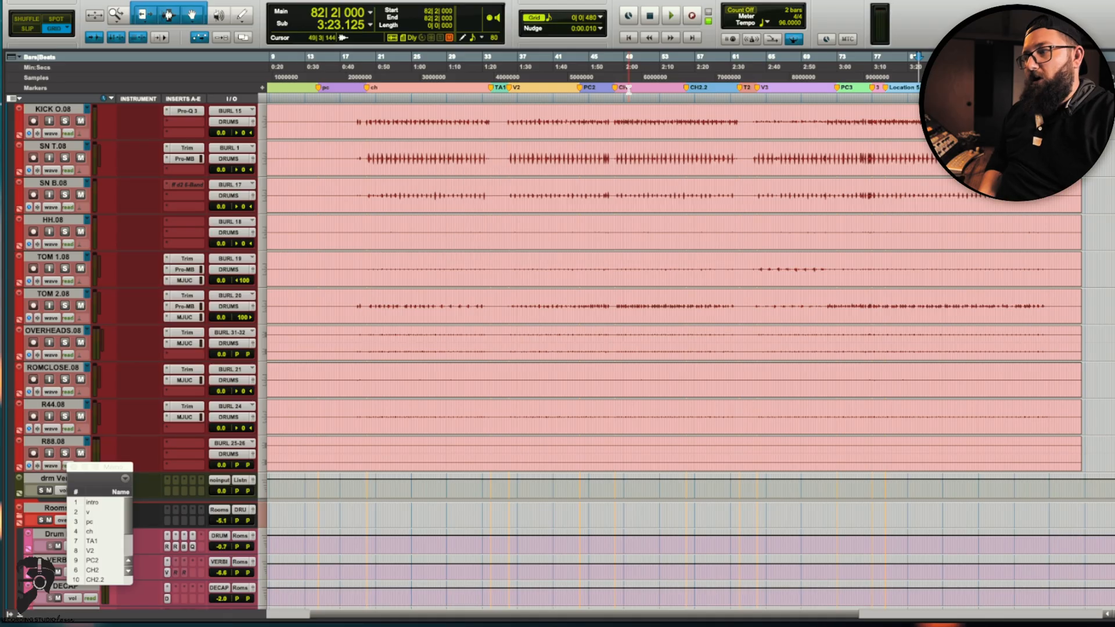
Step: Try to set Auto Backup in the Operation preferences to keep the 999 most recent session backups
left_click(47, 1)
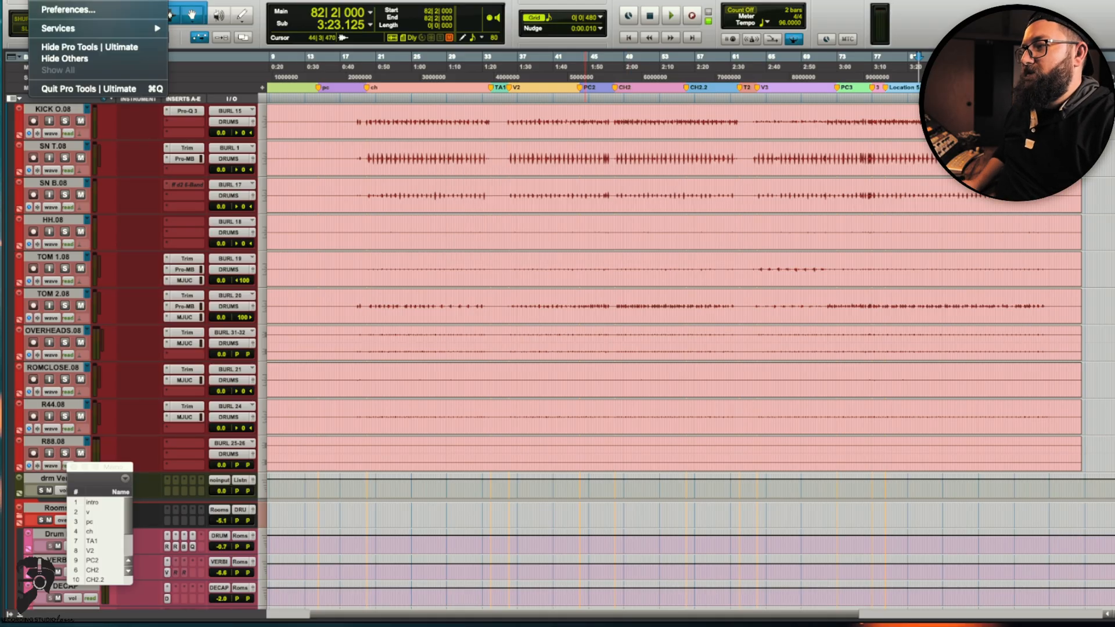
left_click(76, 9)
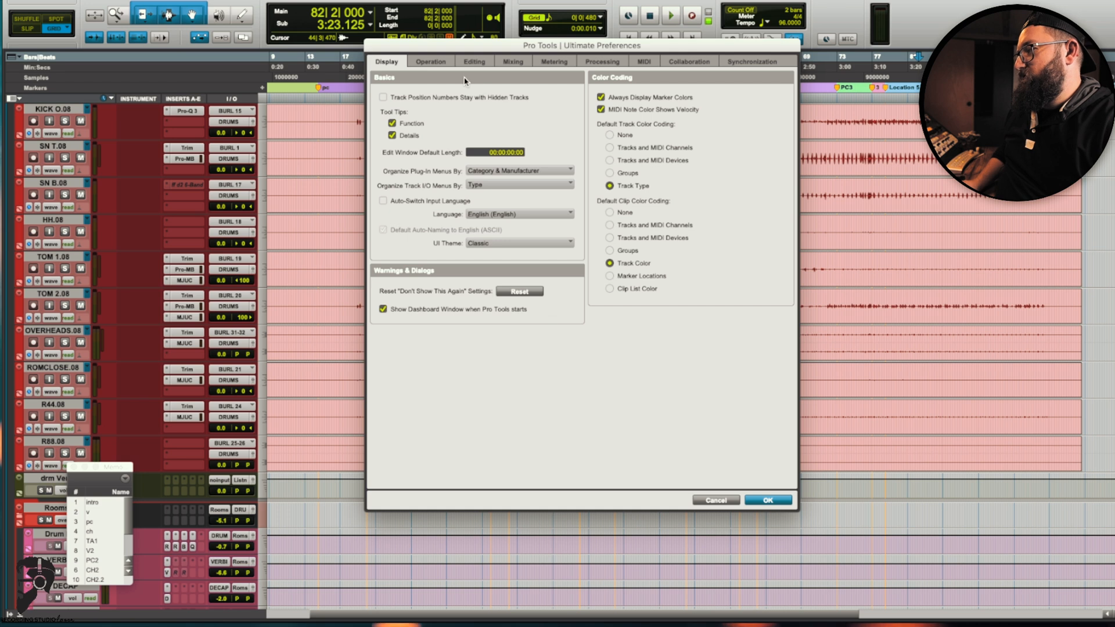
left_click(431, 62)
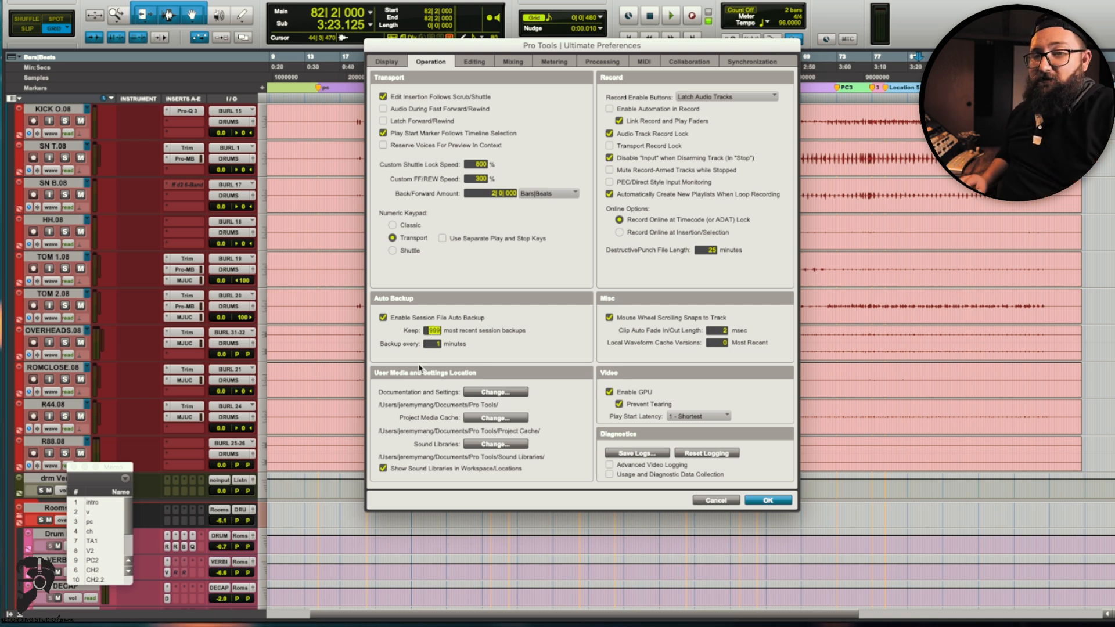
key("Tab")
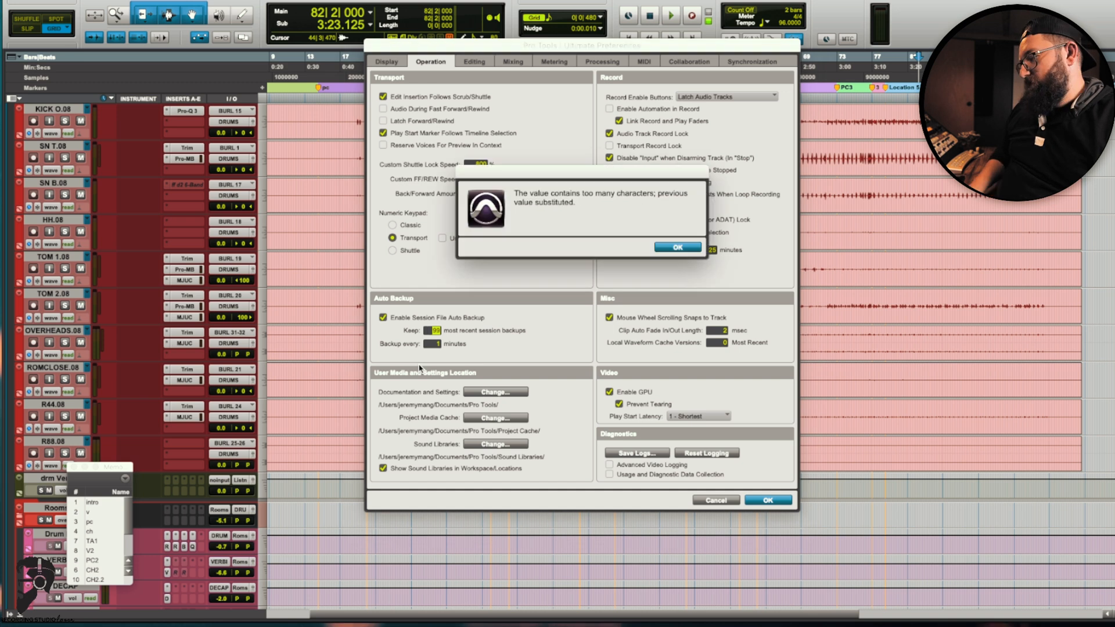
key("Return")
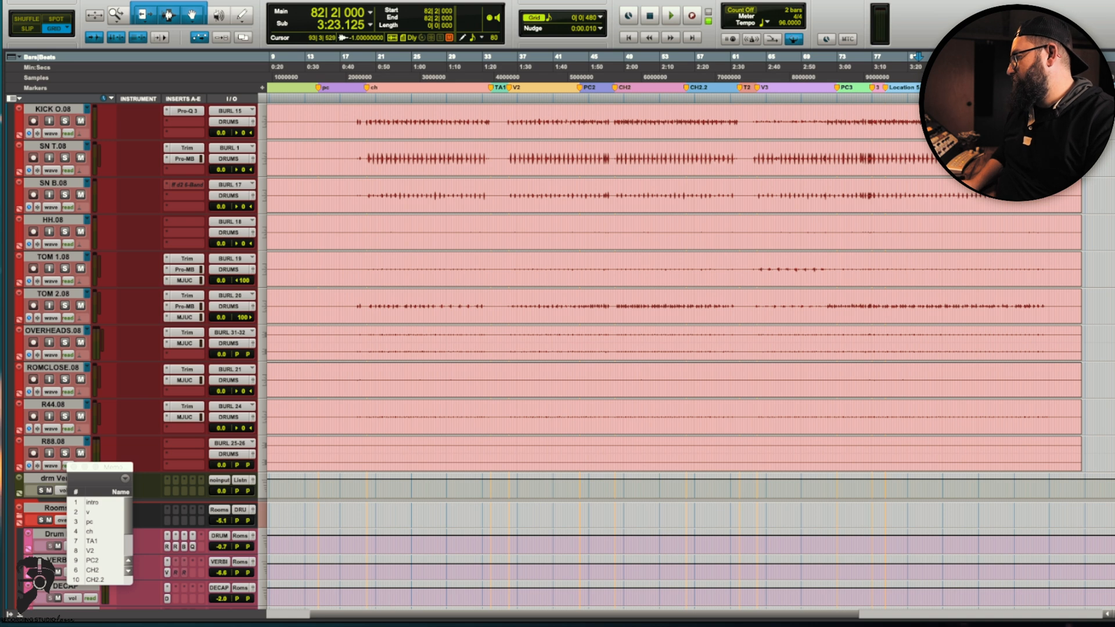
Step: Play the drum ending from bar 95 to check the restored session
left_click(1035, 174)
key("space")
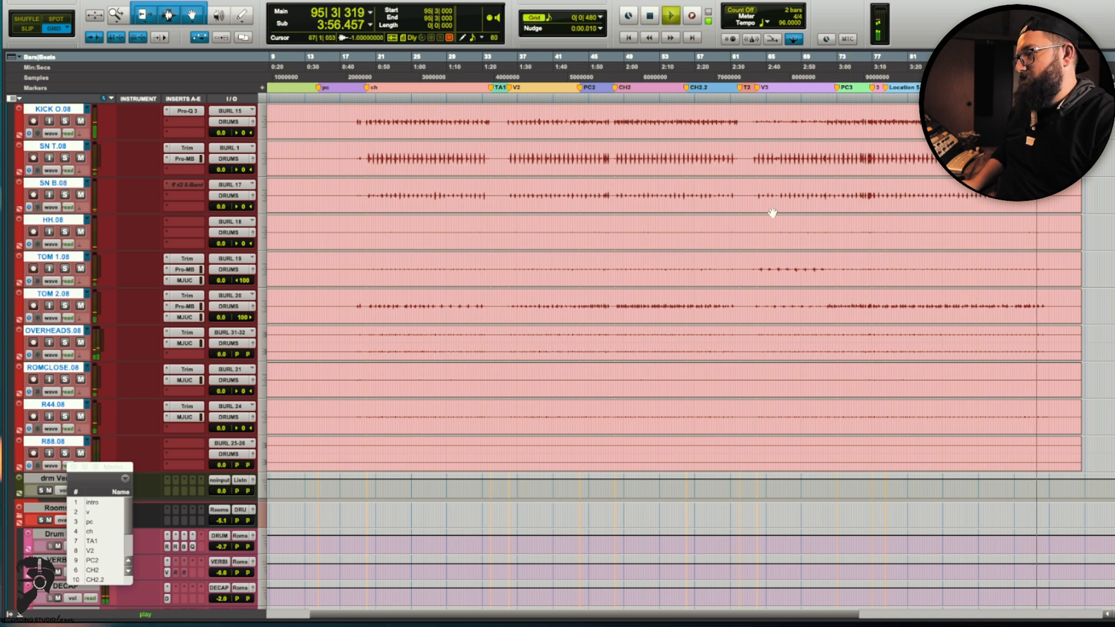
key("space")
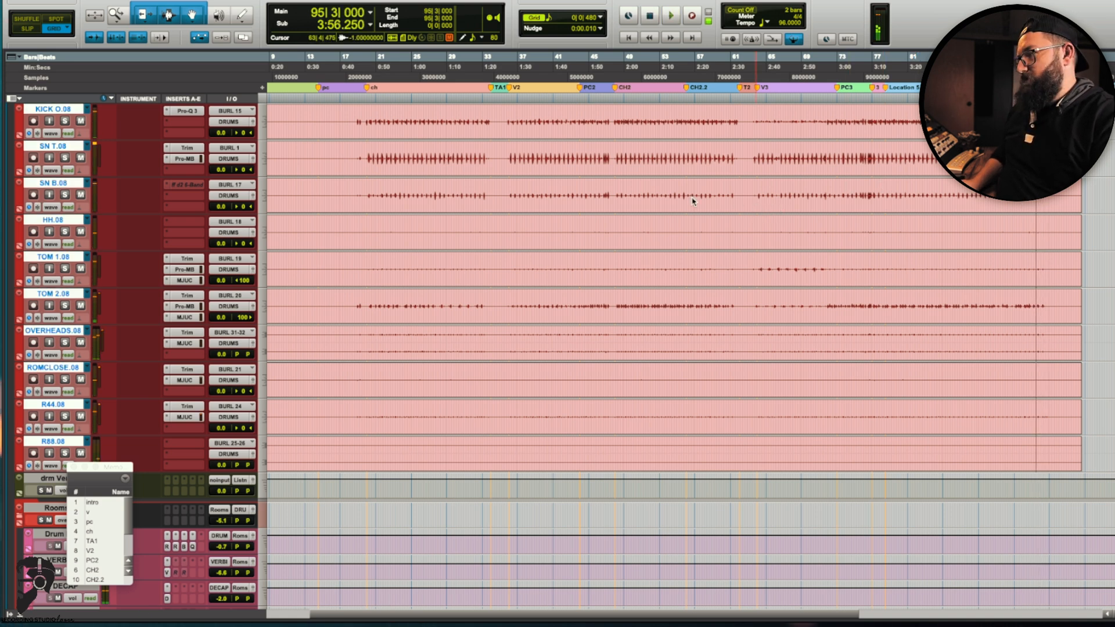
Step: Save the restored backup session as Breaking Through.ptx in the Breaking Through folder, replacing the existing file
key("super+shift+s")
left_click(489, 201)
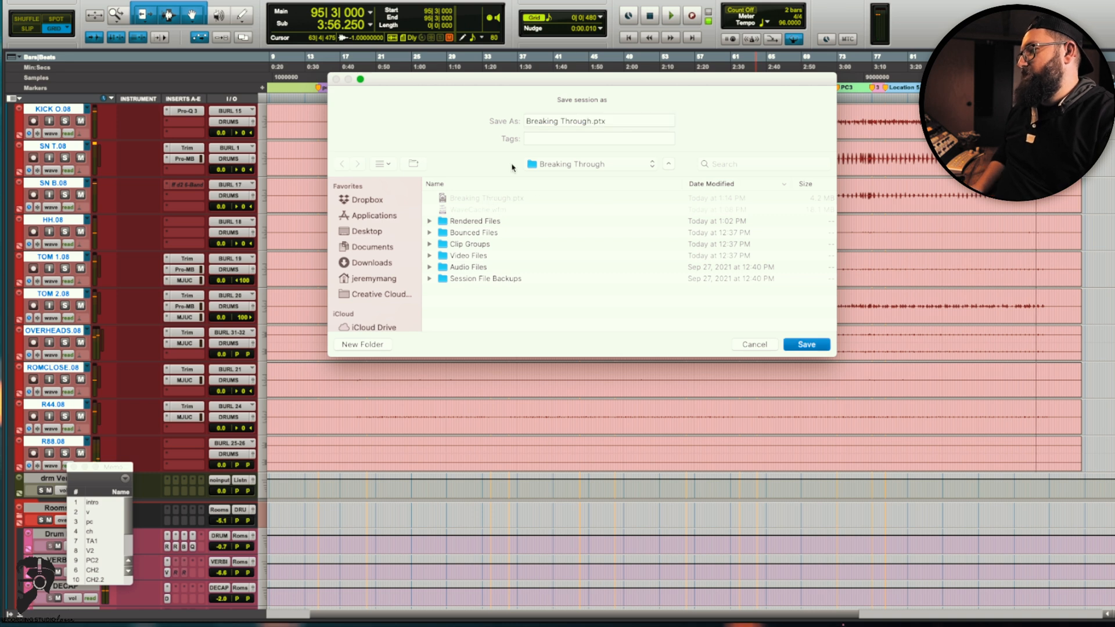
key("Return")
left_click(657, 156)
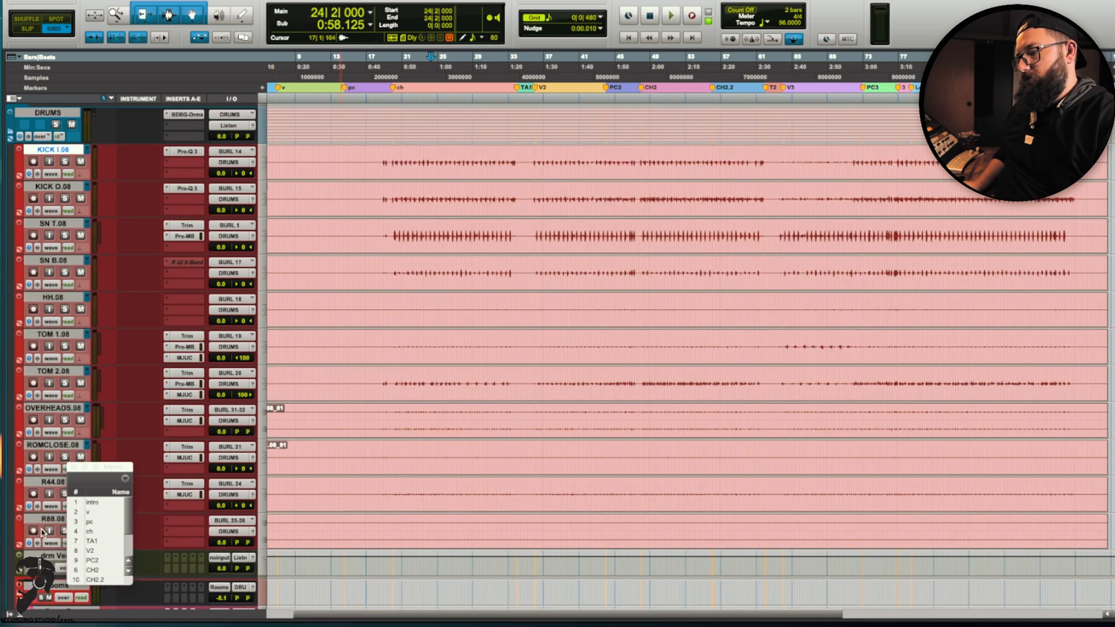
Step: Show the playlists view on all drum tracks from KICK I.08 through R88.08
left_click(45, 521, "shift")
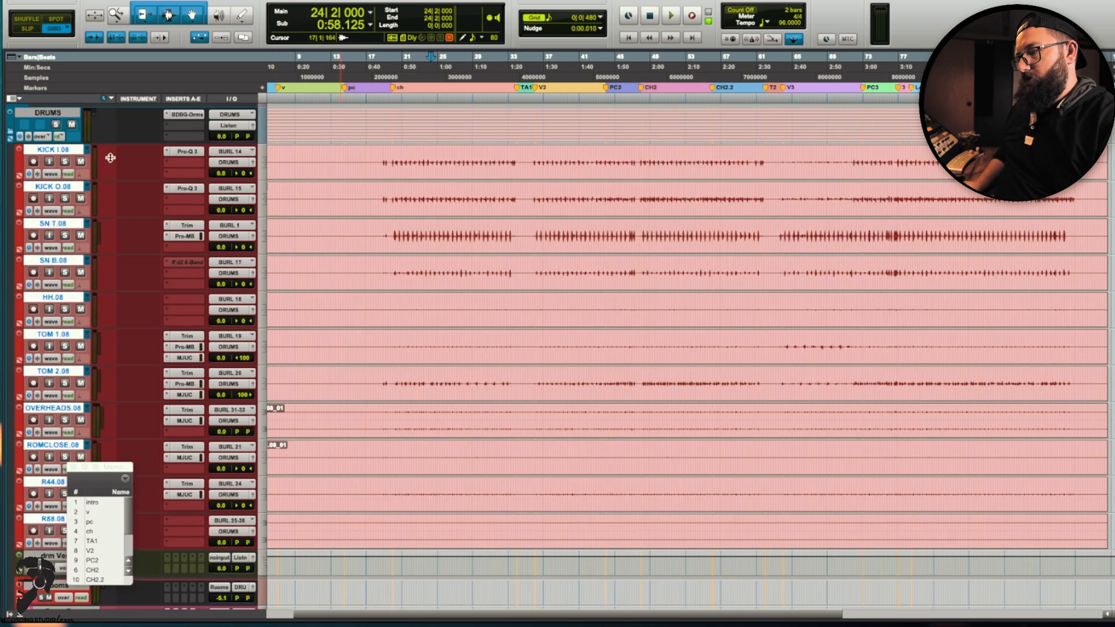
left_click(50, 174)
left_click(73, 145)
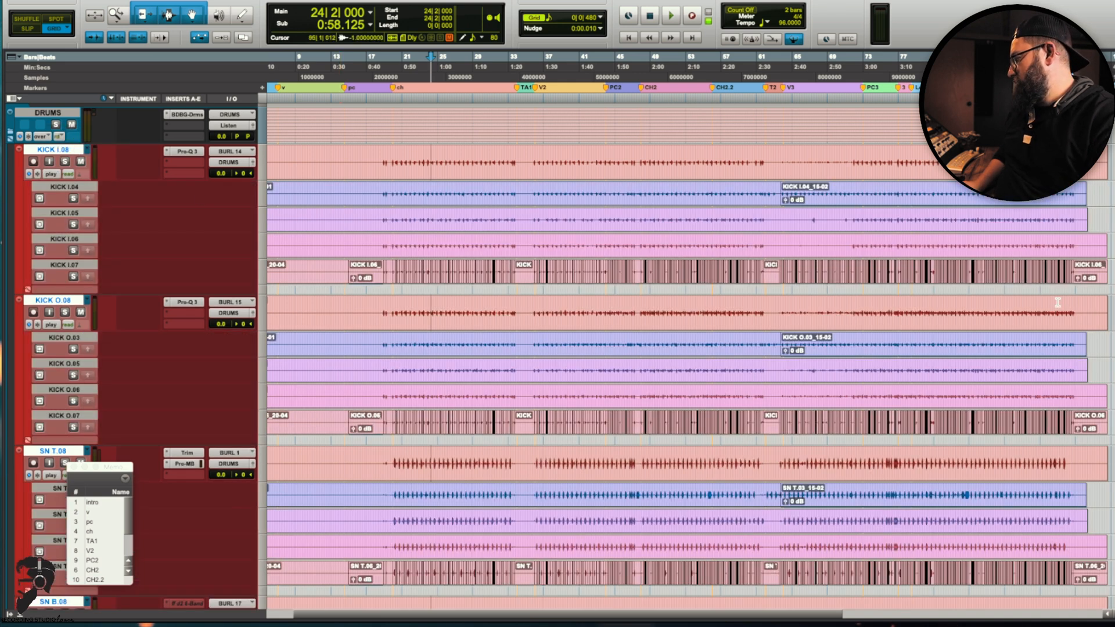
Step: Audition the drum ending from 95|3|000 with the alternate playlists in close view
left_click(1066, 307)
key("t")
key("t")
key("t")
key("t")
key("t")
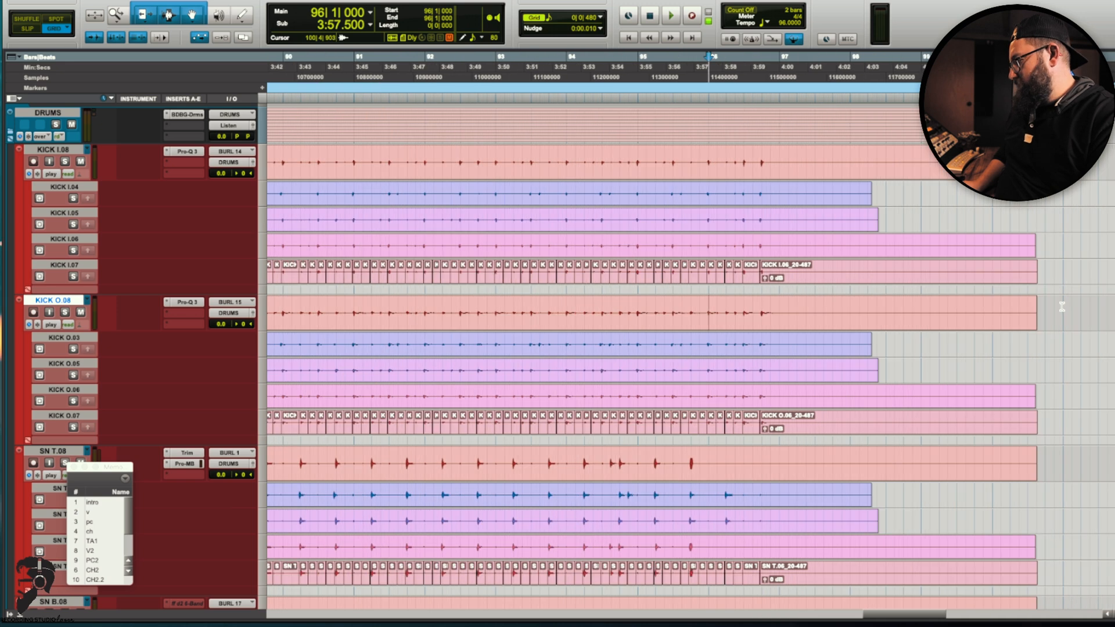
scroll(802, 299, "right", 1)
left_click(535, 307)
key("space")
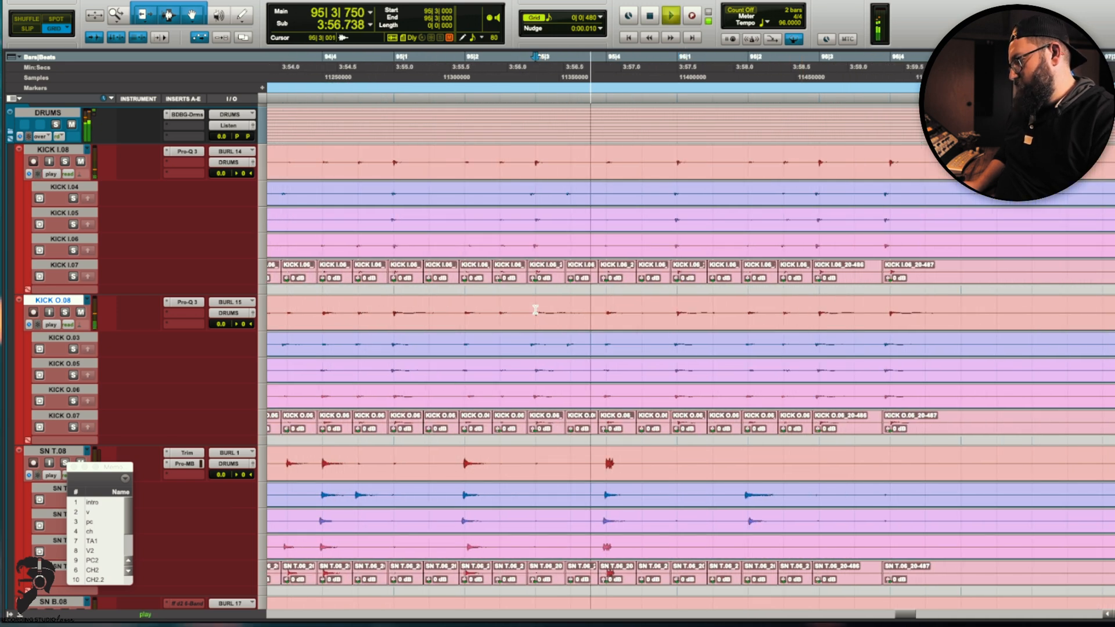
key("space")
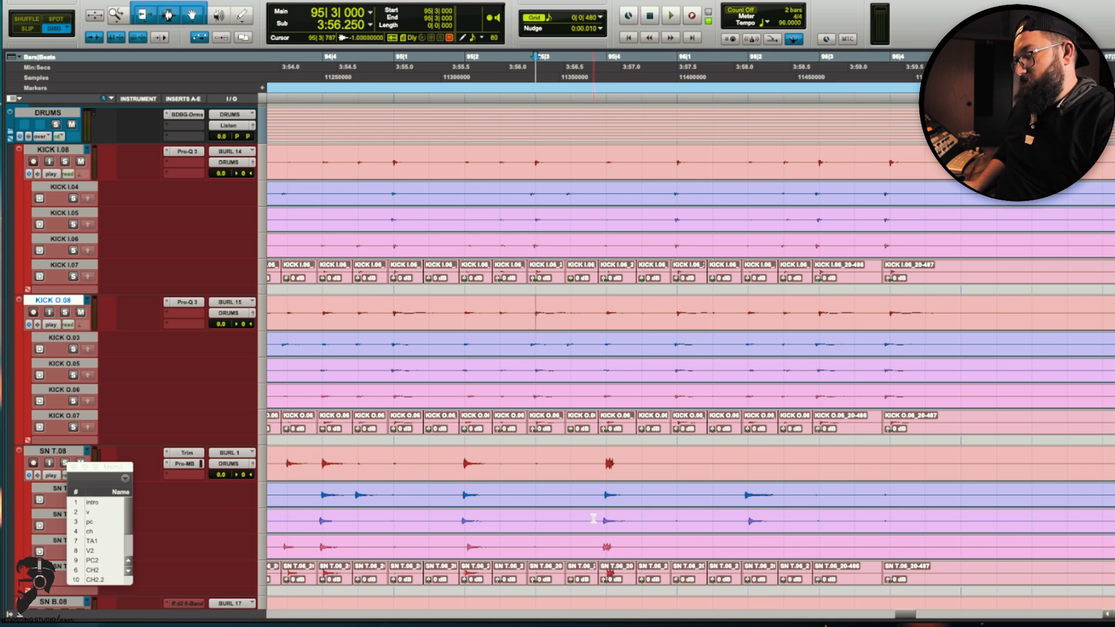
Step: In Slip mode, copy the blue alternate take from 95|3|796 to 96|1|866 onto the main playlists of all drum tracks
left_click_drag(607, 495, 667, 498)
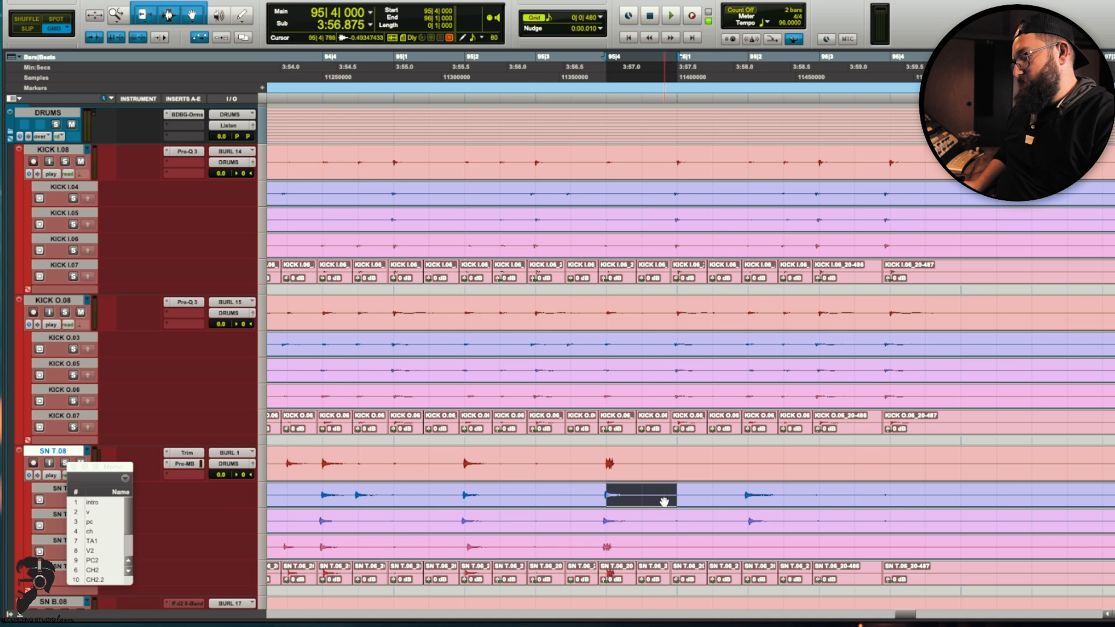
key("F1")
left_click_drag(592, 489, 603, 493)
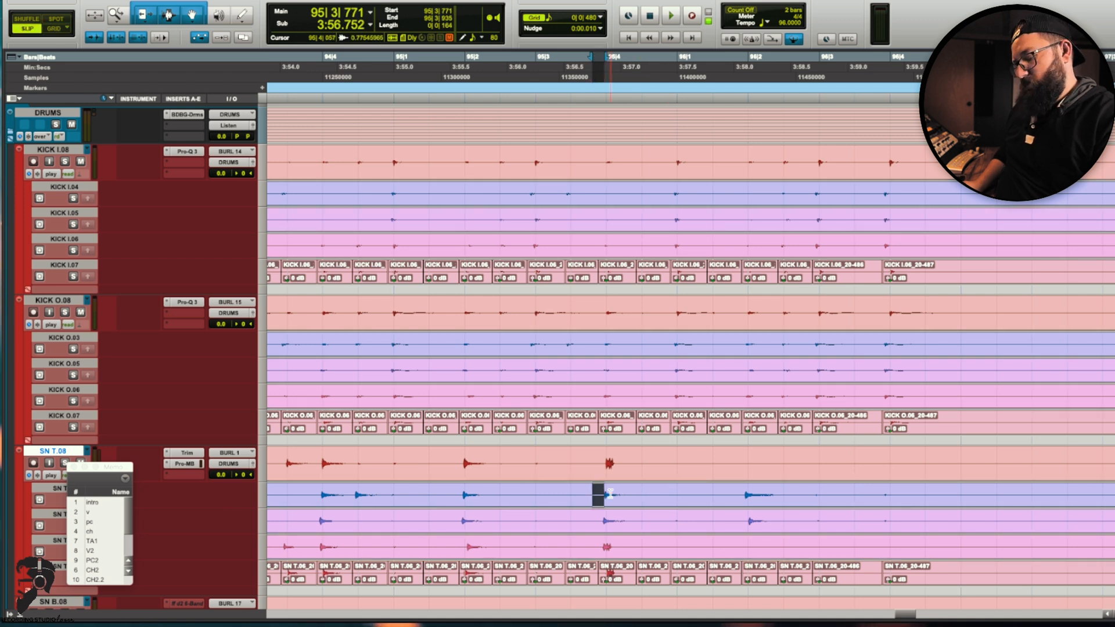
key("super+shift+f")
left_click(600, 238)
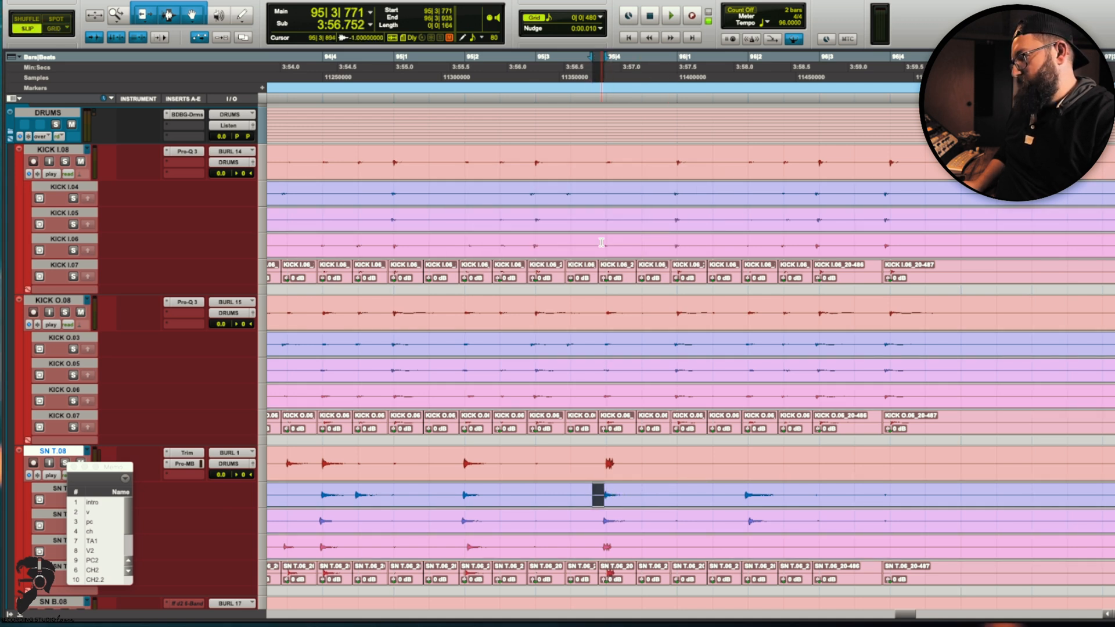
left_click(594, 493)
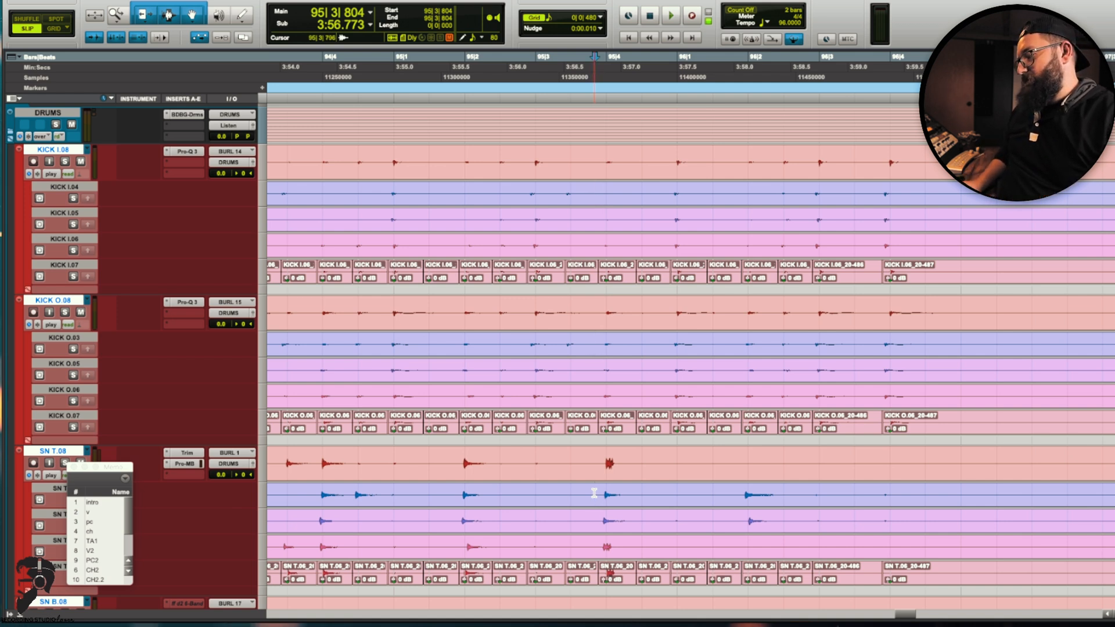
left_click_drag(594, 493, 749, 507)
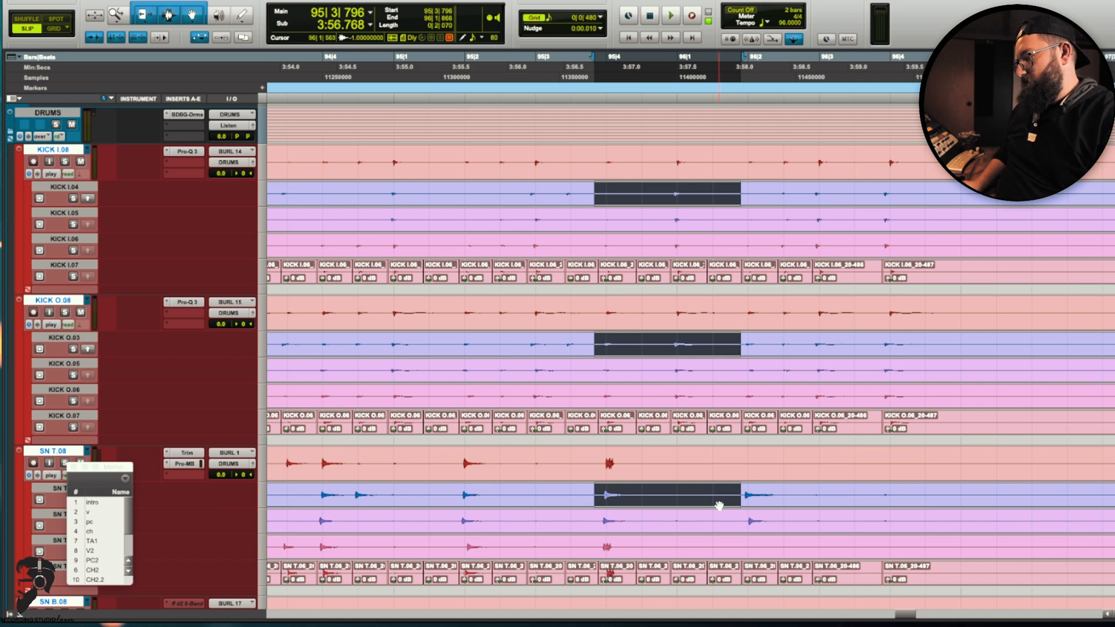
key("ctrl+alt+v")
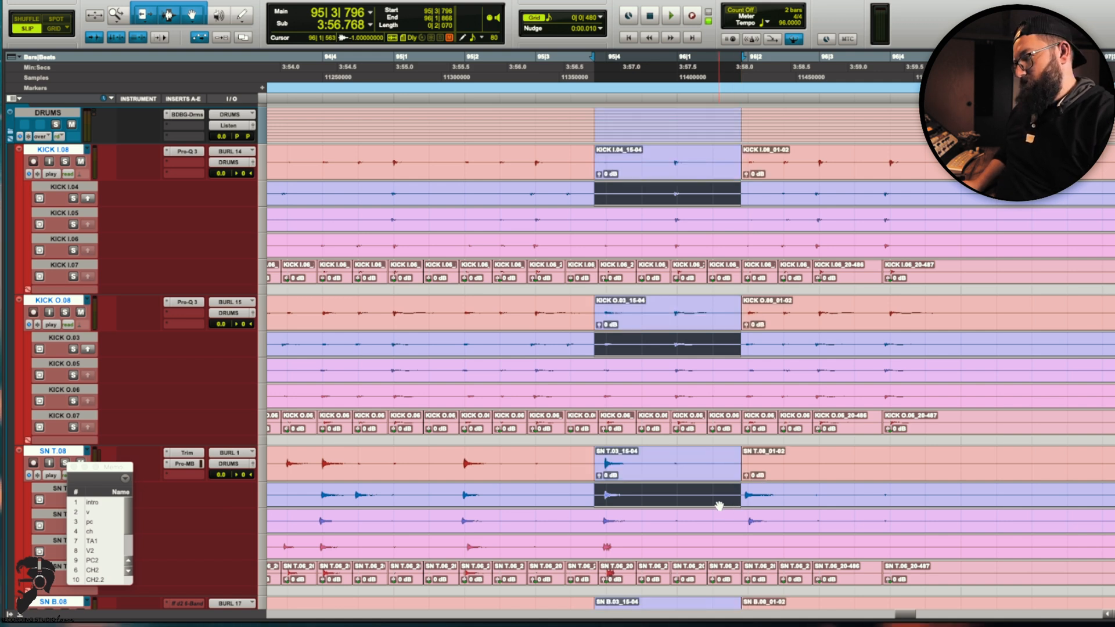
Step: Play the drums from the start of bar 95 through the inserted take
left_click(410, 457)
key("space")
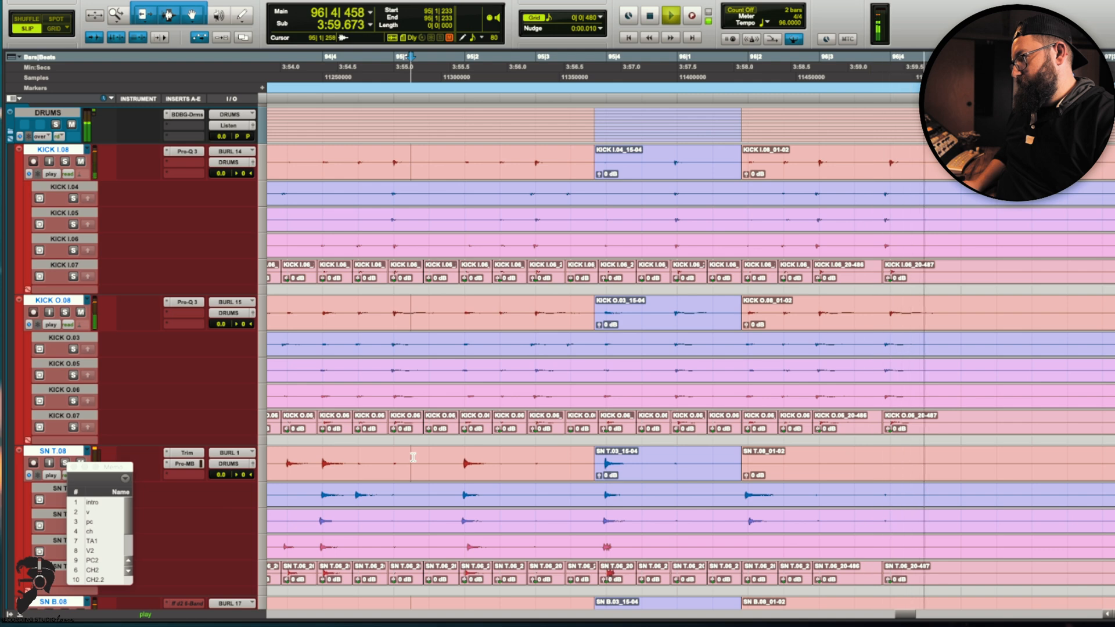
key("space")
Step: Return all drum tracks from playlists to waveform view
scroll(413, 458, "down", 10)
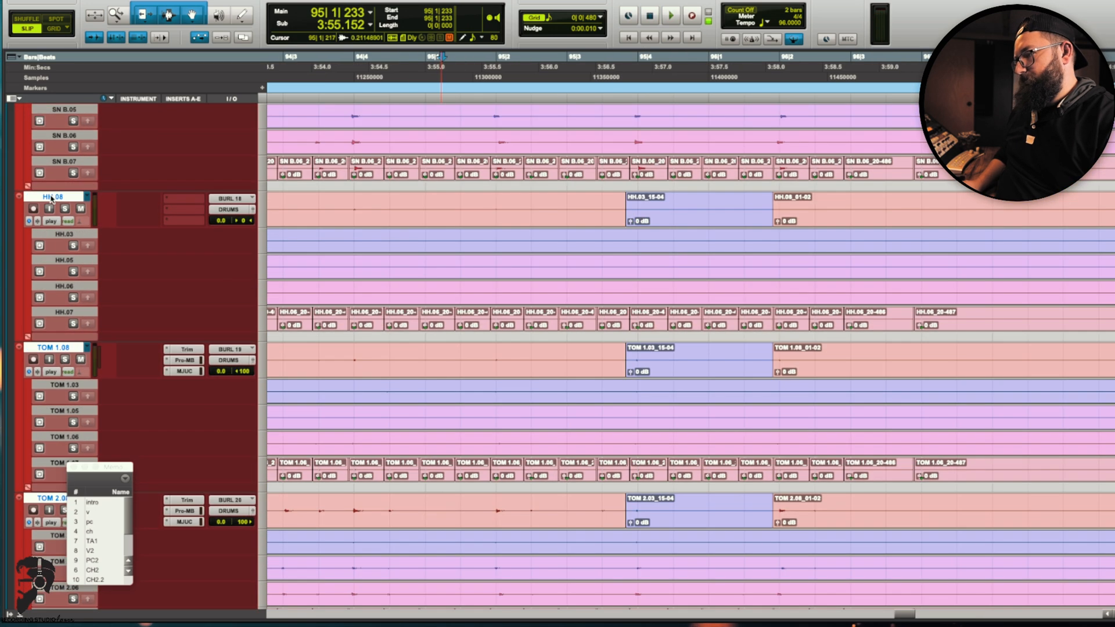
left_click(48, 222)
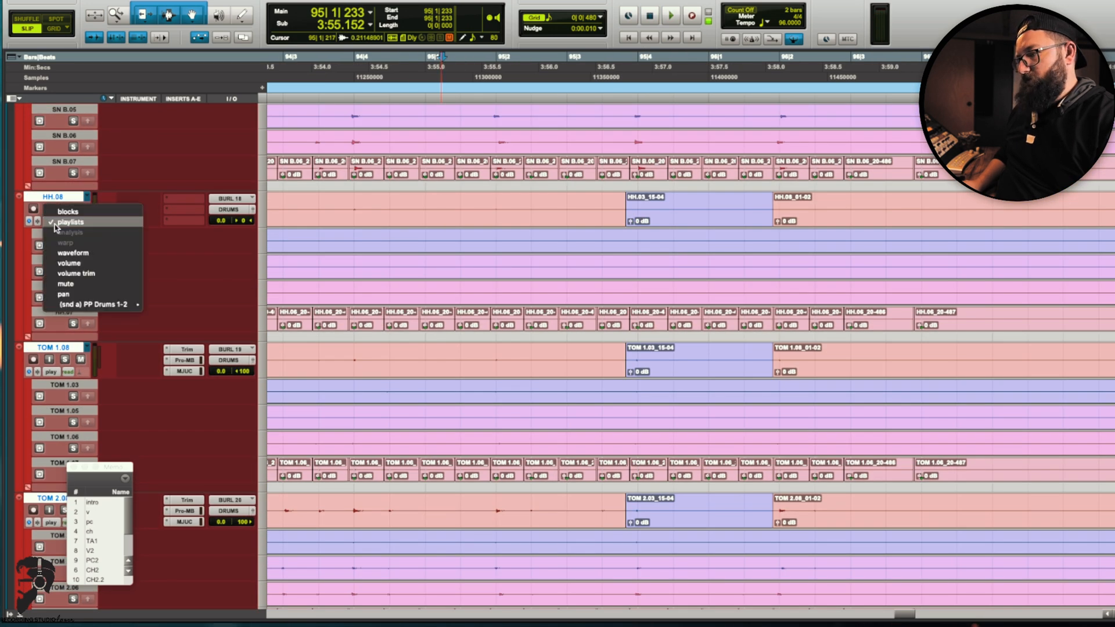
left_click(66, 252)
Step: Slip the audio inside the inserted drum clips slightly later, aligning the snare hit with bar 95 beat 4
scroll(728, 291, "up", 15)
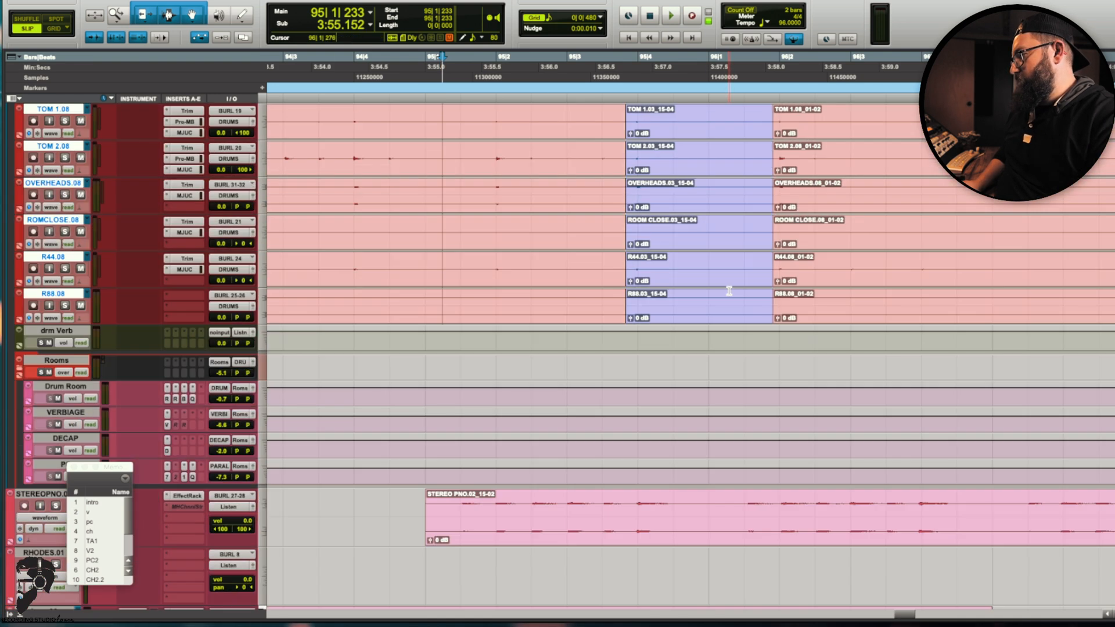
scroll(731, 296, "down", 3)
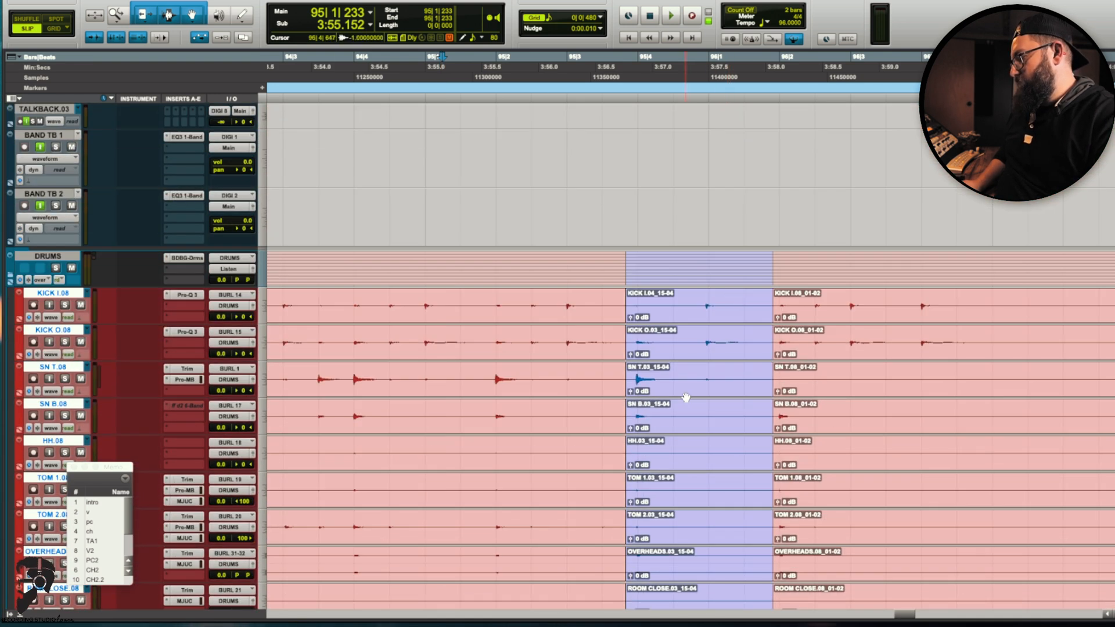
key("t")
key("t")
scroll(700, 397, "right", 12)
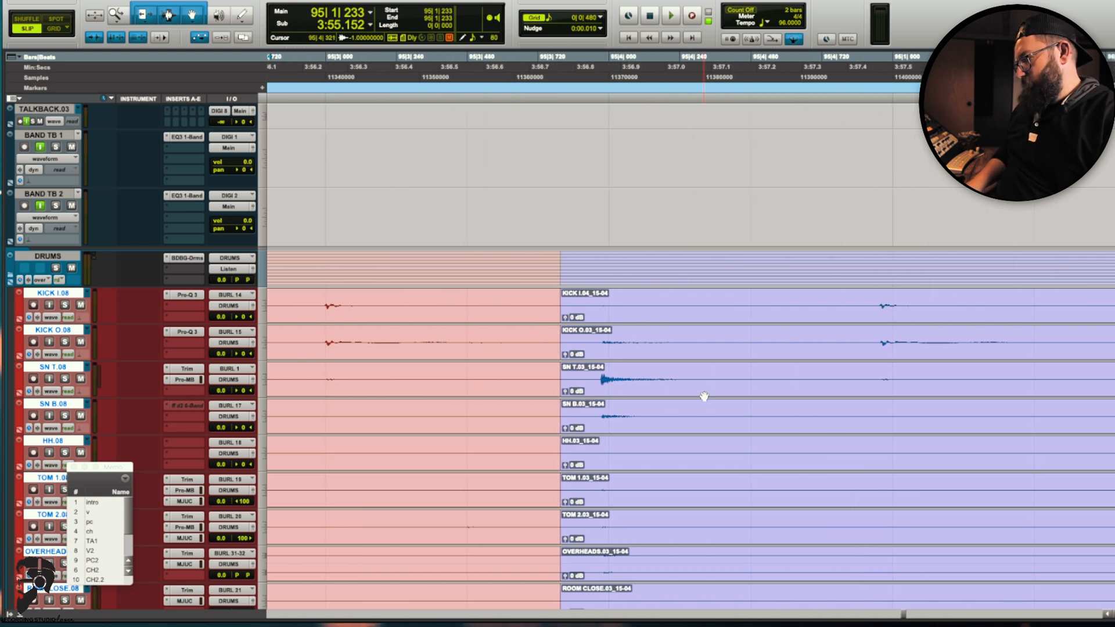
left_click(703, 397)
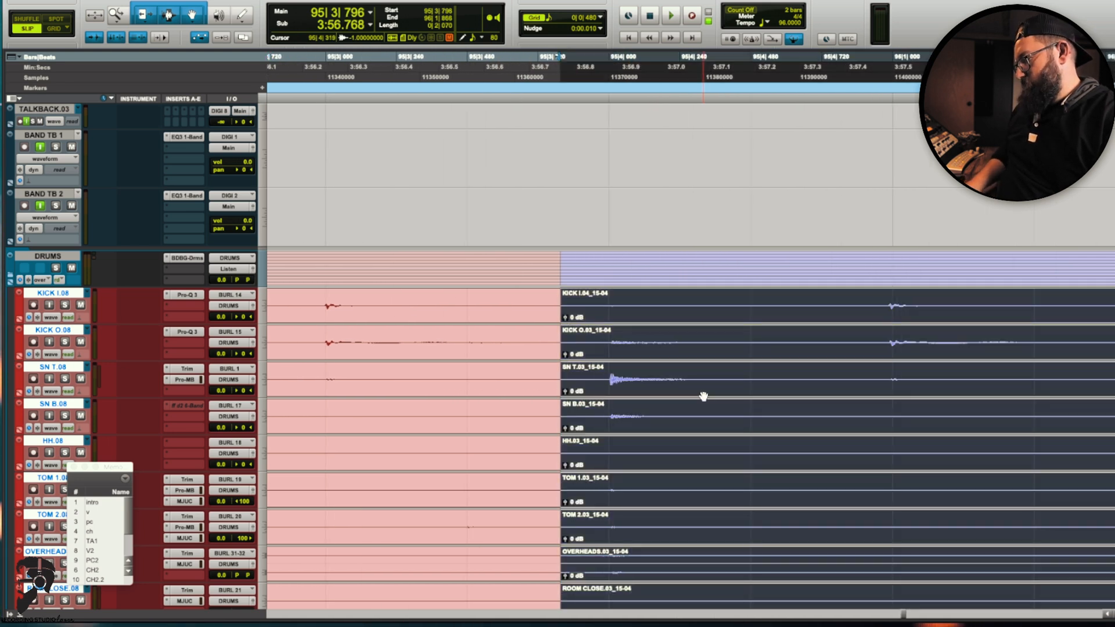
key("r")
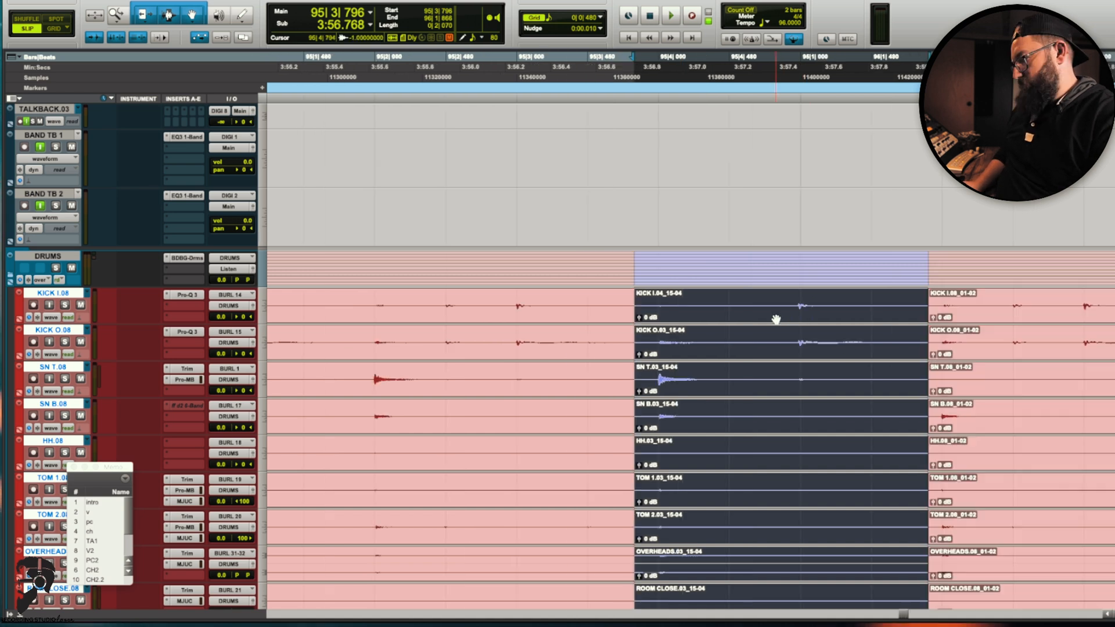
Step: Trim the inserted drum section's edges, moving its start to 95|3|927 and its end slightly later
mouse_move(932, 304)
left_mouse_down()
mouse_move(778, 301)
mouse_move(938, 304)
left_mouse_up()
left_click(921, 304)
mouse_move(634, 304)
left_mouse_down()
mouse_move(661, 303)
mouse_move(652, 304)
left_mouse_up()
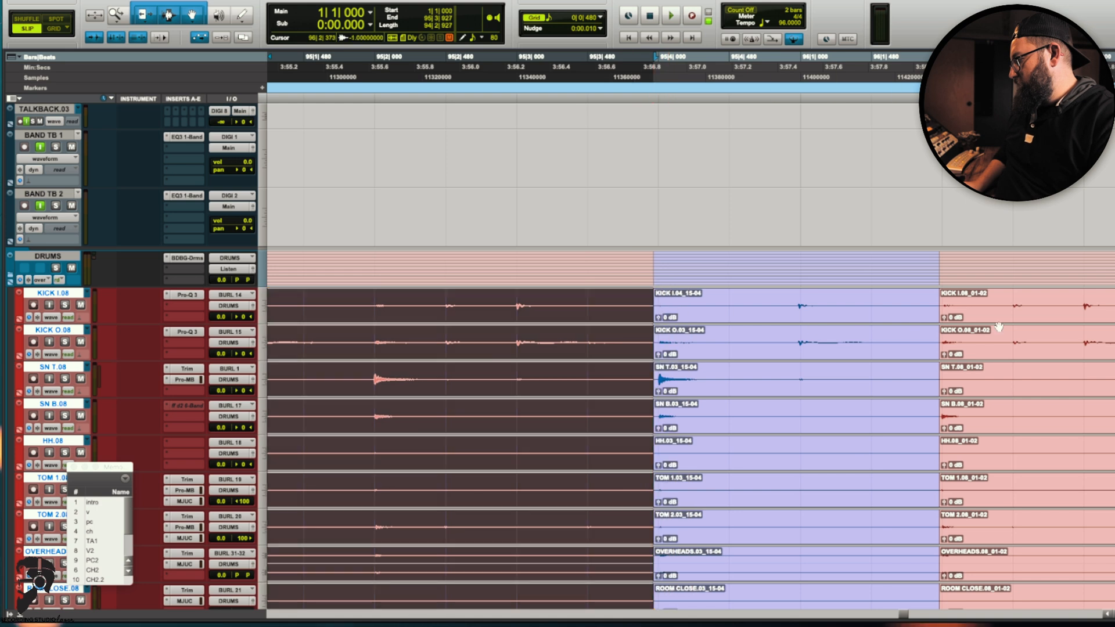
Step: Apply batch fades across both edit points of the inserted drum section, with centered equal-gain crossfades of 7 ms
left_click_drag(983, 294, 614, 312)
key("ctrl+f")
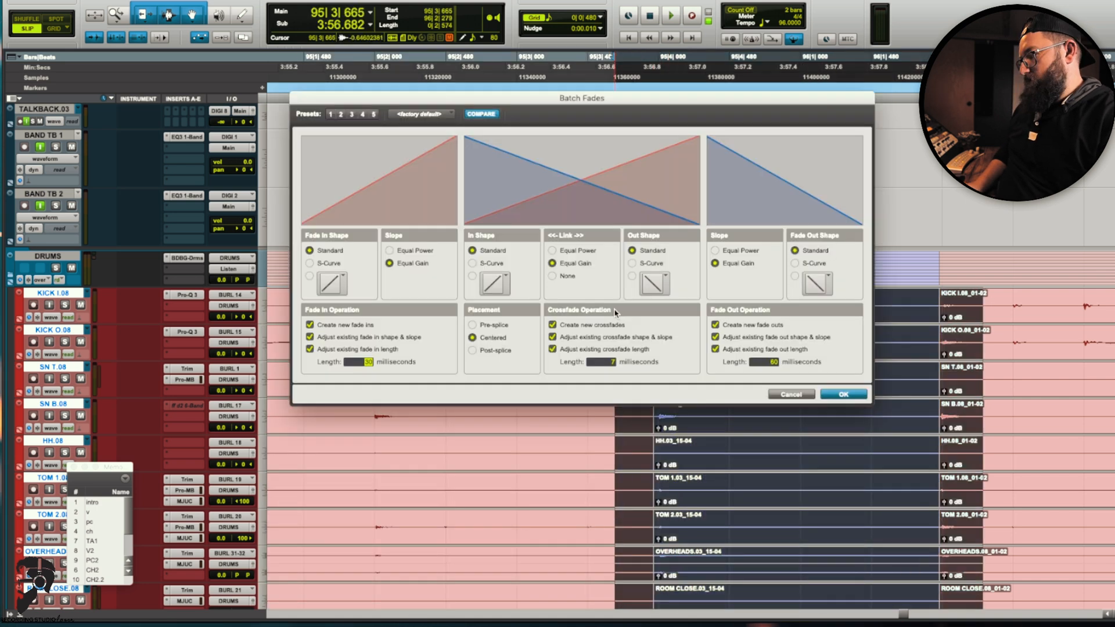
key("Return")
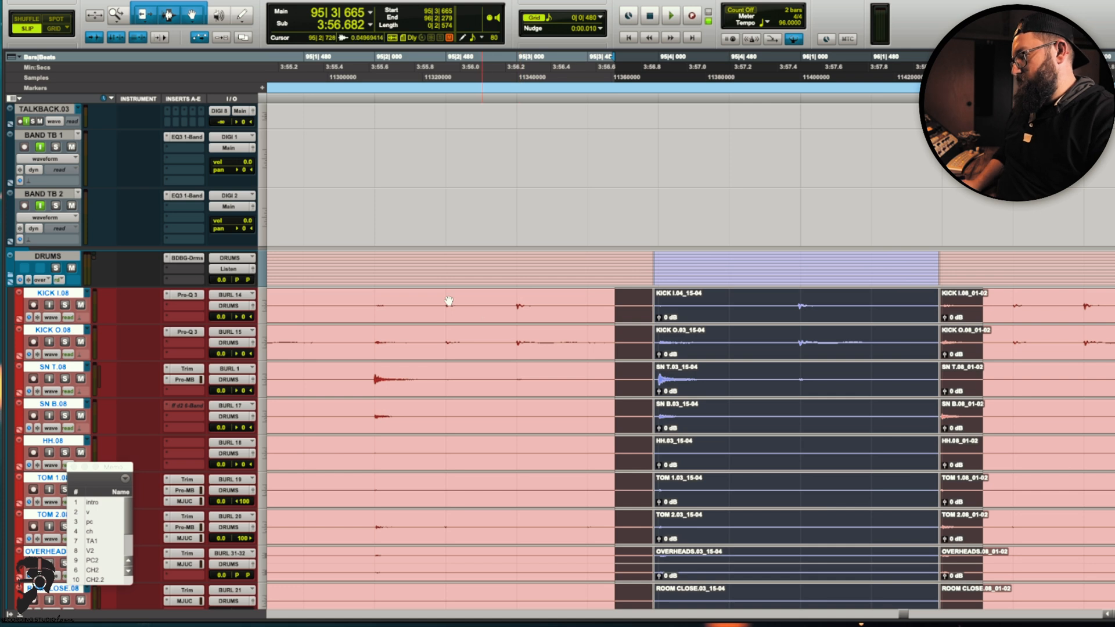
Step: Play the drums from 95|1|758 to check the crossfaded section
left_click(345, 301)
key("space")
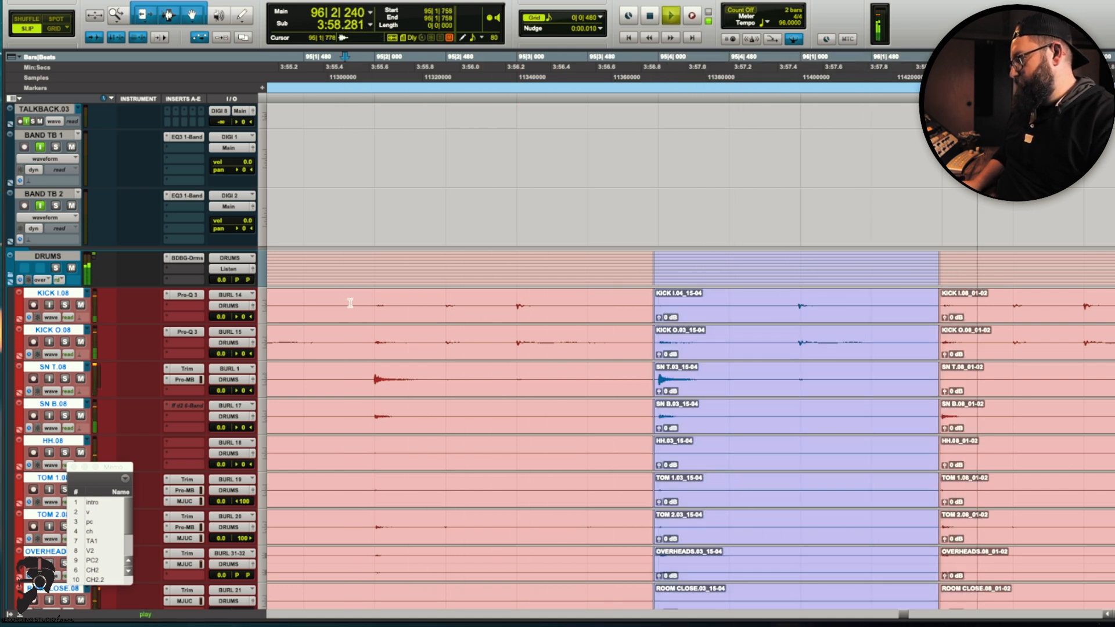
key("space")
Step: Separate the inserted drum clips at 95|4|909 and align the second part's kick hit with the start of bar 96
left_click(792, 297)
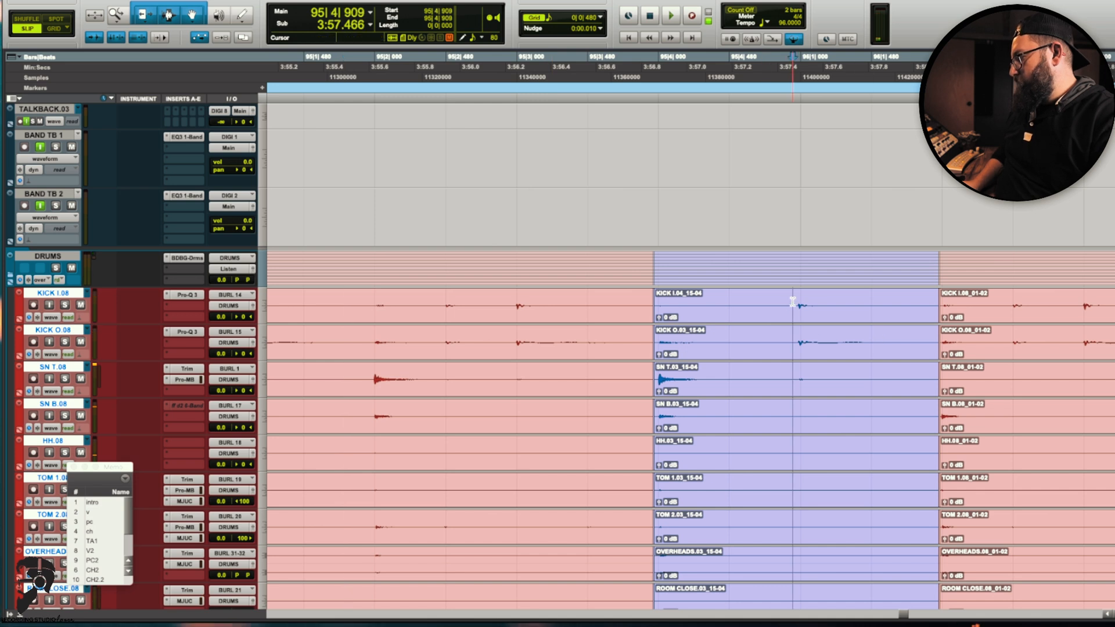
key("ctrl+e")
left_click(862, 356)
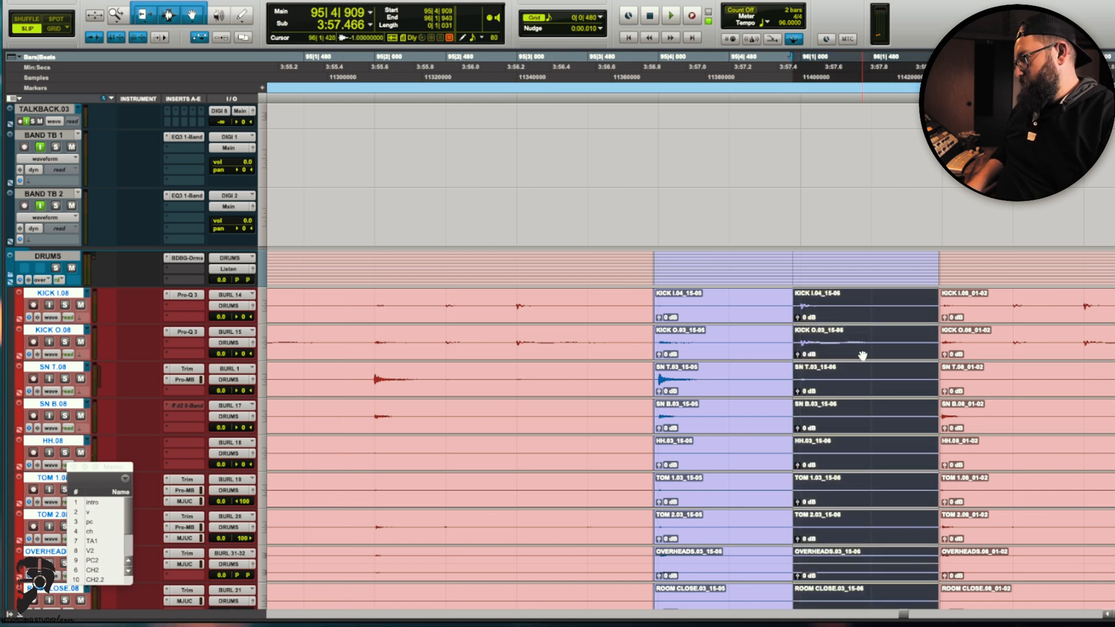
Step: Play the drums from 95|1|471 to check the split section
left_click(303, 305)
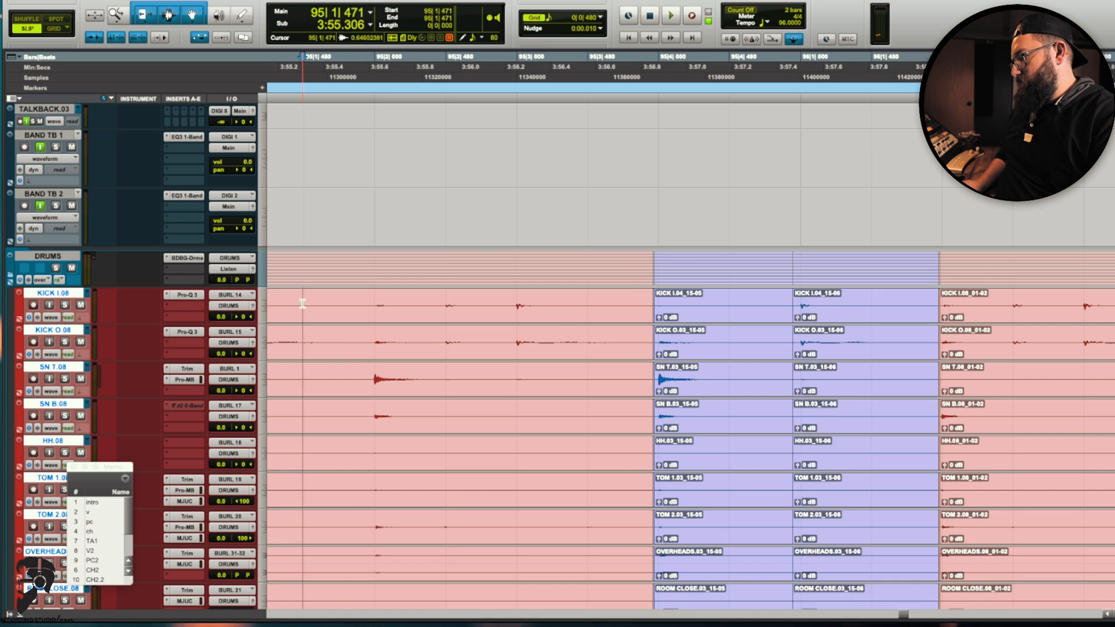
key("space")
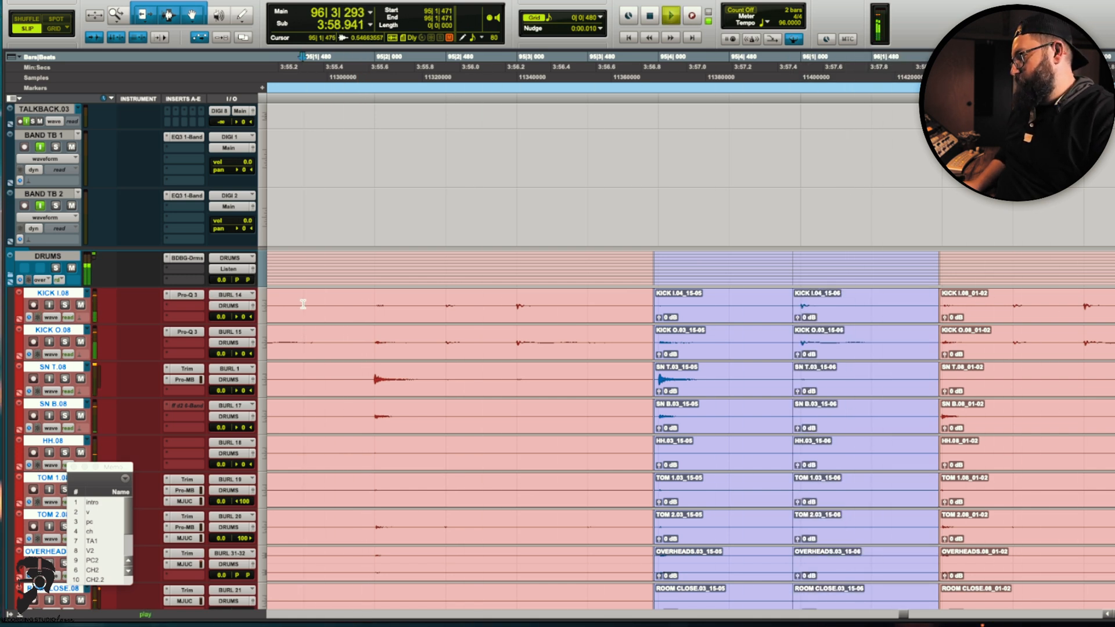
key("space")
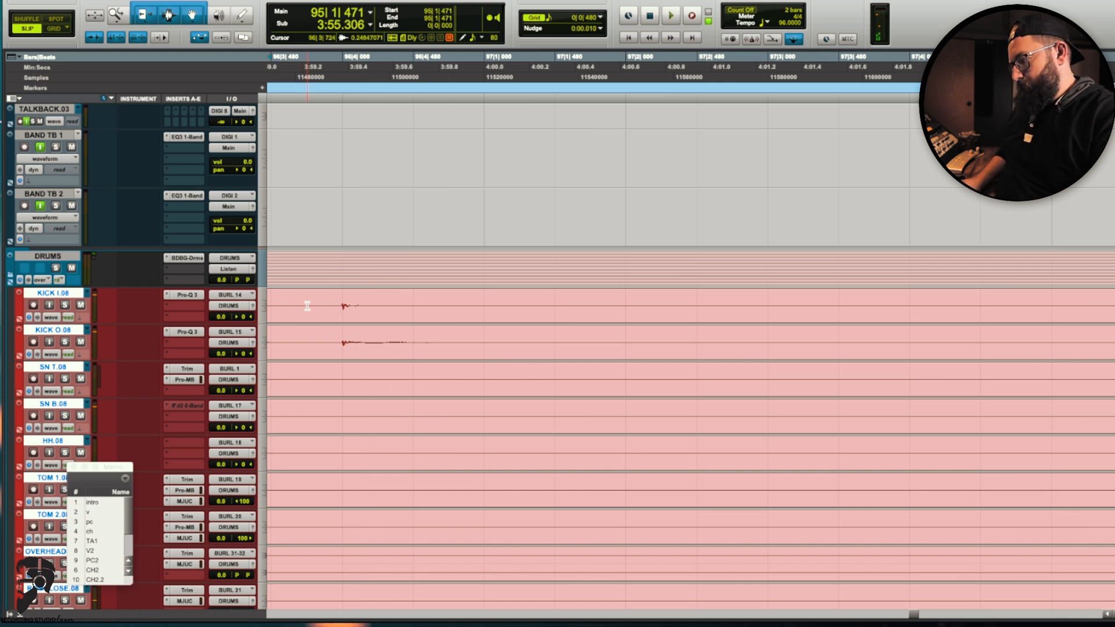
Step: Extend the original drum clips' start back to 95|4|909 over the second inserted part, and play the edit from 95|2|703
scroll(329, 350, "left", 8)
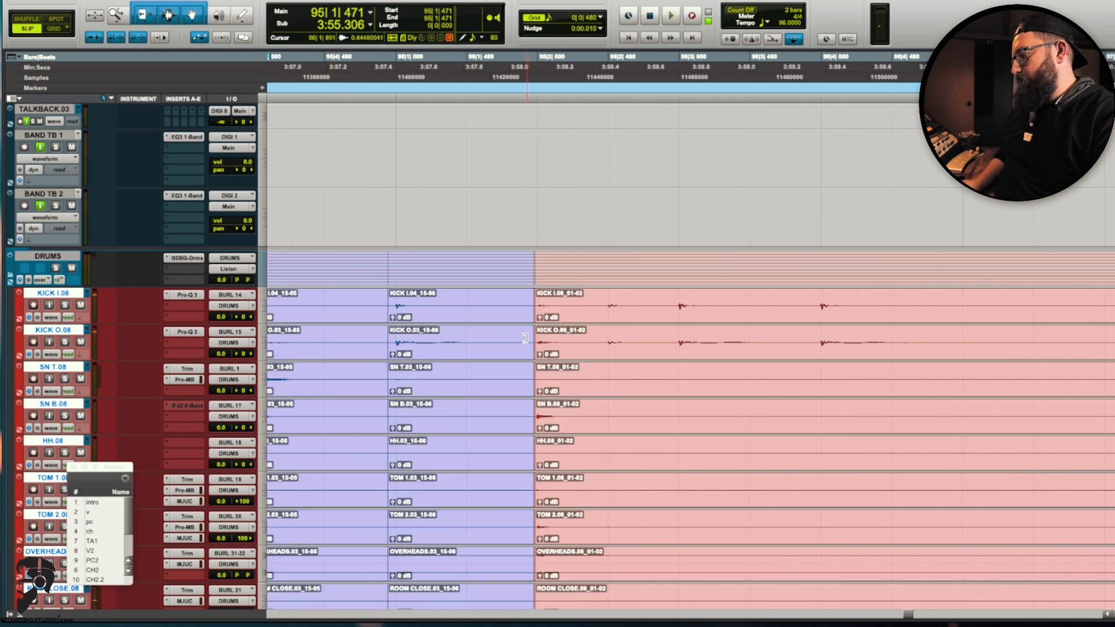
left_click_drag(537, 338, 387, 321)
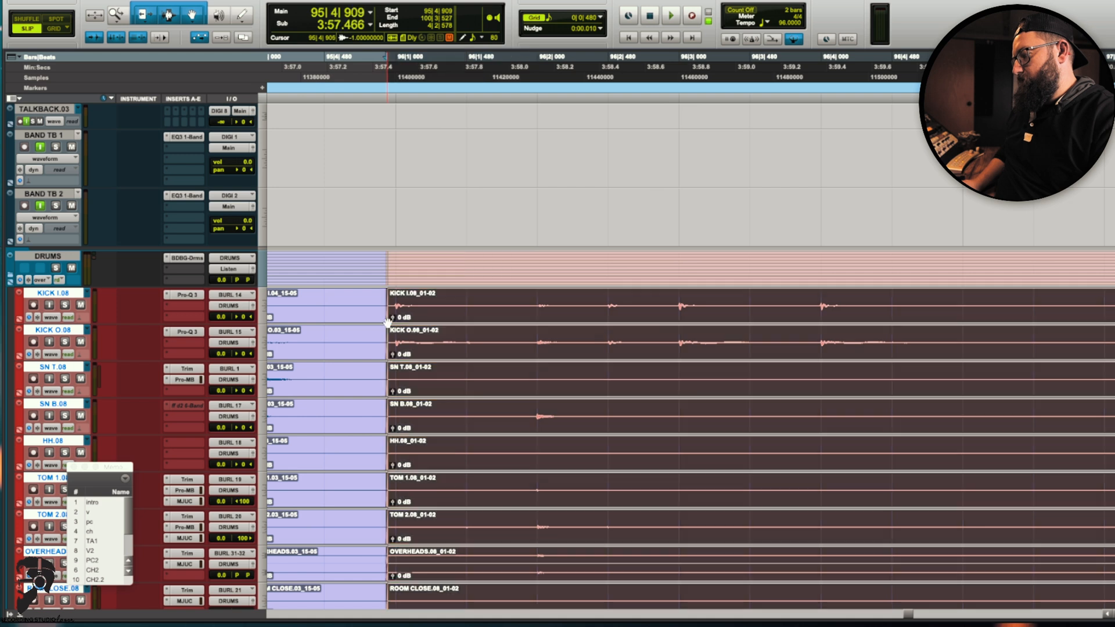
scroll(387, 321, "left", 5)
left_click(299, 335)
key("space")
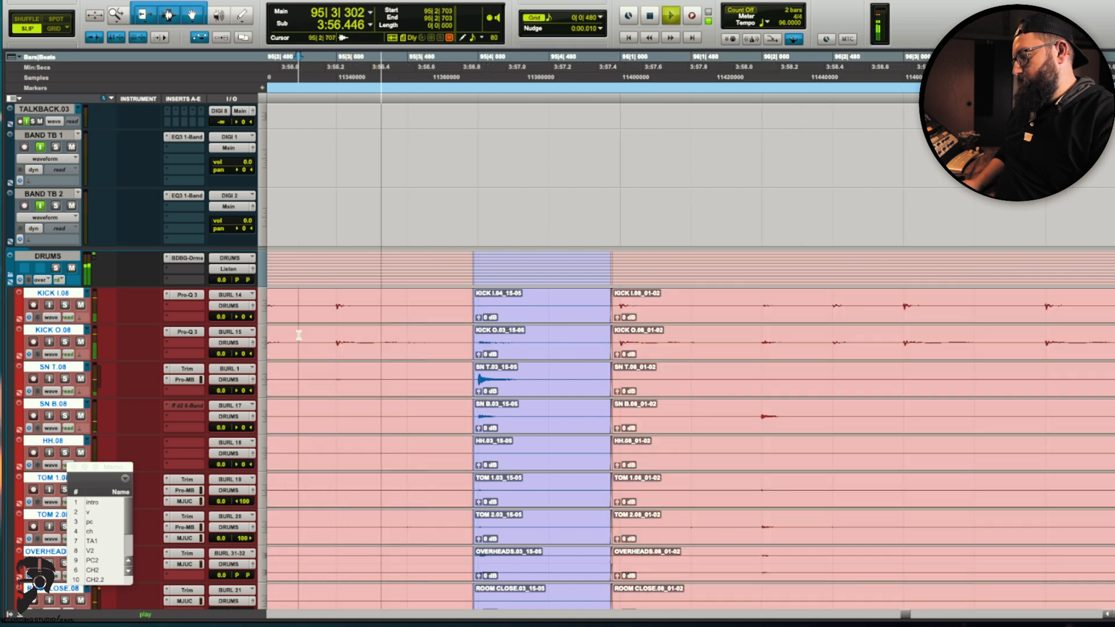
Step: Stop playback and undo the extension of the original drum clips over the second inserted part
key("space")
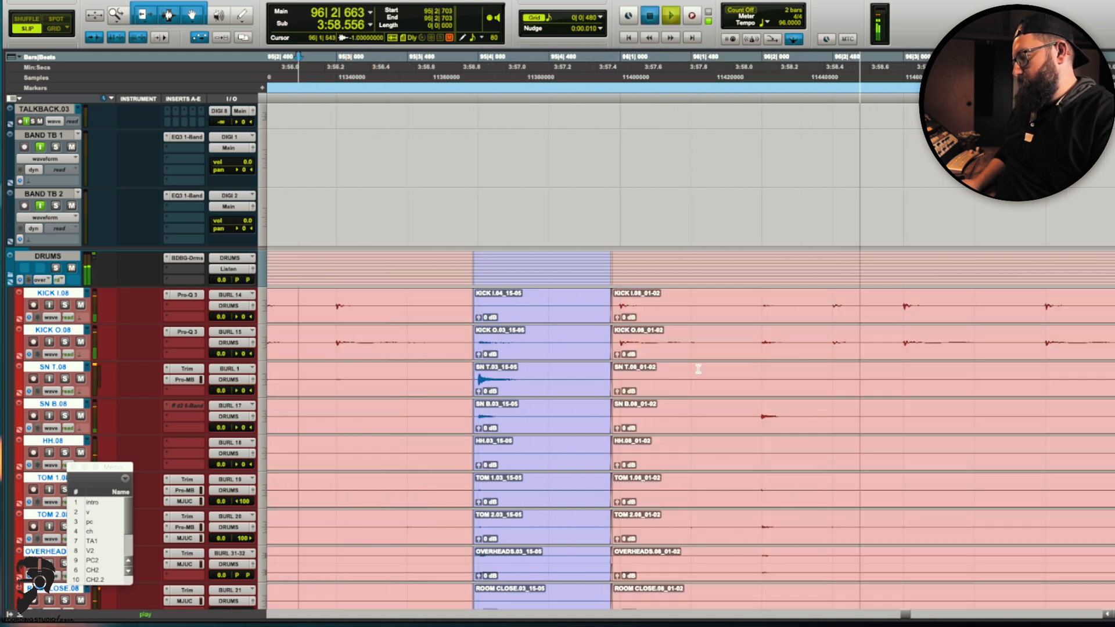
mouse_move(613, 336)
left_mouse_down()
mouse_move(475, 337)
mouse_move(606, 338)
left_mouse_up()
key("super+z")
key("super+z")
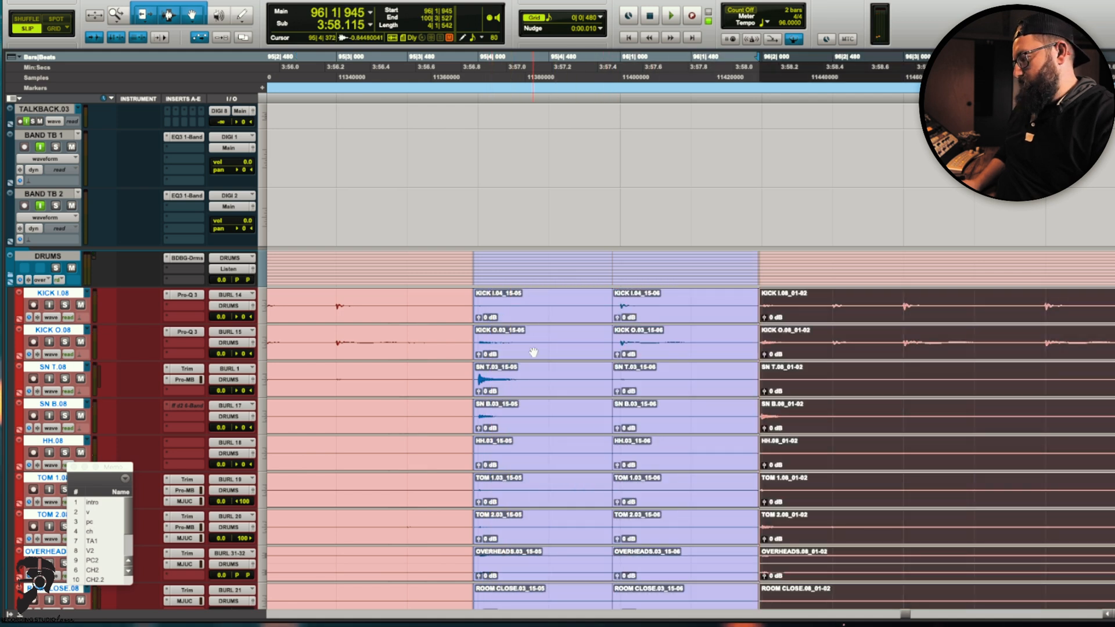
Step: Play the drums from 95|2|691 through the two inserted parts into bar 98 to check the ending
left_click(295, 301)
key("space")
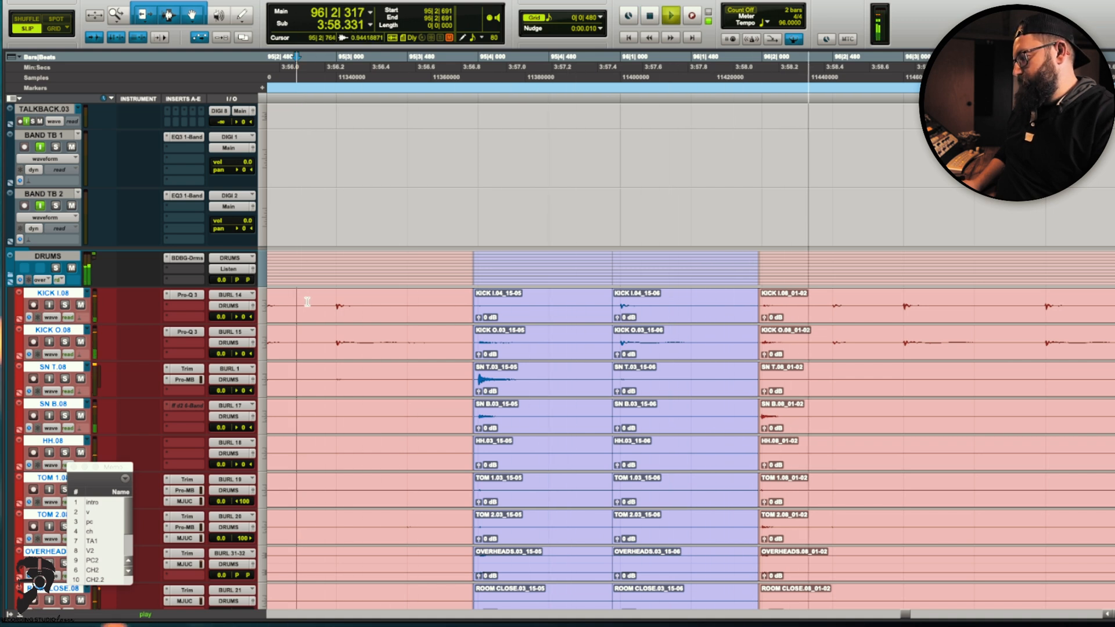
key("super+bracketleft")
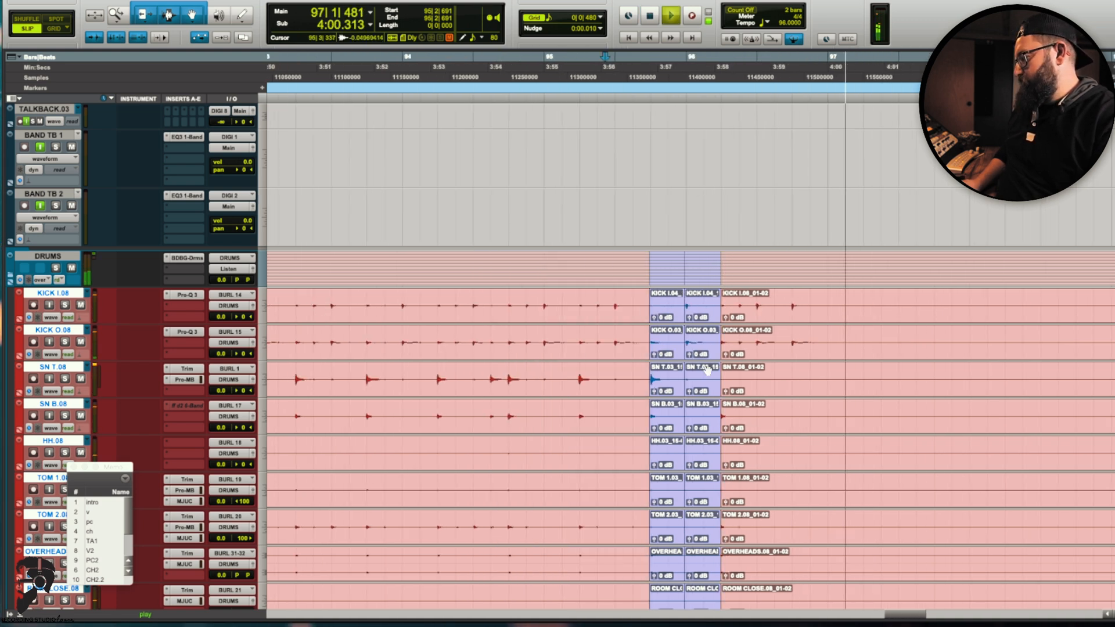
key("super+bracketleft")
scroll(728, 377, "down", 10)
scroll(727, 377, "up", 6)
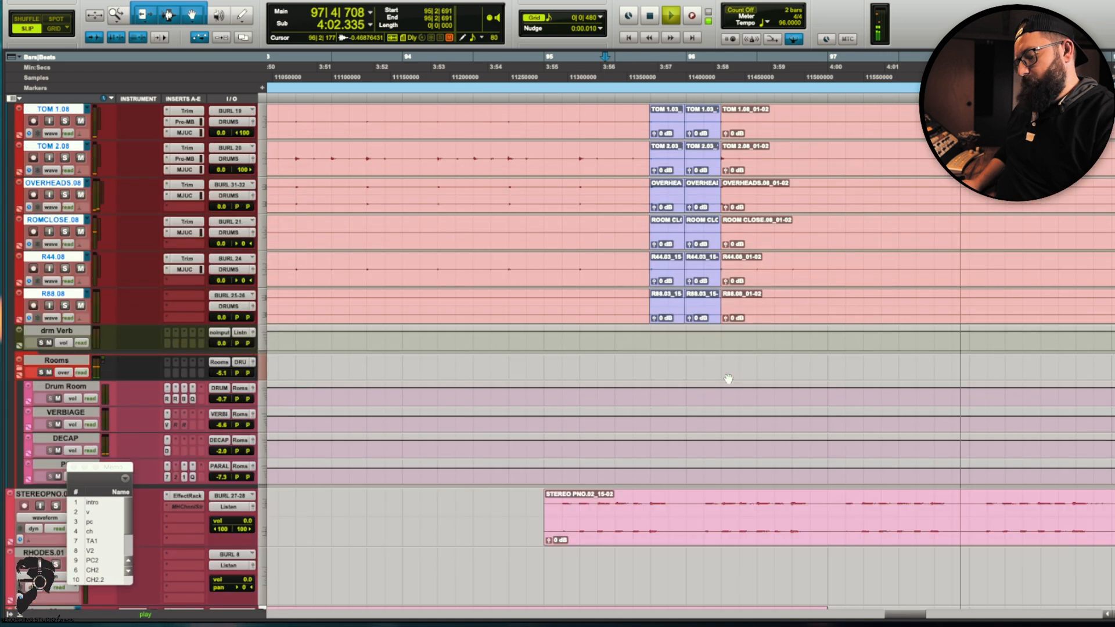
key("super+bracketleft")
scroll(725, 375, "up", 4)
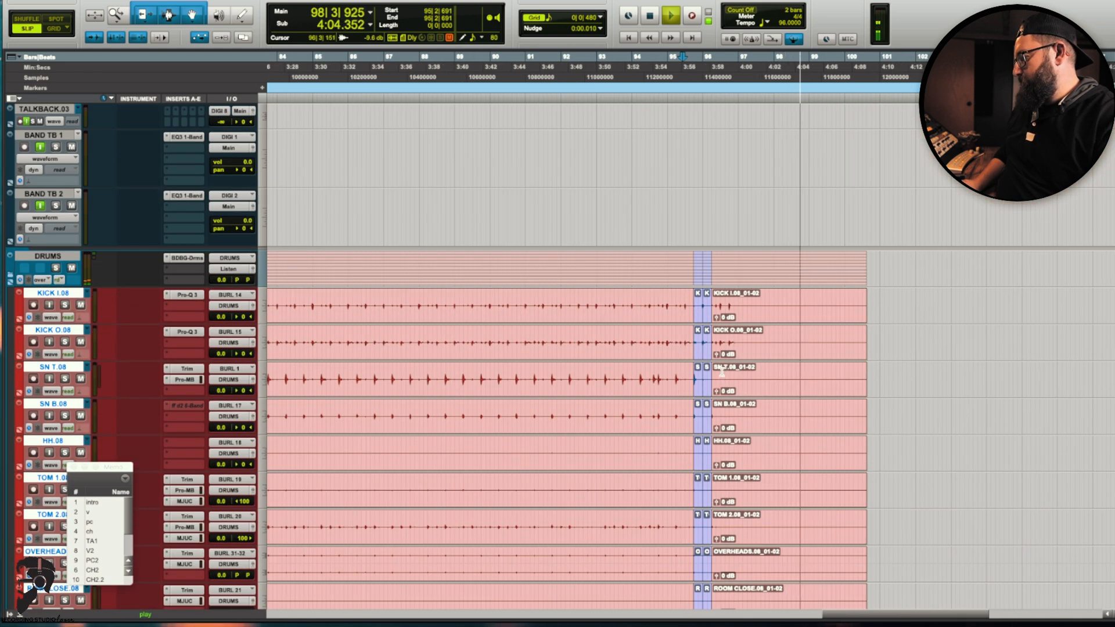
key("space")
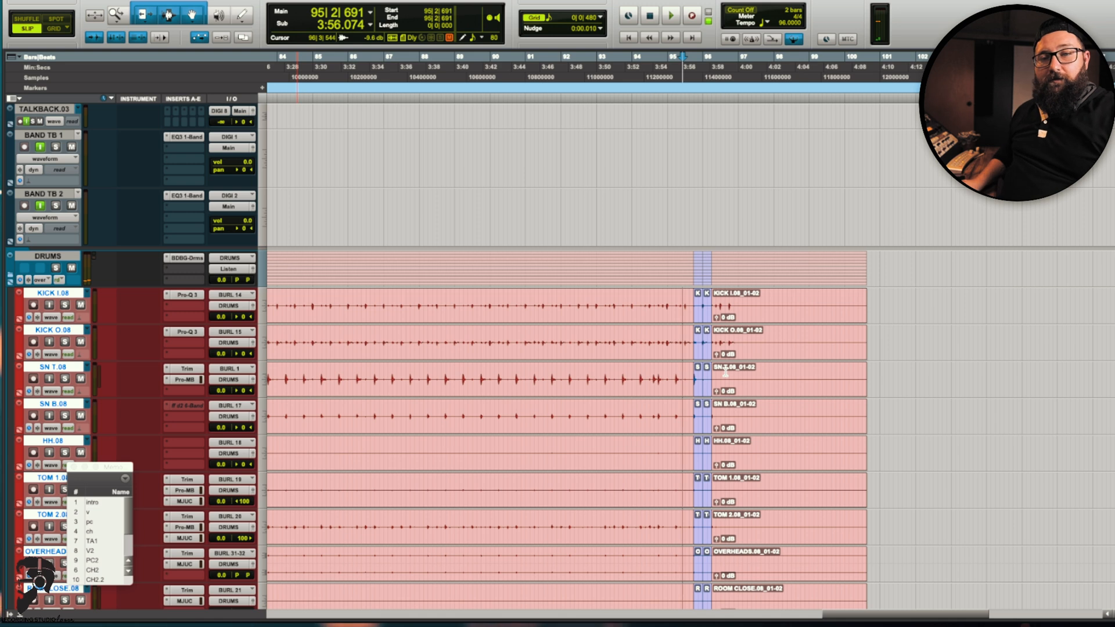